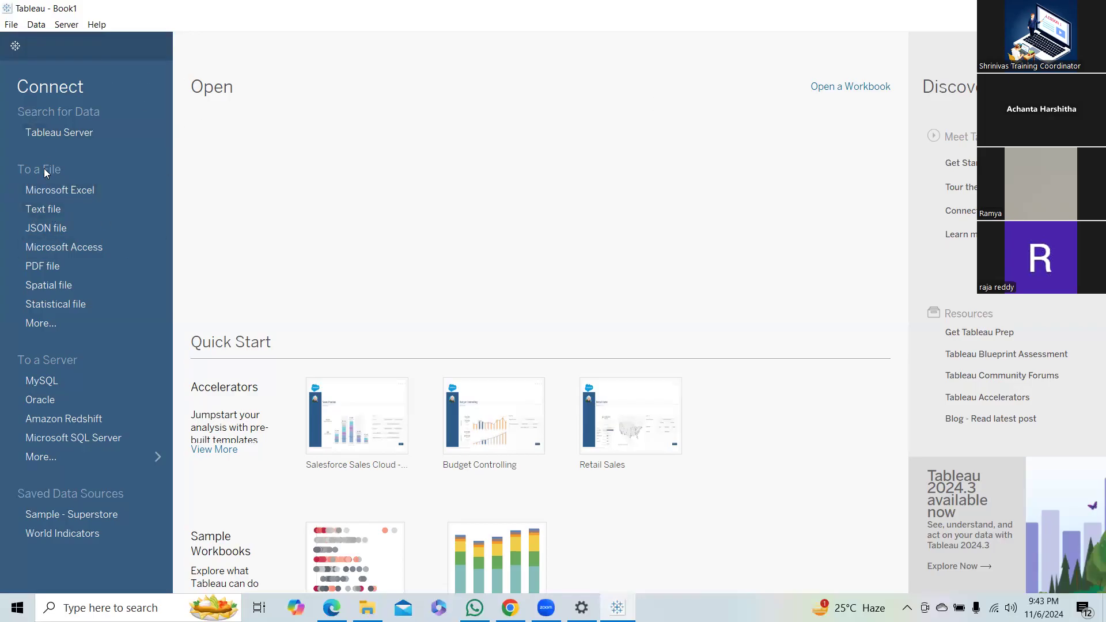
Check the Tableau Server sign-in dialog, close it, and show the full list of server connectors.
{"action": "left_click", "coordinate": [84, 135]}
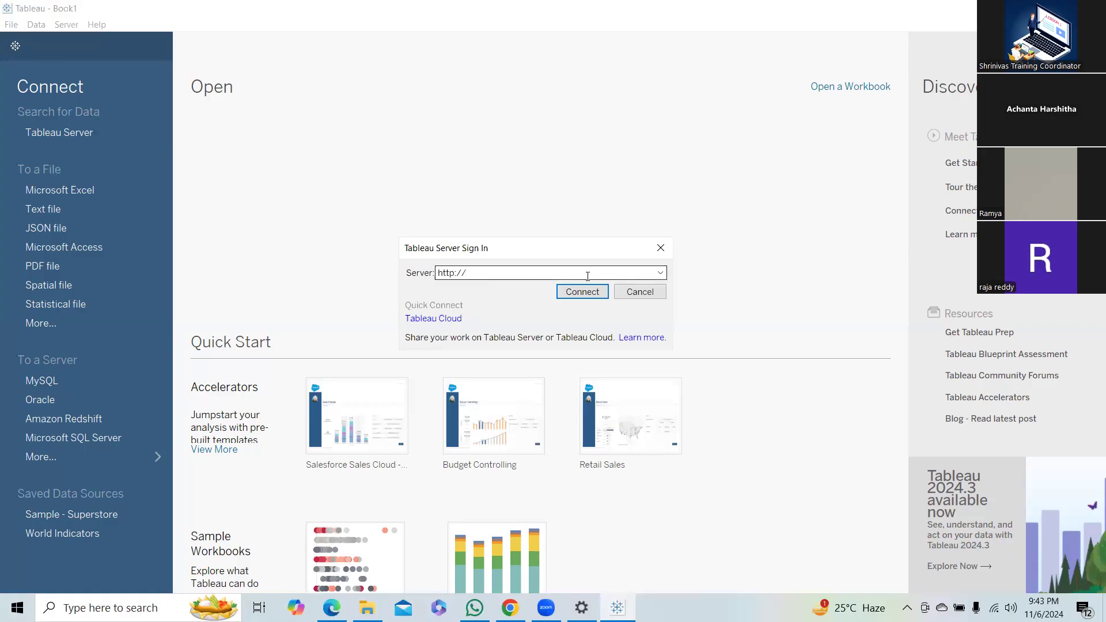
{"action": "left_click", "coordinate": [660, 248]}
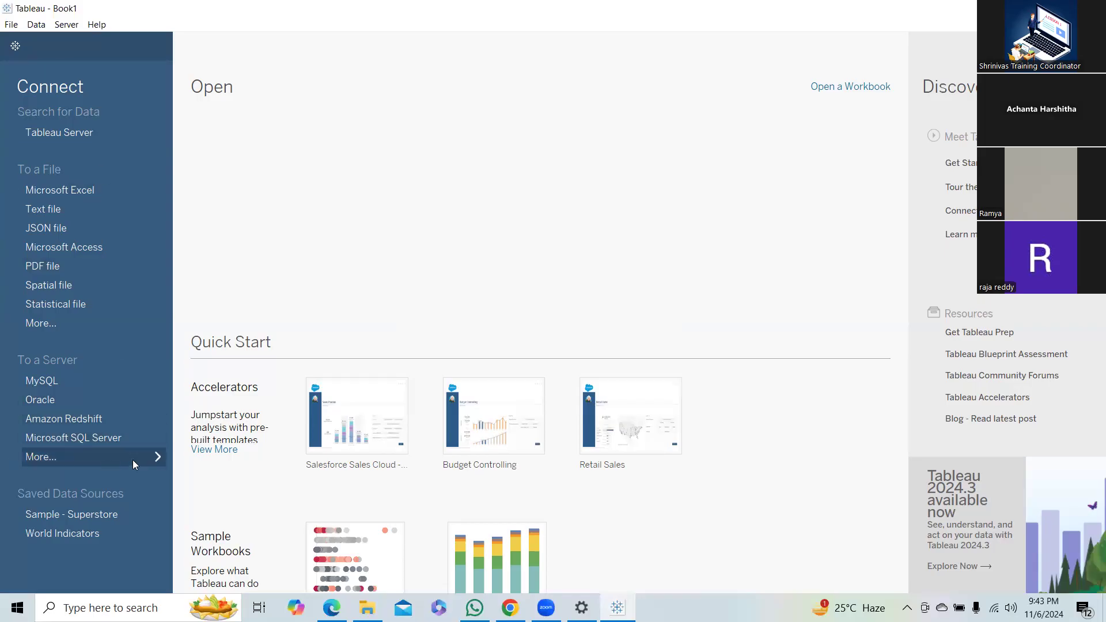
{"action": "left_click", "coordinate": [157, 457]}
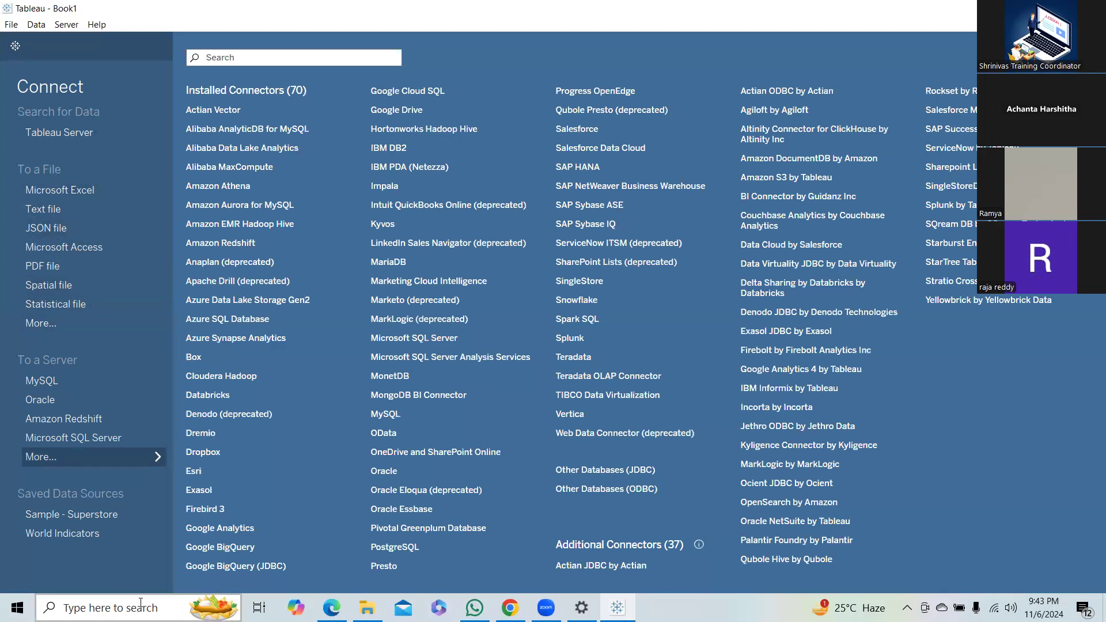
Find the MouseHighlight app through the Windows search and launch it, dismissing its notice.
{"action": "left_click", "coordinate": [115, 608]}
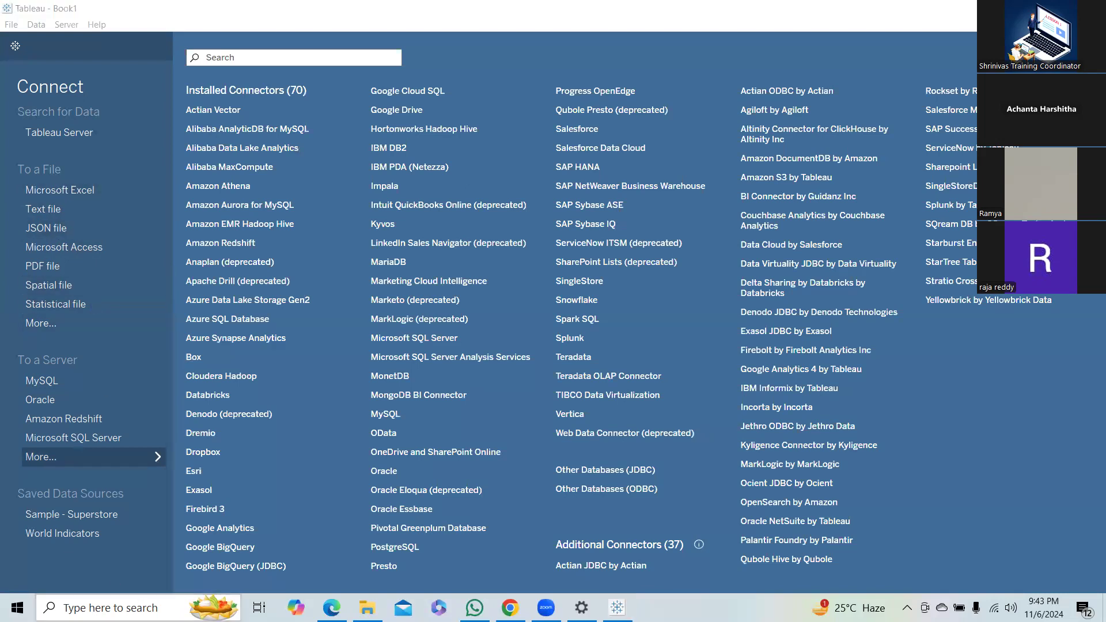
{"action": "type", "text": "high"}
{"action": "key", "text": "BackSpace"}
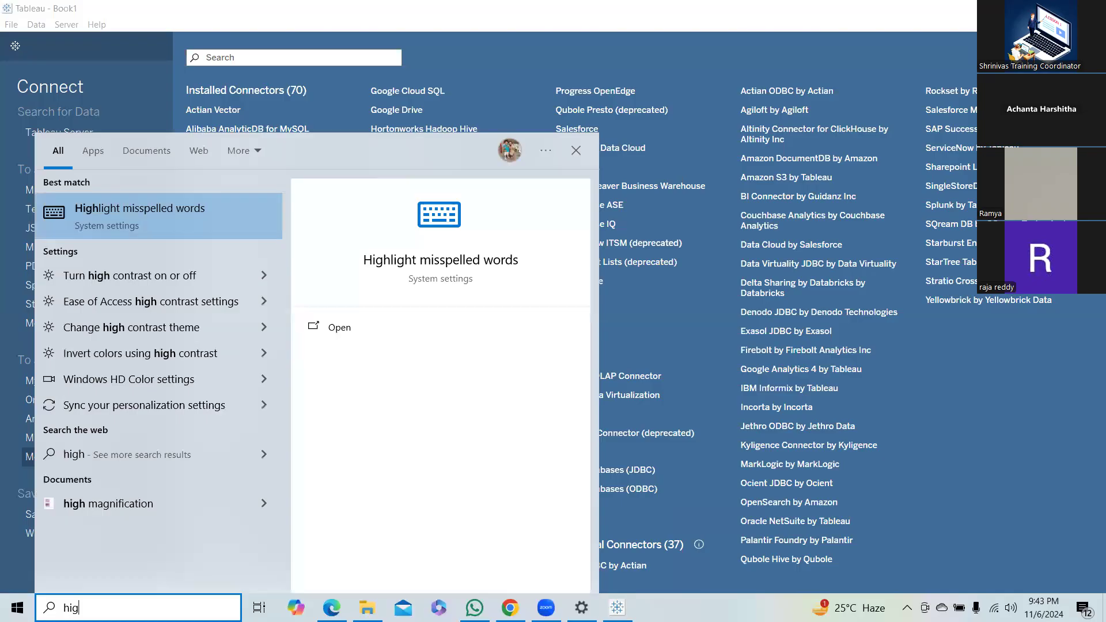
{"action": "key", "text": "BackSpace"}
{"action": "key", "text": "BackSpace"}
{"action": "key", "text": "BackSpace"}
{"action": "type", "text": "mouse"}
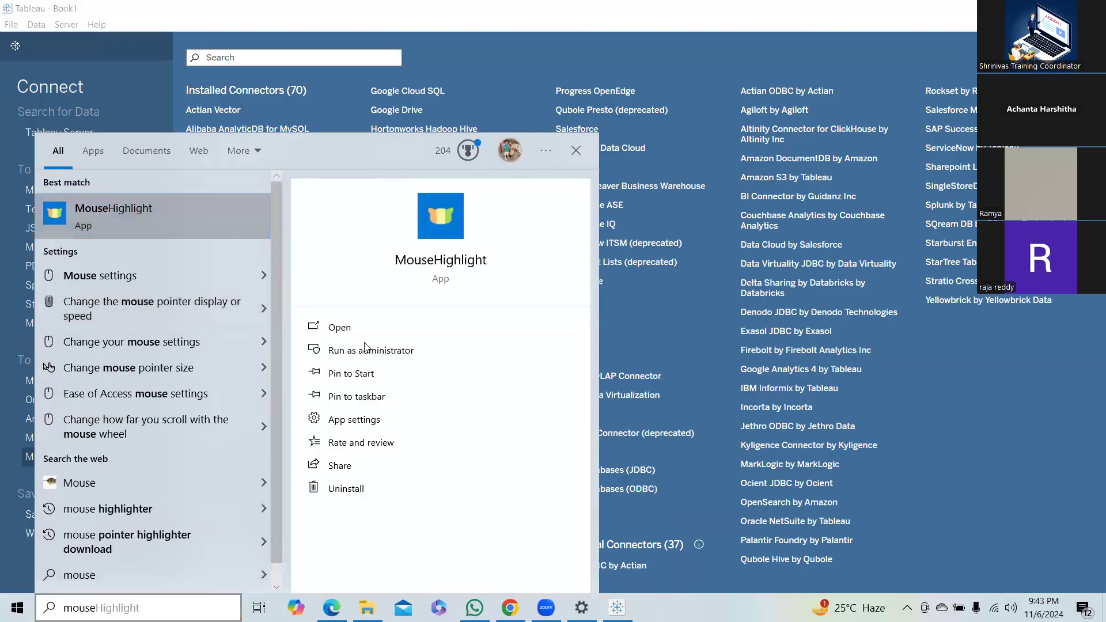
{"action": "left_click", "coordinate": [348, 330]}
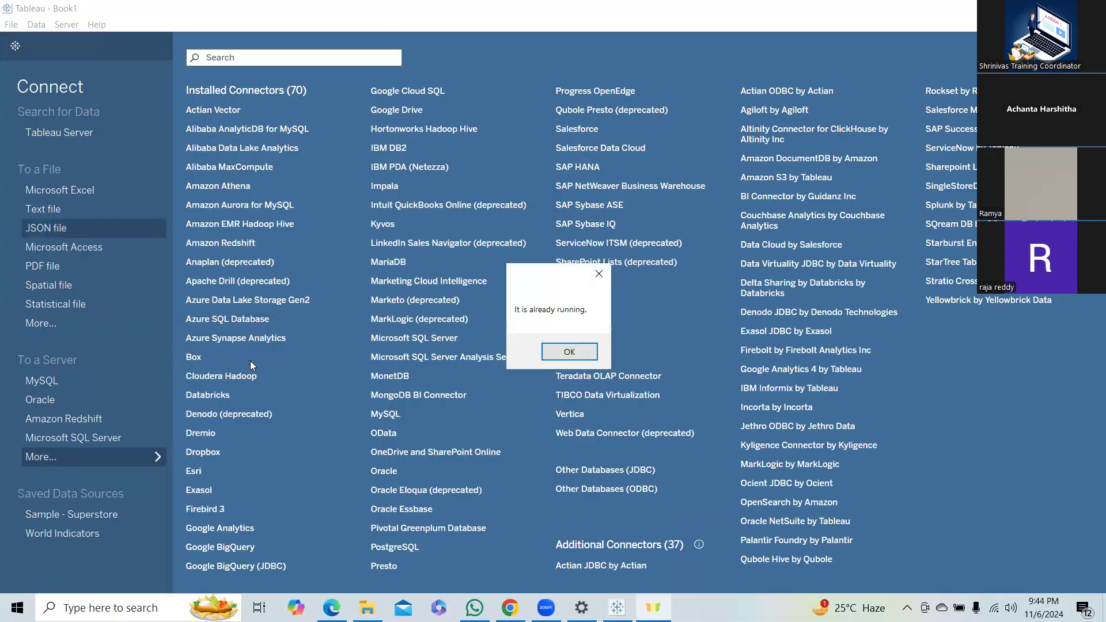
{"action": "left_click", "coordinate": [565, 349]}
{"action": "left_click", "coordinate": [188, 29]}
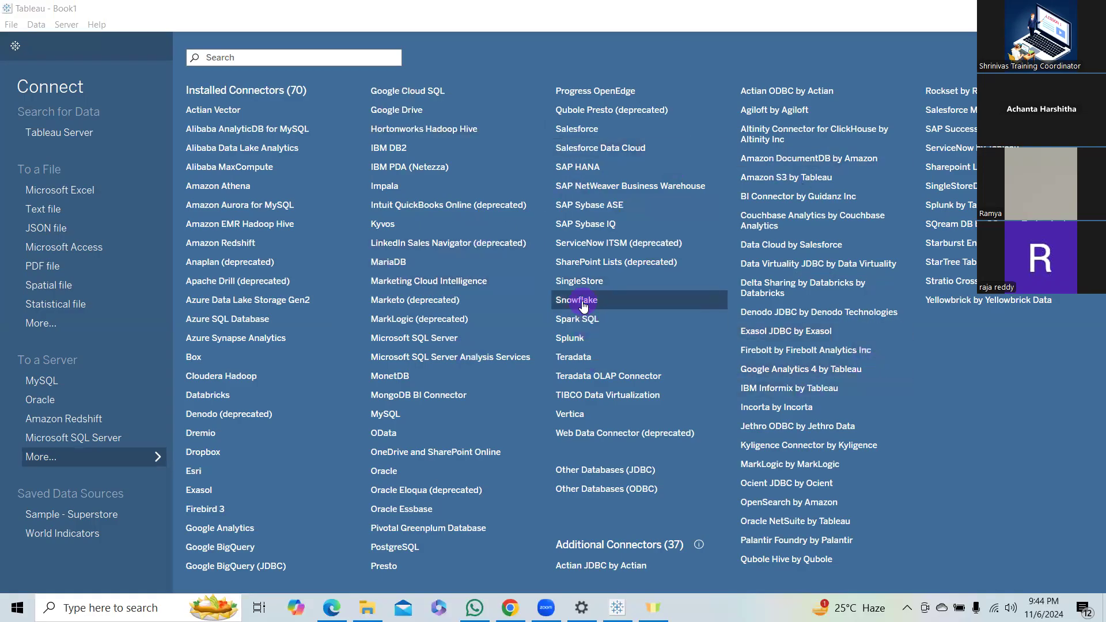
Switch to the Prod_AEUS_Win10SS_VDI browser session, look at the service ticket page, and bring up the Tableau Server site.
{"action": "left_click", "coordinate": [757, 290]}
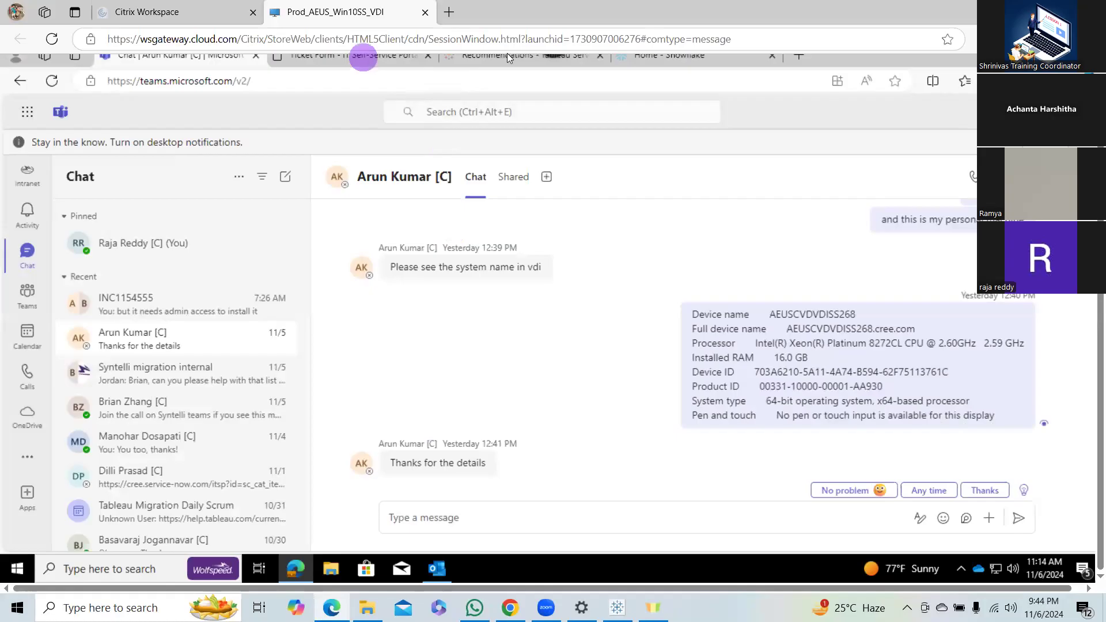
{"action": "left_click", "coordinate": [363, 57]}
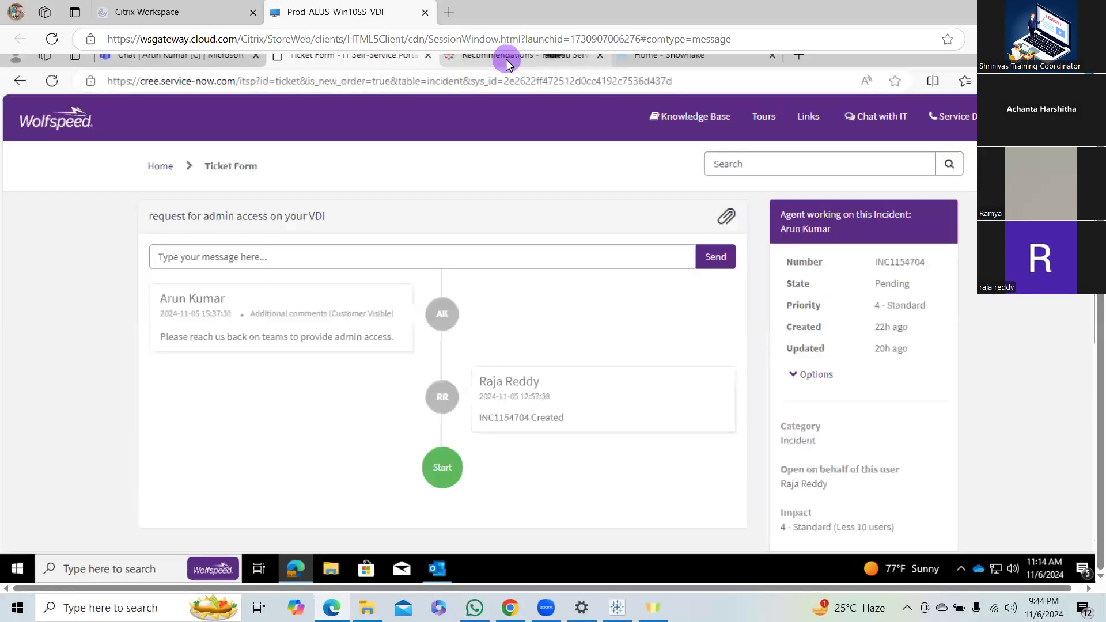
{"action": "left_click", "coordinate": [506, 60]}
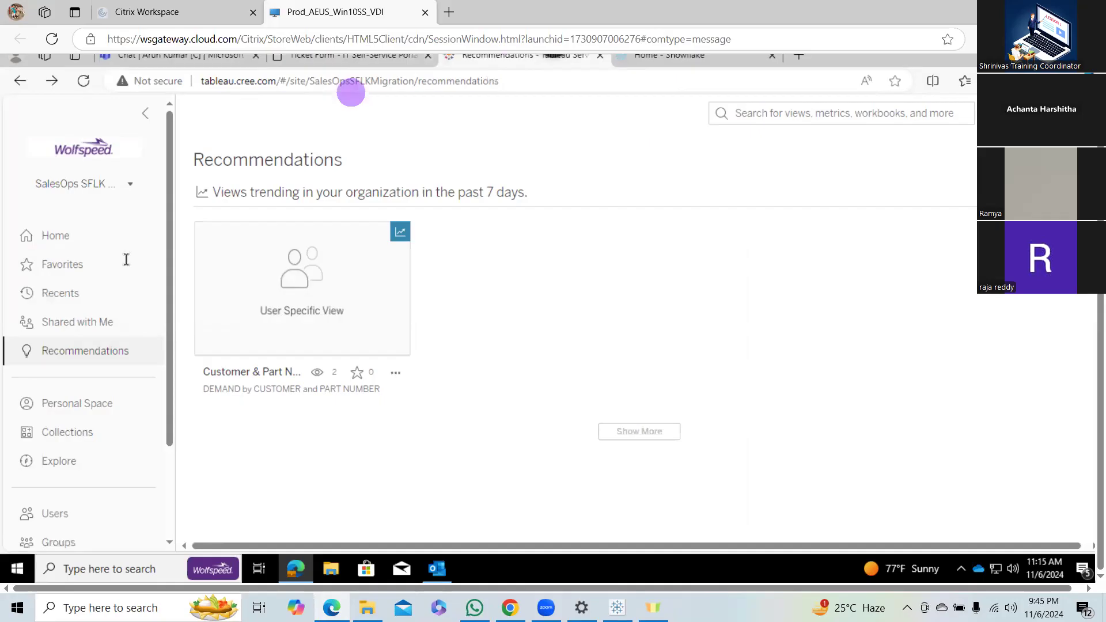
Open the home page of the SalesOps SFLK Migration site and compare it with the Snowflake home page.
{"action": "left_click", "coordinate": [53, 235]}
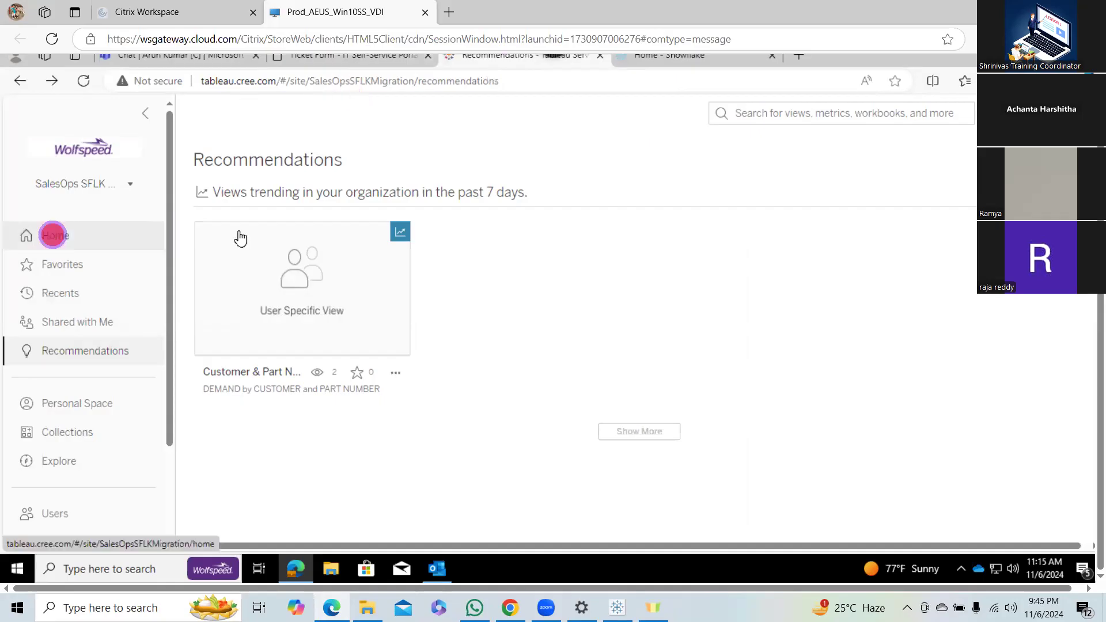
{"action": "scroll", "coordinate": [610, 150], "scroll_direction": "down", "scroll_amount": 3}
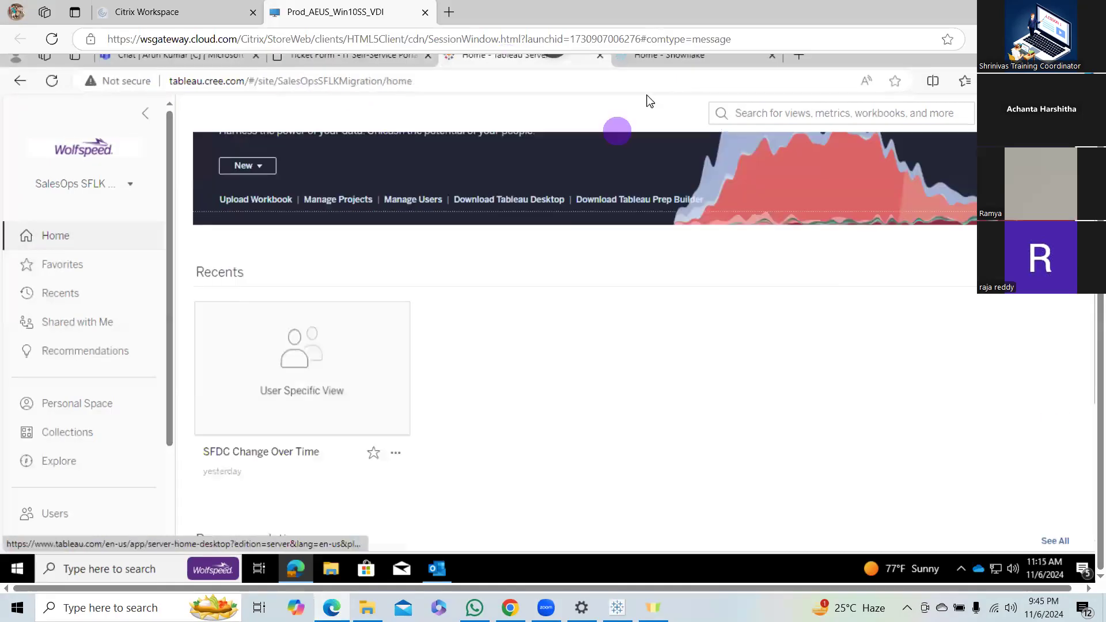
{"action": "left_click", "coordinate": [660, 62]}
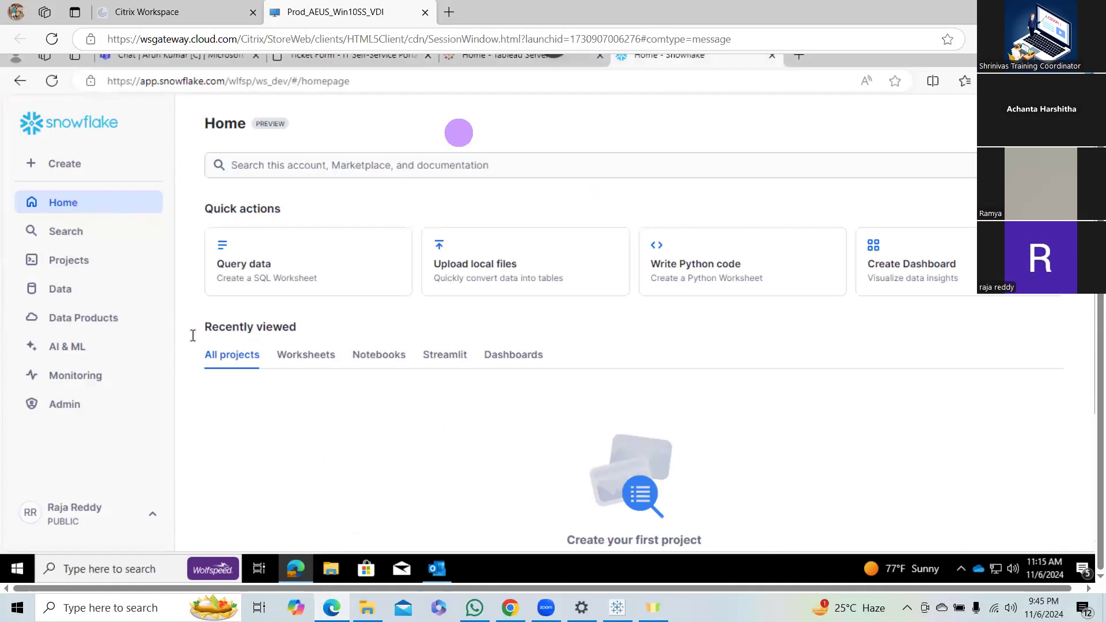
{"action": "left_click", "coordinate": [503, 63]}
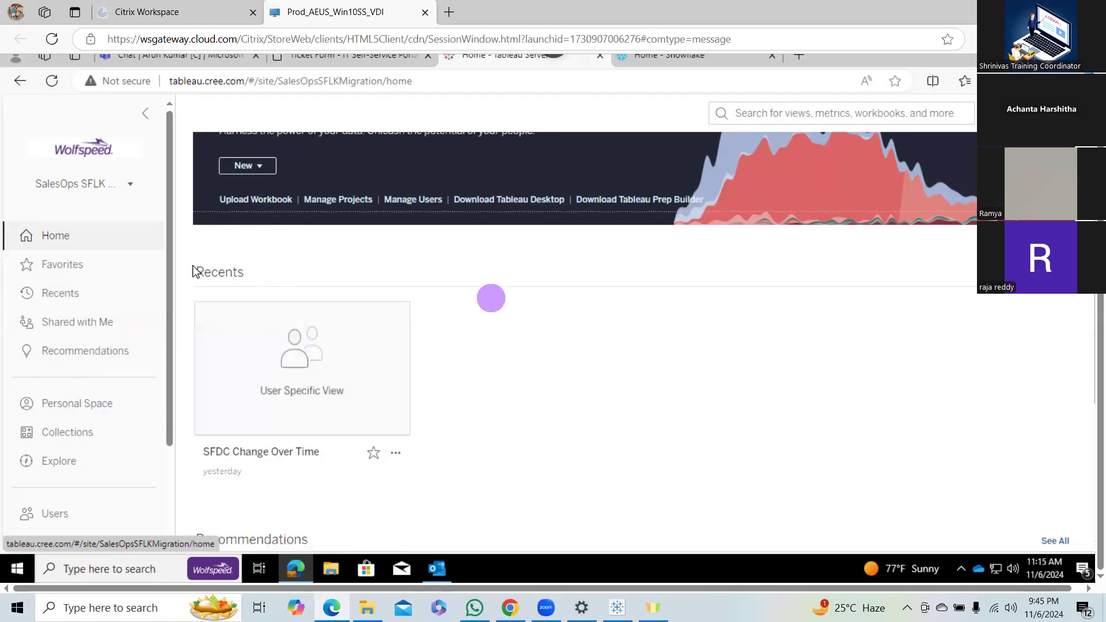
Collapse and re-expand the site's navigation pane, and examine the Recents and Recommendations sections on the home page.
{"action": "left_click", "coordinate": [148, 116]}
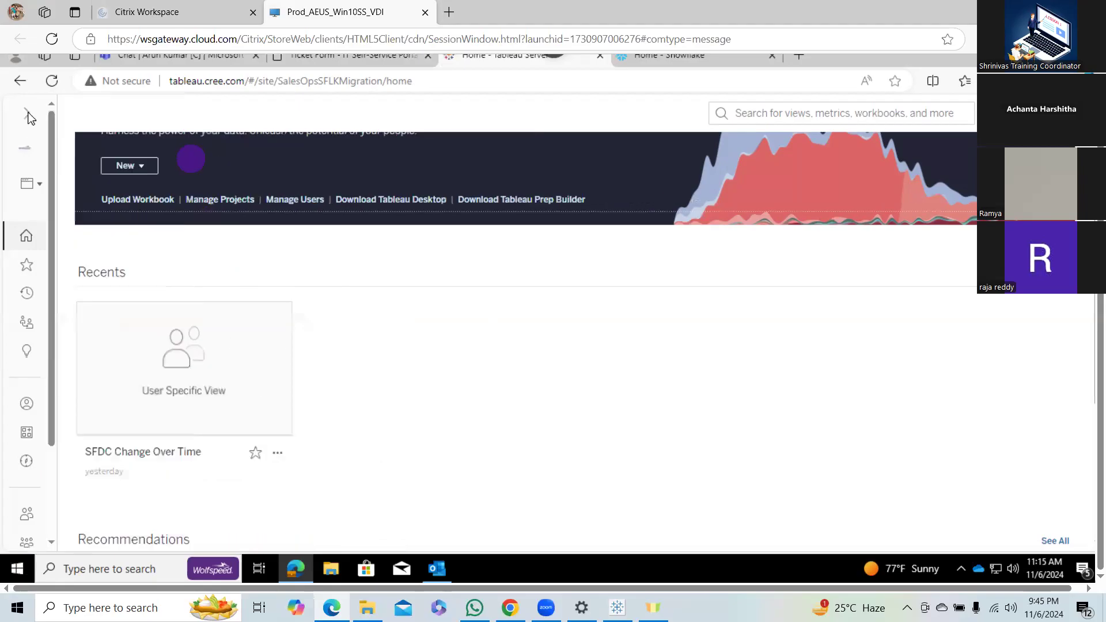
{"action": "left_click", "coordinate": [28, 115]}
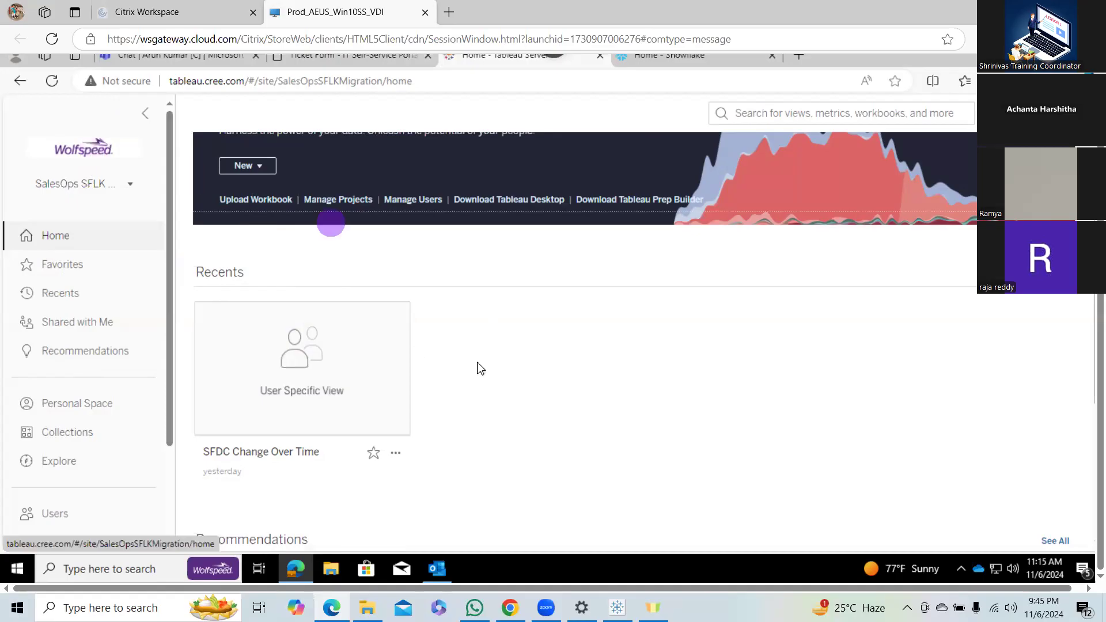
{"action": "scroll", "coordinate": [477, 364], "scroll_direction": "down", "scroll_amount": 2}
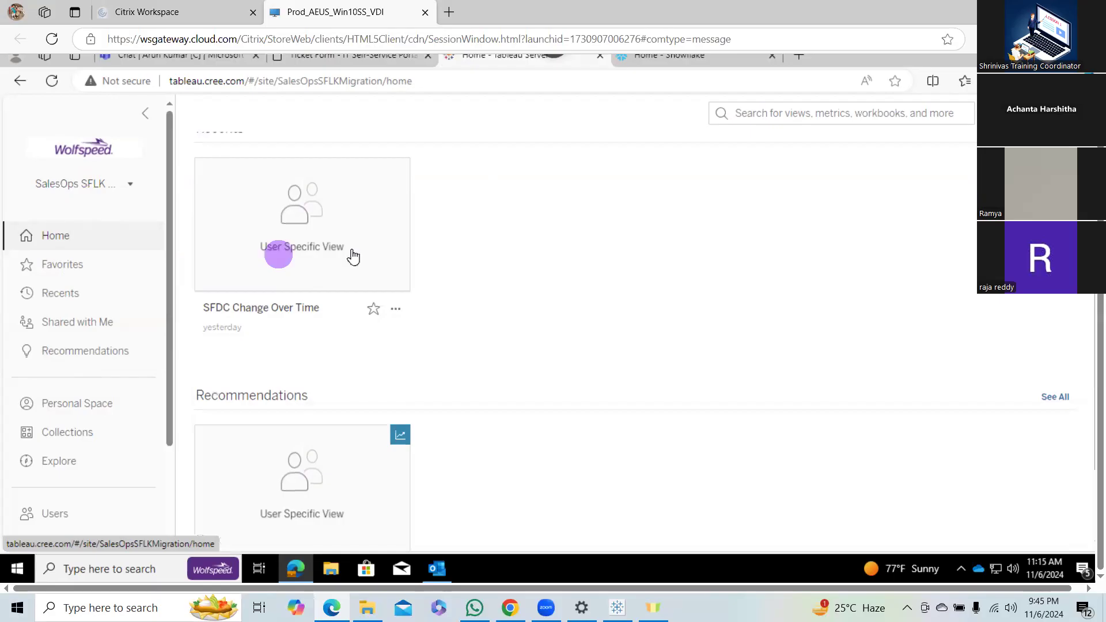
{"action": "scroll", "coordinate": [554, 377], "scroll_direction": "down", "scroll_amount": 1}
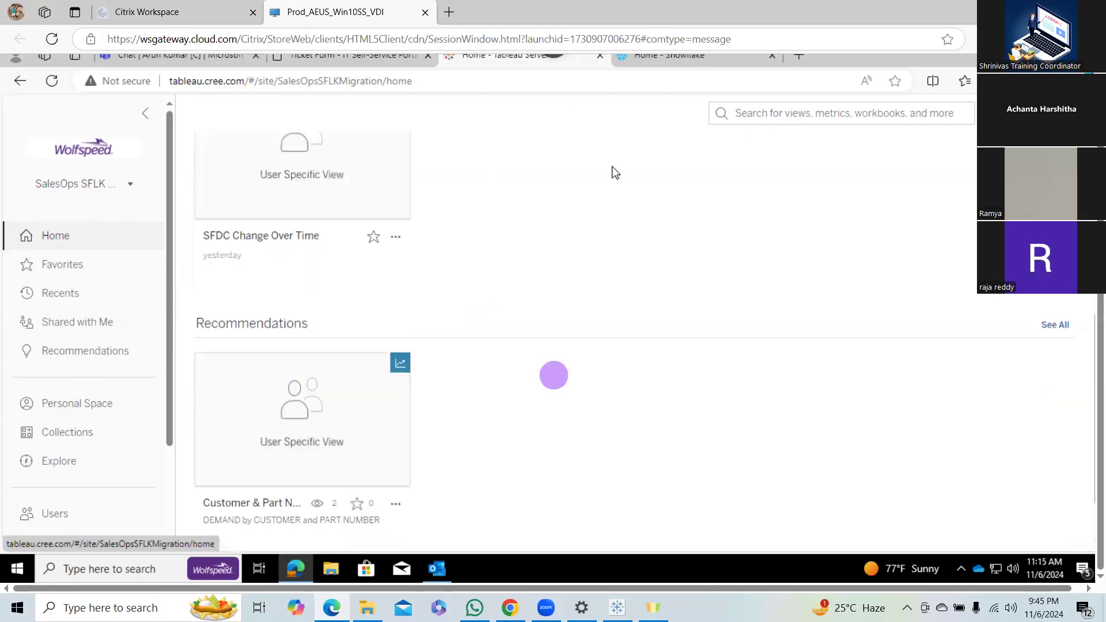
{"action": "scroll", "coordinate": [615, 173], "scroll_direction": "down", "scroll_amount": 1}
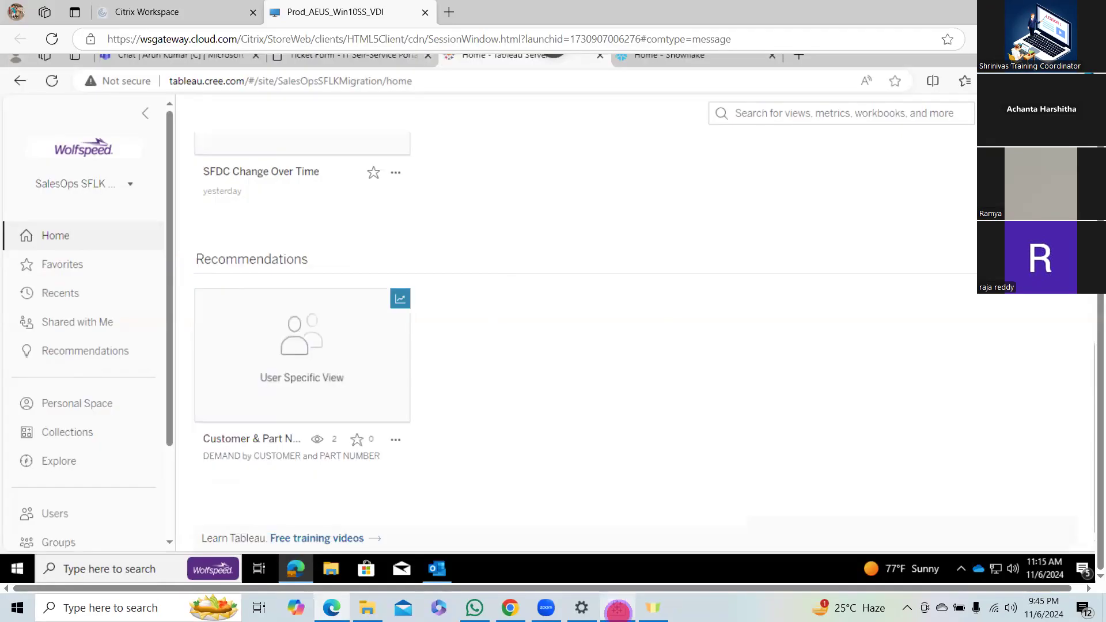
Check the connector list in Tableau Desktop and return to the Tableau Server home page's welcome banner and recent views.
{"action": "left_click", "coordinate": [618, 609]}
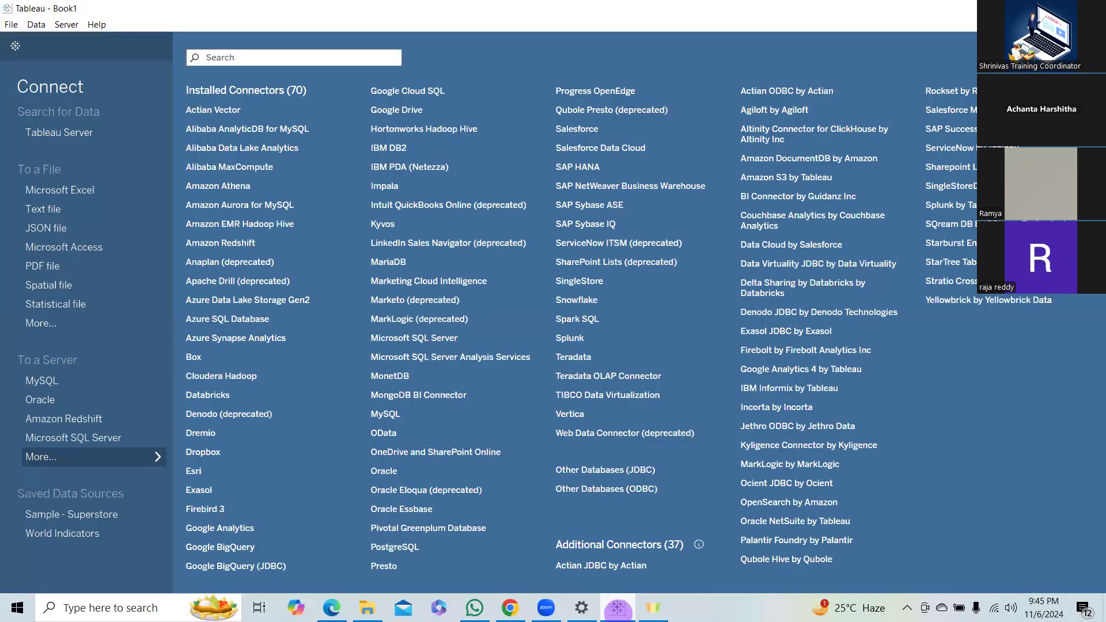
{"action": "key", "text": "alt+Tab"}
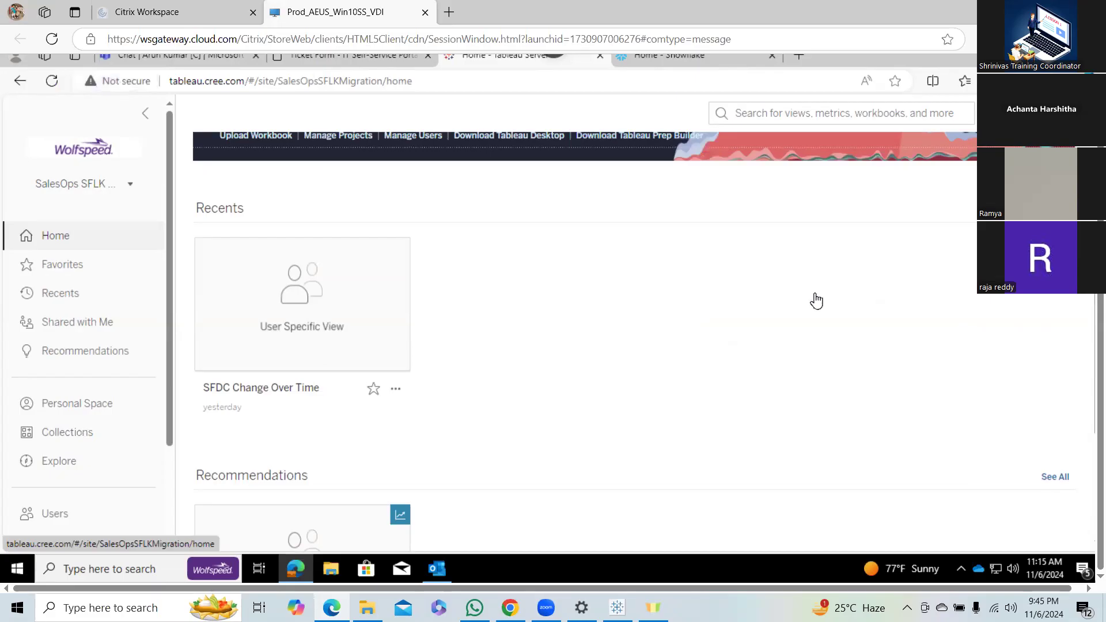
{"action": "scroll", "coordinate": [367, 372], "scroll_direction": "up", "scroll_amount": 4}
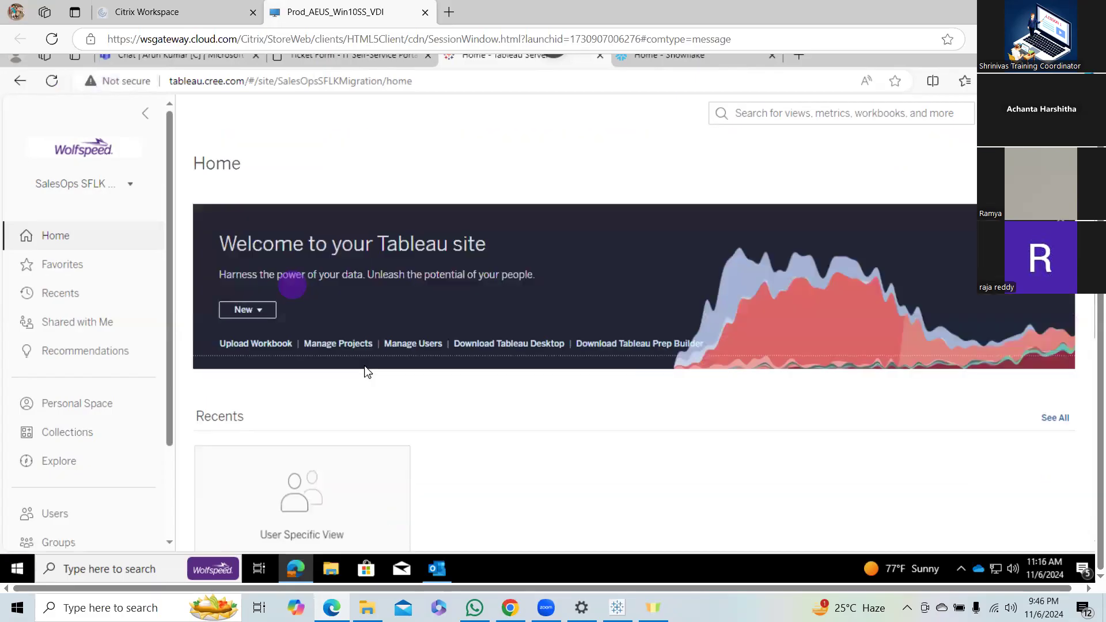
{"action": "scroll", "coordinate": [367, 371], "scroll_direction": "down", "scroll_amount": 4}
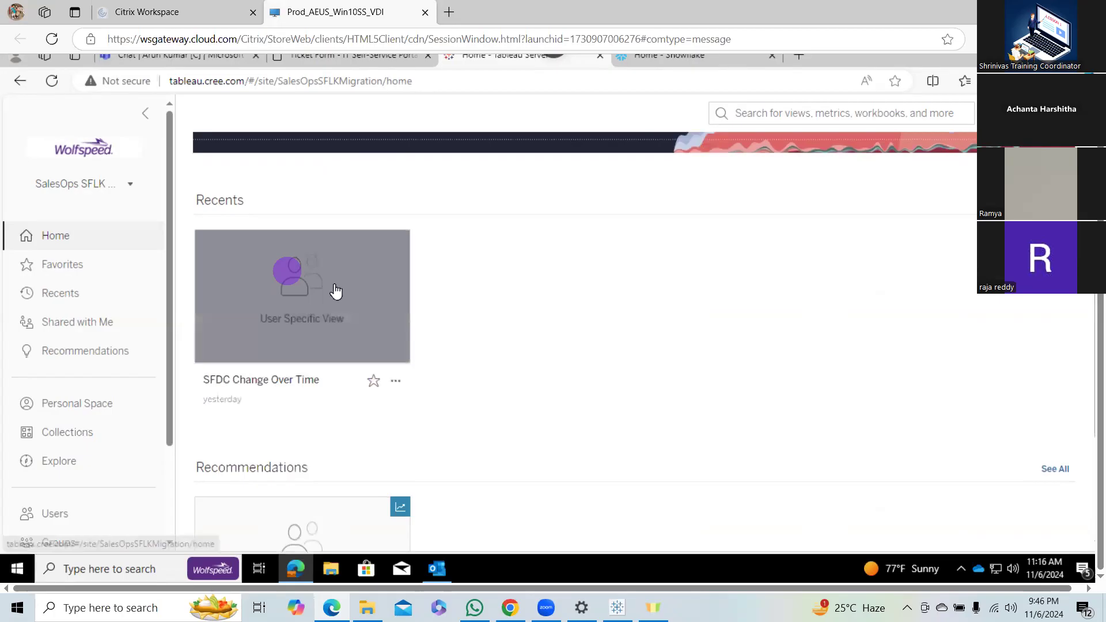
Switch the Tableau Server site to SalesOps and look over its home page recommendations.
{"action": "left_click", "coordinate": [85, 183]}
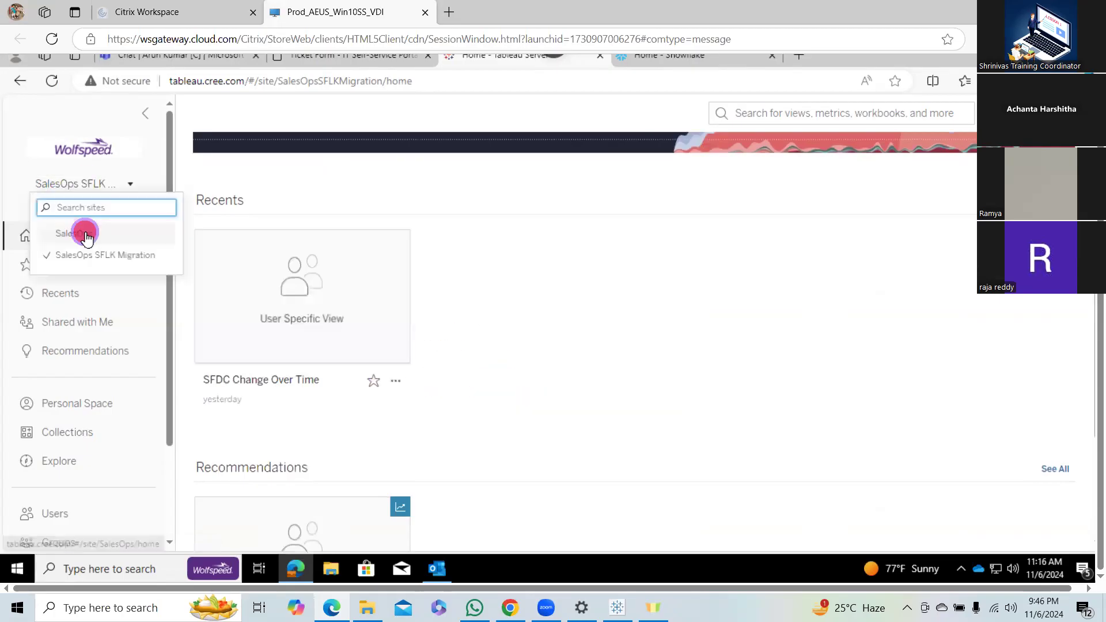
{"action": "left_click", "coordinate": [86, 235]}
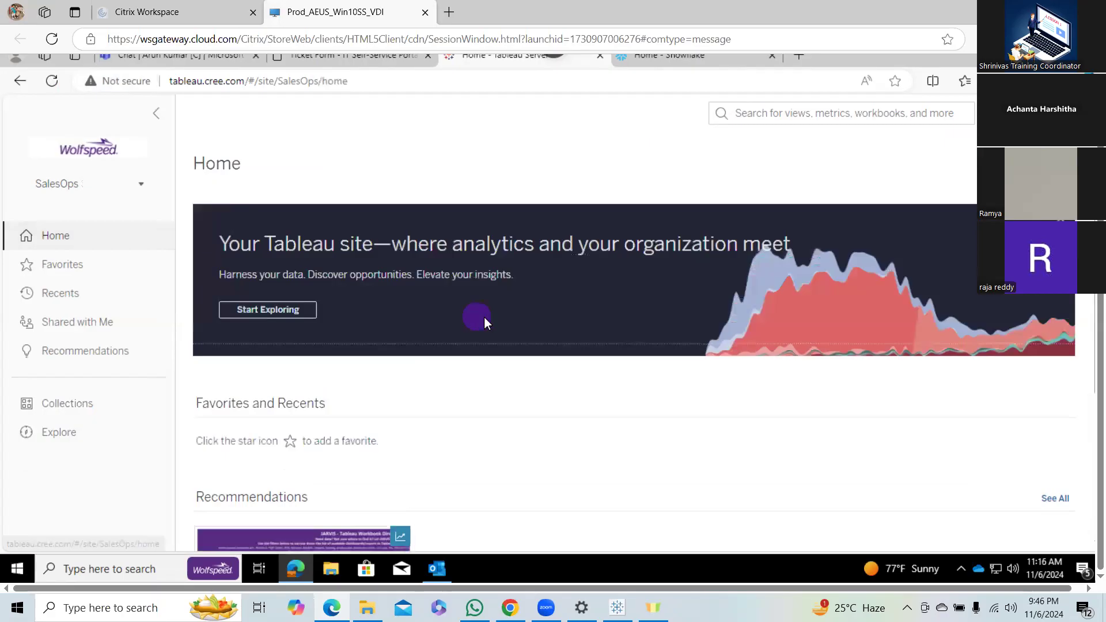
{"action": "scroll", "coordinate": [484, 317], "scroll_direction": "down", "scroll_amount": 4}
{"action": "mouse_move", "coordinate": [351, 343]}
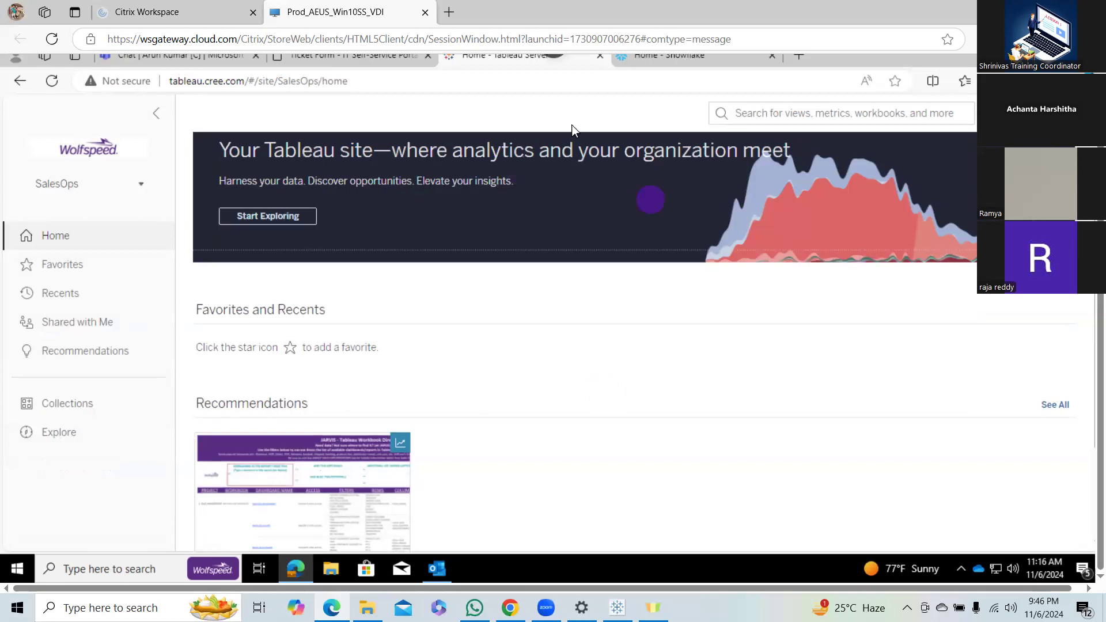
View the Snowflake and Tableau Server pages once more and switch back to Tableau Desktop's connector list.
{"action": "left_click", "coordinate": [652, 60]}
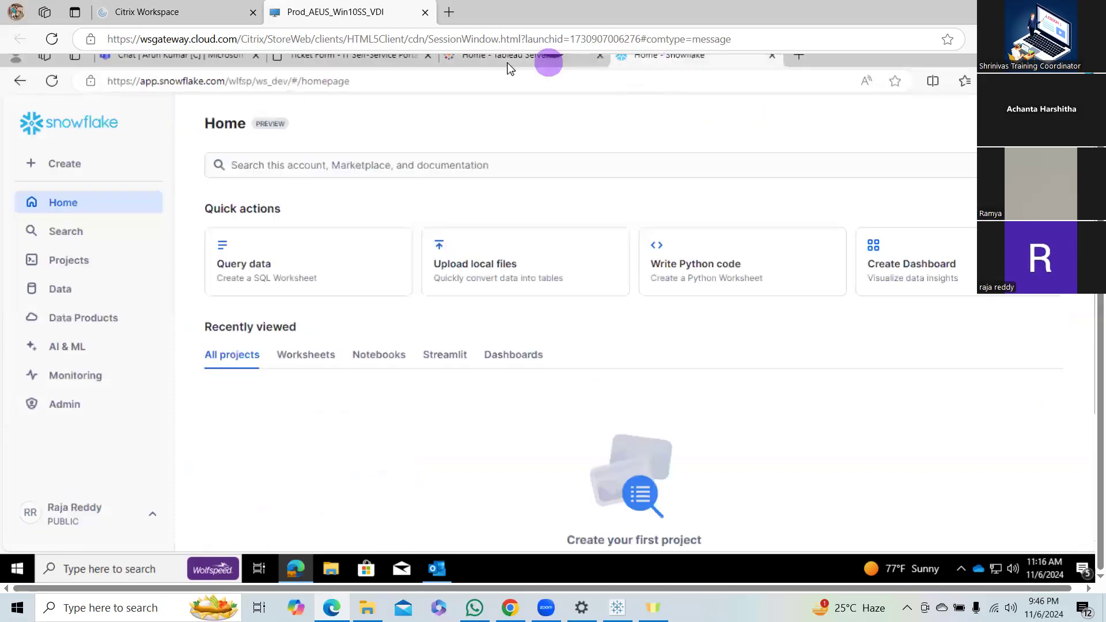
{"action": "left_click", "coordinate": [508, 64]}
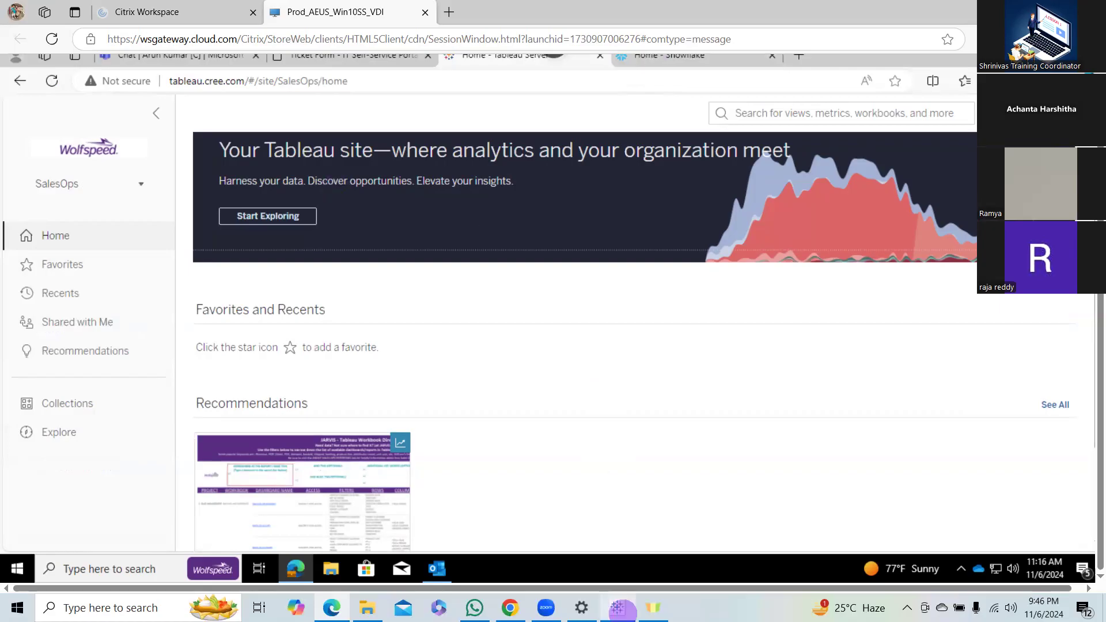
{"action": "left_click", "coordinate": [618, 608]}
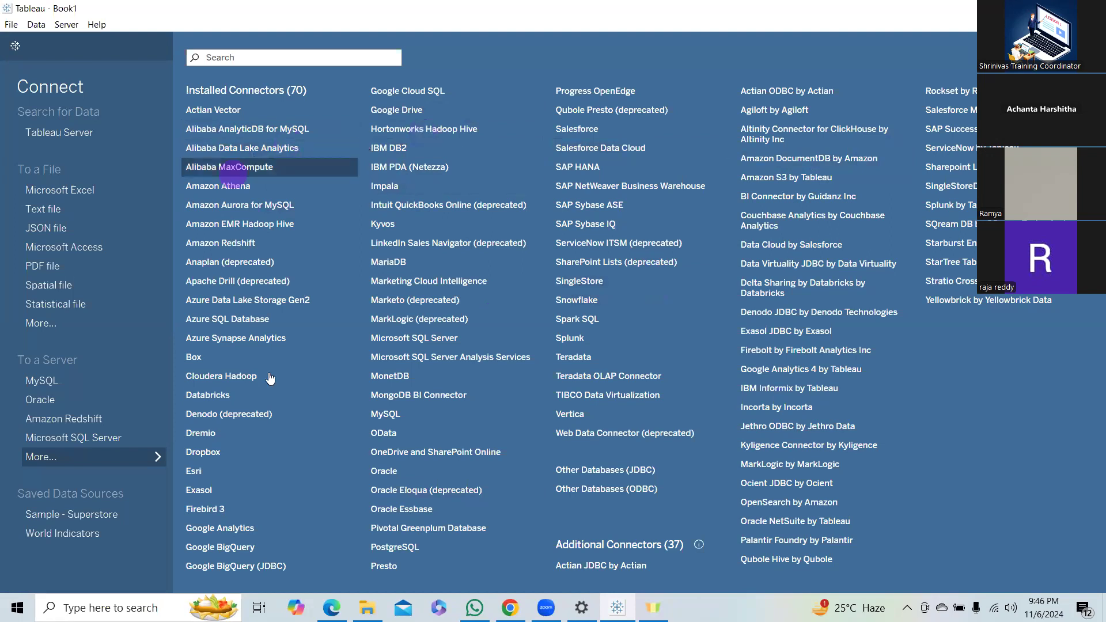
Open the Microsoft SQL Server connection dialog and choose Use Windows Authentication (preferred), leaving the optional database blank.
{"action": "left_click", "coordinate": [429, 341]}
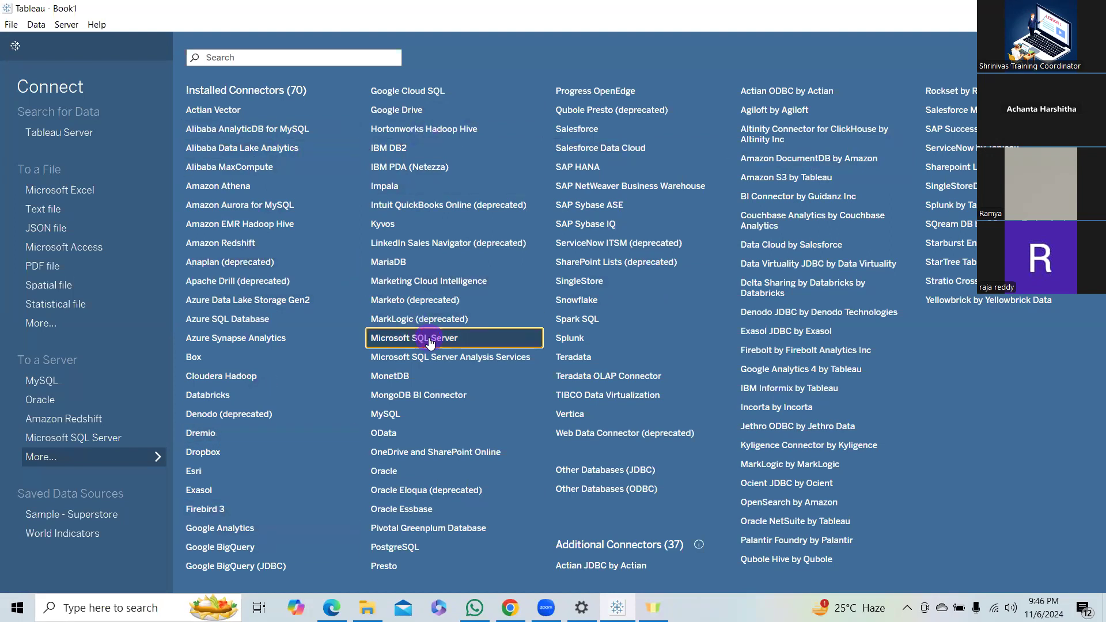
{"action": "left_click", "coordinate": [429, 341]}
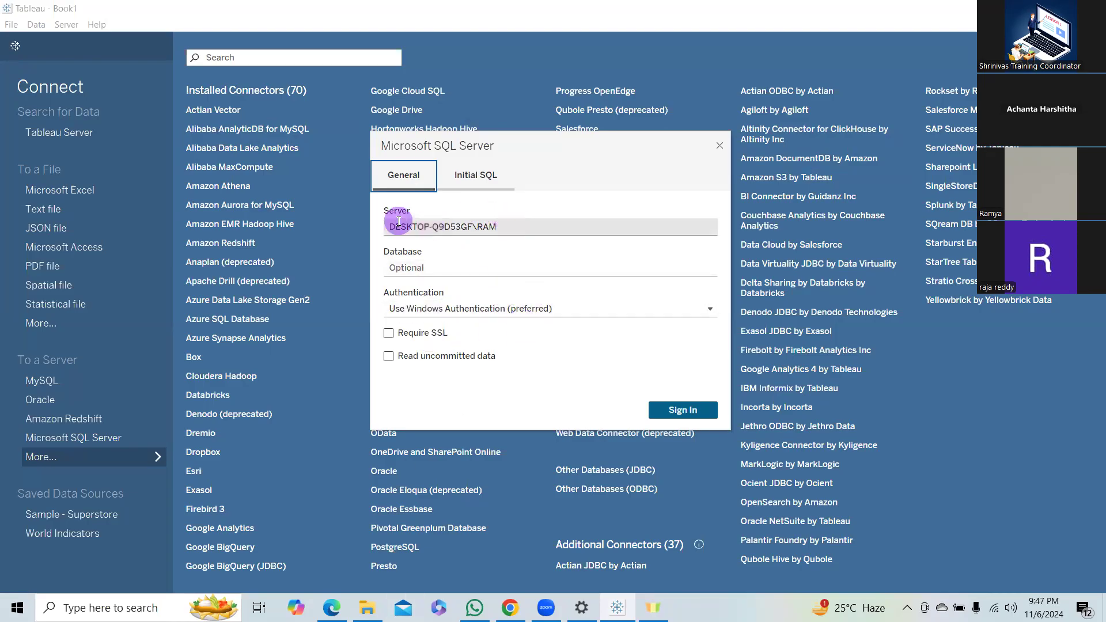
{"action": "left_click", "coordinate": [445, 267]}
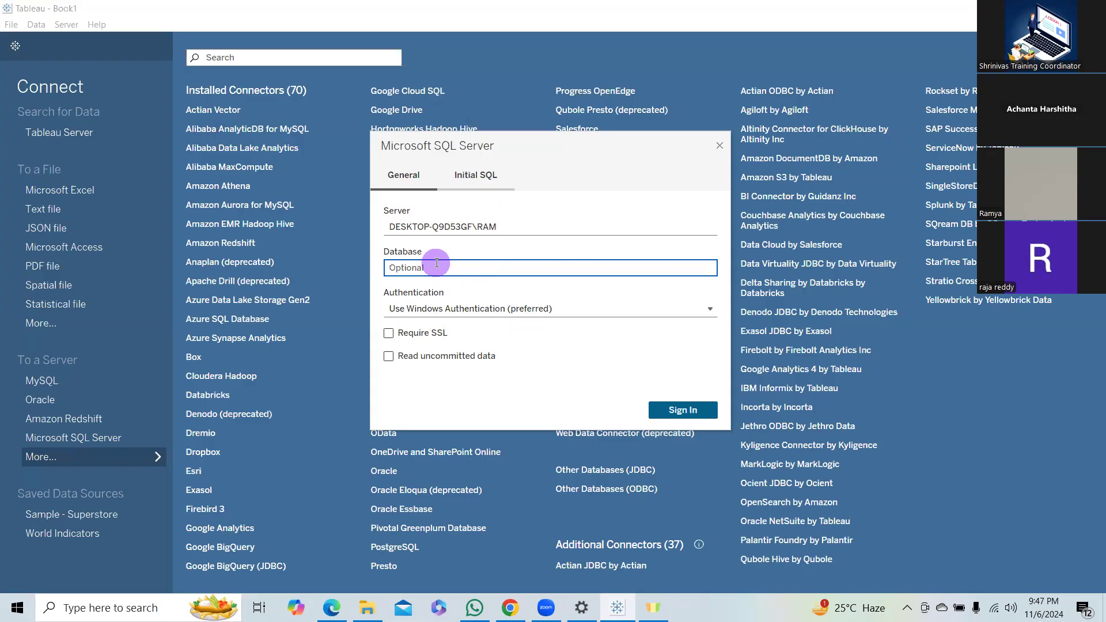
{"action": "left_click", "coordinate": [574, 312]}
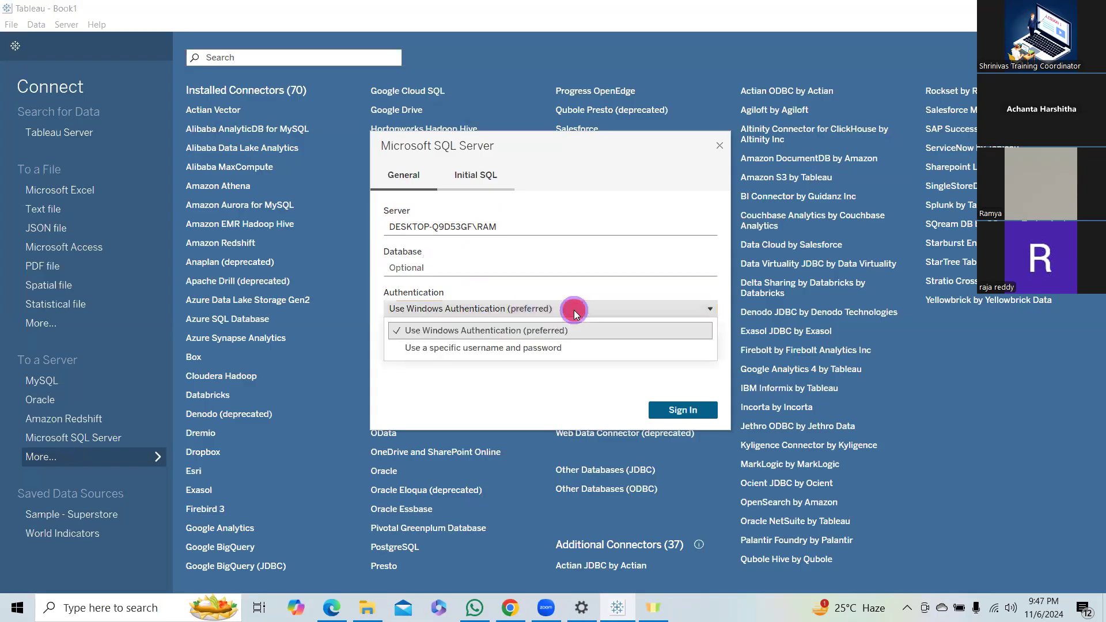
{"action": "left_click", "coordinate": [501, 331]}
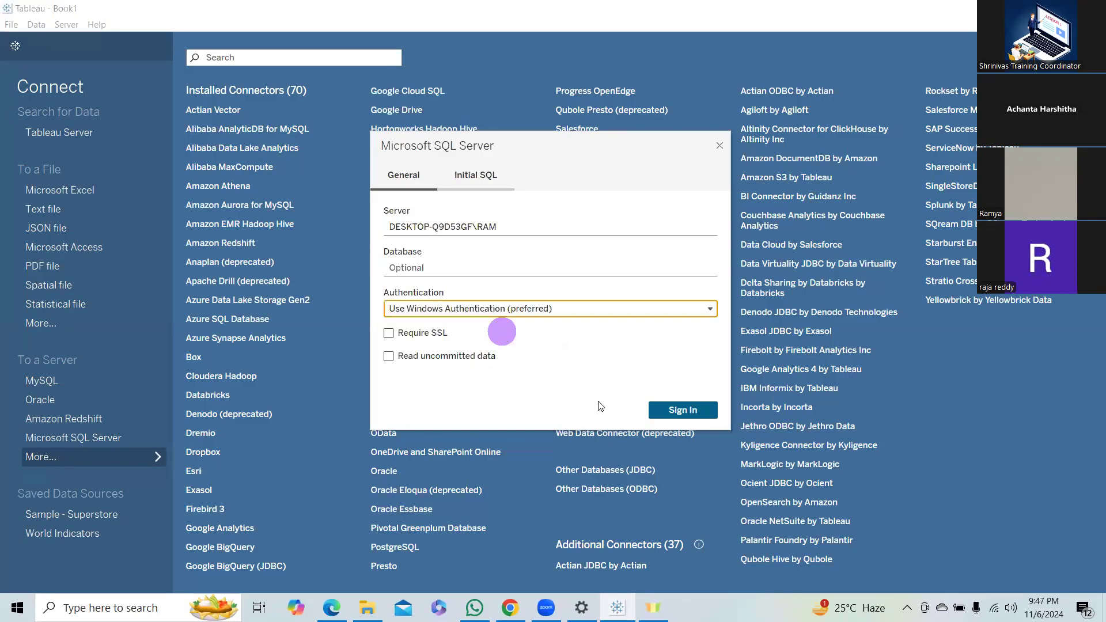
Sign in to the Microsoft SQL Server and select the training13 database for the connection.
{"action": "left_click", "coordinate": [693, 412]}
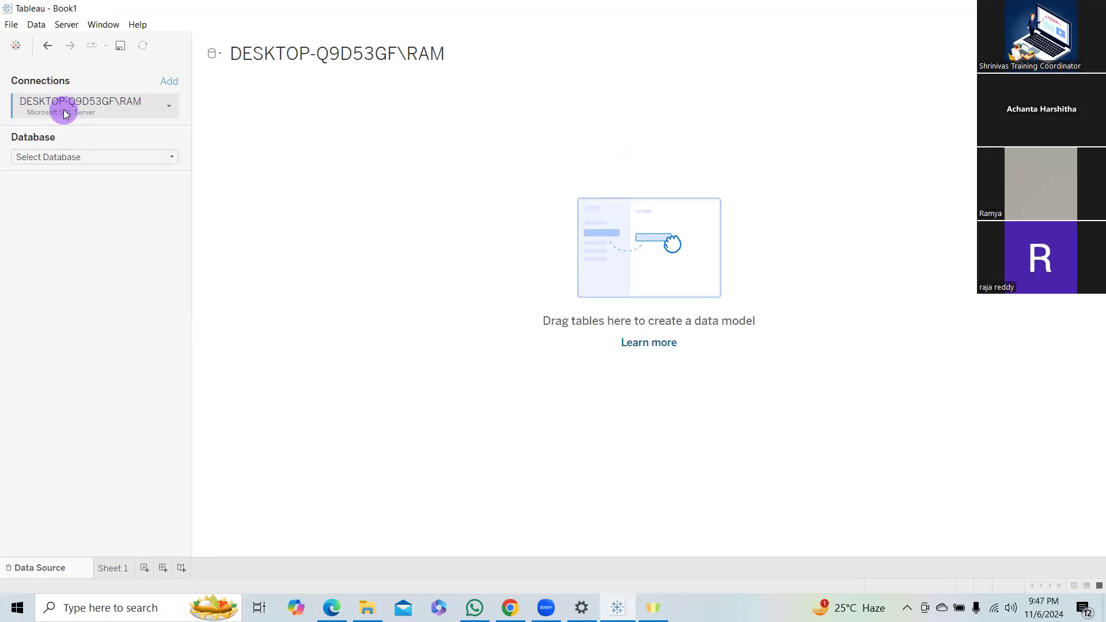
{"action": "left_click", "coordinate": [170, 106]}
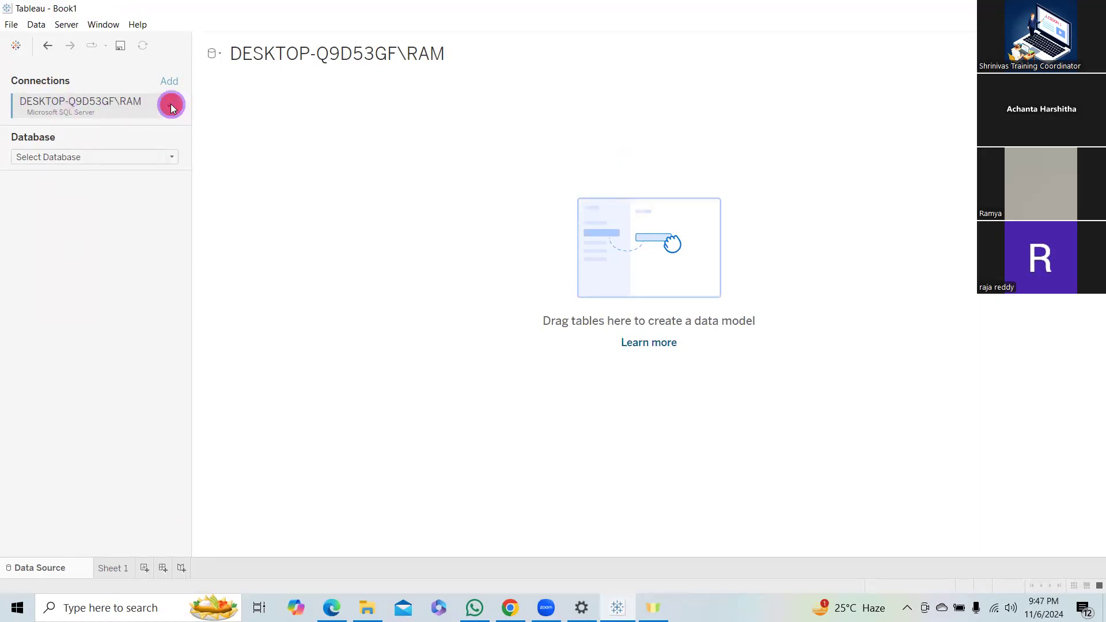
{"action": "left_click", "coordinate": [112, 155]}
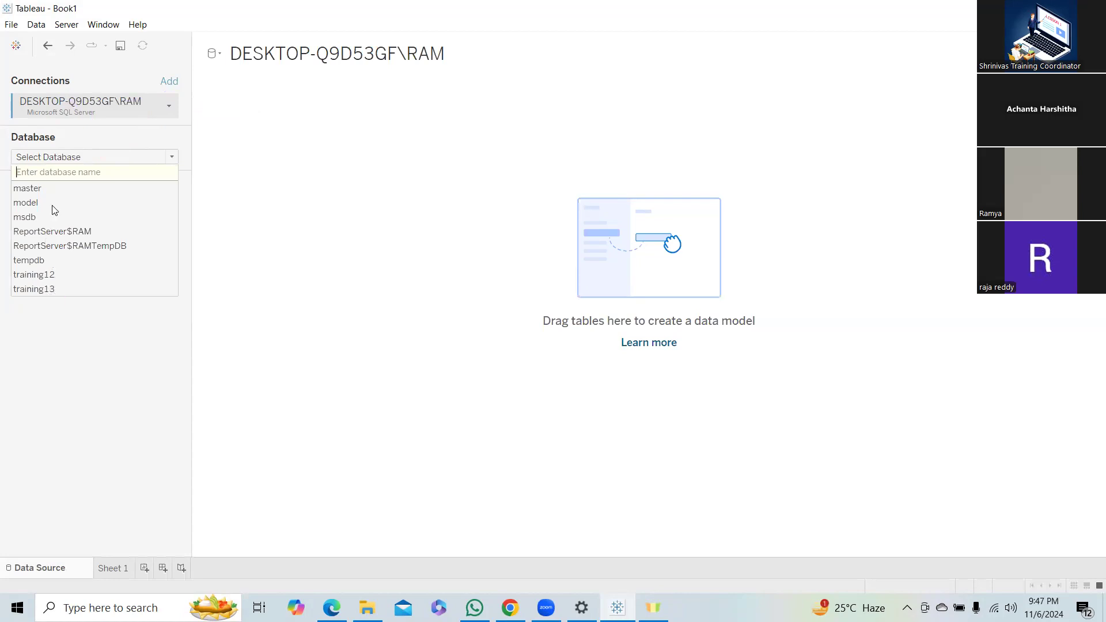
{"action": "left_click", "coordinate": [52, 290]}
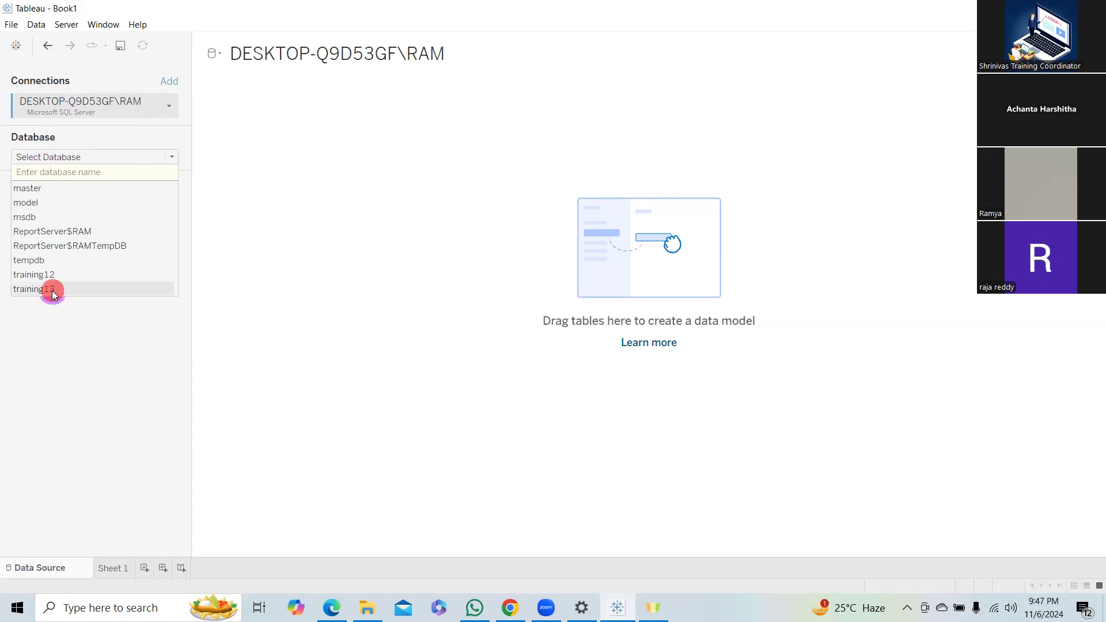
{"action": "left_click", "coordinate": [50, 290]}
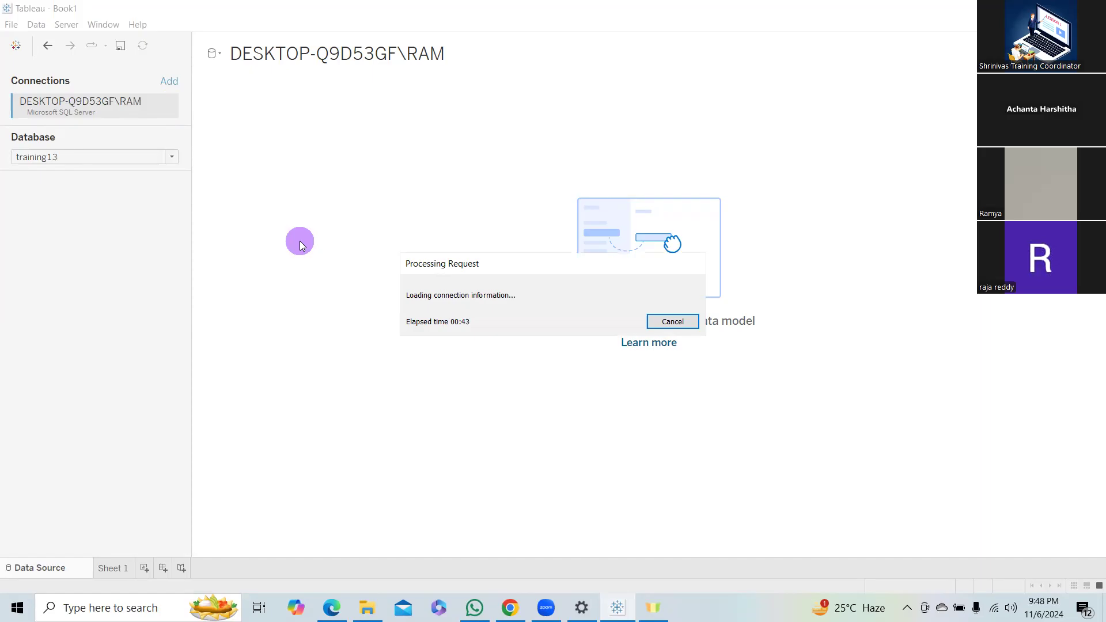
Move the Processing Request dialog aside and cancel loading the connection information.
{"action": "left_click", "coordinate": [88, 105]}
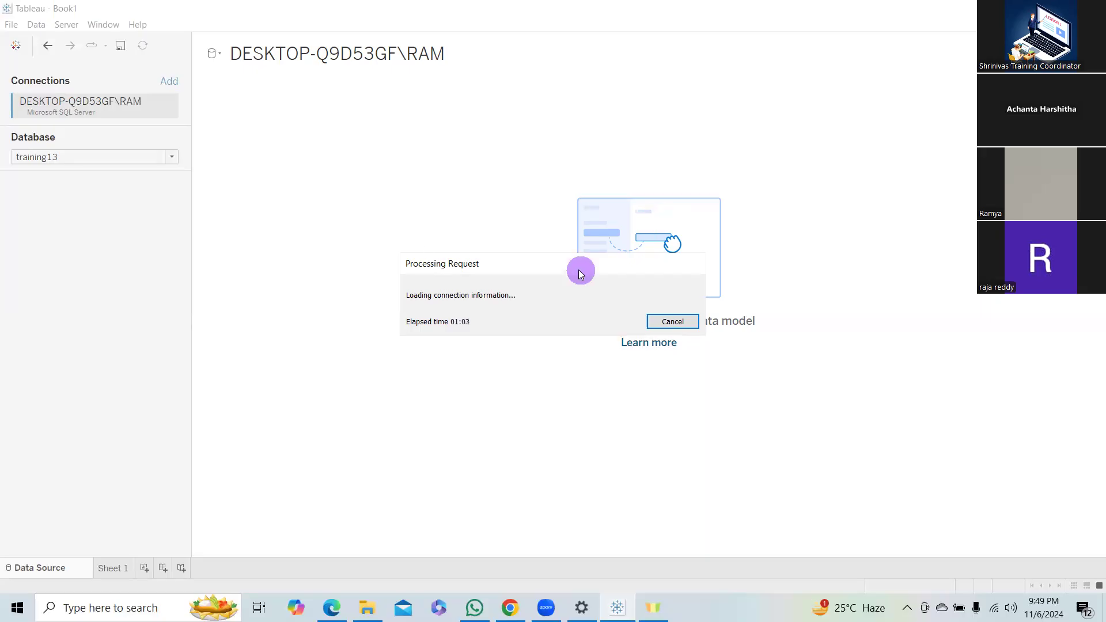
{"action": "left_click_drag", "start_coordinate": [578, 269], "coordinate": [428, 247]}
{"action": "left_click", "coordinate": [523, 297]}
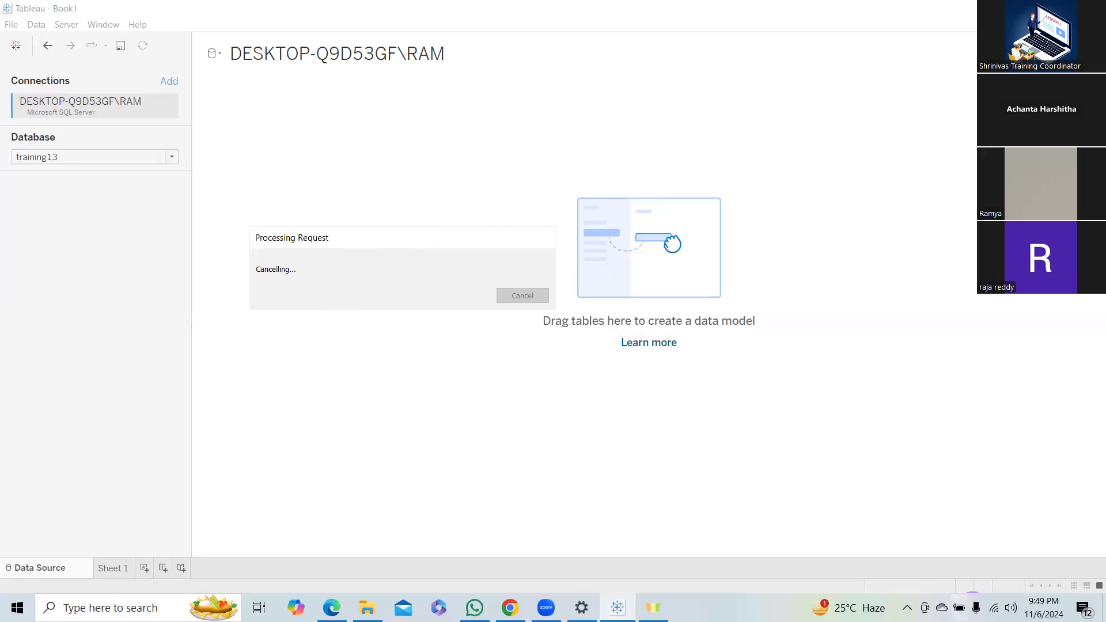
{"action": "left_click", "coordinate": [515, 295]}
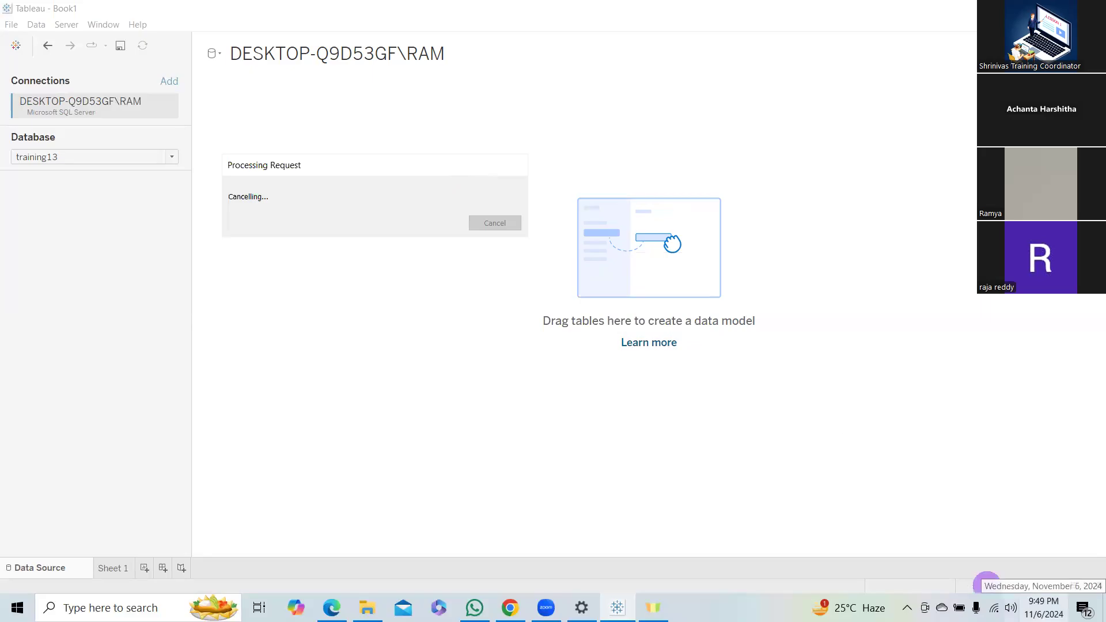
Switch the computer's Wi-Fi connection to the Nest_401 5G network and return to Tableau.
{"action": "left_click", "coordinate": [994, 608]}
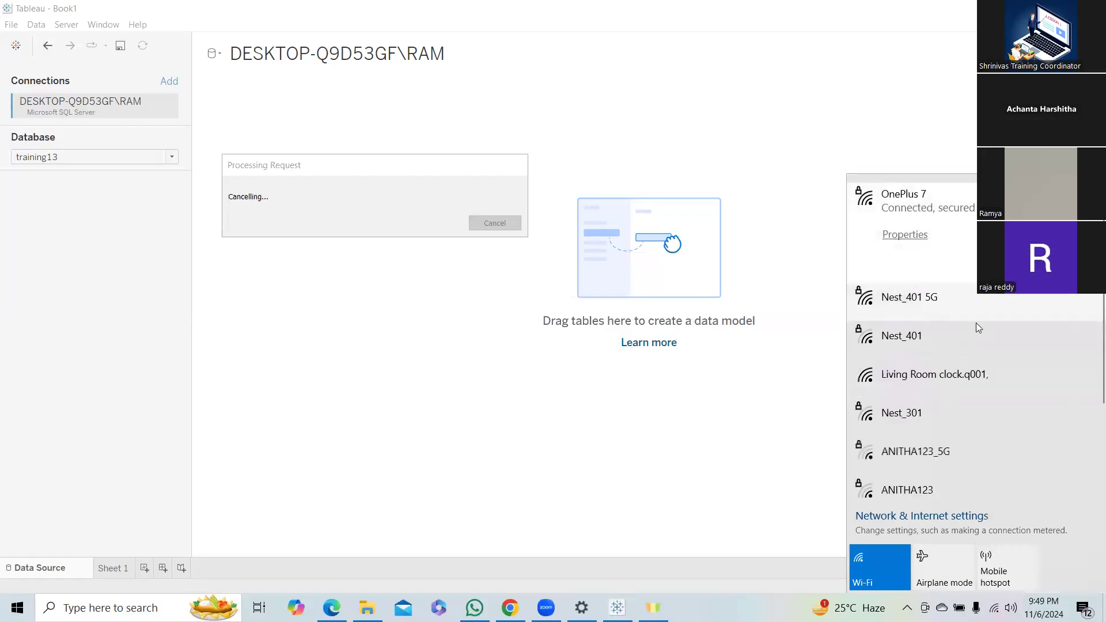
{"action": "double_click", "coordinate": [1023, 309]}
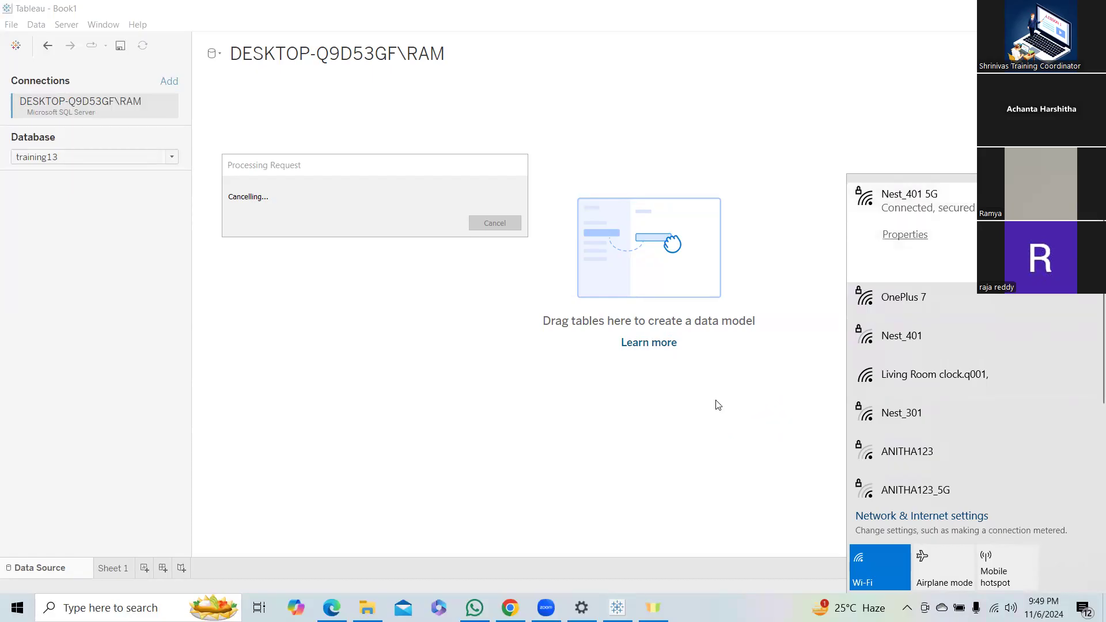
{"action": "left_click", "coordinate": [486, 226]}
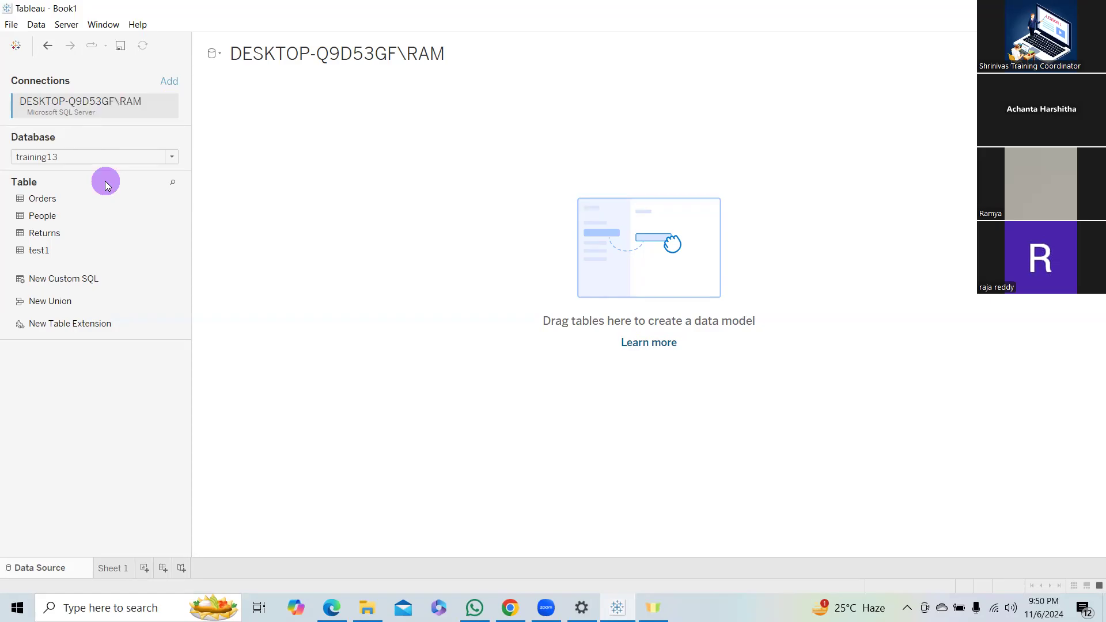
Try to add a Microsoft Excel connection, browsing the PM, Desktop, New folder (2) and TRANSCEND folders for a workbook.
{"action": "left_click", "coordinate": [169, 83]}
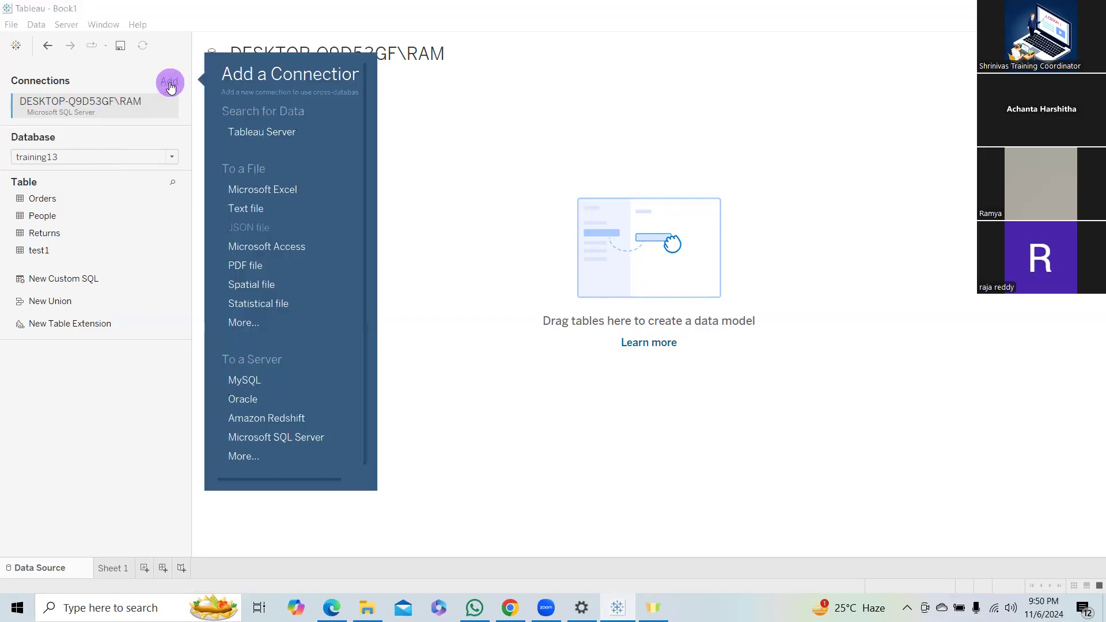
{"action": "left_click", "coordinate": [255, 189]}
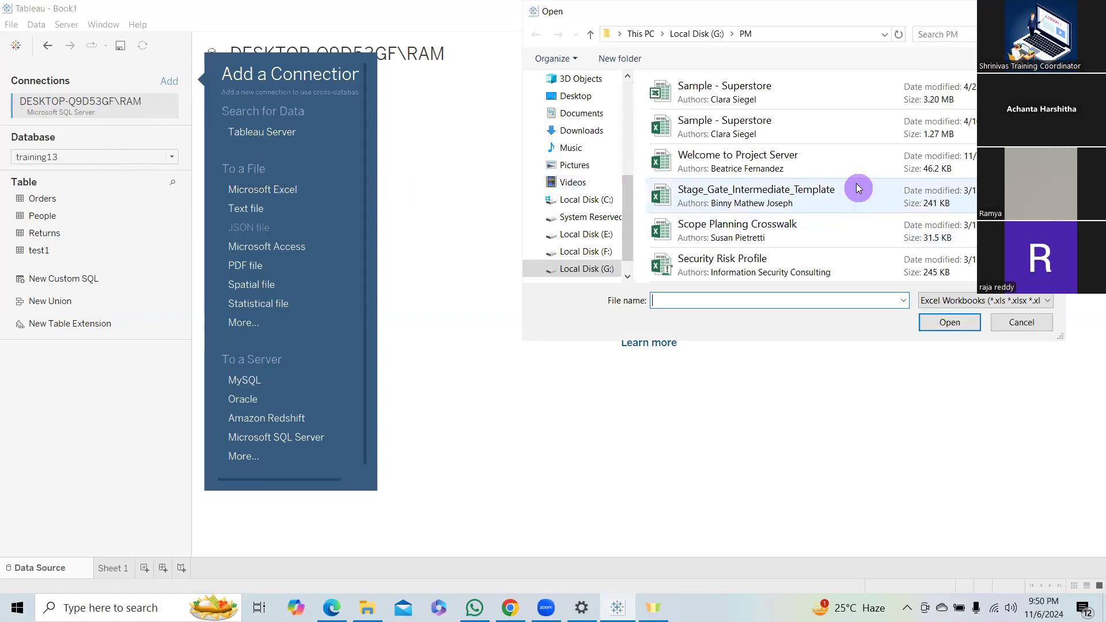
{"action": "scroll", "coordinate": [853, 150], "scroll_direction": "down", "scroll_amount": 5}
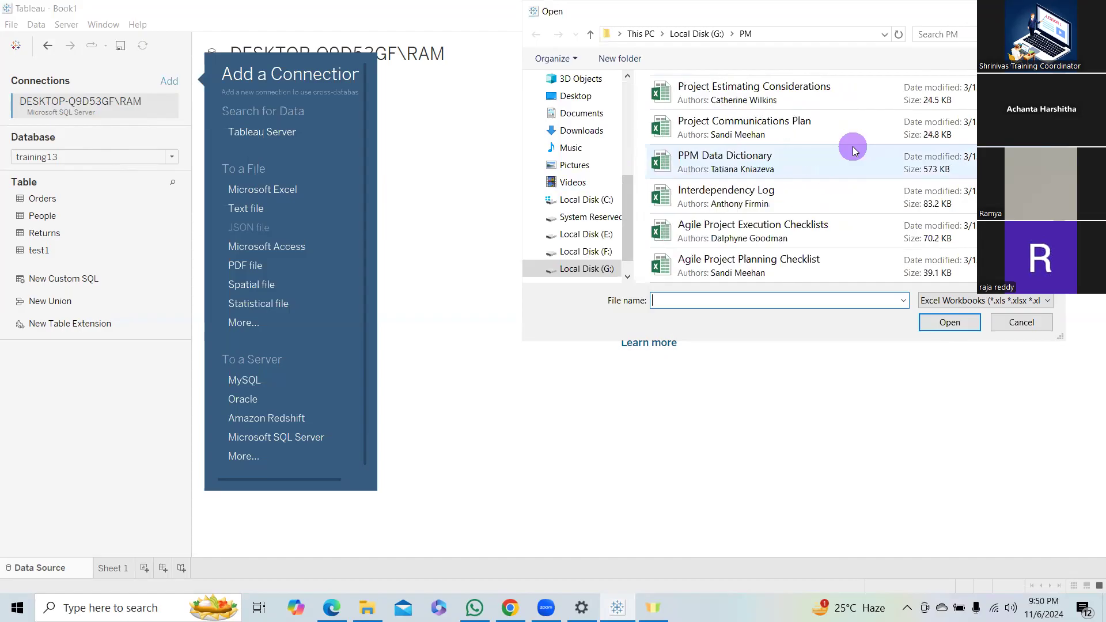
{"action": "scroll", "coordinate": [852, 146], "scroll_direction": "up", "scroll_amount": 5}
{"action": "left_click_drag", "start_coordinate": [627, 200], "coordinate": [621, 80]}
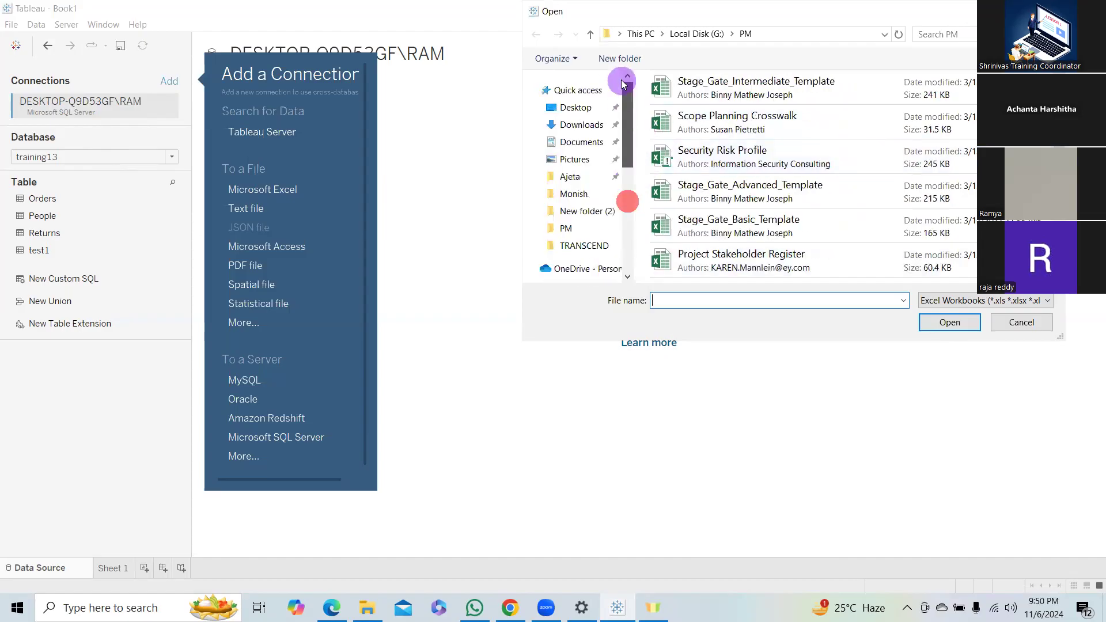
{"action": "left_click", "coordinate": [591, 111]}
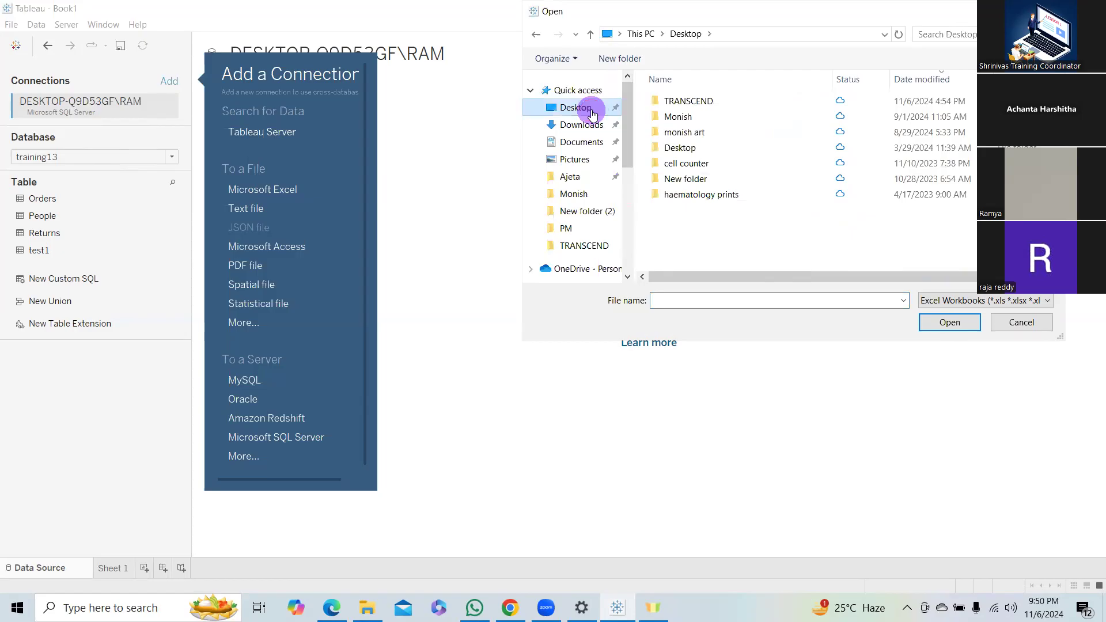
{"action": "left_click", "coordinate": [583, 229]}
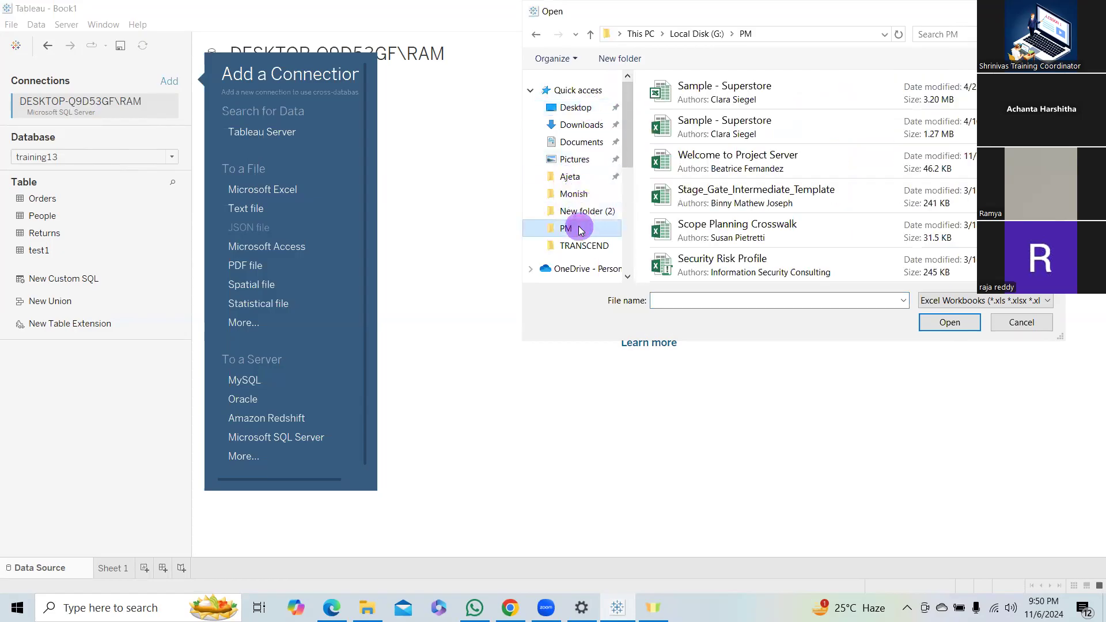
{"action": "left_click", "coordinate": [580, 213]}
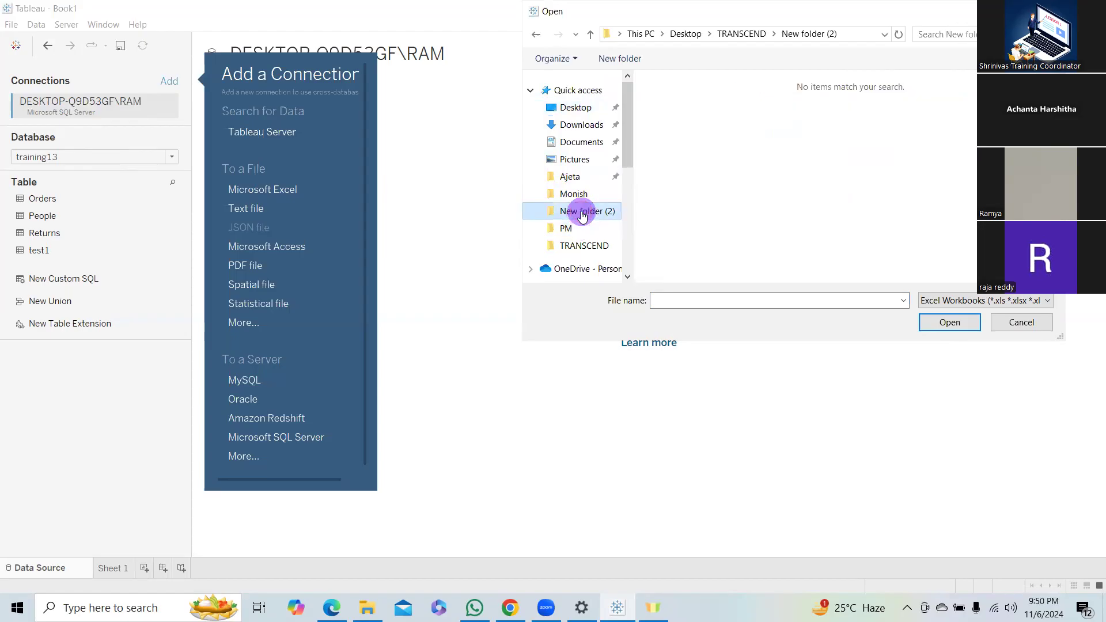
{"action": "left_click", "coordinate": [571, 177]}
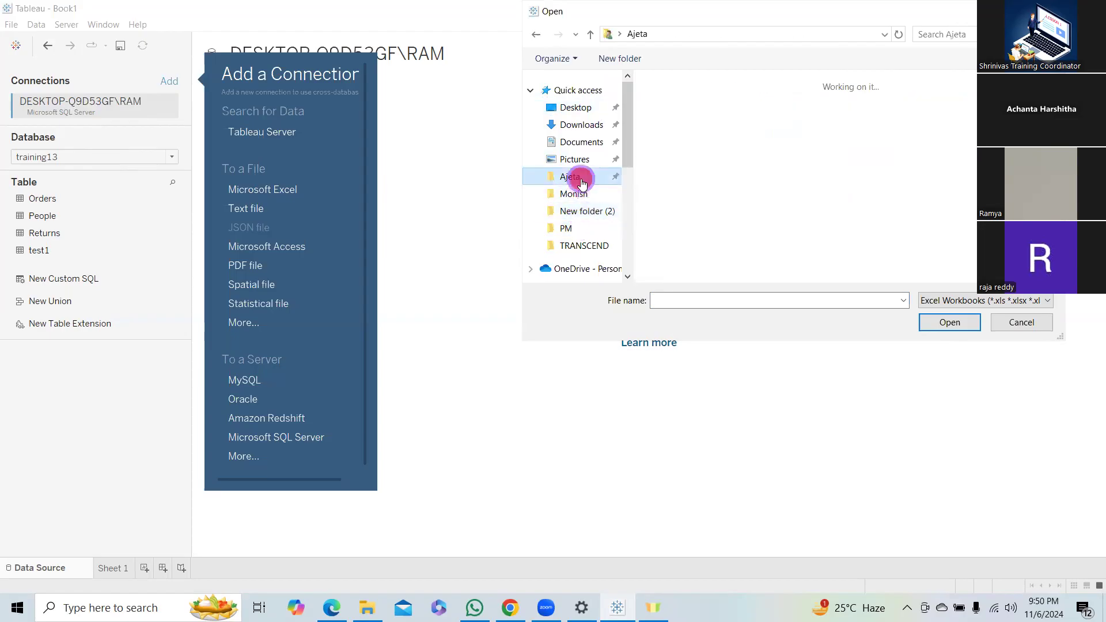
{"action": "left_click", "coordinate": [583, 246]}
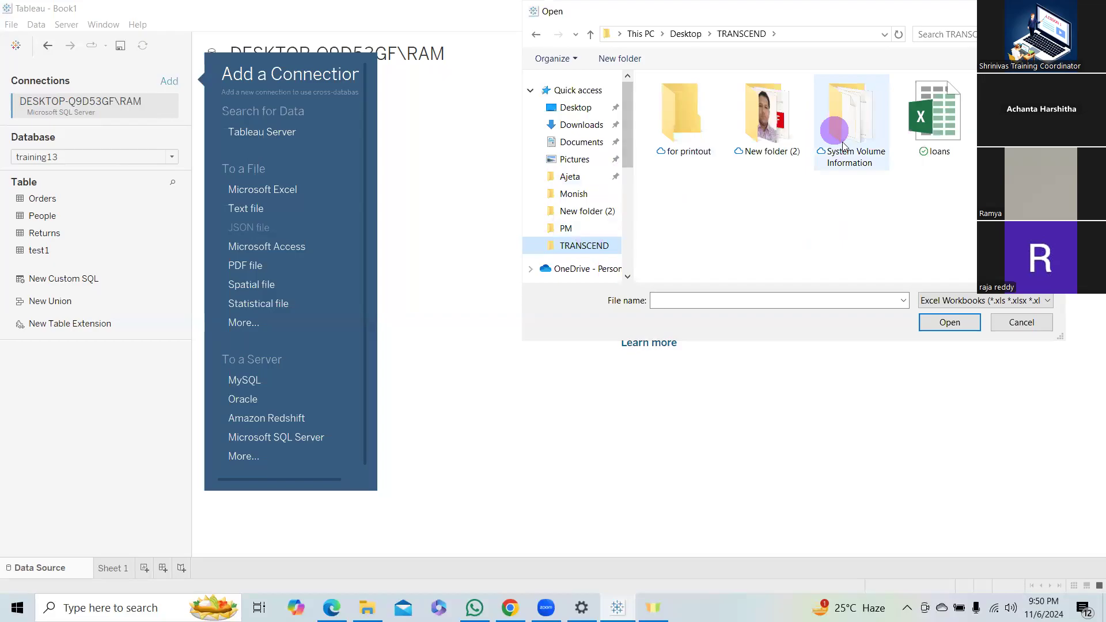
Browse the Desktop subfolders for an Excel workbook and abandon adding the second connection.
{"action": "left_click", "coordinate": [580, 108]}
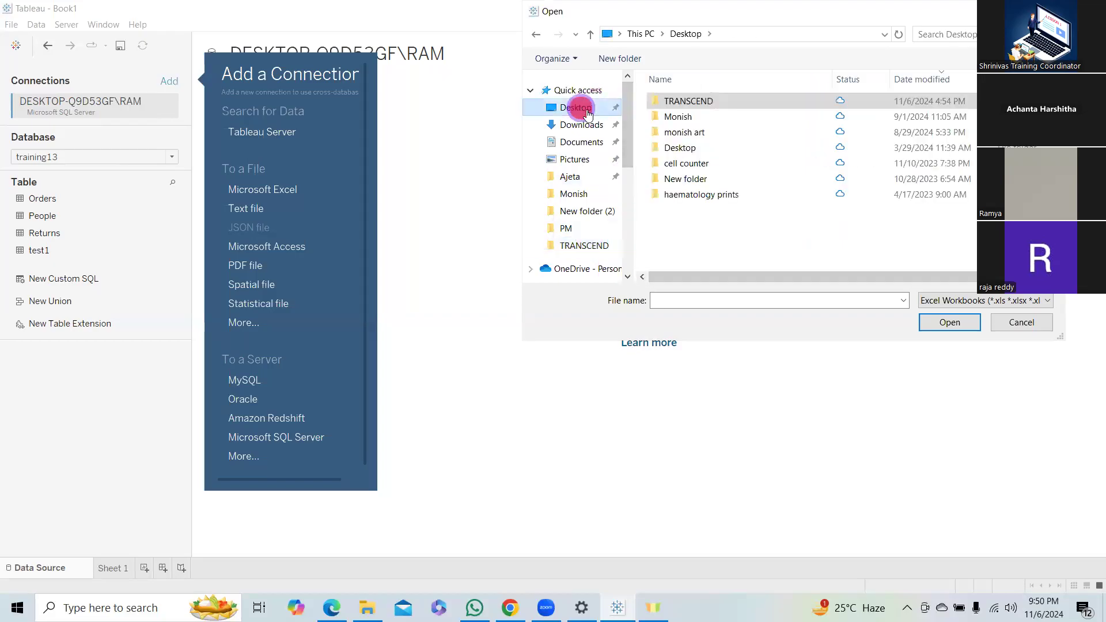
{"action": "double_click", "coordinate": [697, 117]}
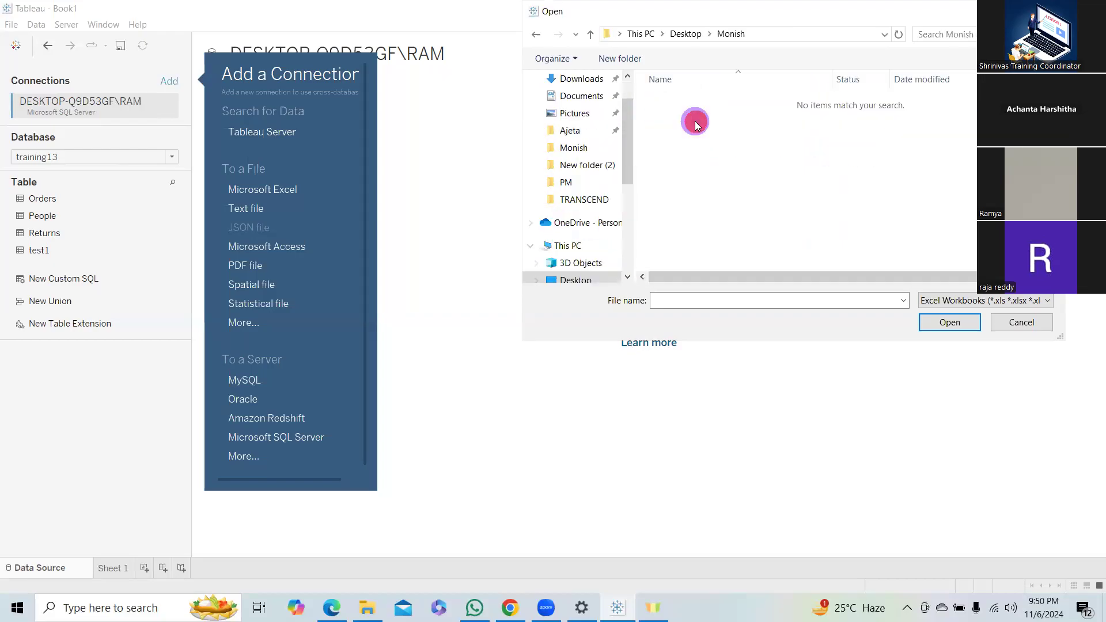
{"action": "left_click_drag", "start_coordinate": [624, 146], "coordinate": [620, 102]}
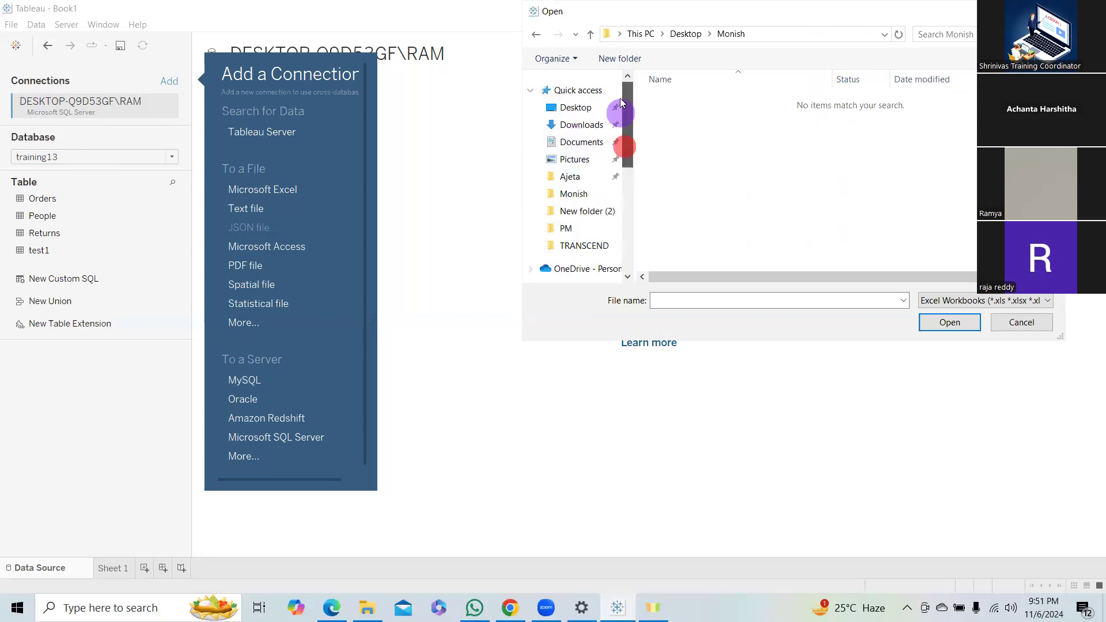
{"action": "left_click", "coordinate": [579, 108]}
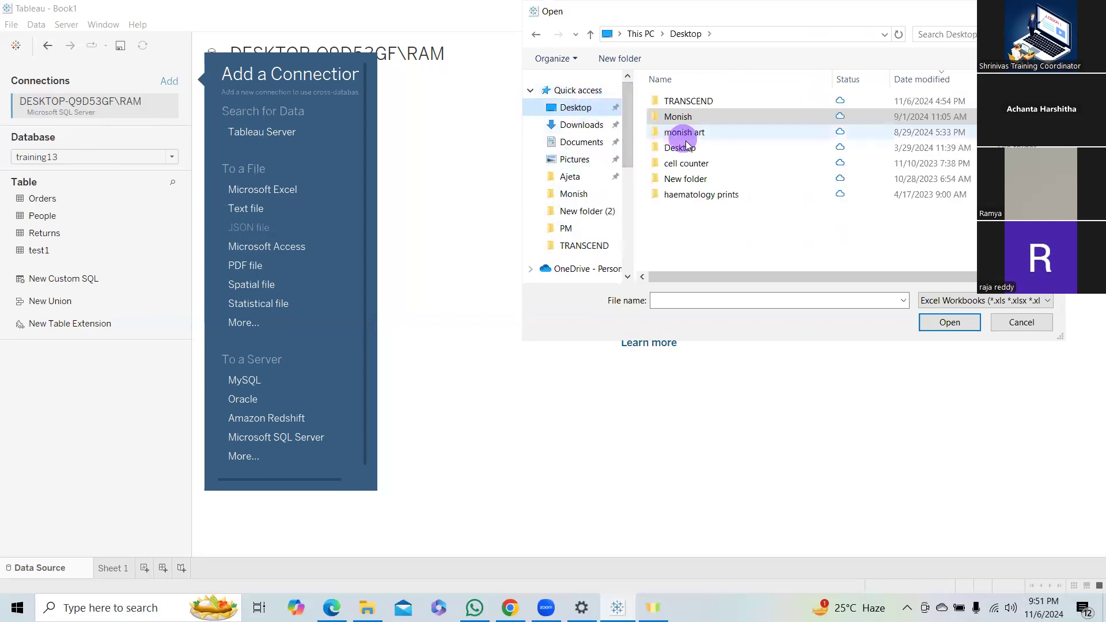
{"action": "left_click", "coordinate": [688, 148]}
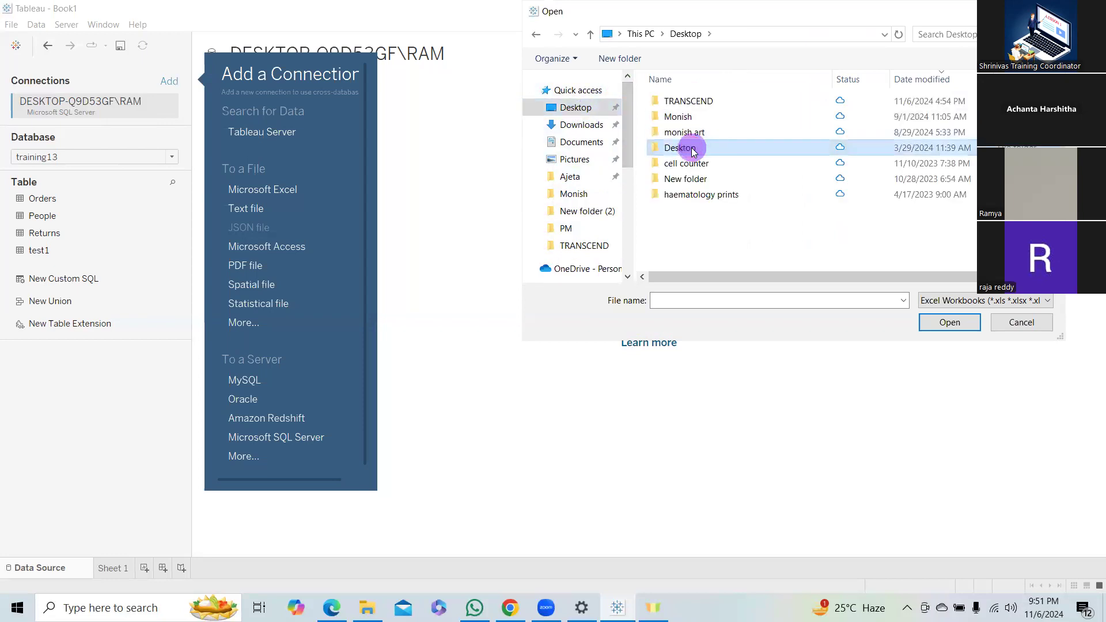
{"action": "left_click", "coordinate": [685, 233]}
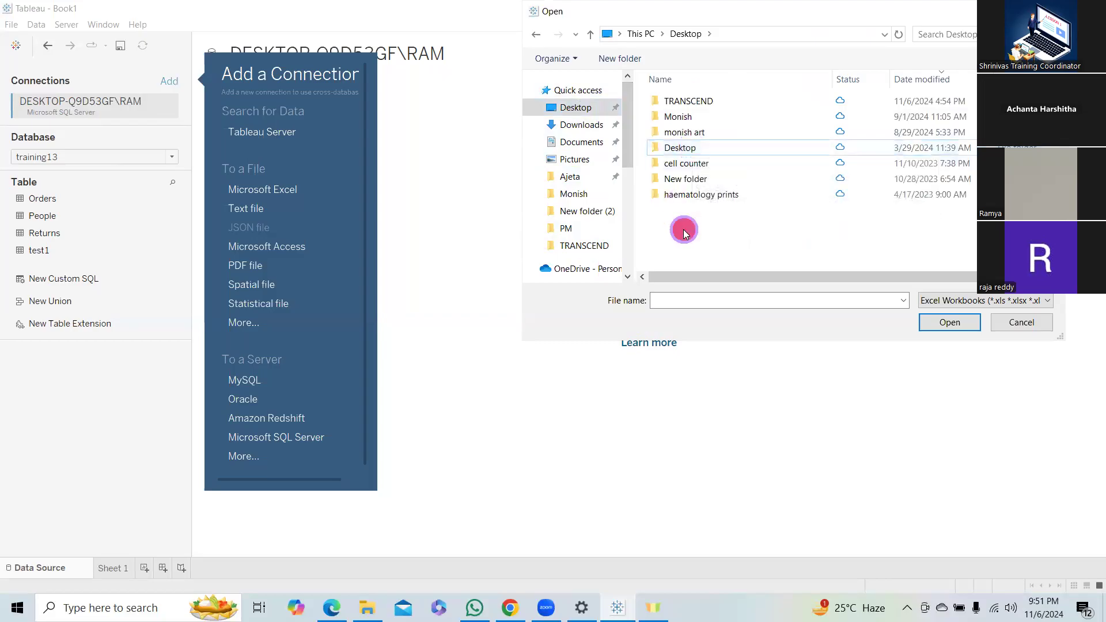
{"action": "mouse_move", "coordinate": [626, 123]}
{"action": "left_mouse_down"}
{"action": "mouse_move", "coordinate": [634, 207]}
{"action": "mouse_move", "coordinate": [632, 122]}
{"action": "left_mouse_up"}
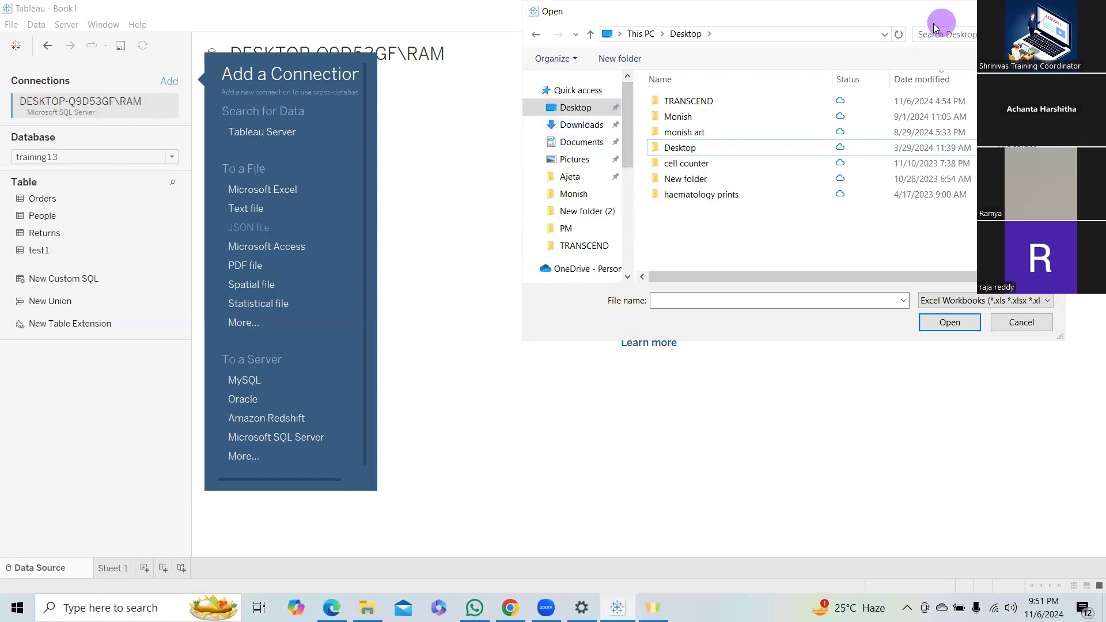
{"action": "key", "text": "Escape"}
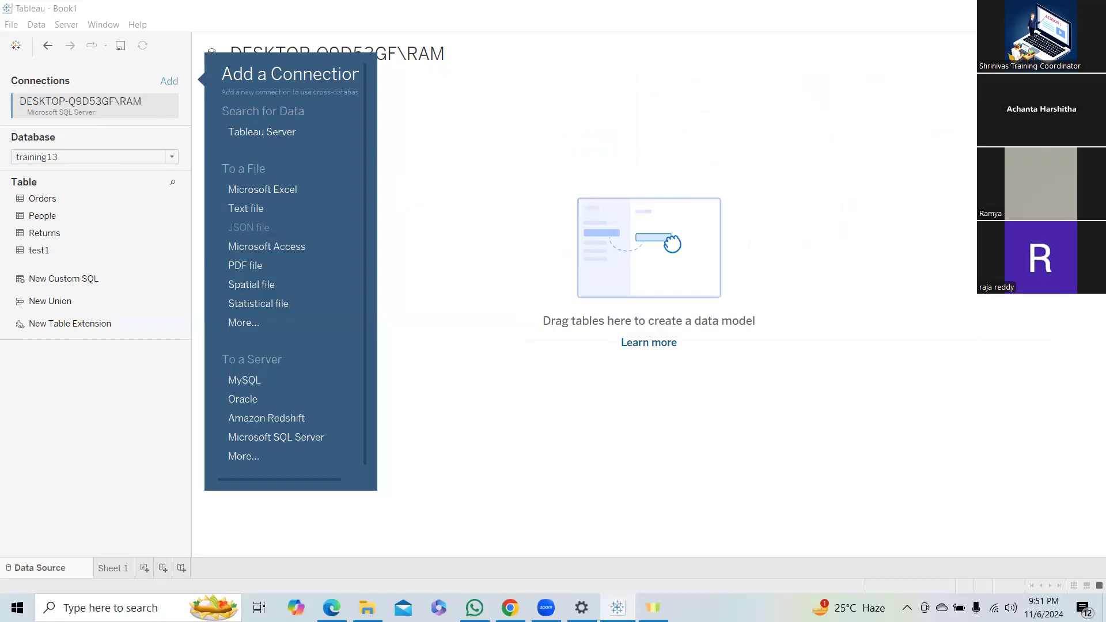
{"action": "left_click", "coordinate": [581, 126]}
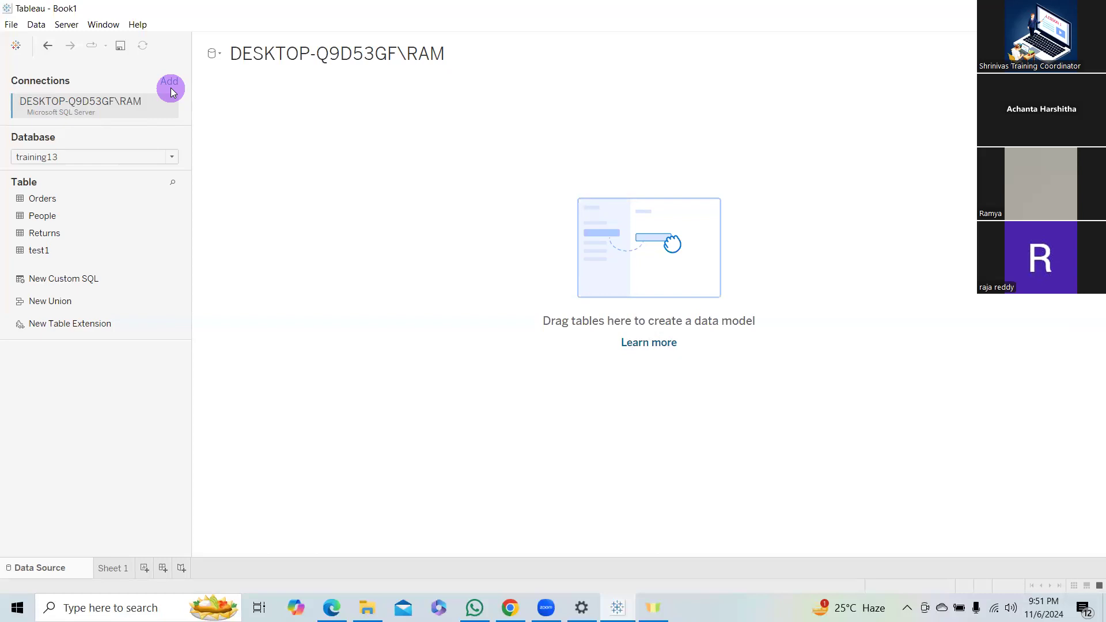
Add the Orders table from the training13 database to the data model canvas.
{"action": "double_click", "coordinate": [323, 6]}
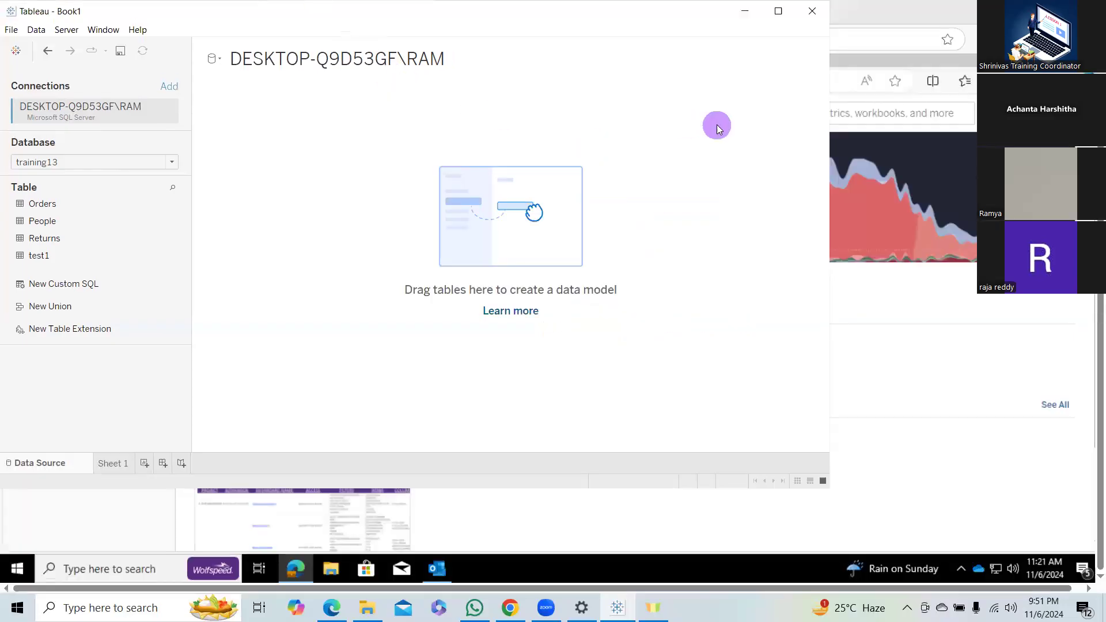
{"action": "left_click", "coordinate": [778, 11]}
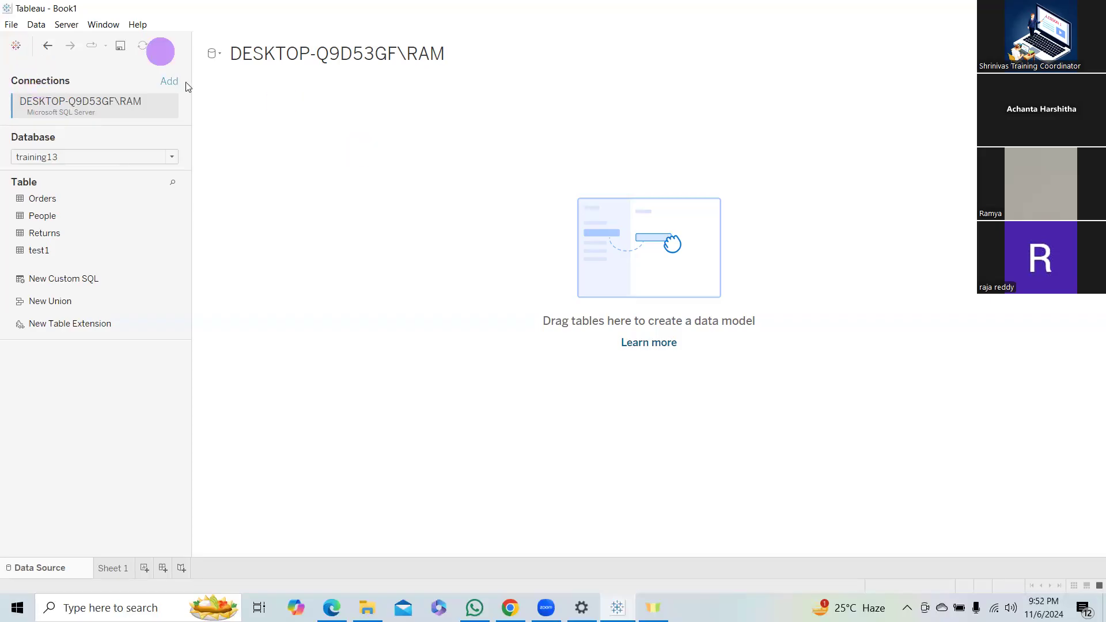
{"action": "left_click_drag", "start_coordinate": [55, 205], "coordinate": [407, 194]}
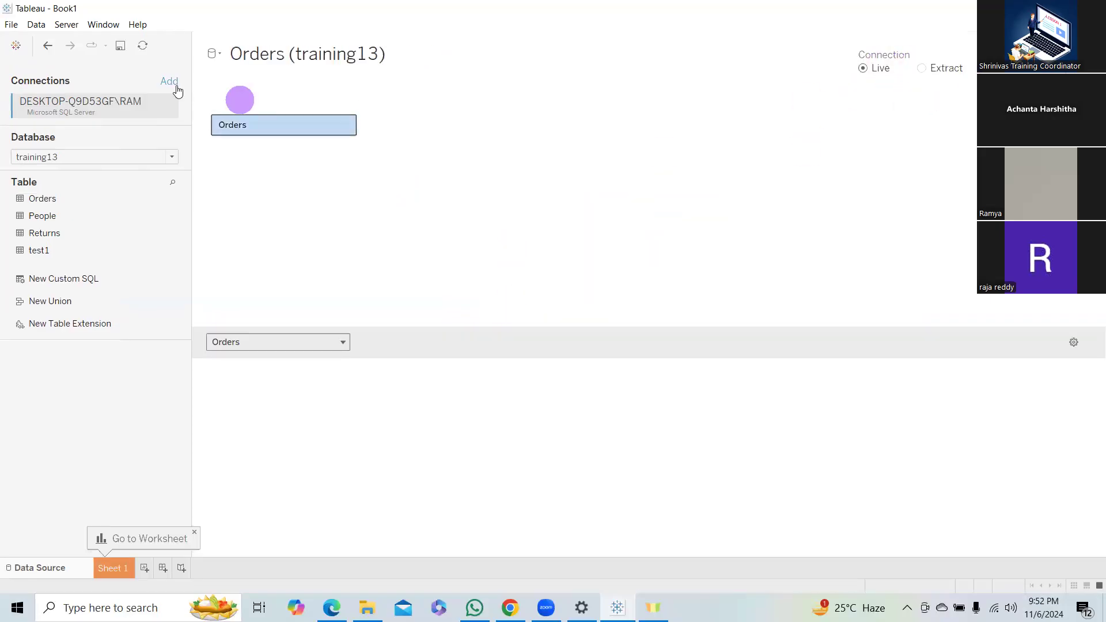
Save the workbook to the Desktop as a Tableau Workbook (.twb) named test11.
{"action": "left_click", "coordinate": [11, 24]}
{"action": "left_click", "coordinate": [47, 99]}
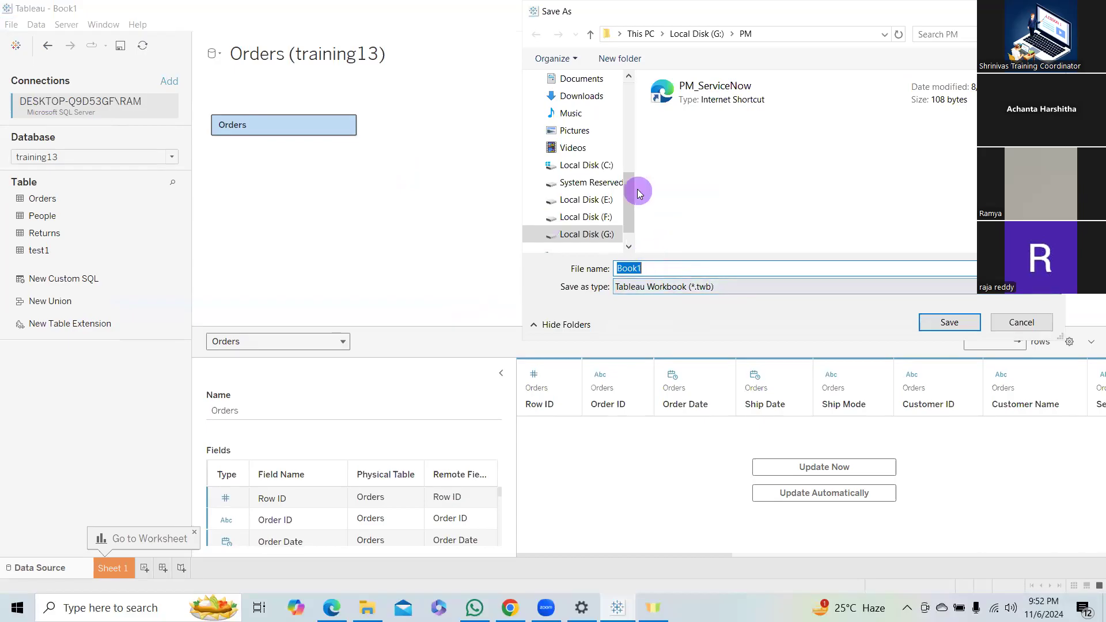
{"action": "left_click", "coordinate": [679, 262]}
{"action": "key", "text": "BackSpace"}
{"action": "key", "text": "BackSpace"}
{"action": "key", "text": "BackSpace"}
{"action": "key", "text": "BackSpace"}
{"action": "key", "text": "BackSpace"}
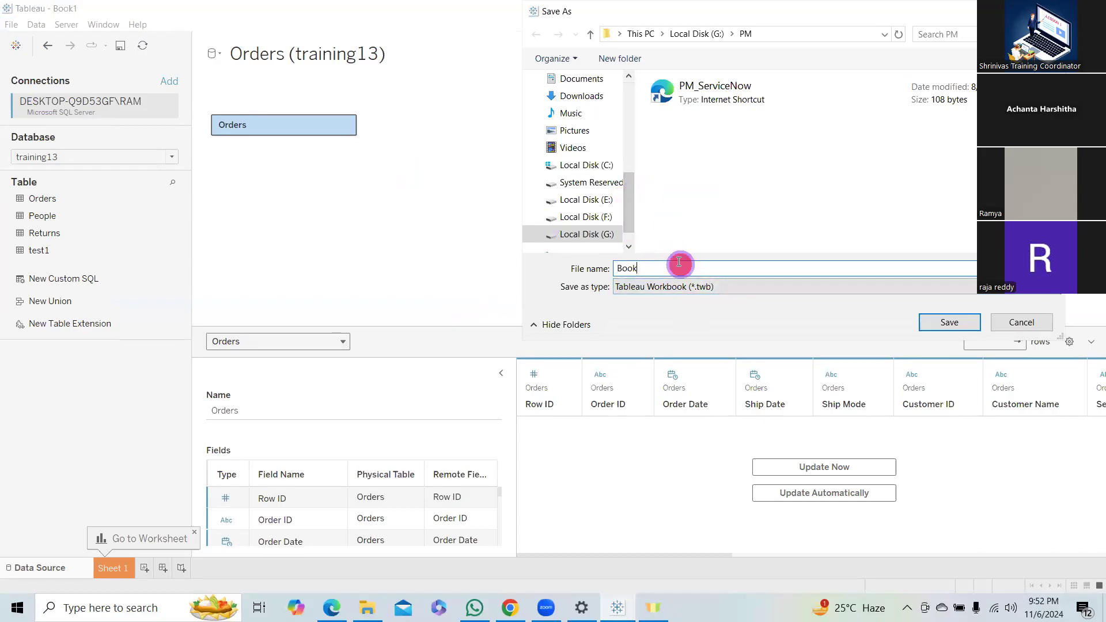
{"action": "type", "text": "te"}
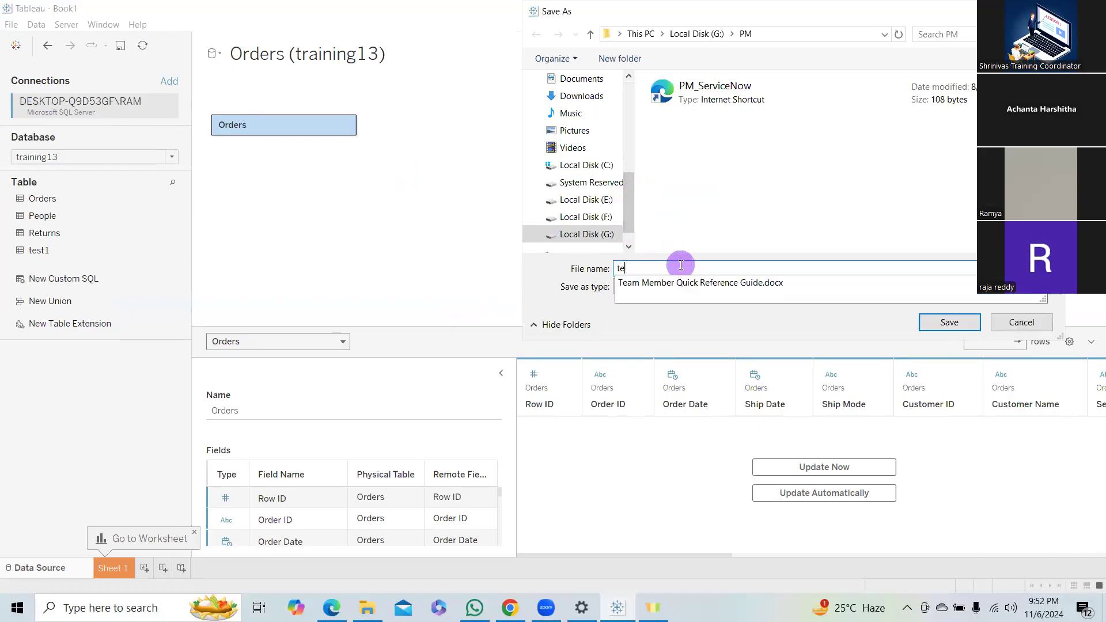
{"action": "type", "text": "st11"}
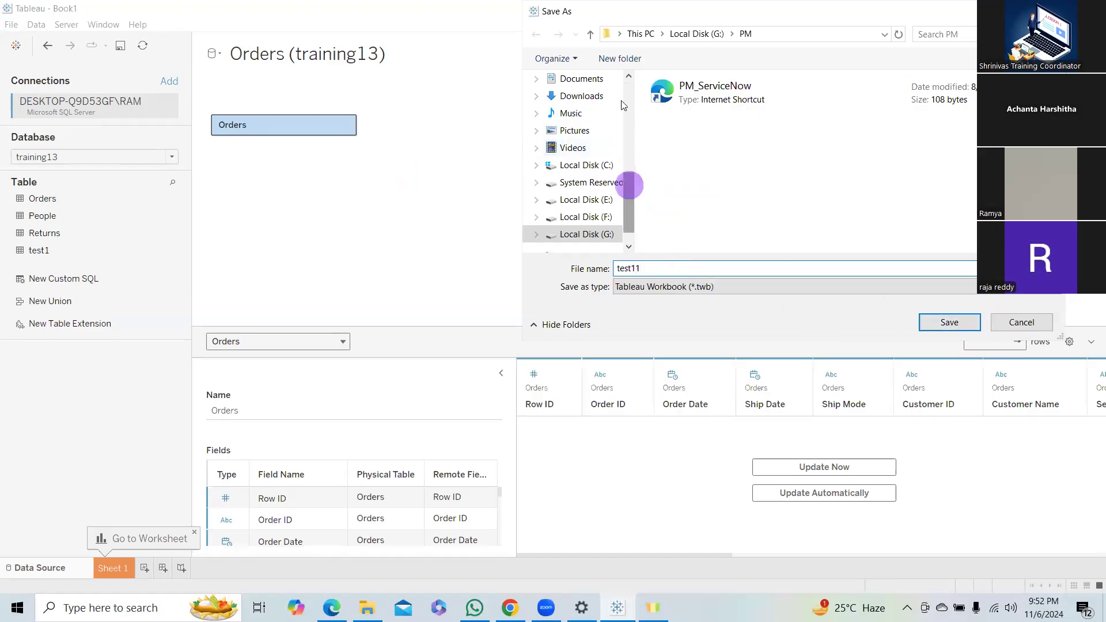
{"action": "left_click_drag", "start_coordinate": [629, 182], "coordinate": [617, 77]}
{"action": "left_click", "coordinate": [573, 108]}
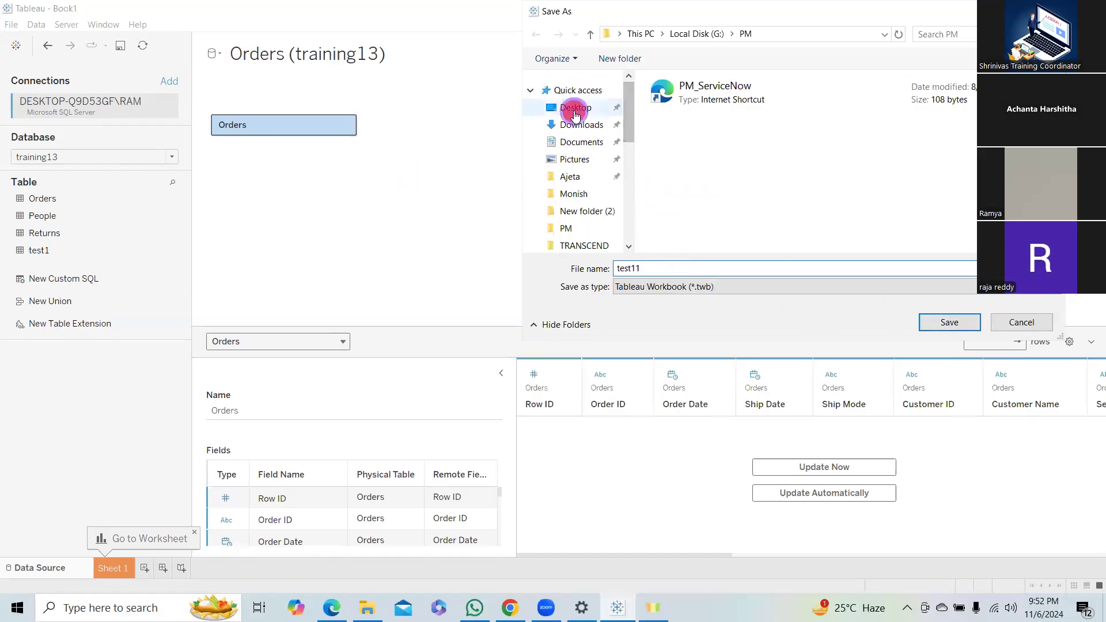
{"action": "left_click", "coordinate": [947, 322]}
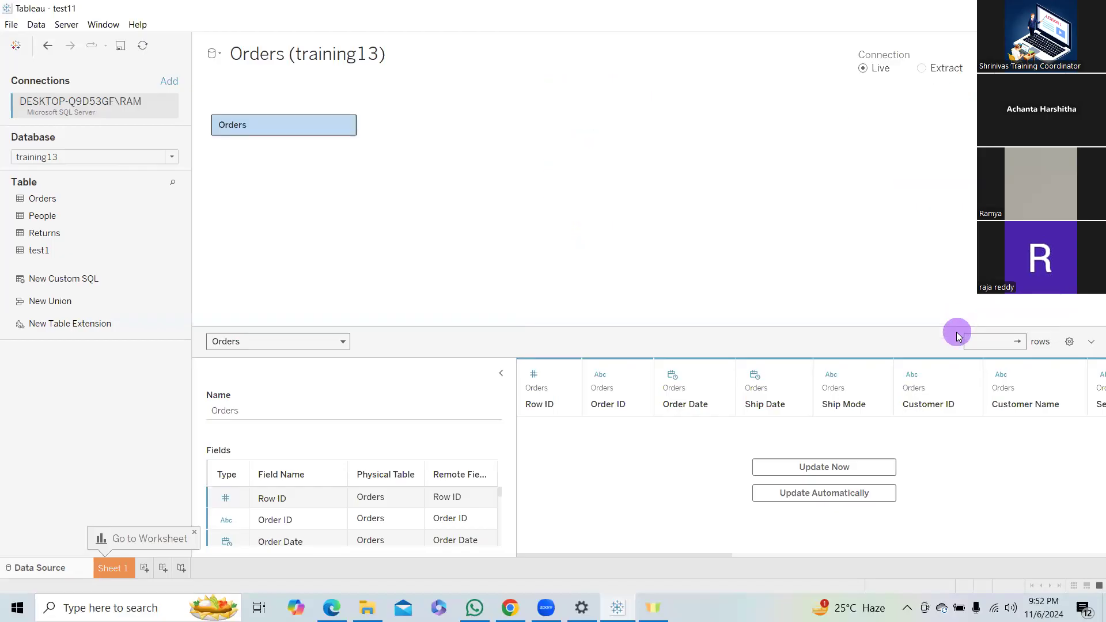
Show the desktop and inspect the file properties of the saved test11 workbook.
{"action": "key", "text": "alt+Tab"}
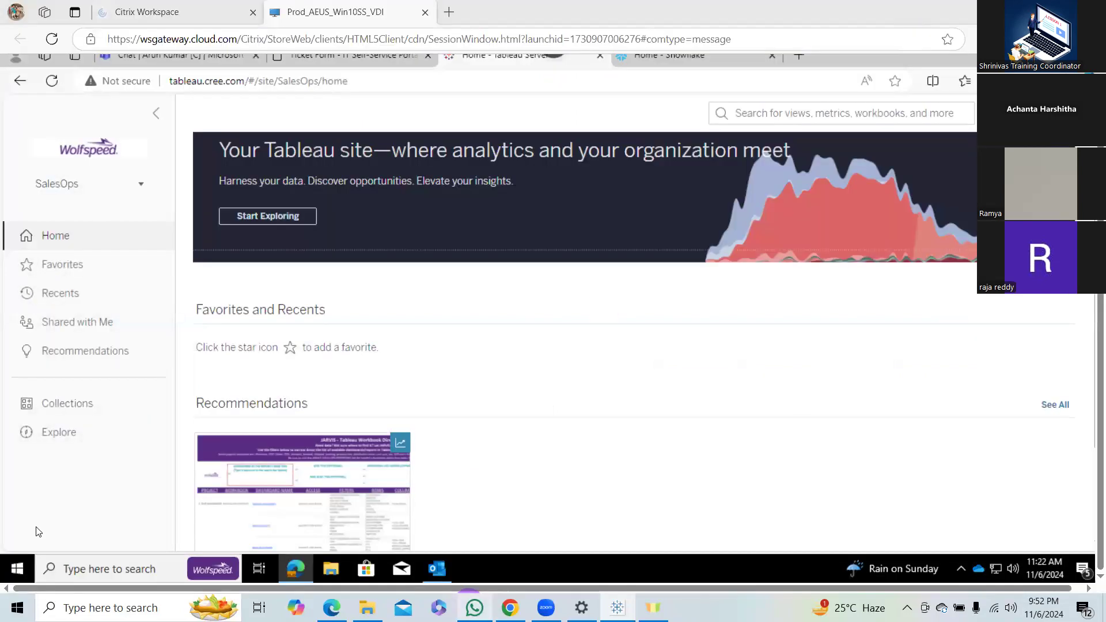
{"action": "key", "text": "super+d"}
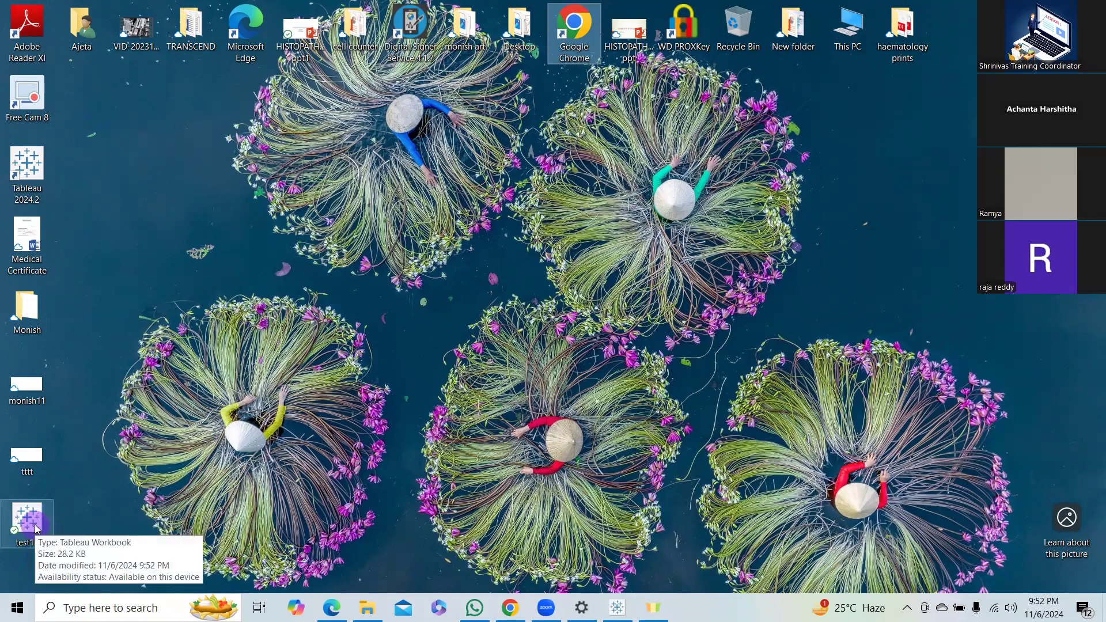
{"action": "double_click", "coordinate": [33, 524]}
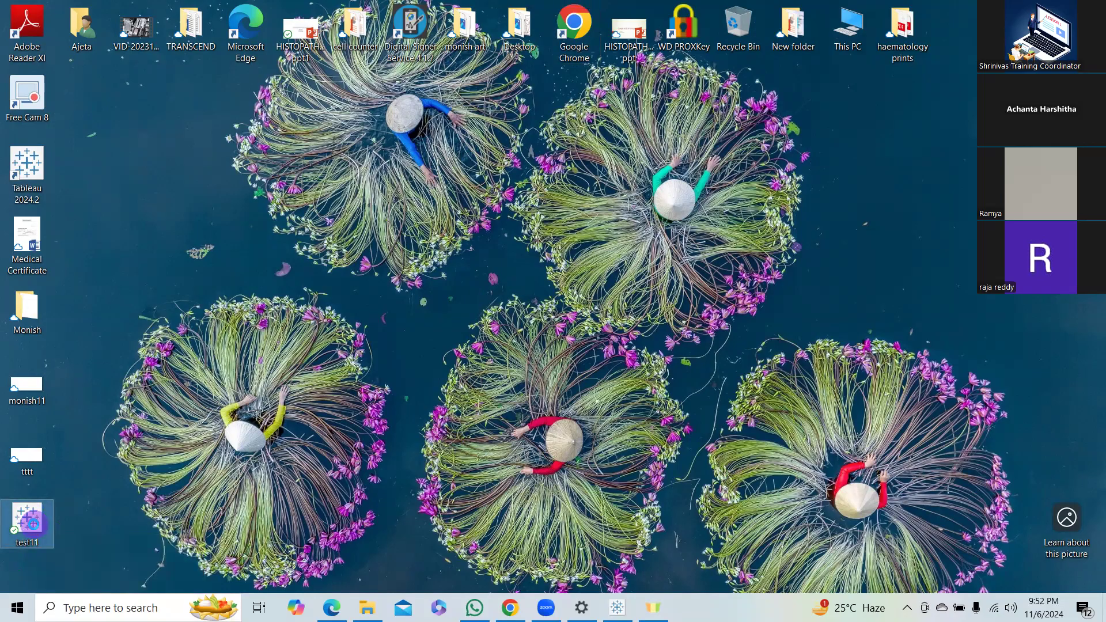
{"action": "right_click", "coordinate": [16, 533]}
{"action": "left_click", "coordinate": [80, 512]}
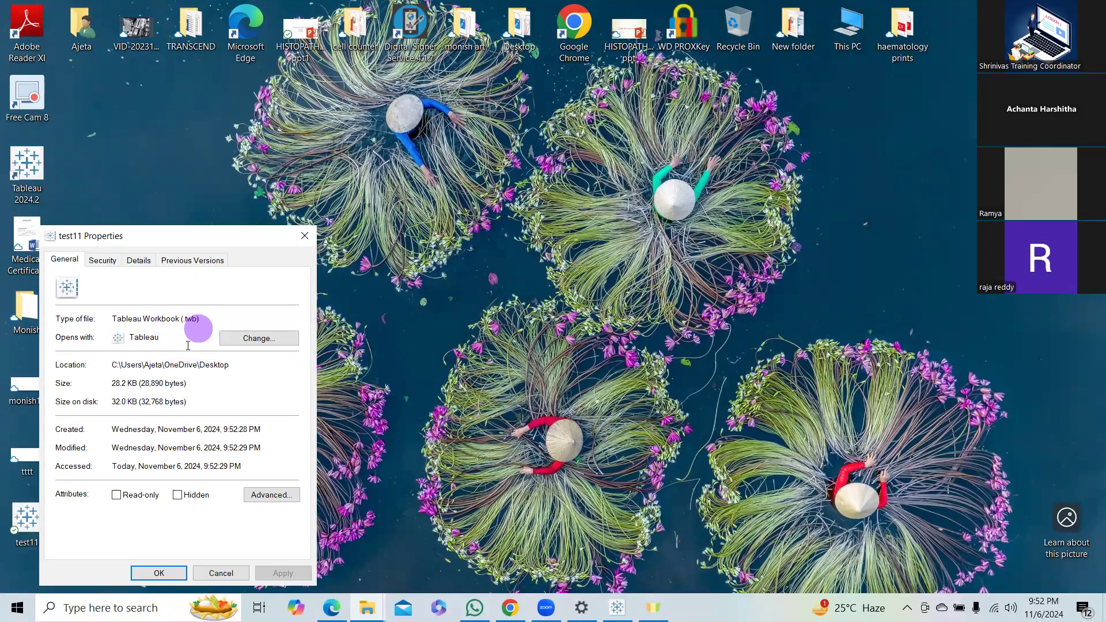
{"action": "left_click", "coordinate": [304, 235]}
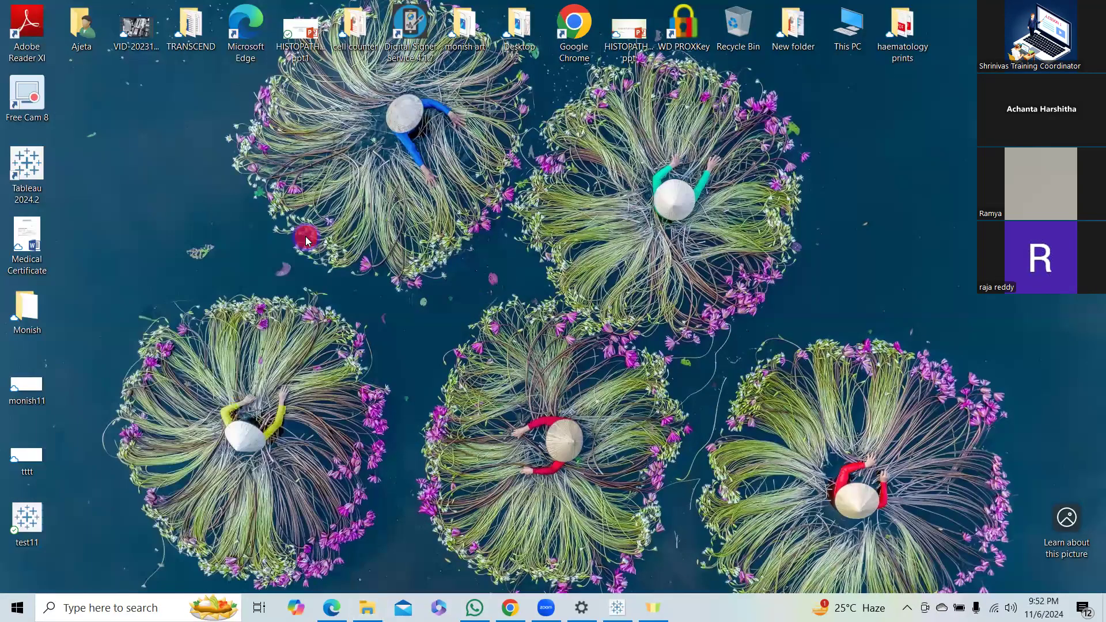
In Tableau, change the Orders connection to Extract and save the workbook to the Desktop as packaged workbook test11 (.twbx), creating the extract.
{"action": "left_click", "coordinate": [616, 608]}
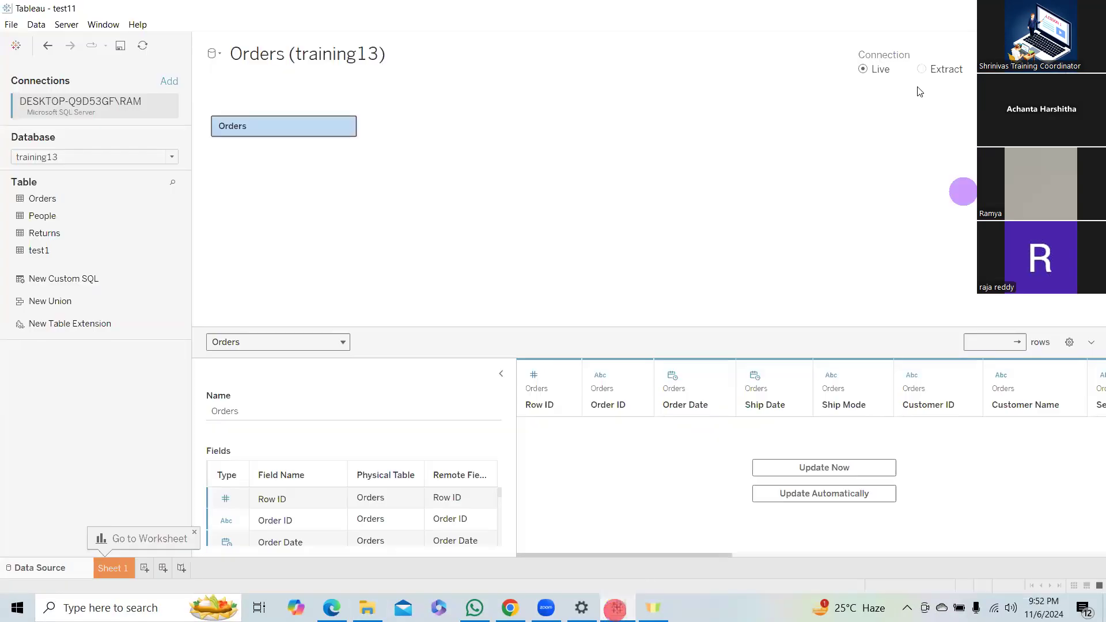
{"action": "left_click", "coordinate": [921, 69]}
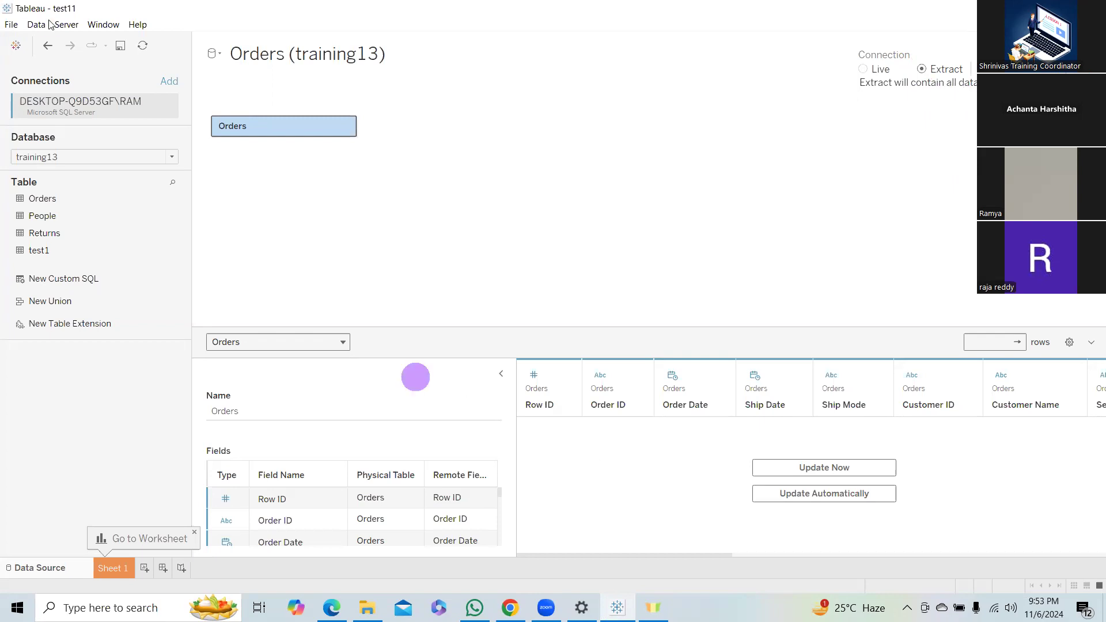
{"action": "left_click", "coordinate": [11, 25]}
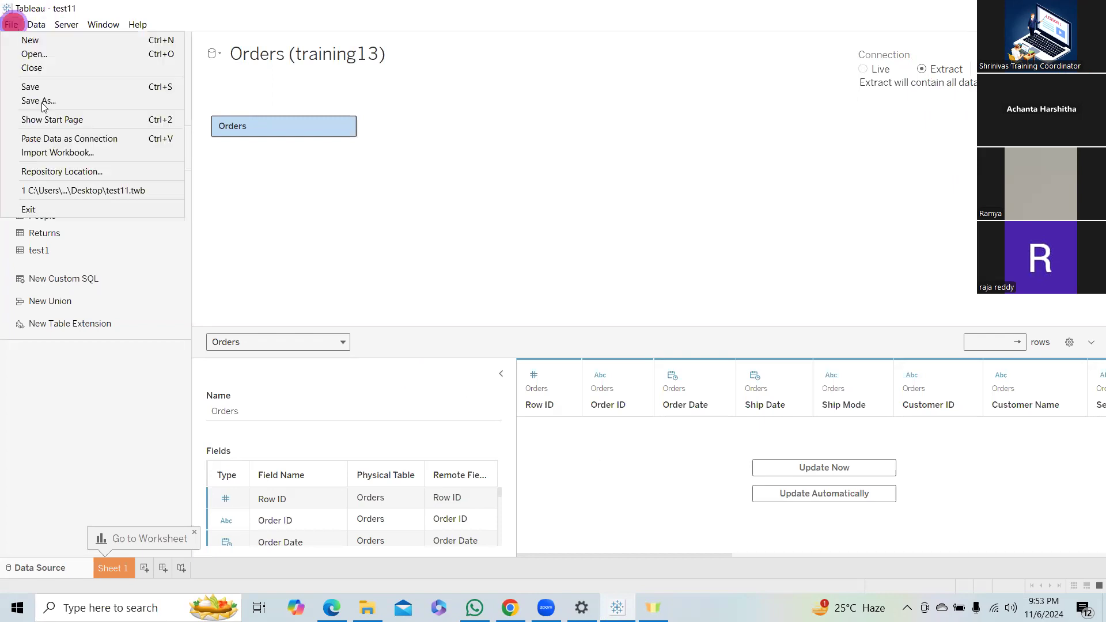
{"action": "left_click", "coordinate": [43, 102]}
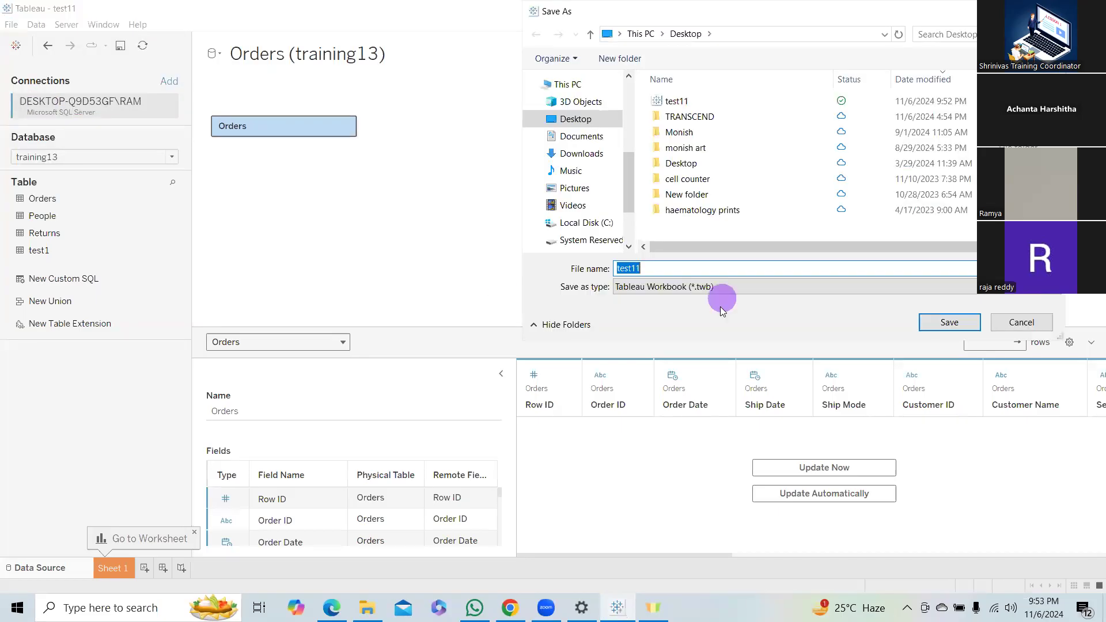
{"action": "left_click", "coordinate": [727, 286]}
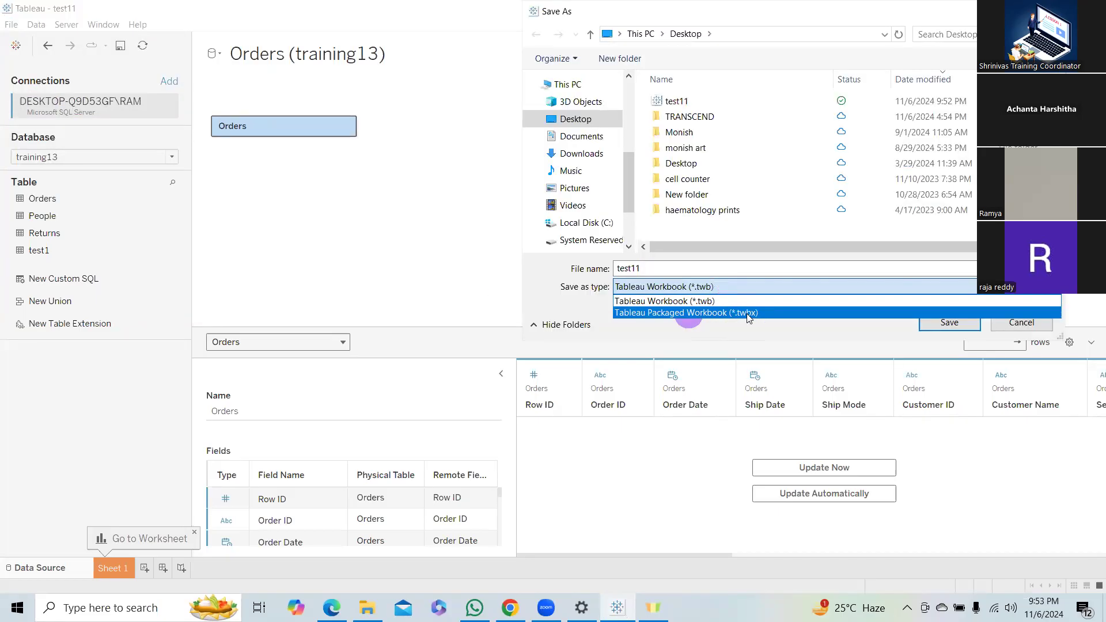
{"action": "left_click", "coordinate": [747, 317]}
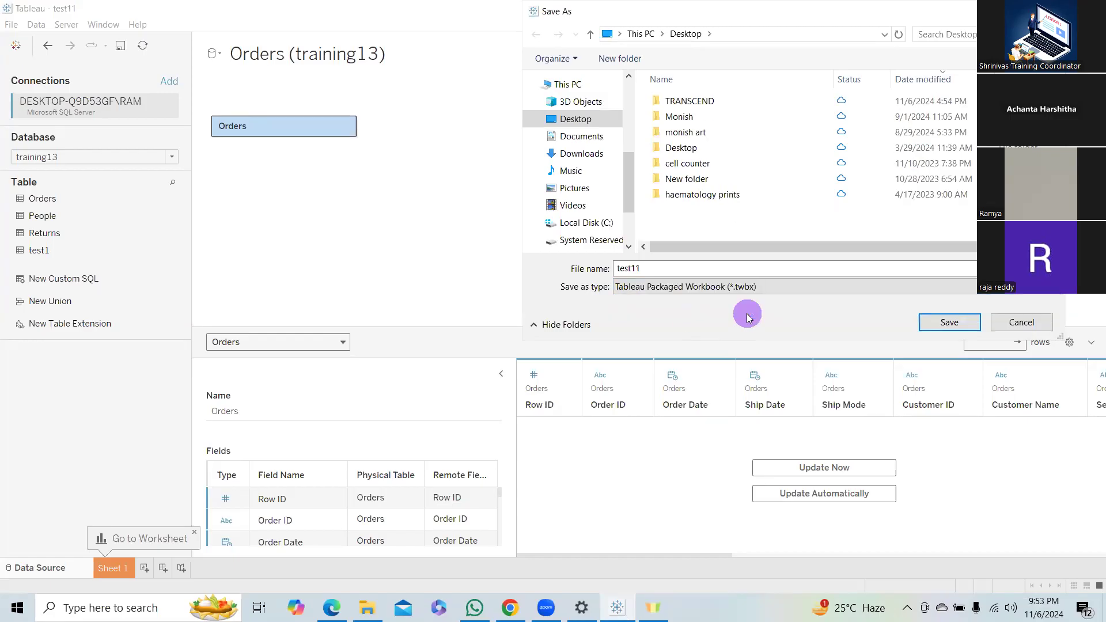
{"action": "left_click", "coordinate": [948, 323]}
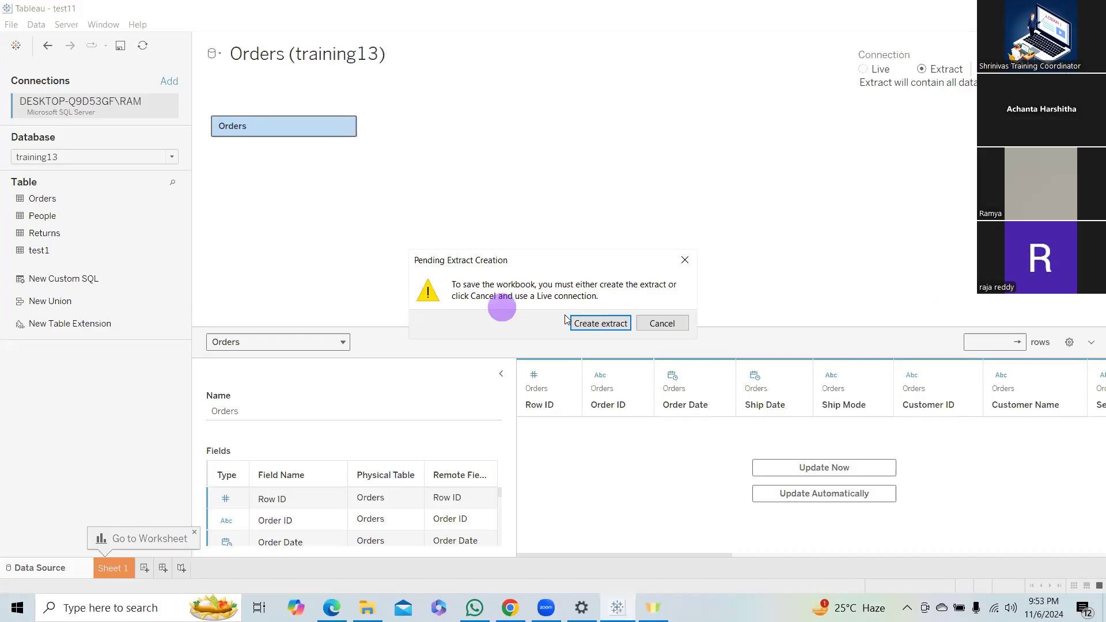
{"action": "left_click", "coordinate": [611, 325]}
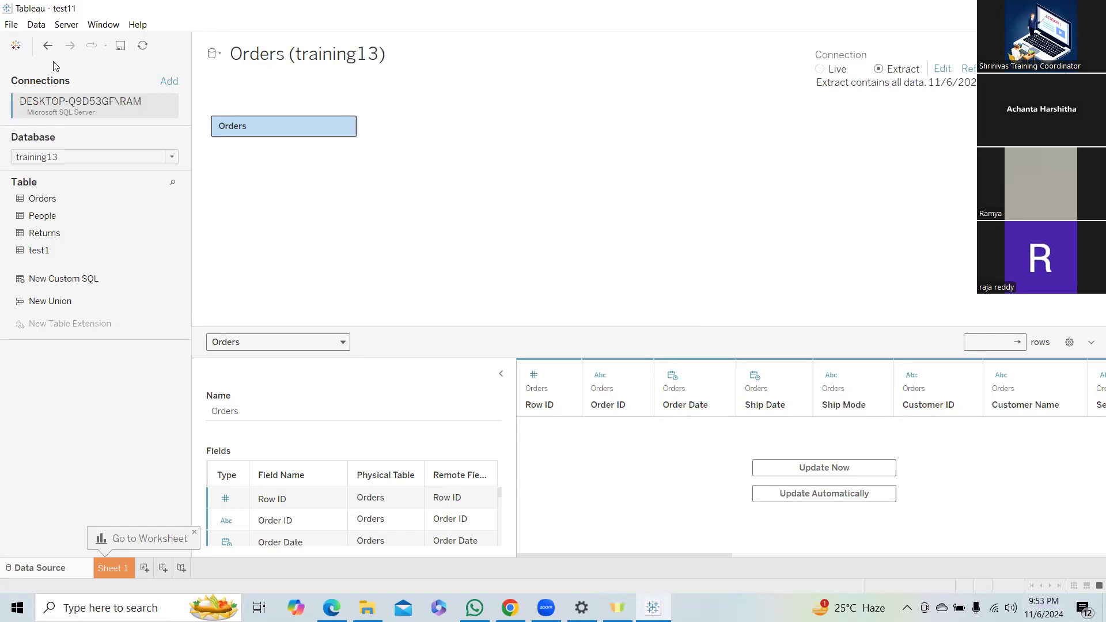
Save the workbook again to the Desktop as a Tableau Packaged Workbook named test11.
{"action": "left_click", "coordinate": [12, 26]}
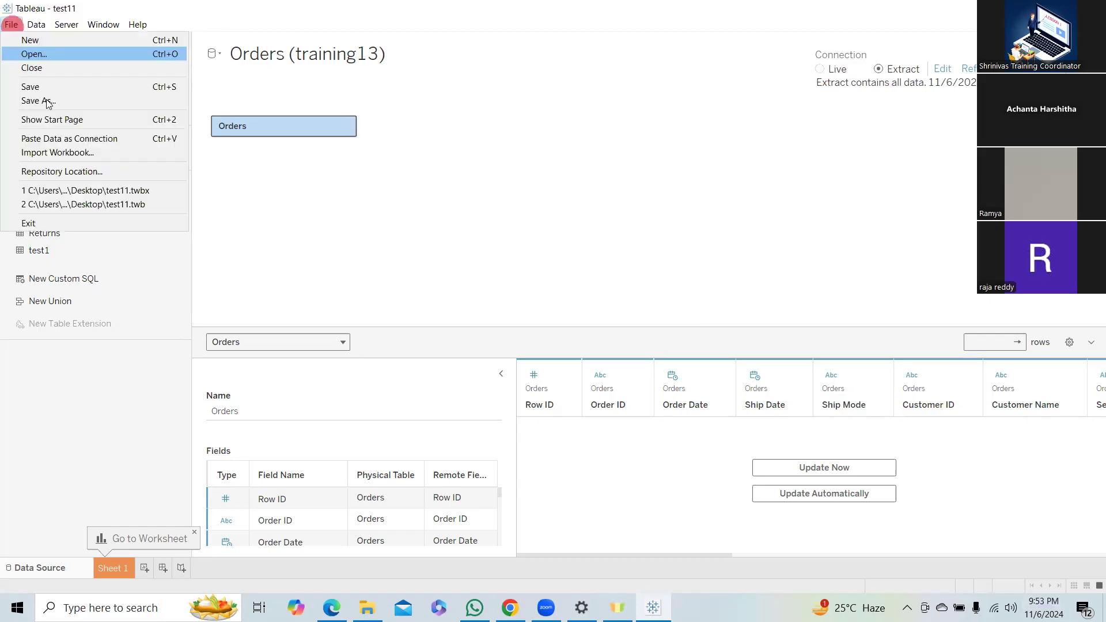
{"action": "left_click", "coordinate": [38, 100]}
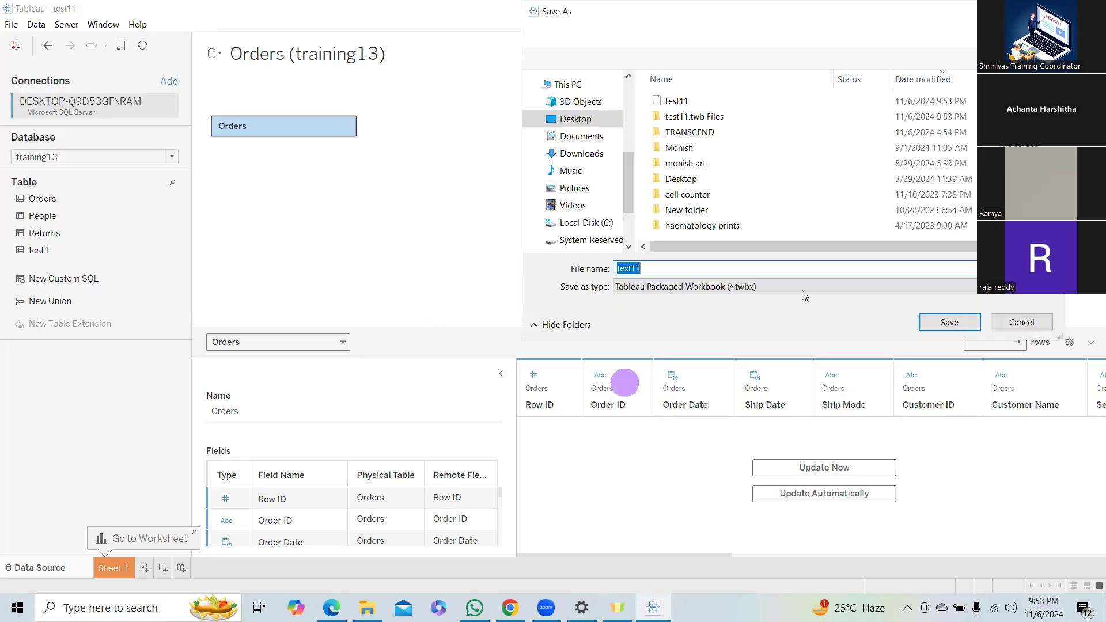
{"action": "scroll", "coordinate": [582, 112], "scroll_direction": "up", "scroll_amount": 5}
{"action": "left_click", "coordinate": [575, 107]}
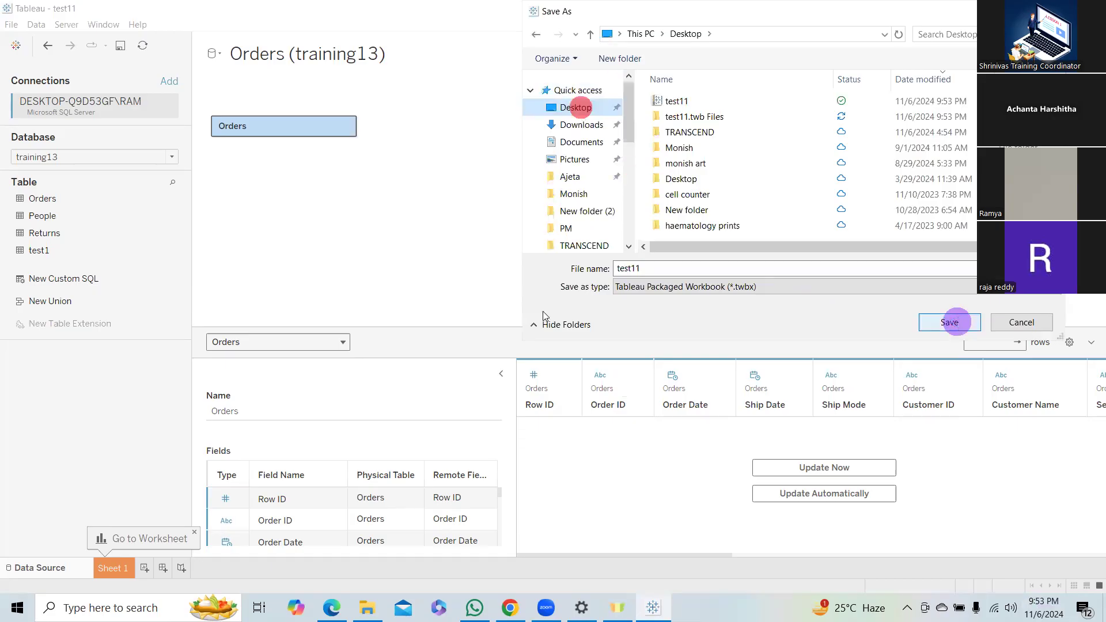
{"action": "left_click", "coordinate": [949, 321]}
{"action": "left_click", "coordinate": [583, 303]}
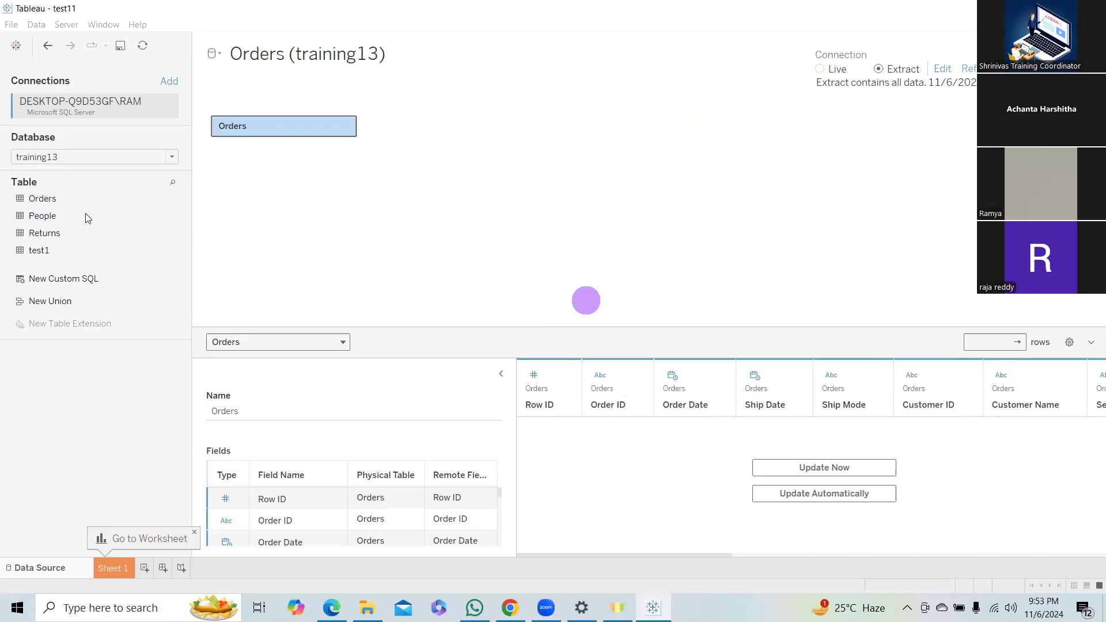
Compare the test11 workbook and the test11 packaged workbook files on the desktop, checking their type and size.
{"action": "key", "text": "super+d"}
{"action": "left_click", "coordinate": [80, 163]}
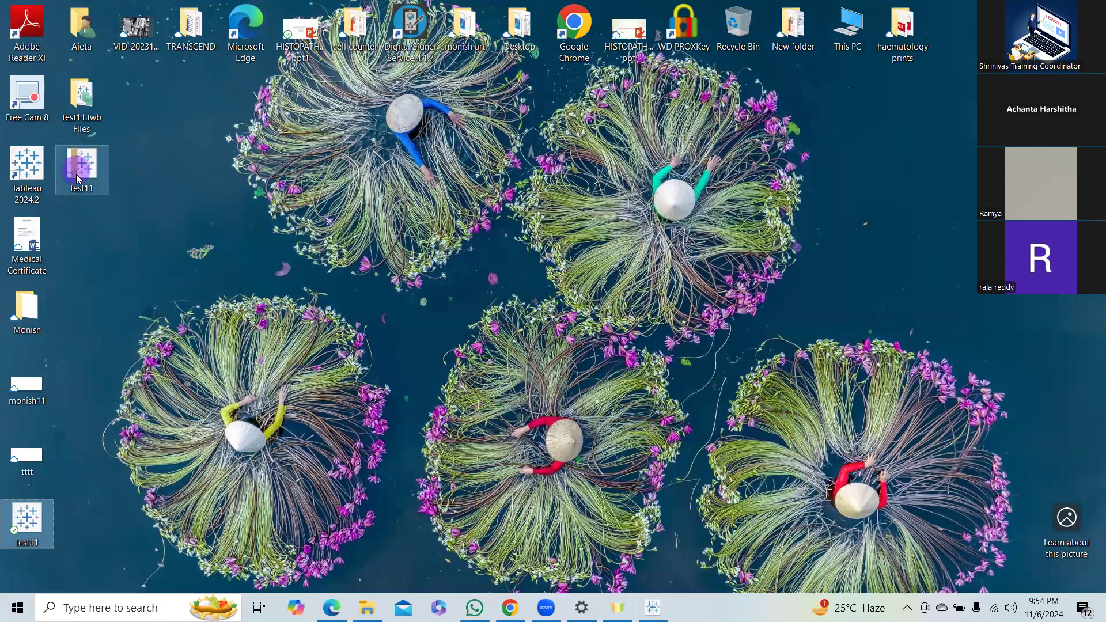
{"action": "left_click", "coordinate": [159, 227]}
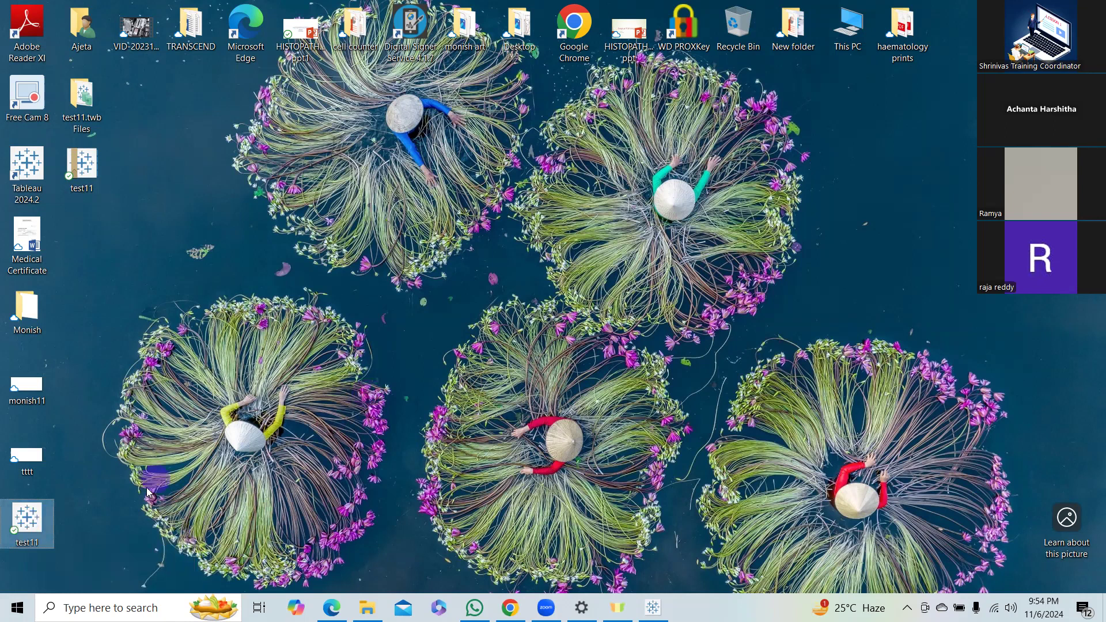
{"action": "left_click", "coordinate": [40, 525]}
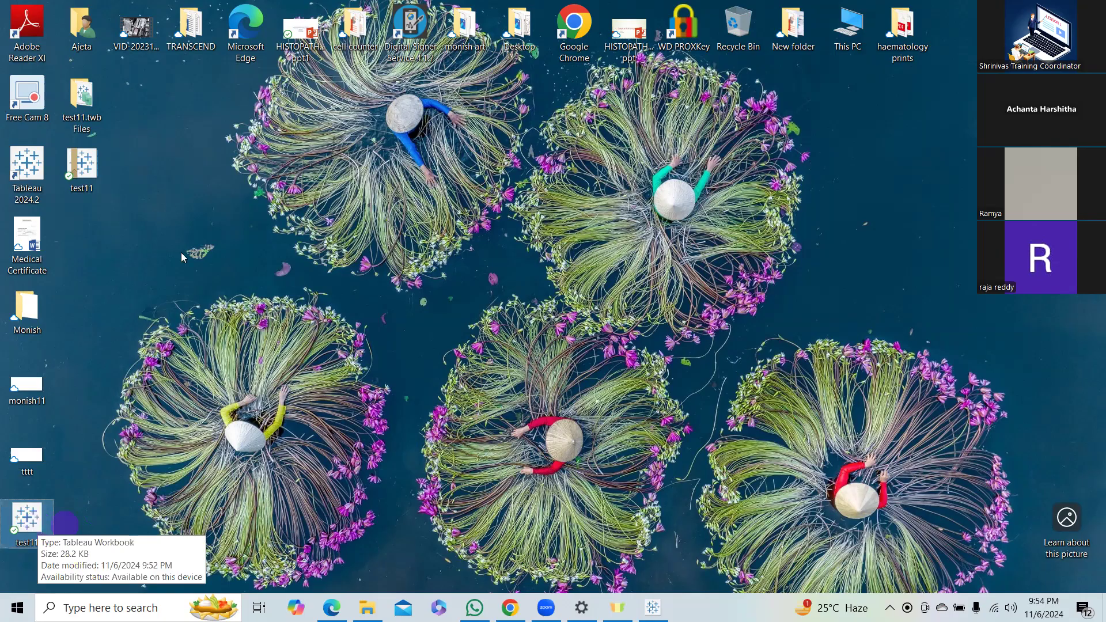
{"action": "left_click", "coordinate": [81, 169]}
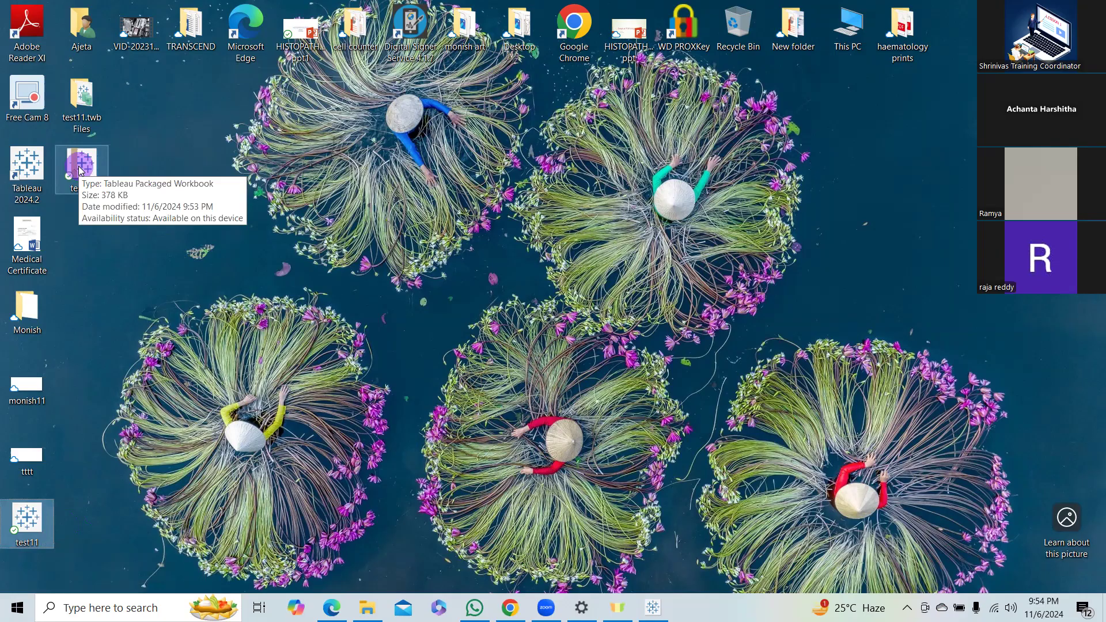
In Tableau, add a Ship Mode filter to the Orders extract settings that keeps only First Class.
{"action": "left_click", "coordinate": [657, 609]}
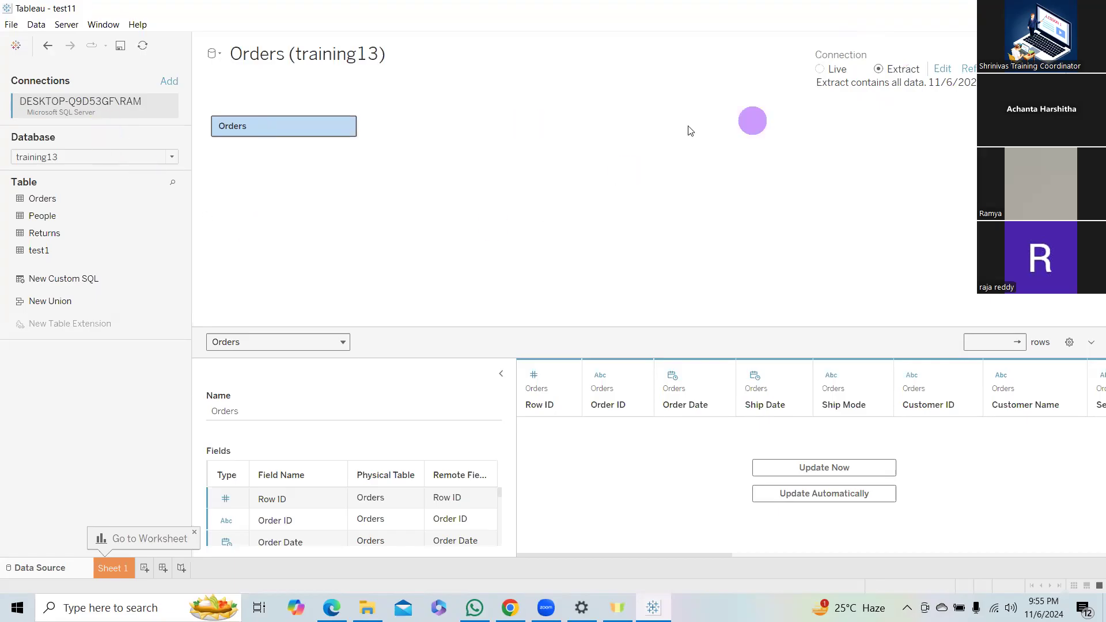
{"action": "left_click", "coordinate": [943, 70]}
{"action": "left_click", "coordinate": [942, 70]}
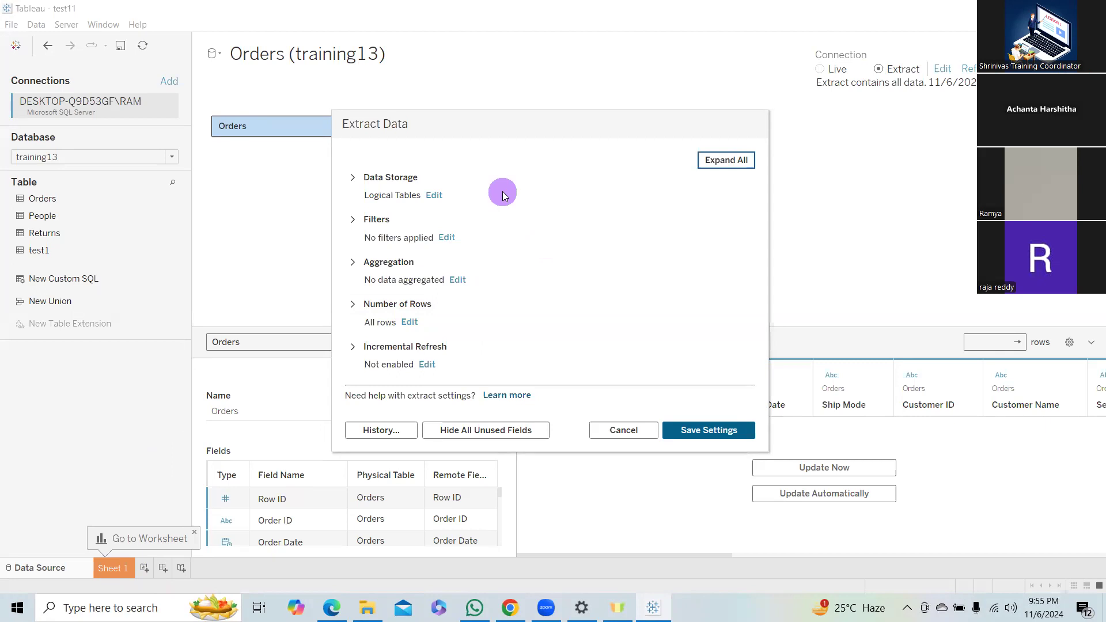
{"action": "left_click", "coordinate": [448, 237]}
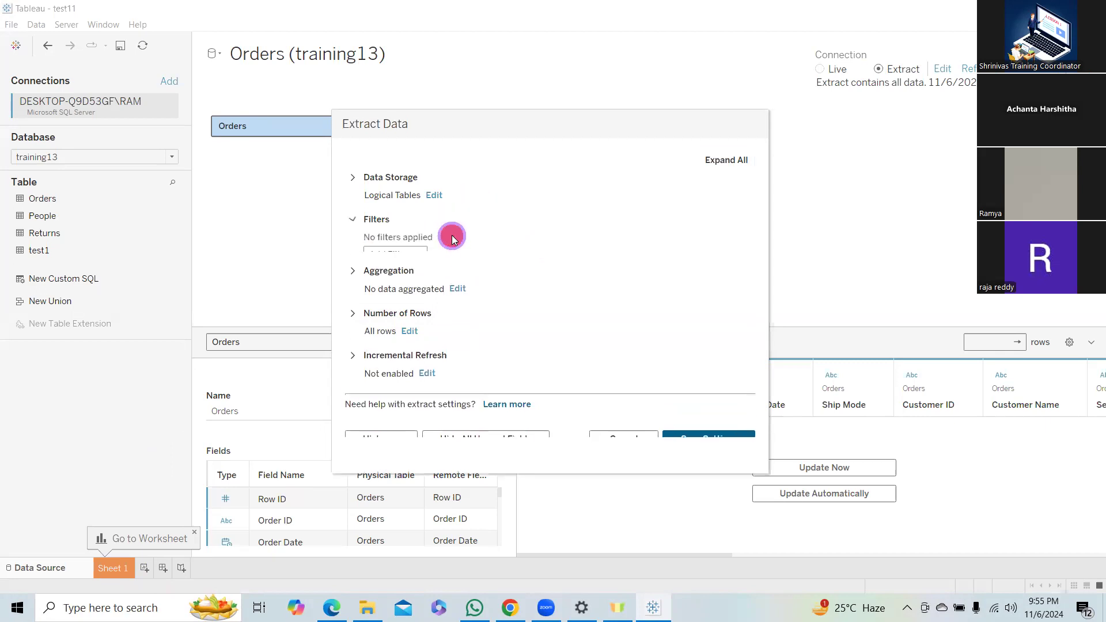
{"action": "left_click", "coordinate": [383, 254]}
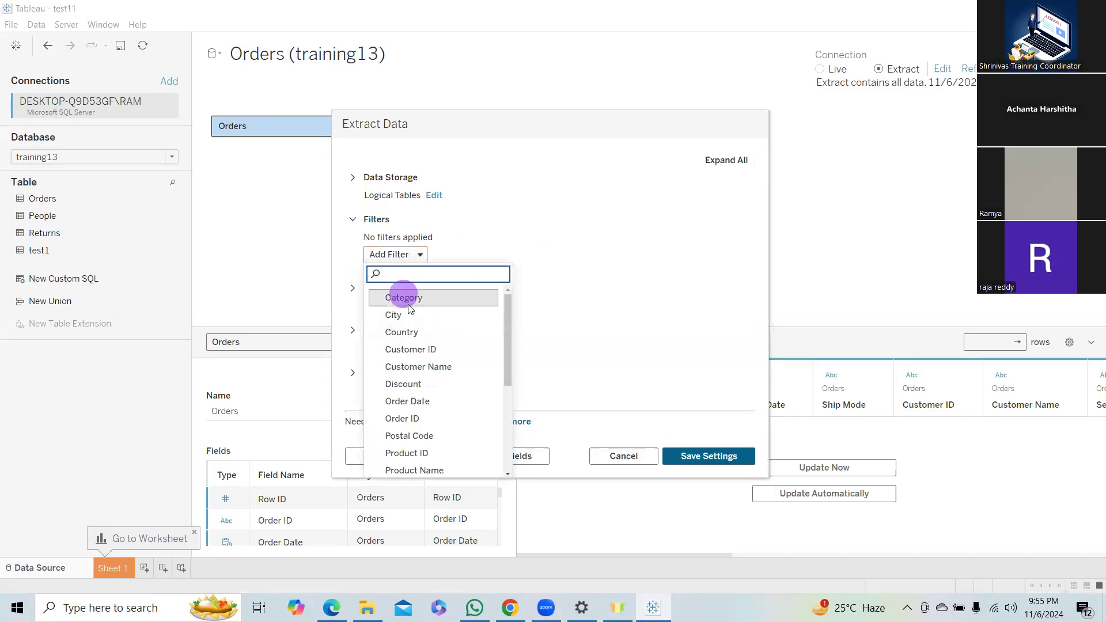
{"action": "left_click_drag", "start_coordinate": [509, 317], "coordinate": [508, 400]}
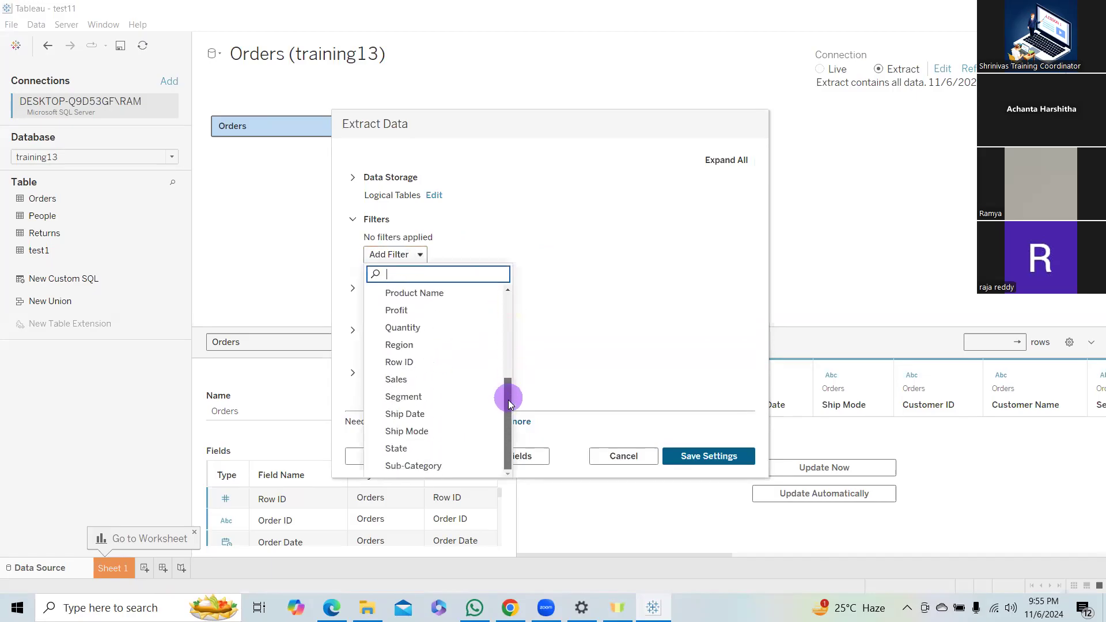
{"action": "left_click", "coordinate": [410, 432]}
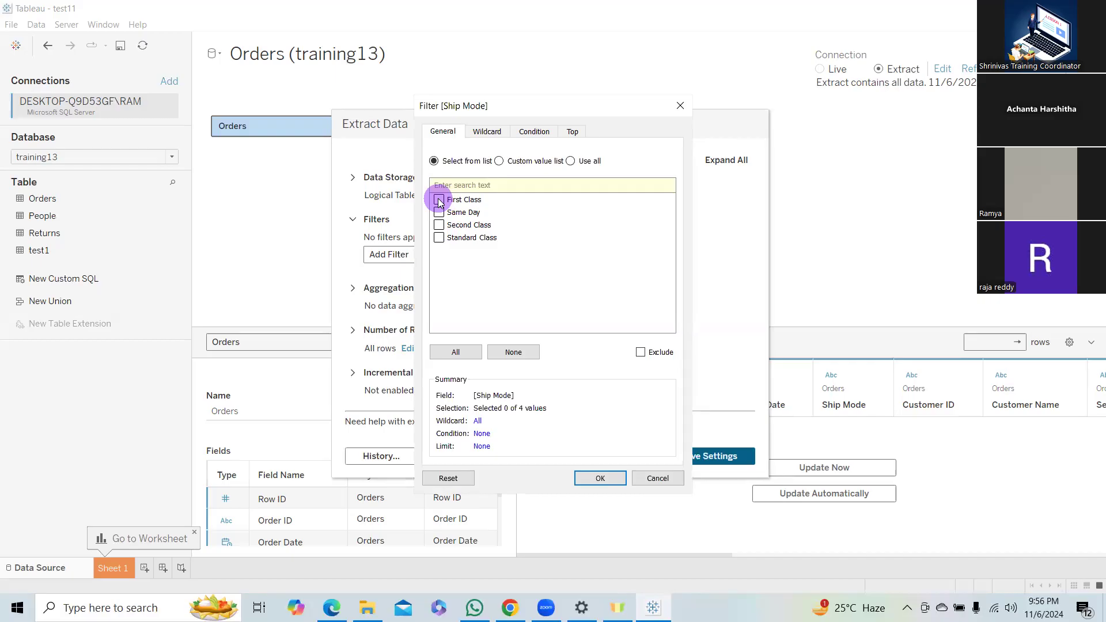
{"action": "left_click", "coordinate": [439, 200]}
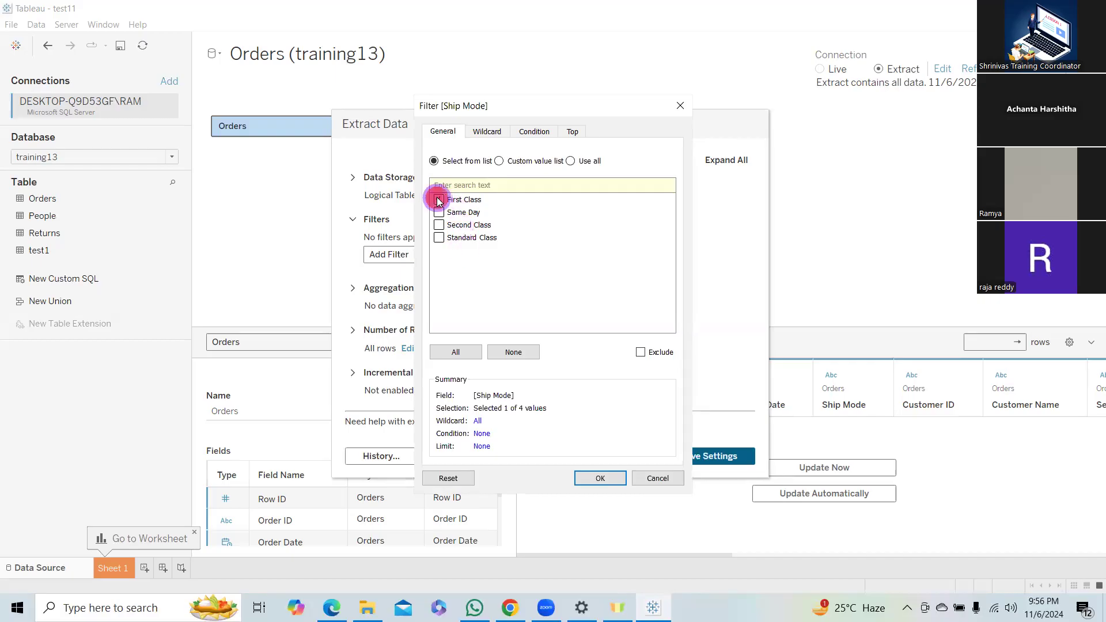
{"action": "left_click", "coordinate": [600, 478]}
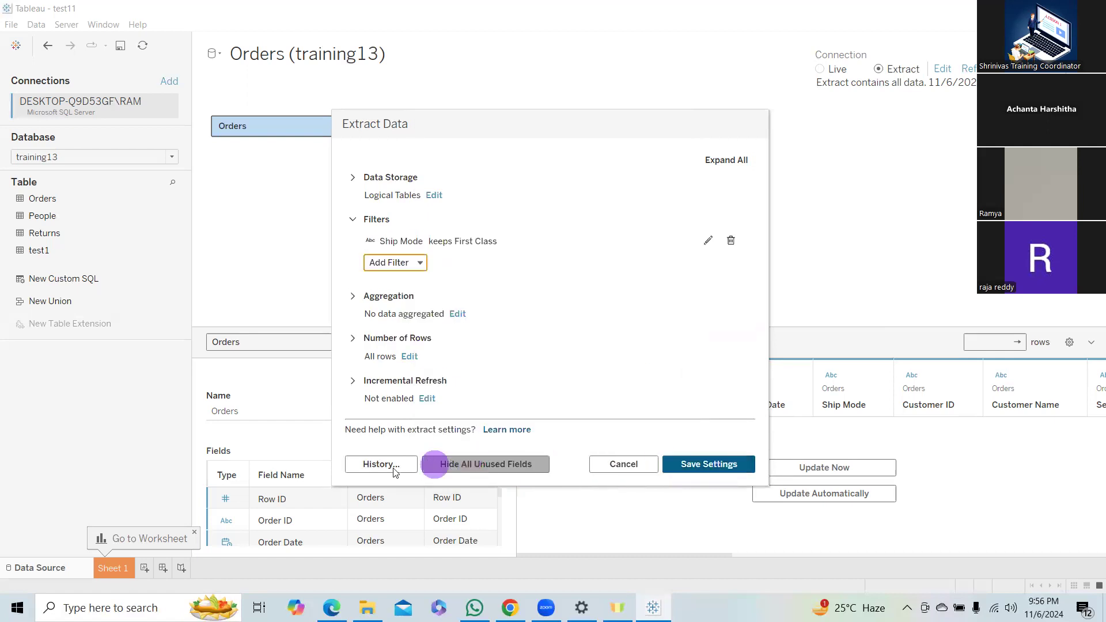
Save the extract settings and build a chart on Sheet 1 with Ship Mode and Sales on rows and Category on columns.
{"action": "left_click", "coordinate": [713, 463]}
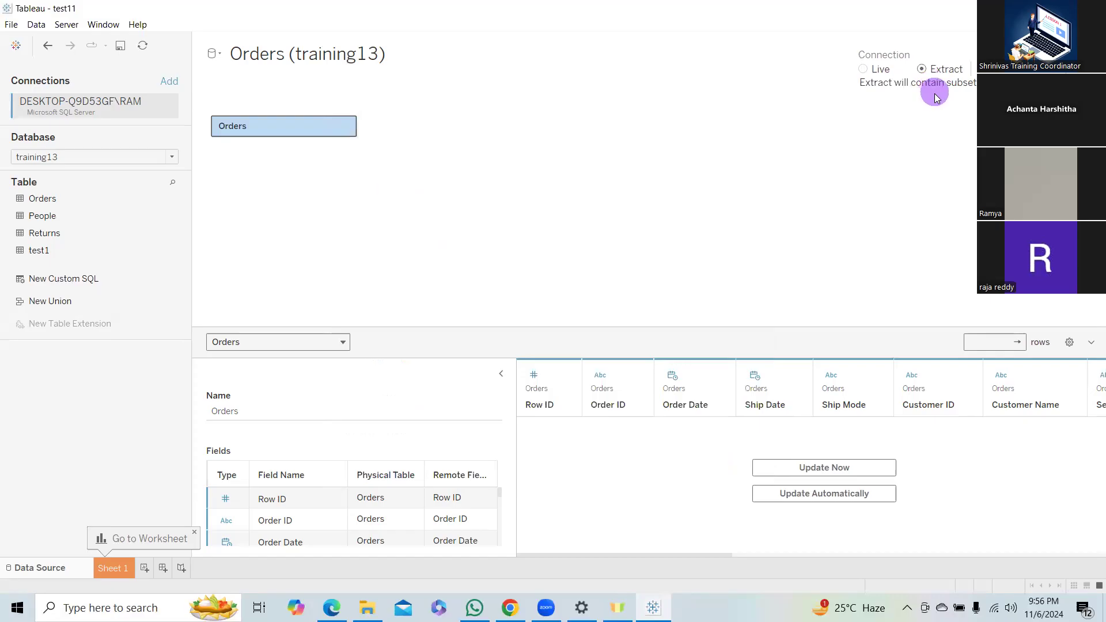
{"action": "left_click", "coordinate": [115, 568]}
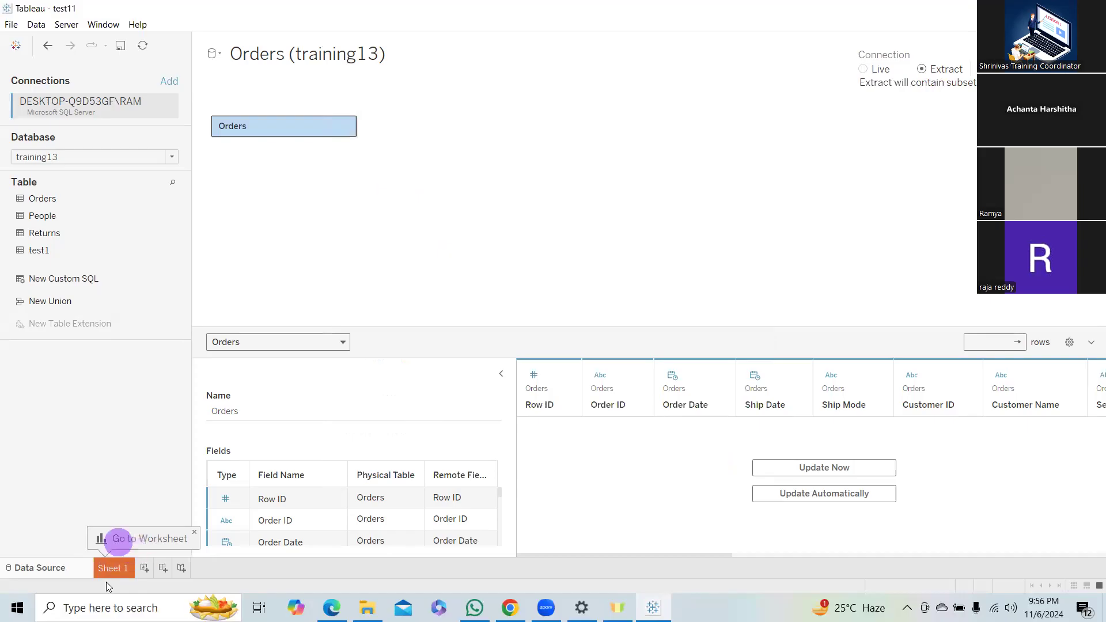
{"action": "left_click_drag", "start_coordinate": [76, 359], "coordinate": [417, 99]}
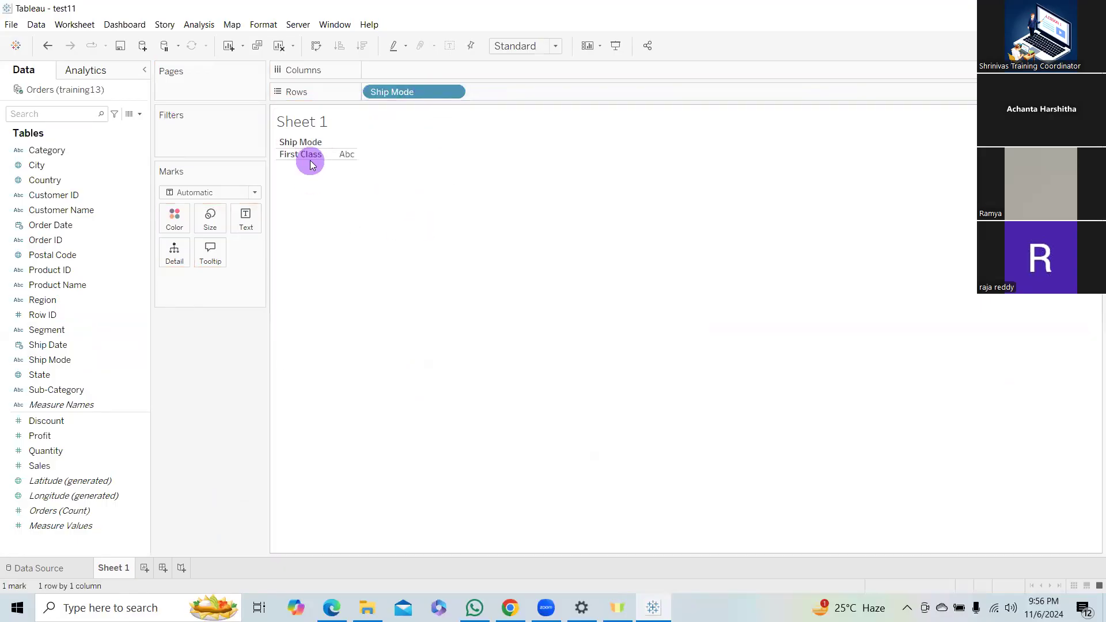
{"action": "mouse_move", "coordinate": [61, 470]}
{"action": "left_mouse_down"}
{"action": "mouse_move", "coordinate": [495, 167]}
{"action": "mouse_move", "coordinate": [526, 86]}
{"action": "mouse_move", "coordinate": [468, 163]}
{"action": "left_mouse_up"}
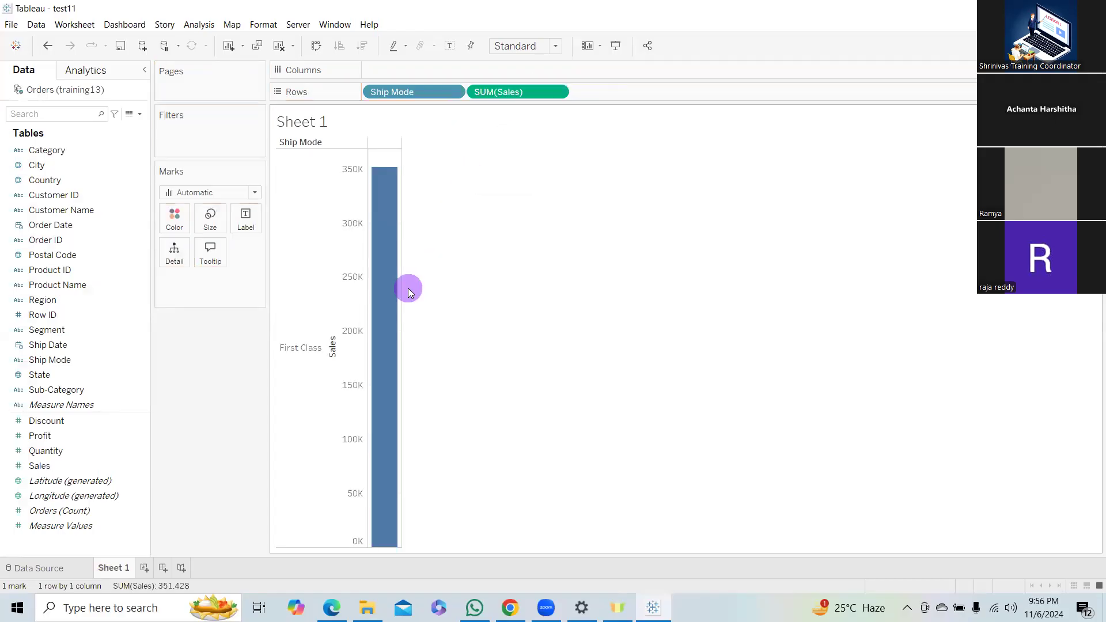
{"action": "left_click_drag", "start_coordinate": [57, 152], "coordinate": [408, 78]}
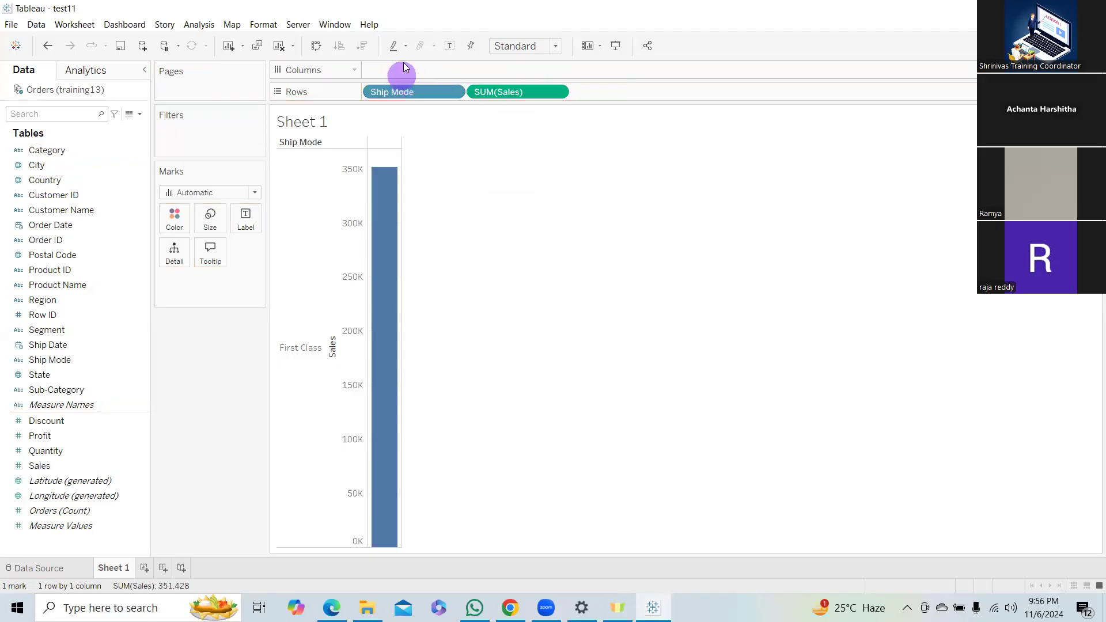
{"action": "left_click_drag", "start_coordinate": [67, 152], "coordinate": [414, 74]}
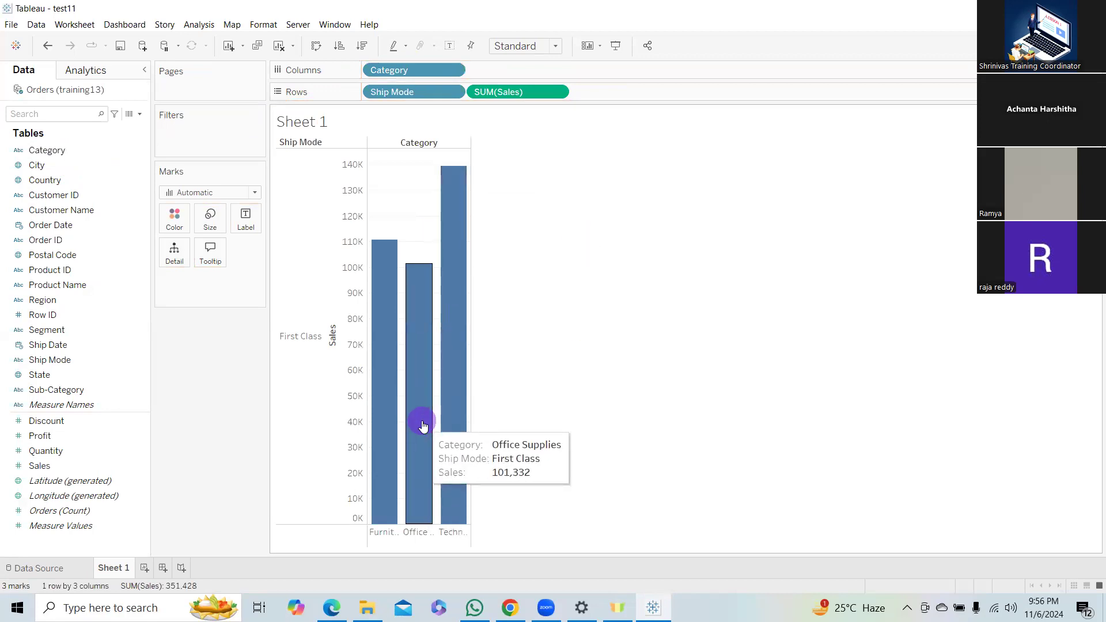
Reopen the Orders extract's filter settings on the data source page and look through the fields available for another filter.
{"action": "left_click", "coordinate": [44, 574]}
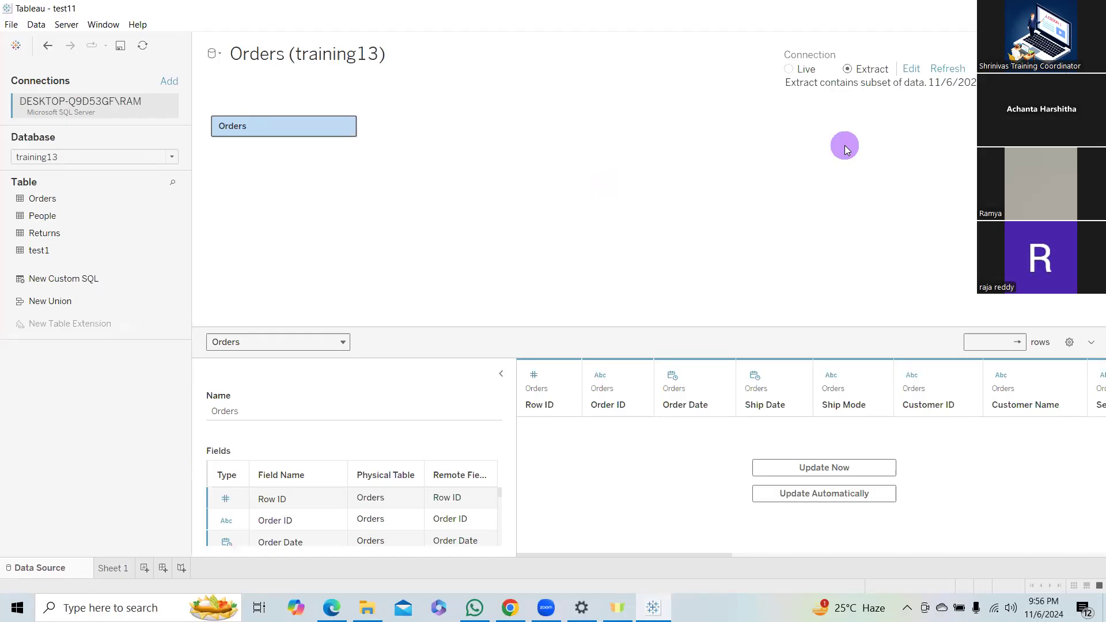
{"action": "left_click", "coordinate": [913, 69]}
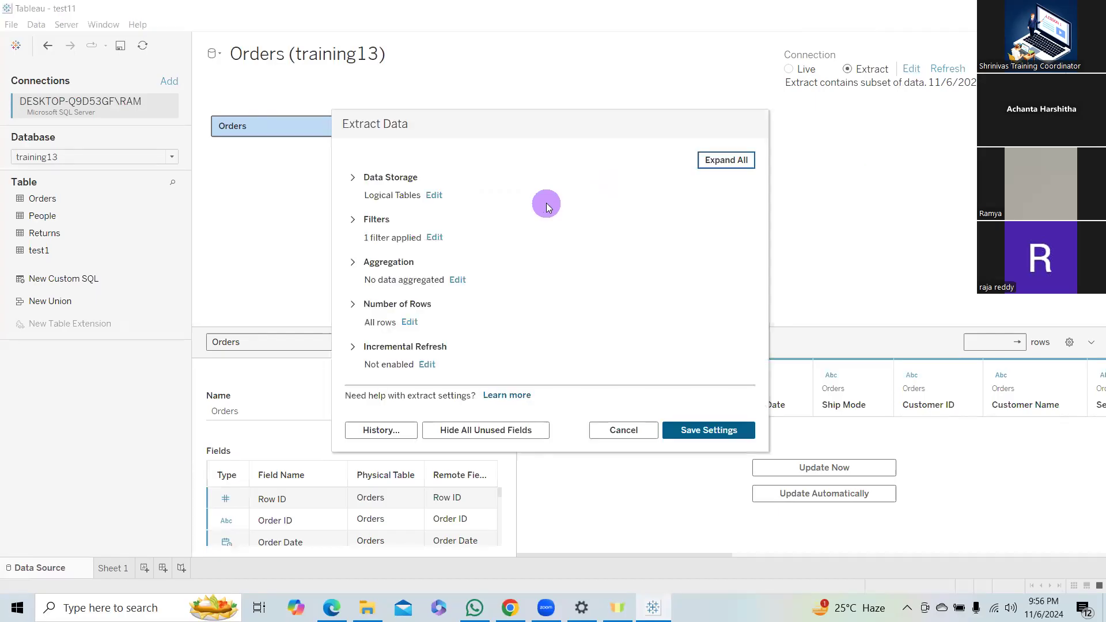
{"action": "left_click", "coordinate": [436, 238]}
{"action": "left_click", "coordinate": [417, 262]}
{"action": "scroll", "coordinate": [426, 403], "scroll_direction": "down", "scroll_amount": 4}
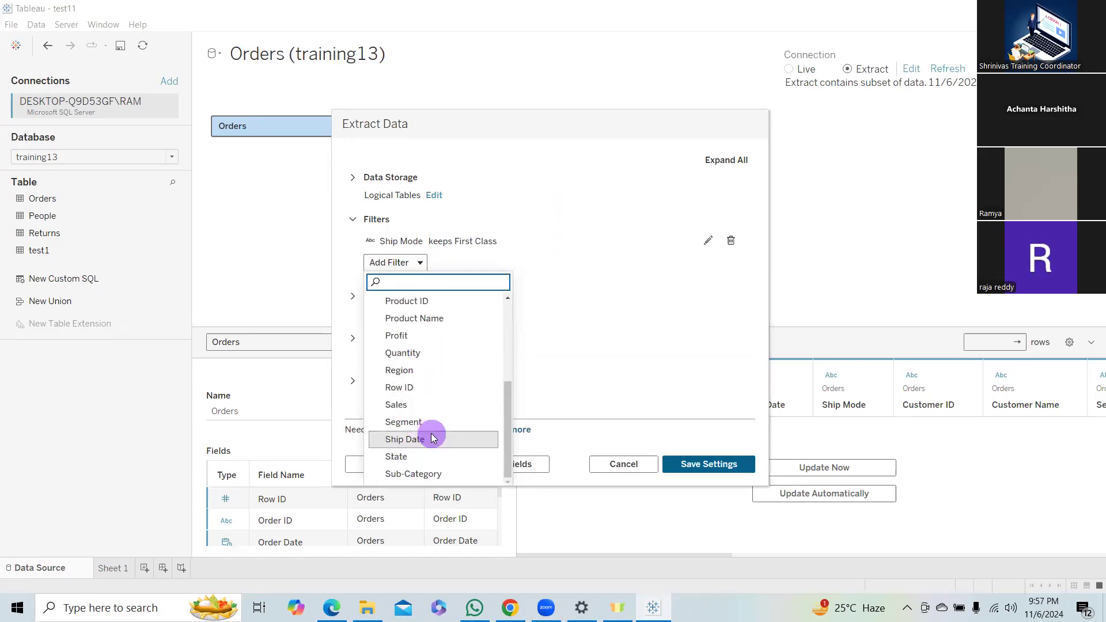
{"action": "scroll", "coordinate": [452, 408], "scroll_direction": "up", "scroll_amount": 3}
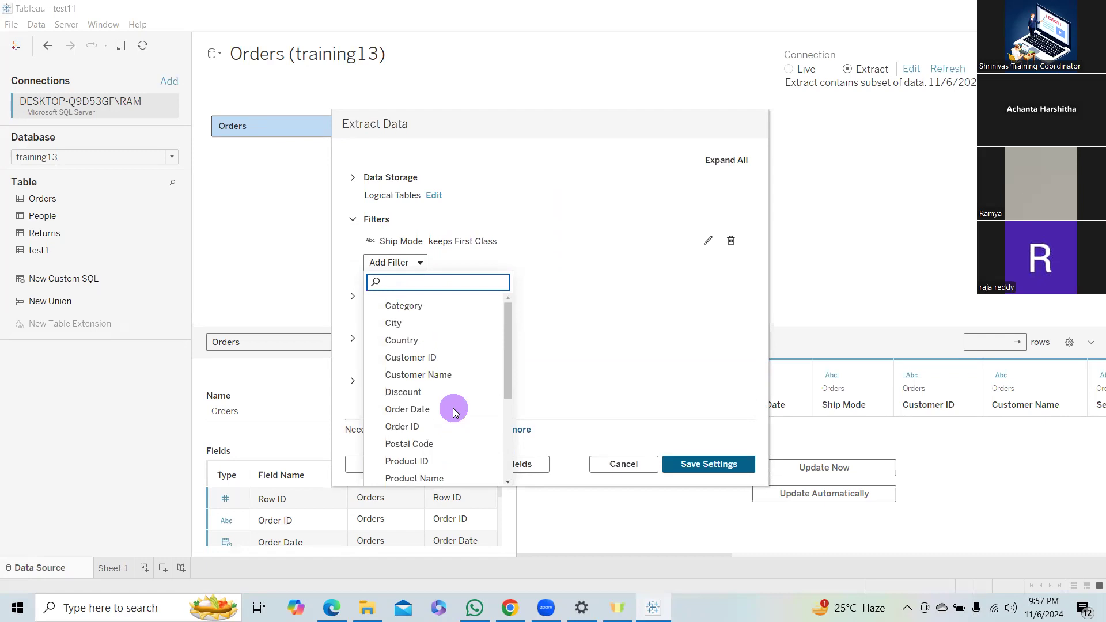
{"action": "scroll", "coordinate": [490, 371], "scroll_direction": "down", "scroll_amount": 3}
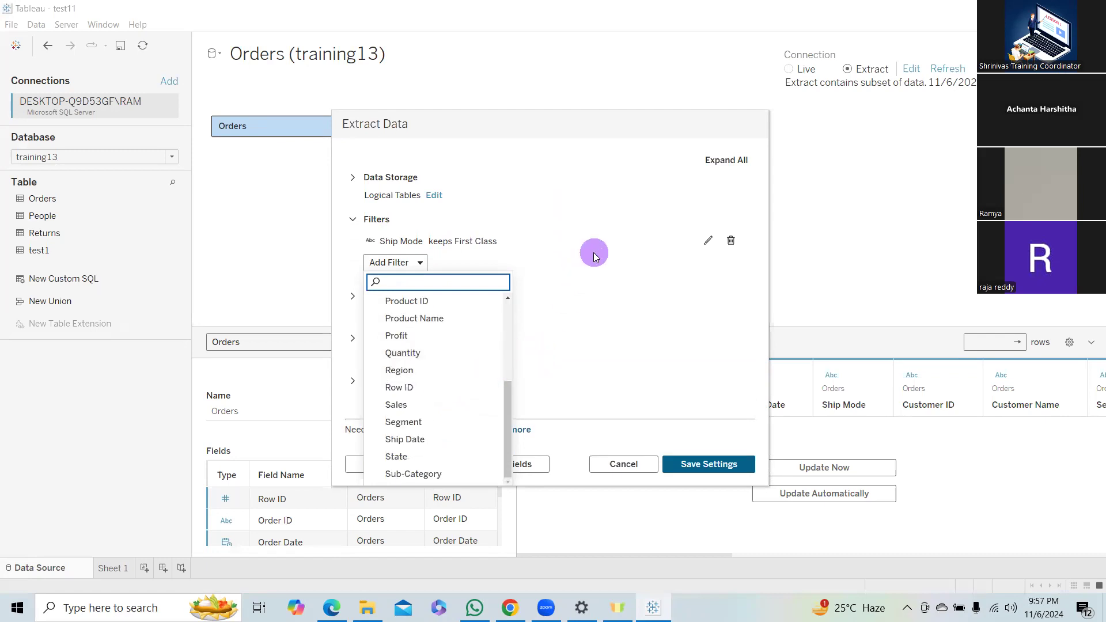
{"action": "left_click", "coordinate": [707, 240]}
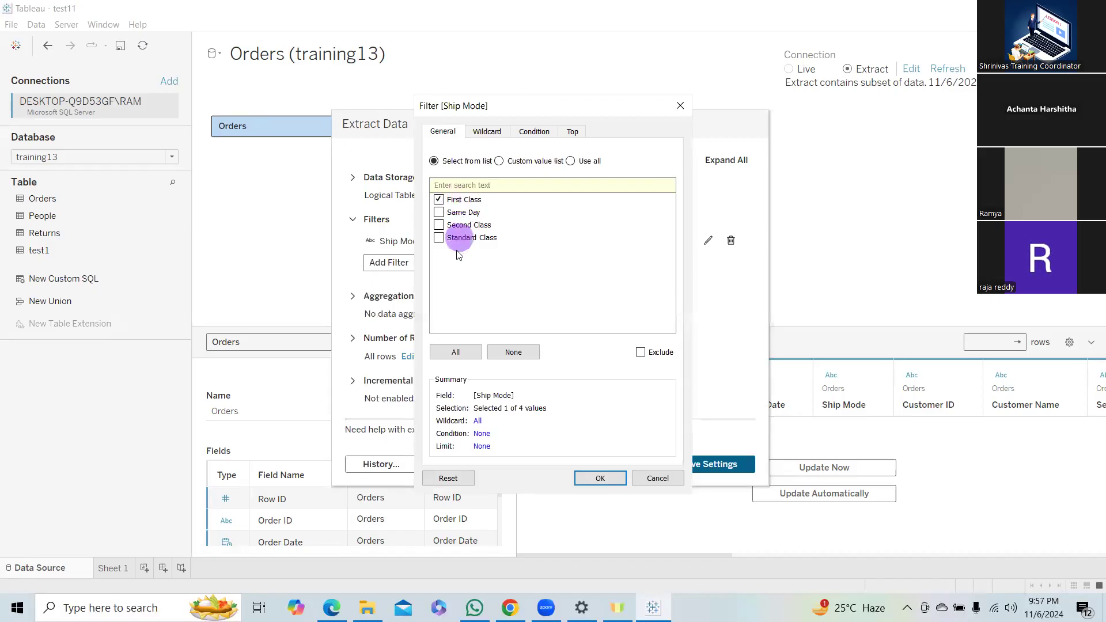
{"action": "left_click", "coordinate": [467, 352]}
{"action": "left_click", "coordinate": [601, 478]}
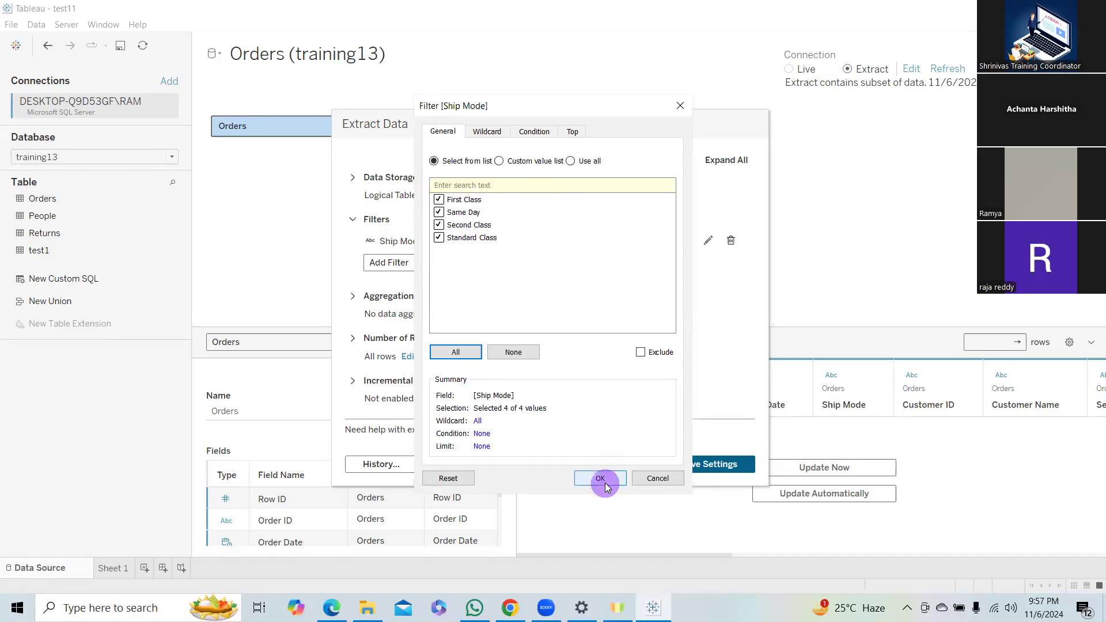
{"action": "left_click", "coordinate": [732, 240]}
{"action": "left_click", "coordinate": [623, 456]}
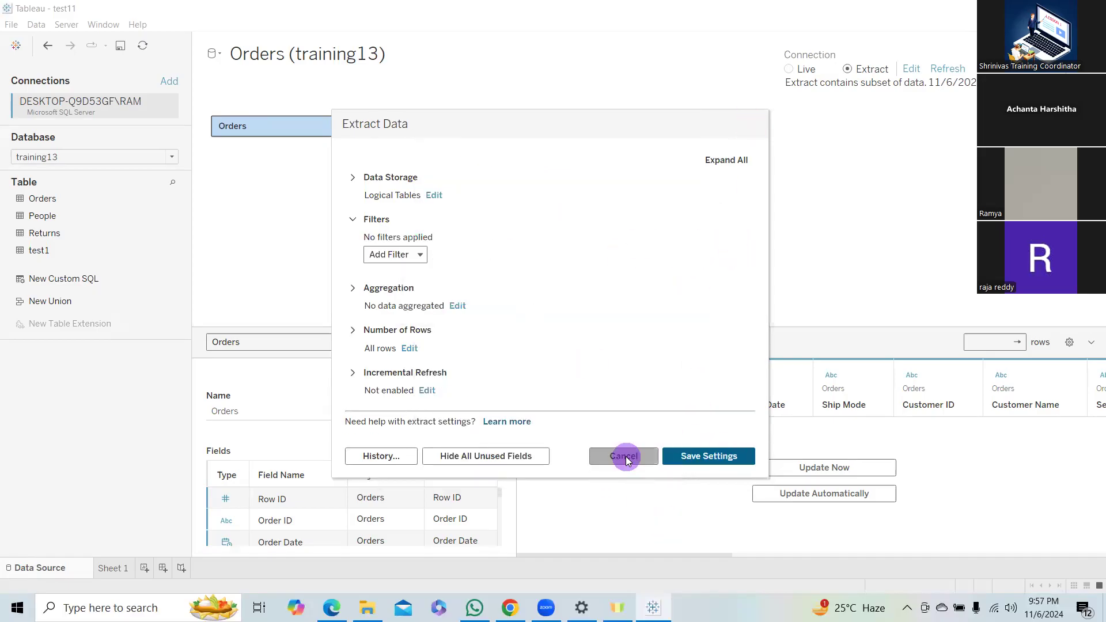
Remove the Ship Mode filter from the Orders extract, save the settings, and check the ship modes shown on Sheet 1.
{"action": "left_click", "coordinate": [911, 69]}
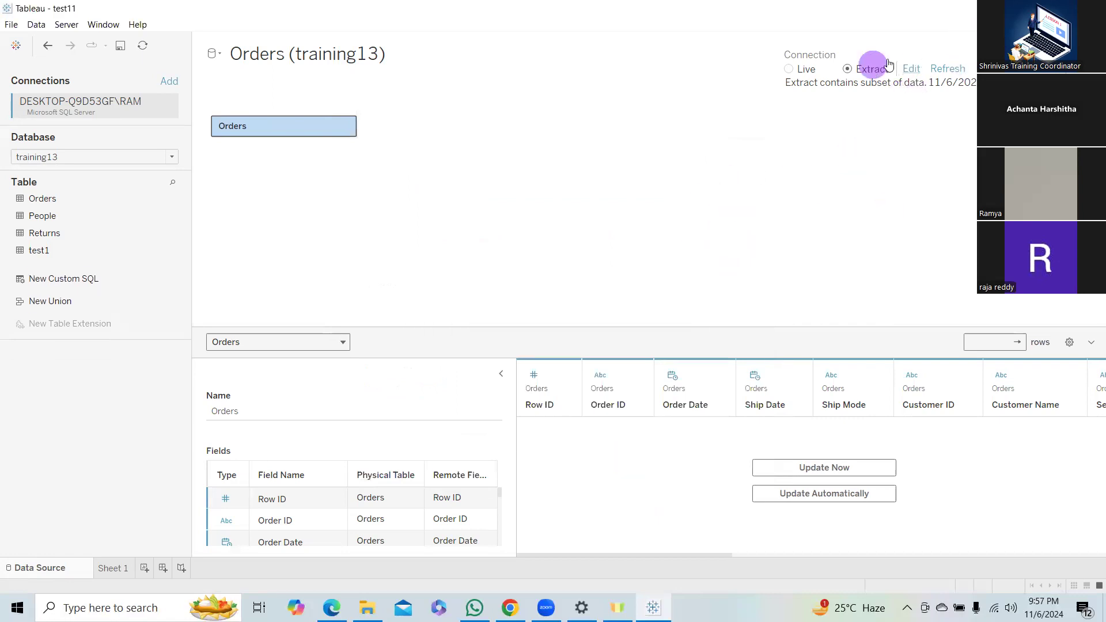
{"action": "left_click", "coordinate": [908, 69]}
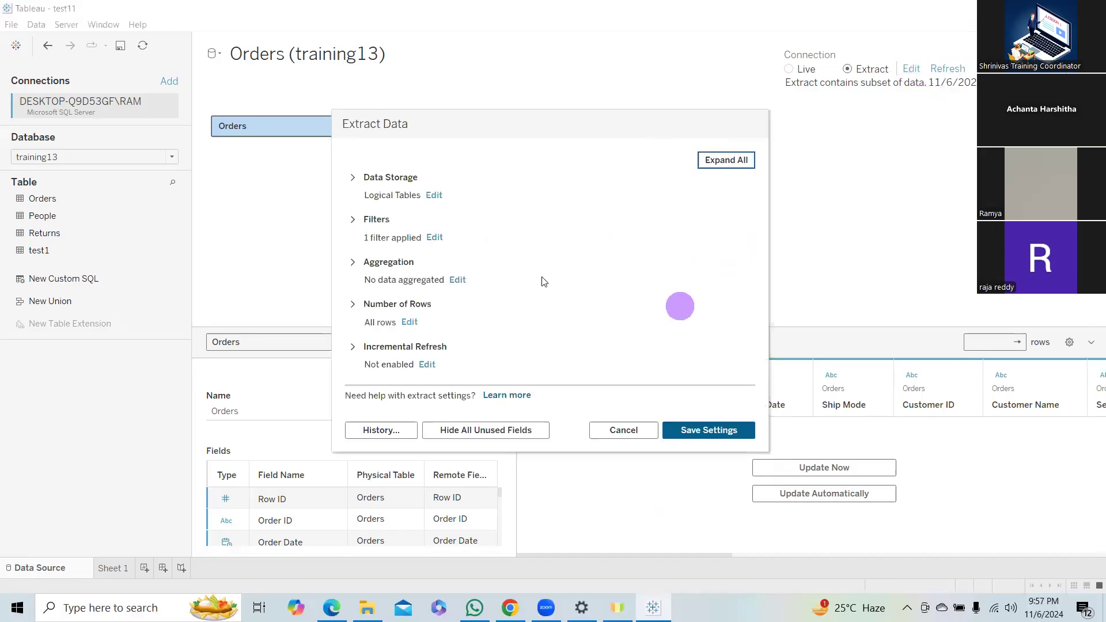
{"action": "left_click", "coordinate": [433, 238]}
{"action": "left_click", "coordinate": [730, 244]}
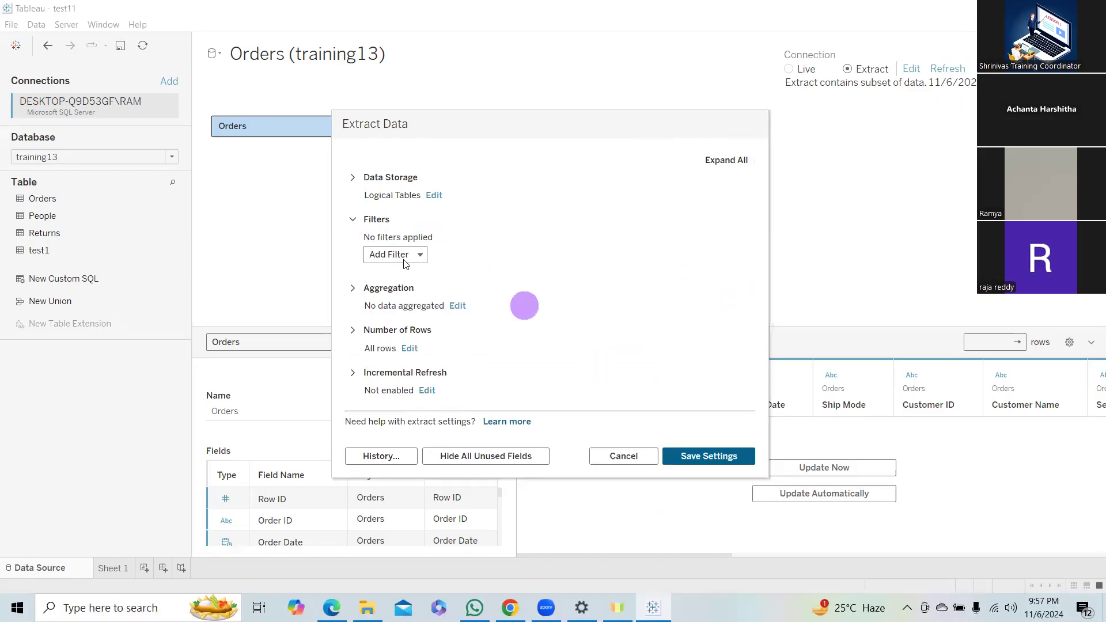
{"action": "left_click", "coordinate": [714, 455]}
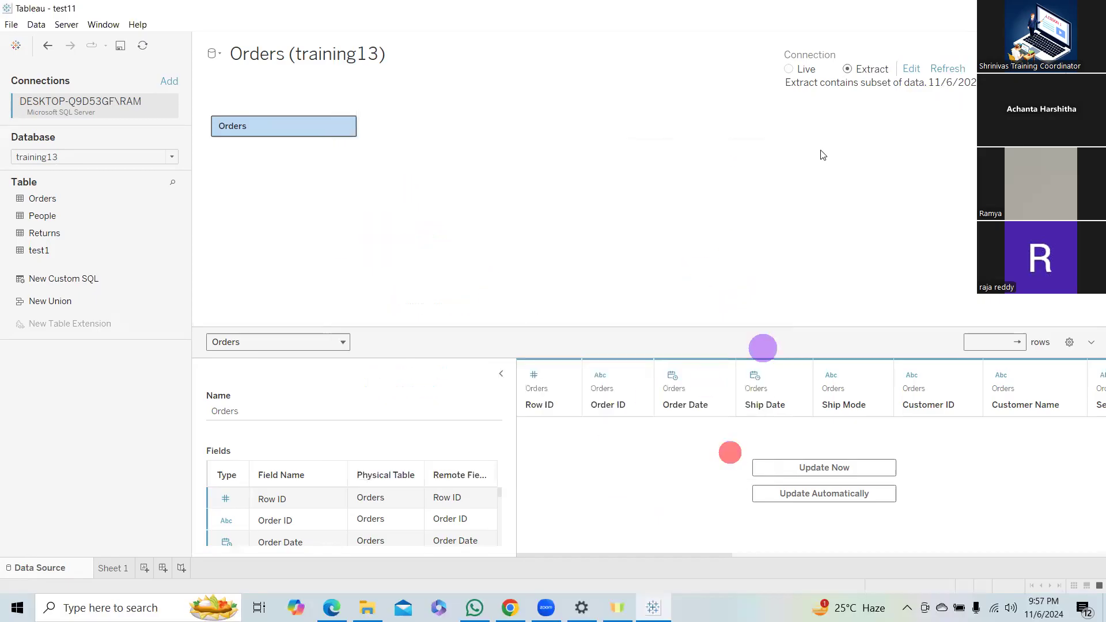
{"action": "left_click", "coordinate": [118, 569]}
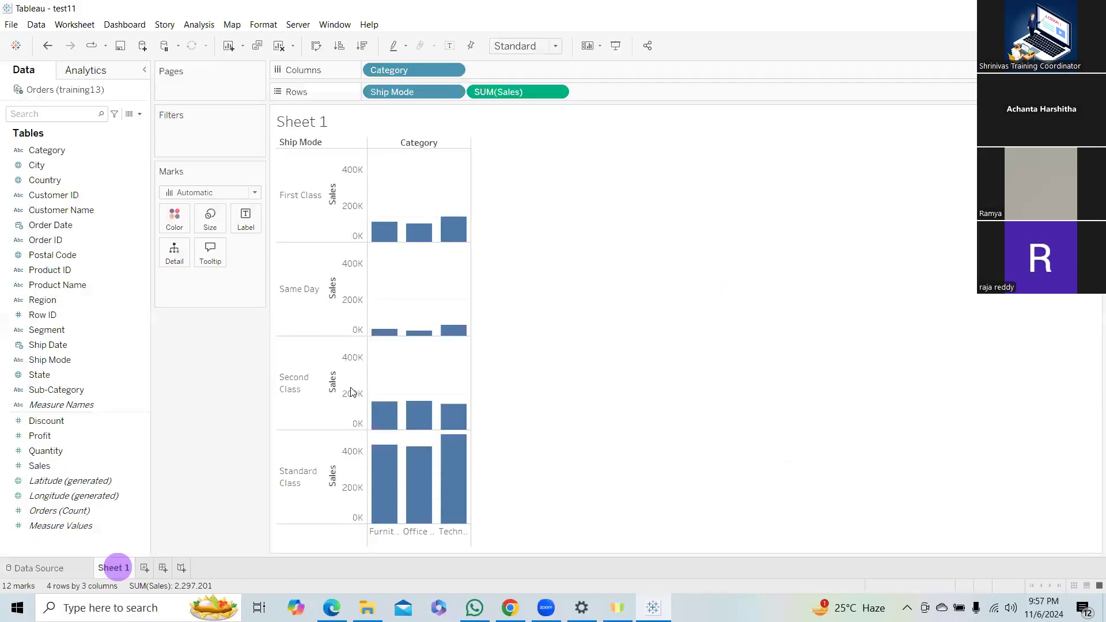
{"action": "left_click_drag", "start_coordinate": [321, 247], "coordinate": [316, 479]}
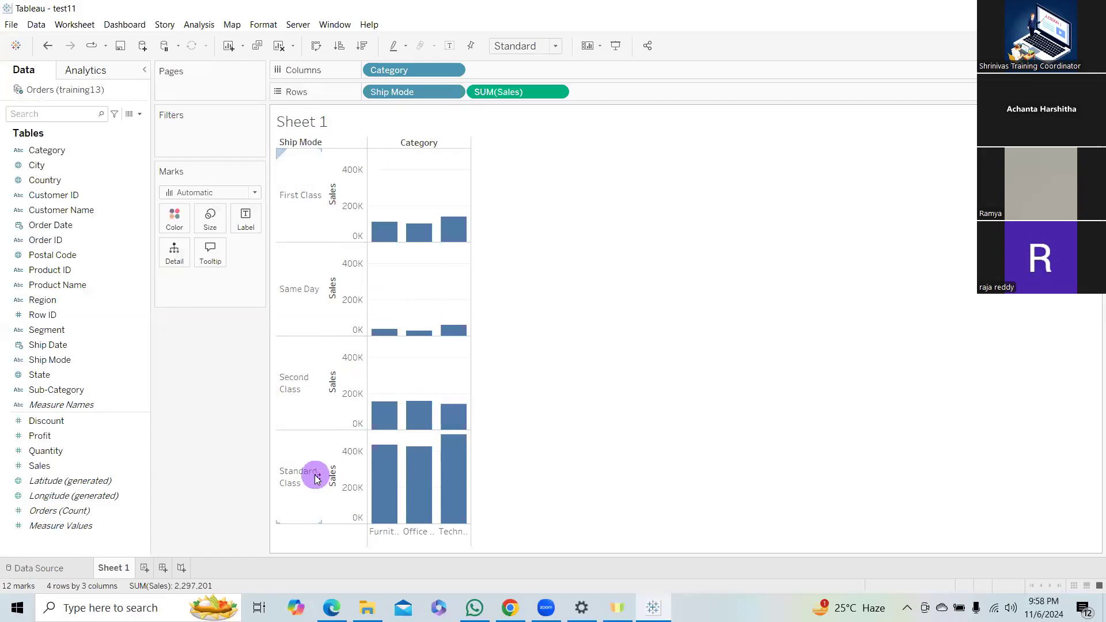
Try to add a data source filter on Ship Mode with no values selected, and dismiss the data source filters without keeping it.
{"action": "left_click", "coordinate": [39, 569]}
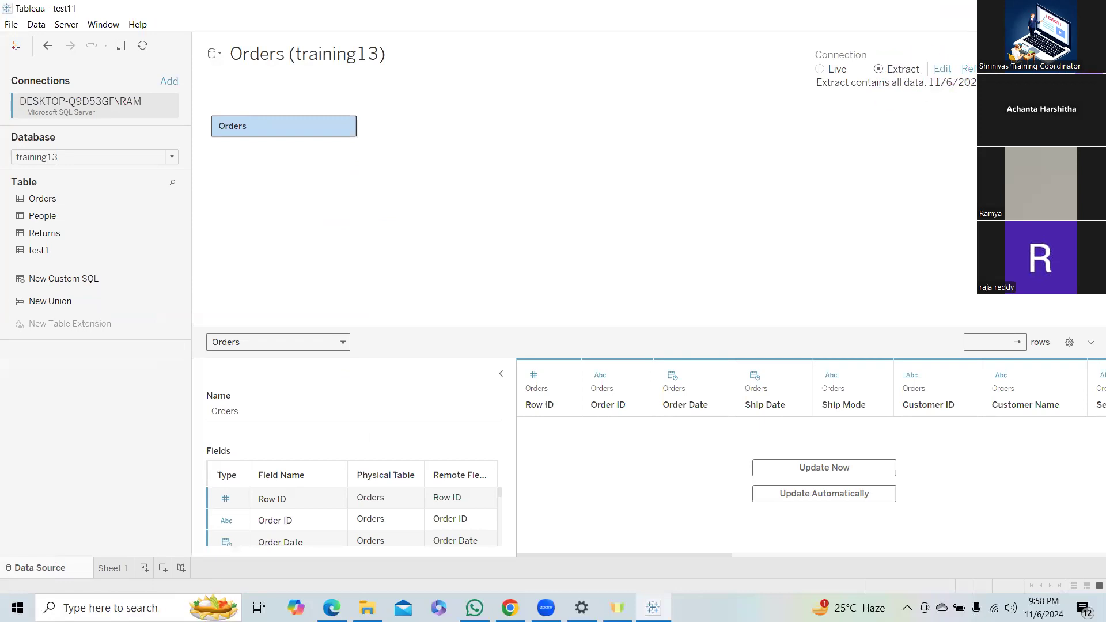
{"action": "left_click", "coordinate": [1084, 69]}
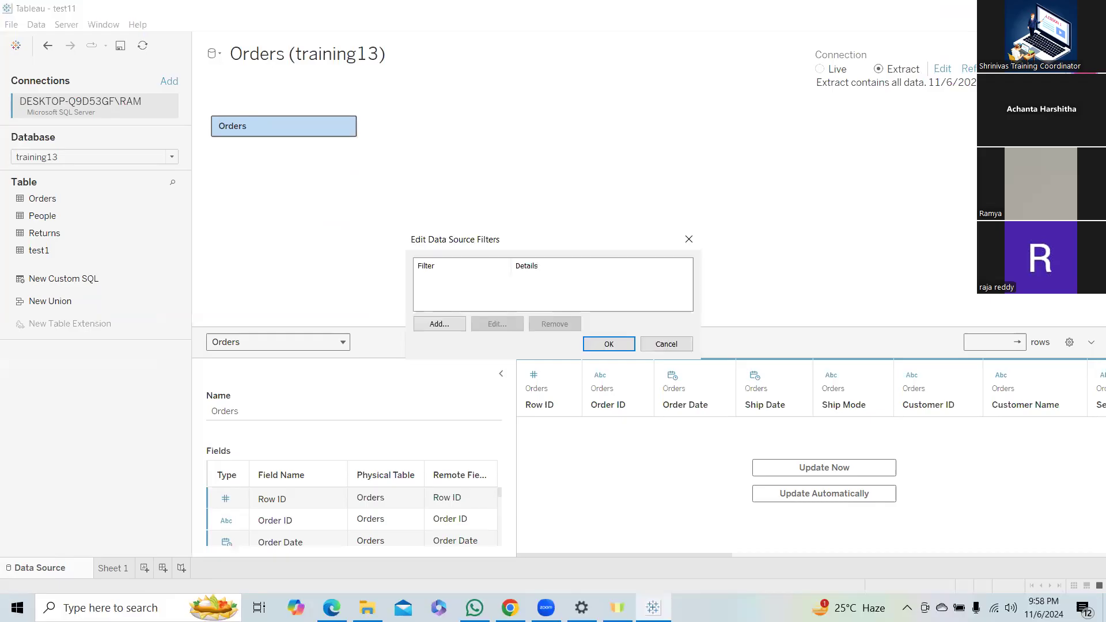
{"action": "left_click", "coordinate": [440, 324]}
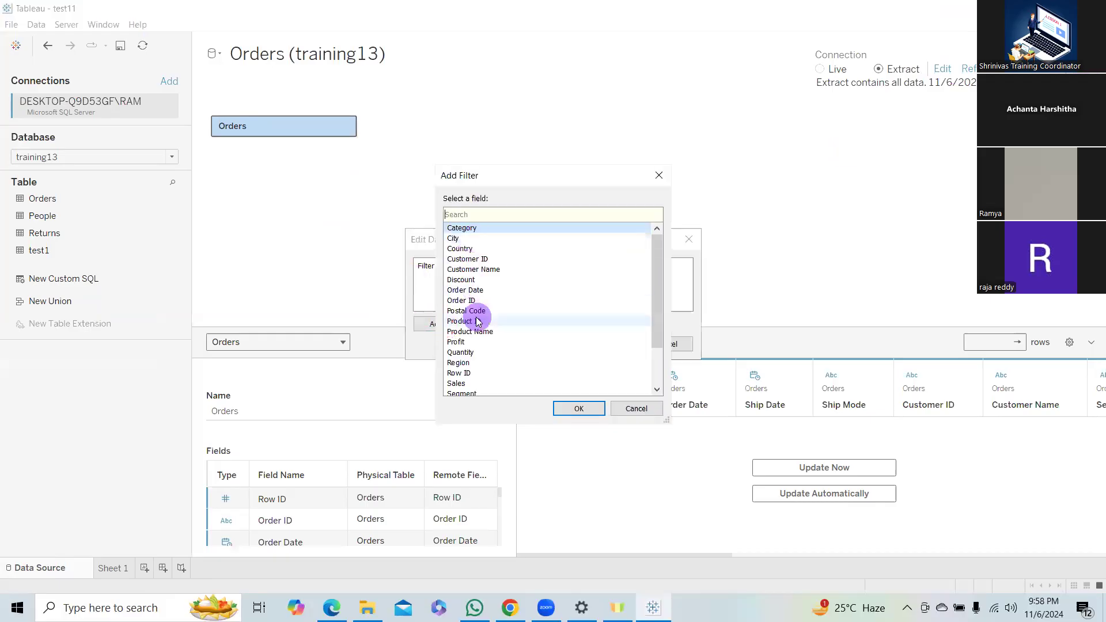
{"action": "scroll", "coordinate": [477, 334], "scroll_direction": "down", "scroll_amount": 2}
{"action": "left_click", "coordinate": [464, 362]}
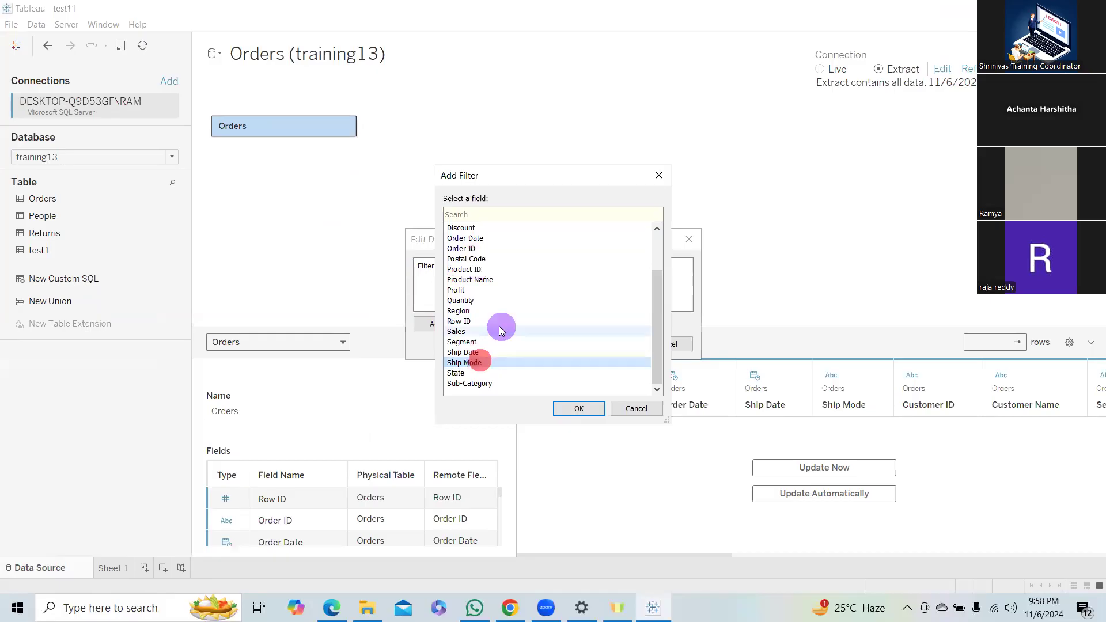
{"action": "left_click", "coordinate": [581, 408]}
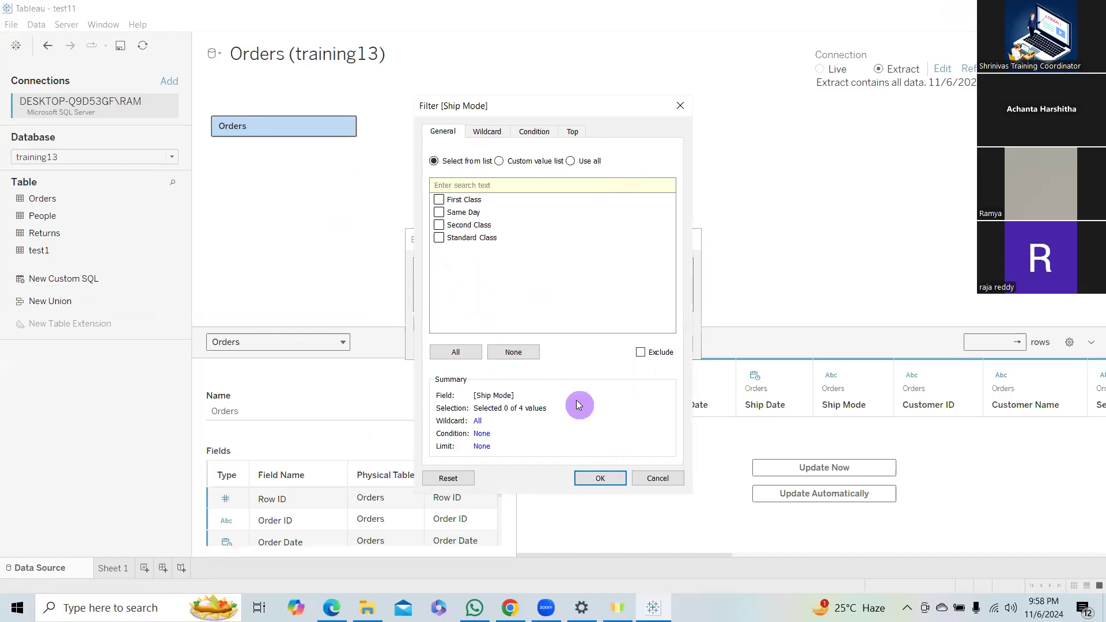
{"action": "left_click", "coordinate": [598, 478]}
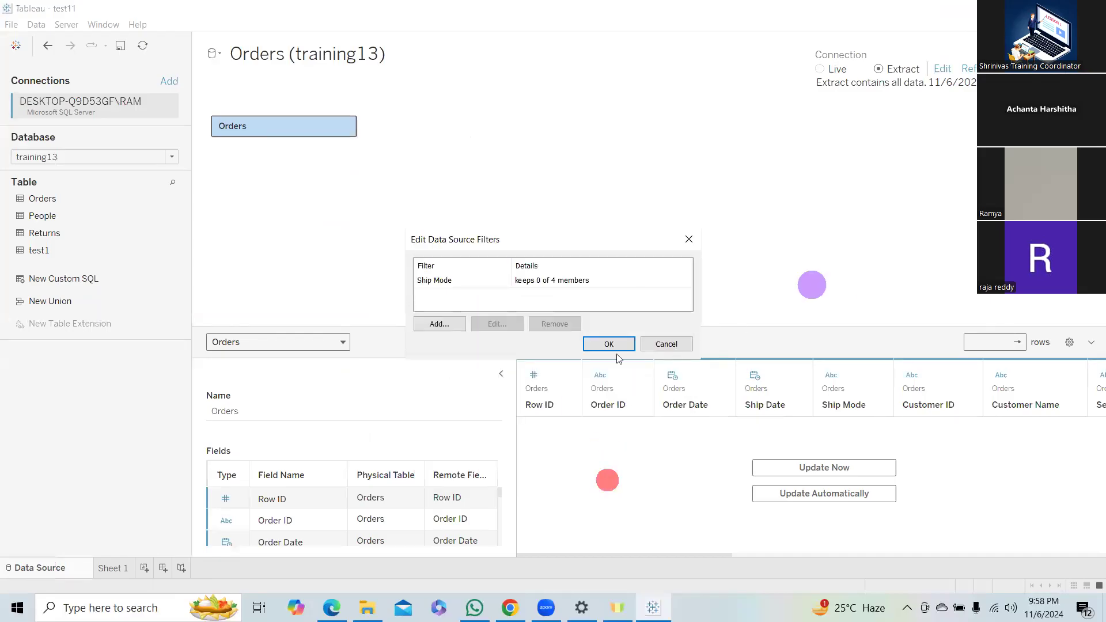
{"action": "left_click", "coordinate": [688, 242]}
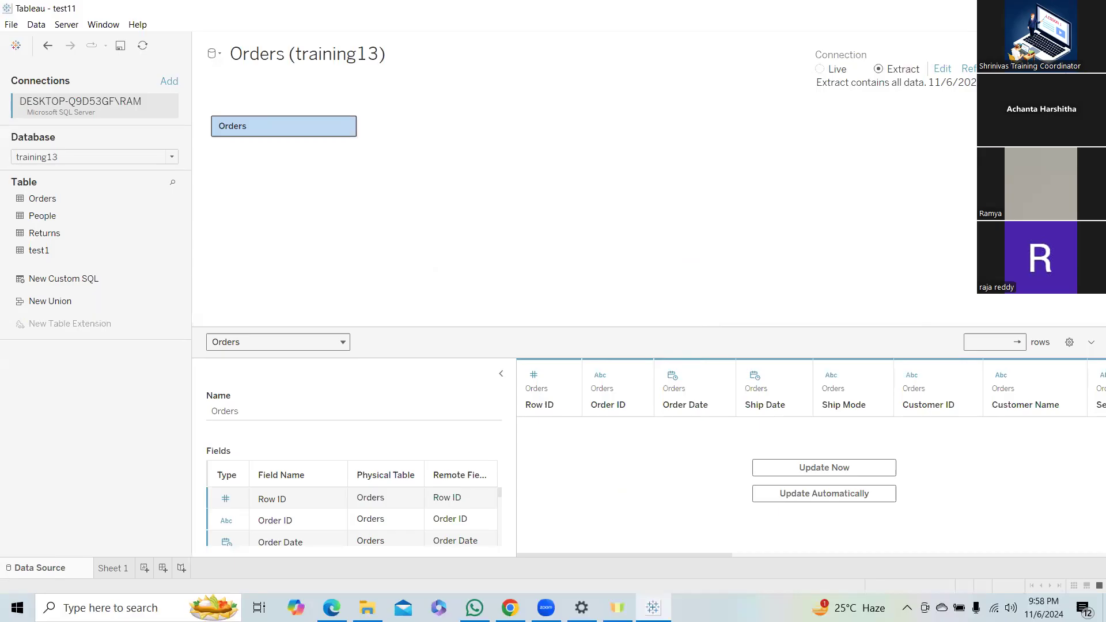
Clear the whole of Sheet 1 so its chart and shelf fields are removed.
{"action": "left_click", "coordinate": [116, 570]}
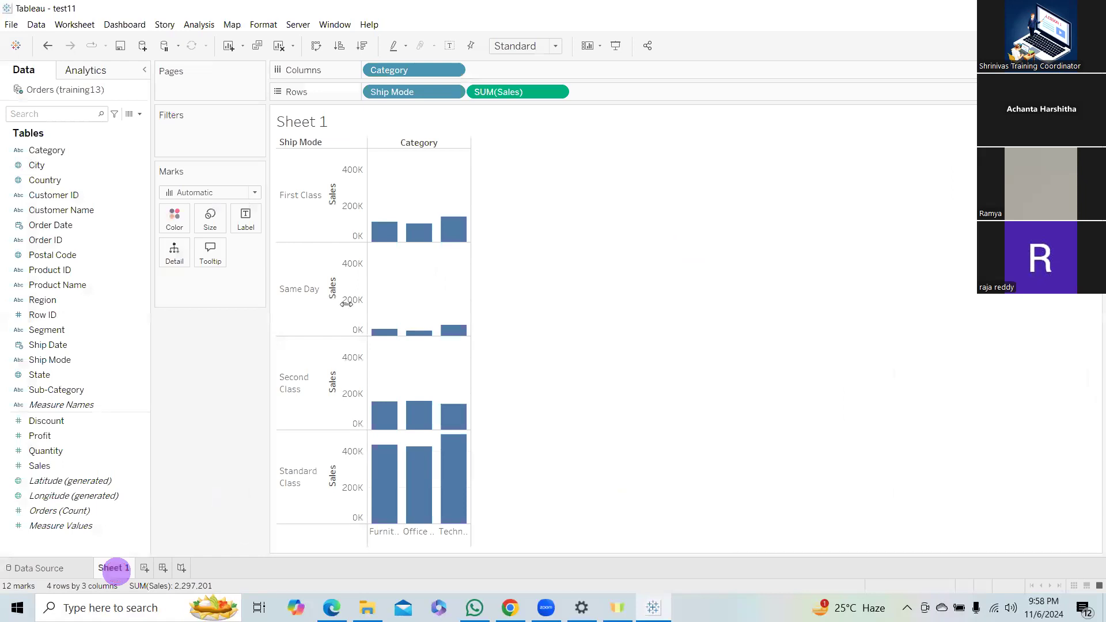
{"action": "left_click", "coordinate": [86, 24]}
{"action": "mouse_move", "coordinate": [99, 86]}
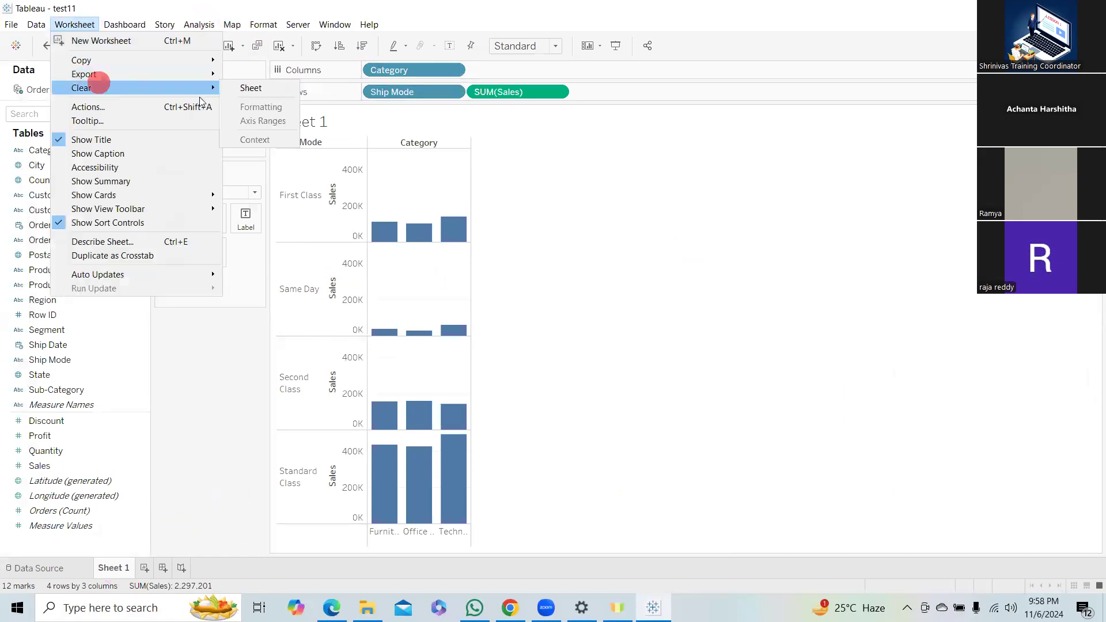
{"action": "left_click", "coordinate": [245, 89]}
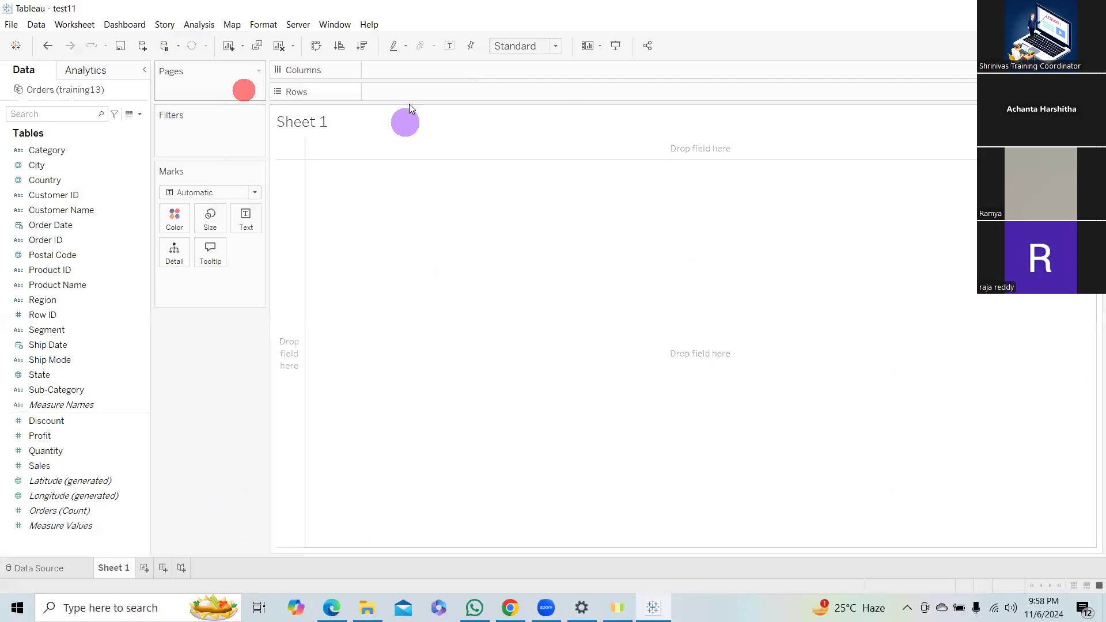
Open the Orders table's physical layer on the data source page, join the Returns table to it, and open the join settings.
{"action": "left_click", "coordinate": [61, 570]}
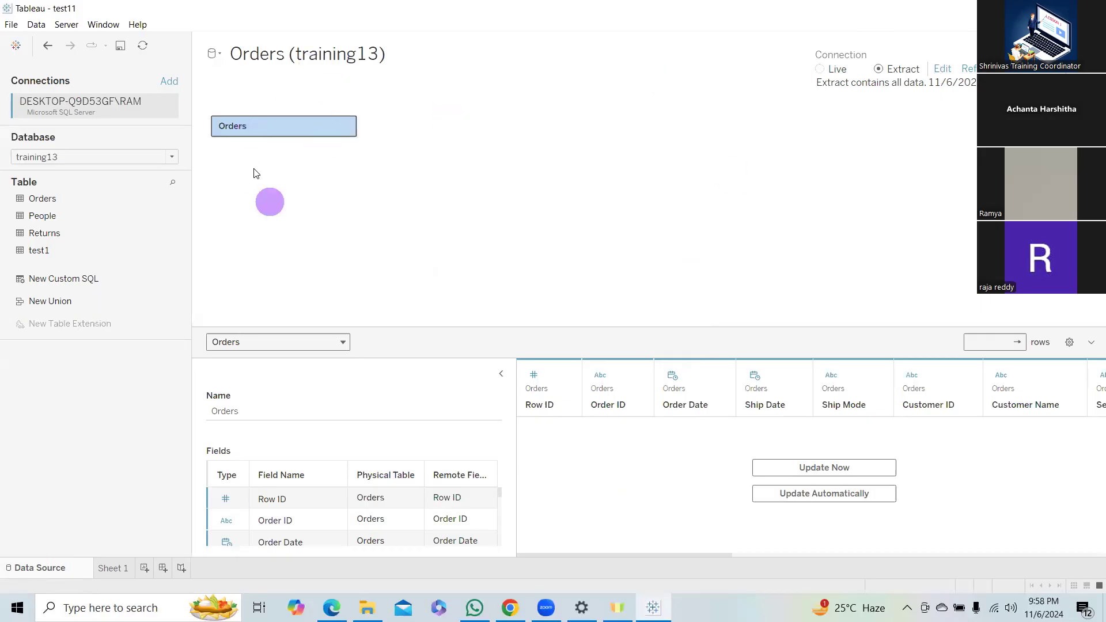
{"action": "left_click", "coordinate": [239, 253]}
{"action": "left_click", "coordinate": [267, 141]}
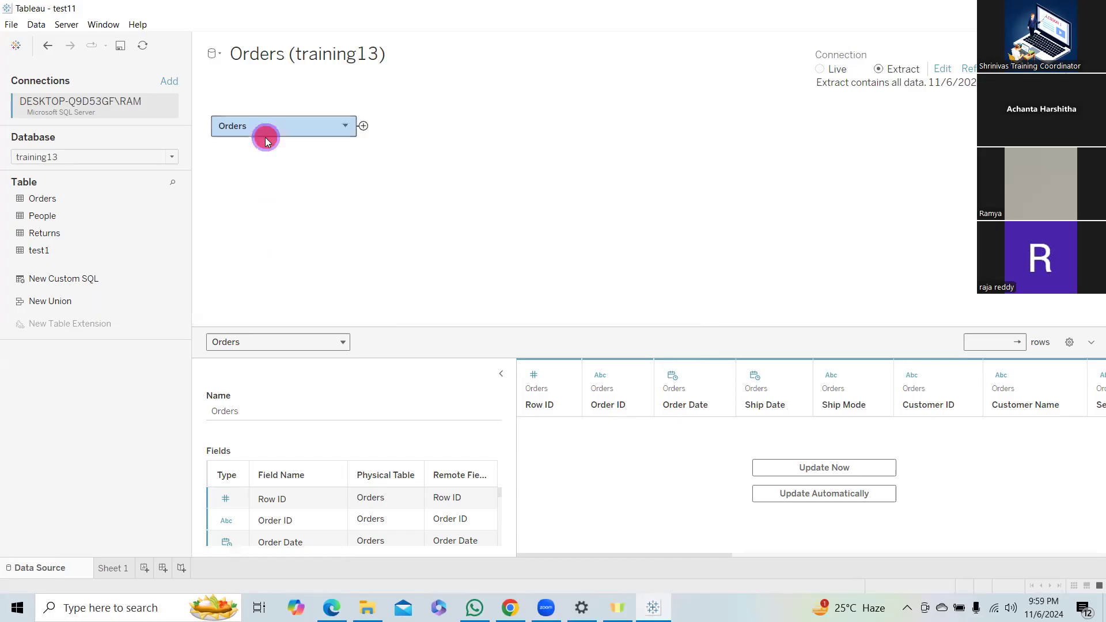
{"action": "double_click", "coordinate": [266, 141]}
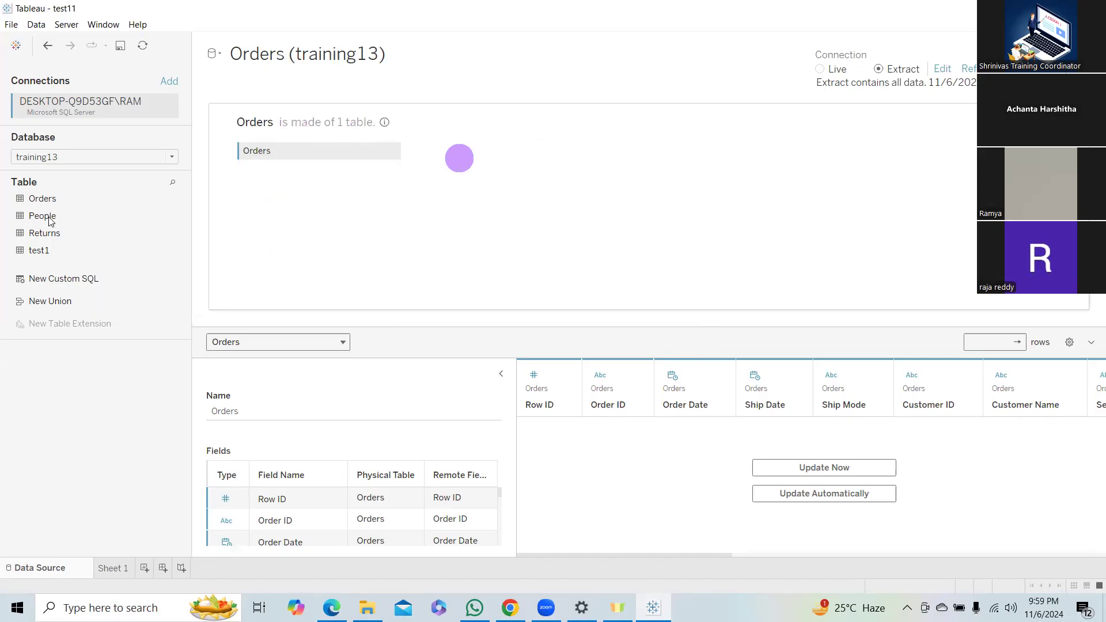
{"action": "left_click_drag", "start_coordinate": [54, 235], "coordinate": [482, 160]}
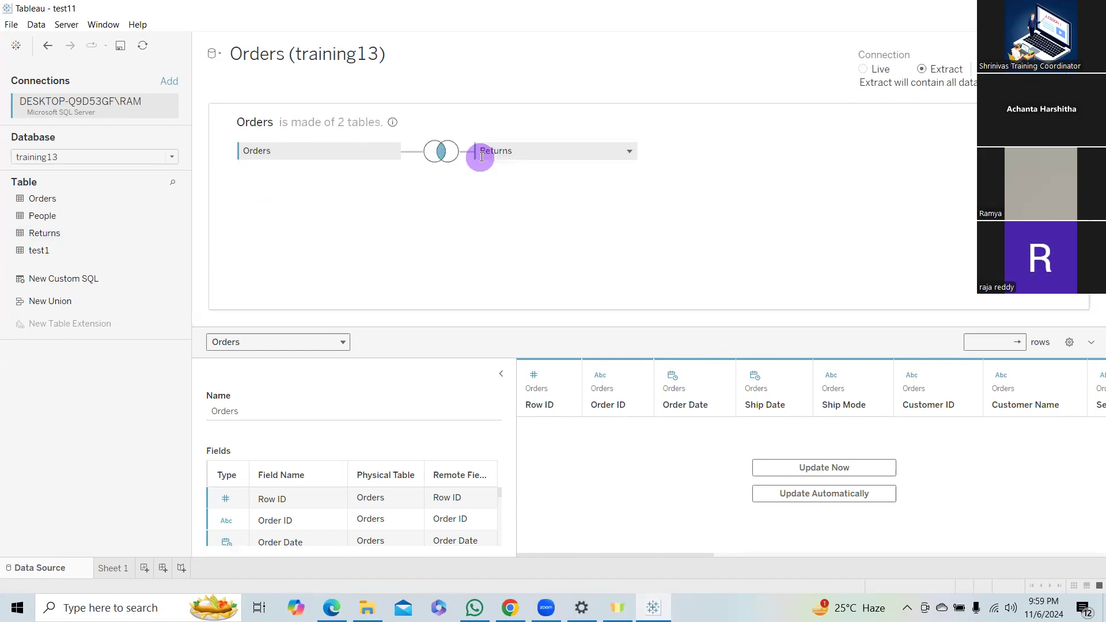
{"action": "left_click", "coordinate": [442, 158]}
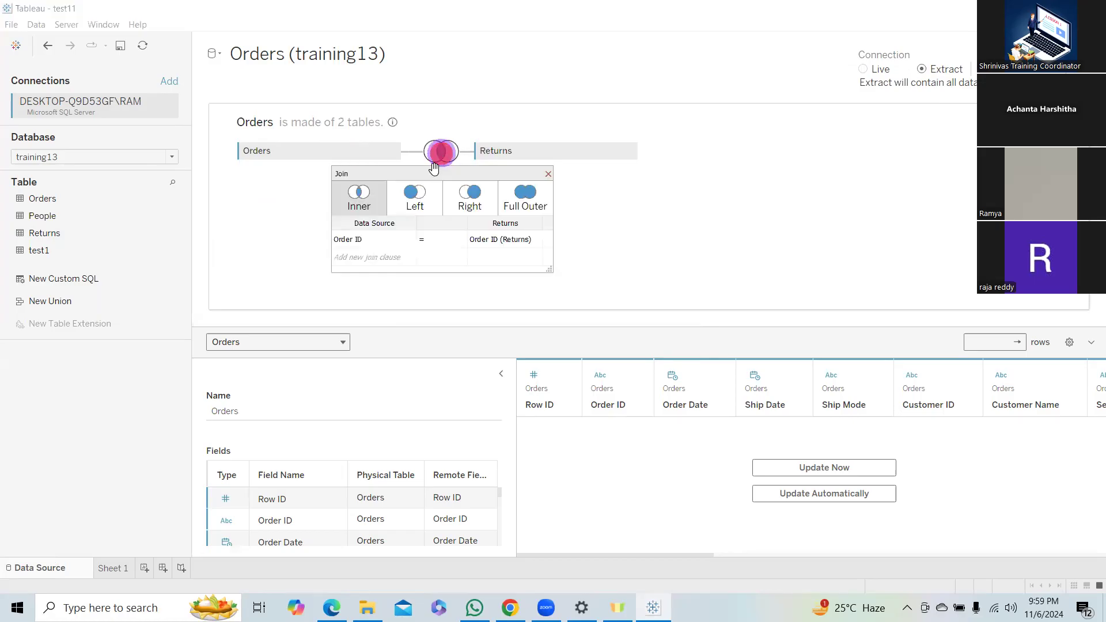
Review the available join types between Orders and Returns, and close the join settings and the Orders physical layer.
{"action": "left_click", "coordinate": [408, 194]}
{"action": "left_click", "coordinate": [471, 202]}
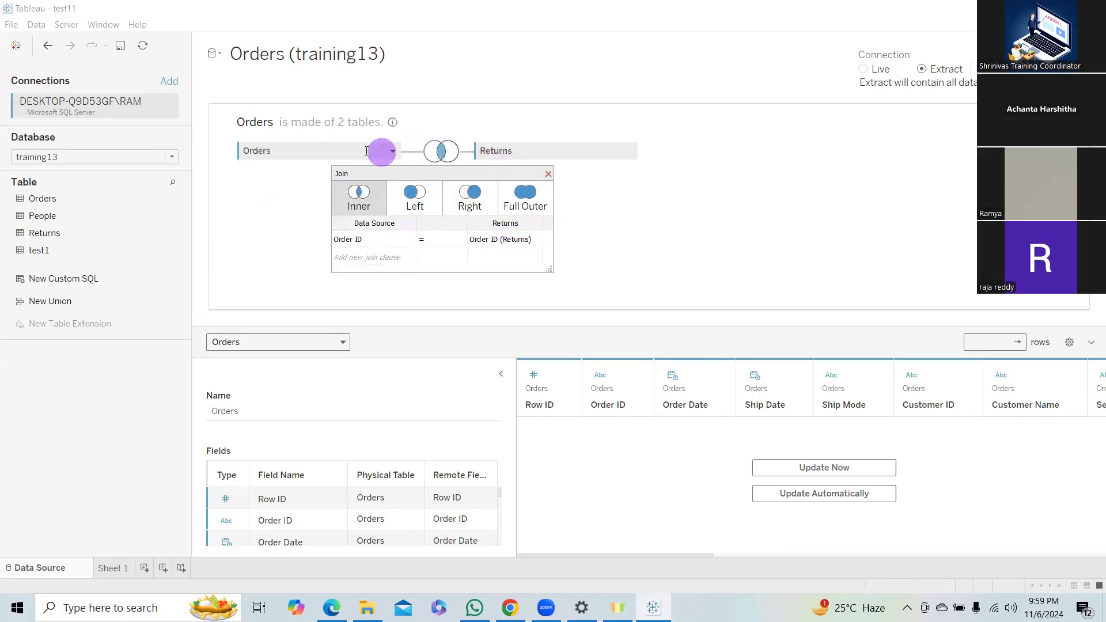
{"action": "left_click", "coordinate": [547, 174]}
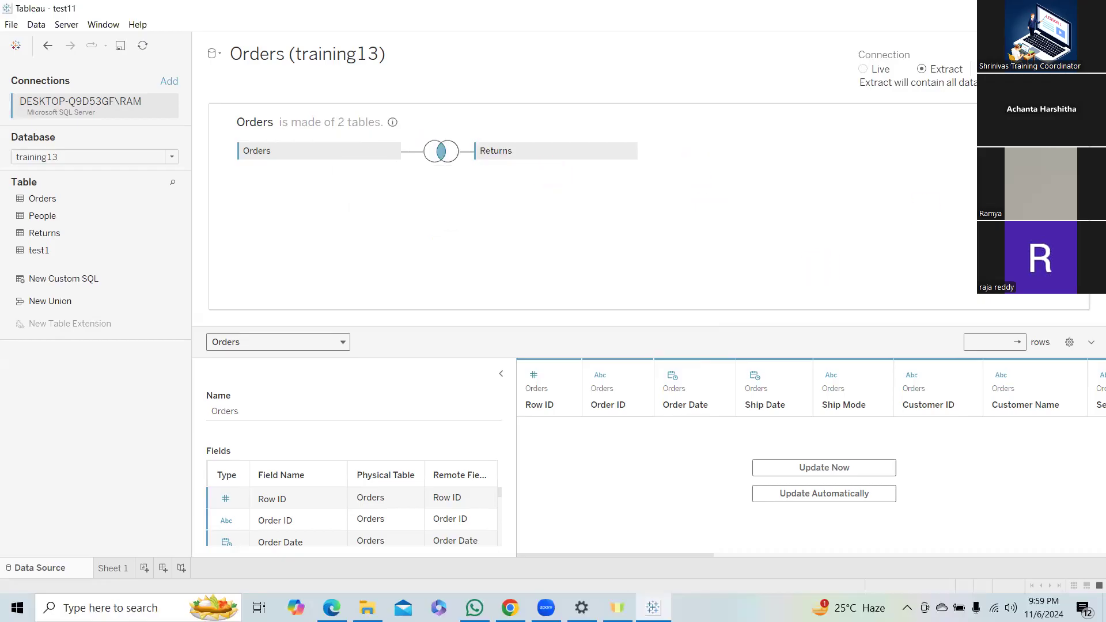
{"action": "left_click", "coordinate": [1076, 118]}
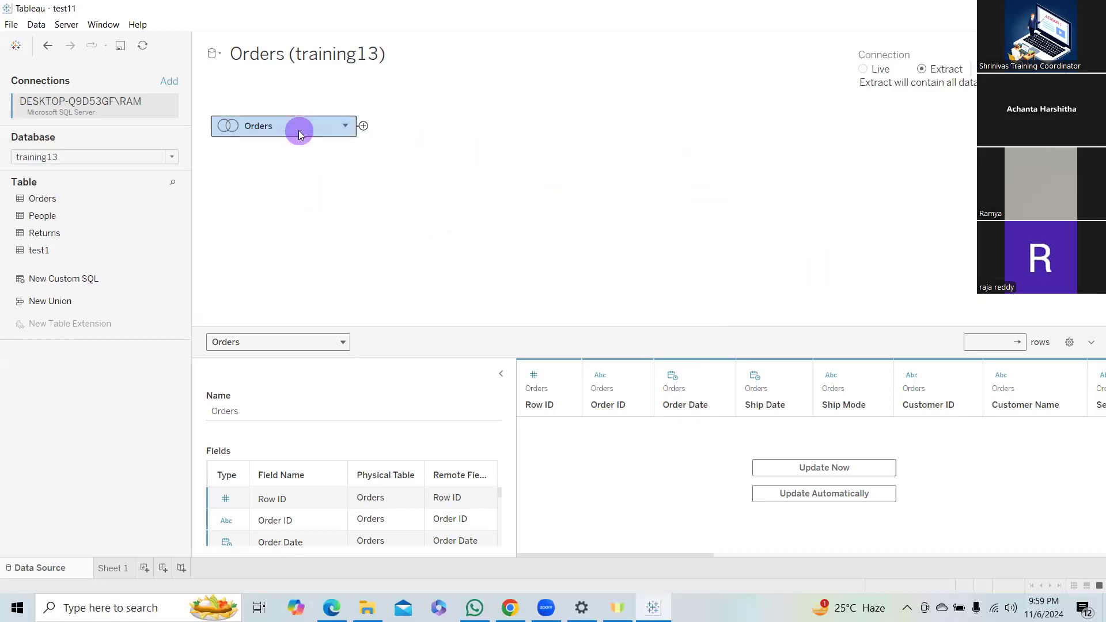
Remove the joined Orders table from the data model, add Orders and Returns as separate logical tables, and open their relationship.
{"action": "left_click", "coordinate": [349, 123]}
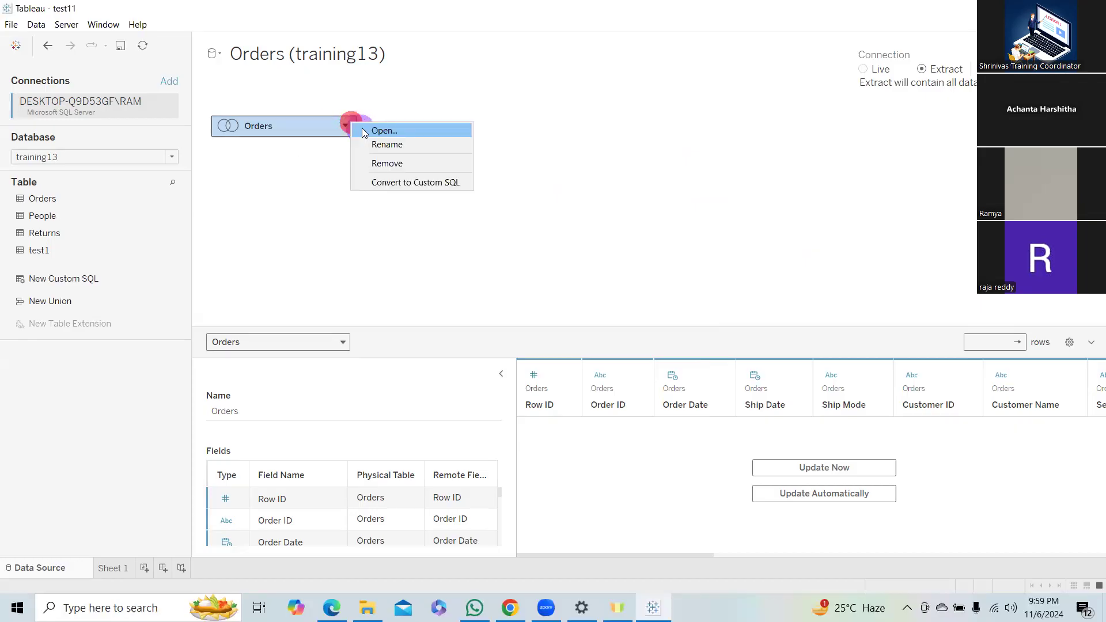
{"action": "left_click", "coordinate": [391, 163]}
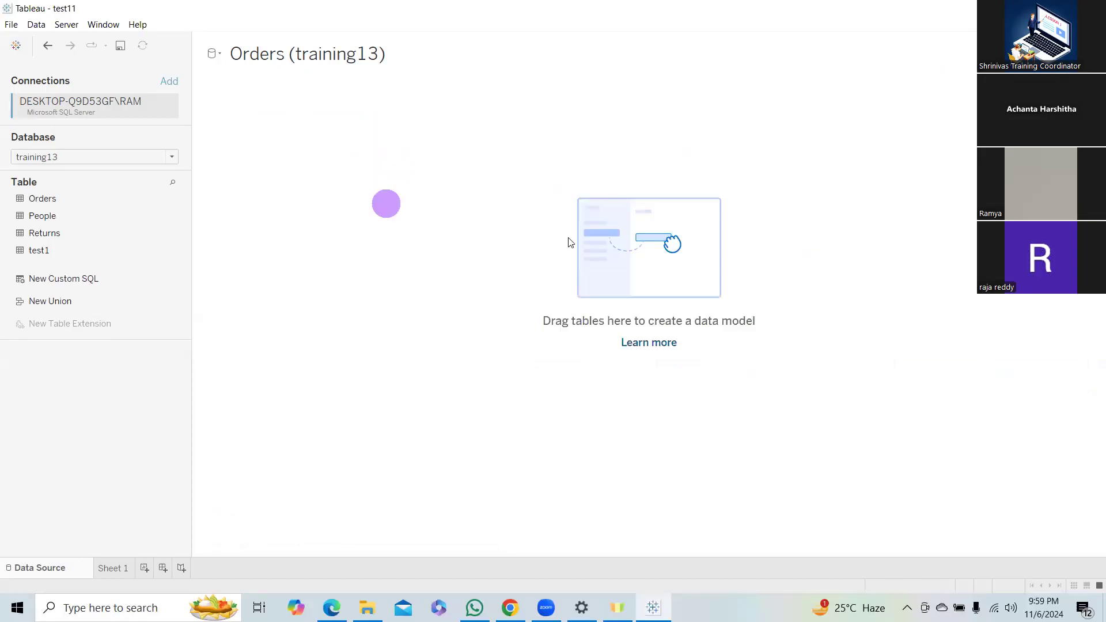
{"action": "left_click_drag", "start_coordinate": [79, 198], "coordinate": [345, 153]}
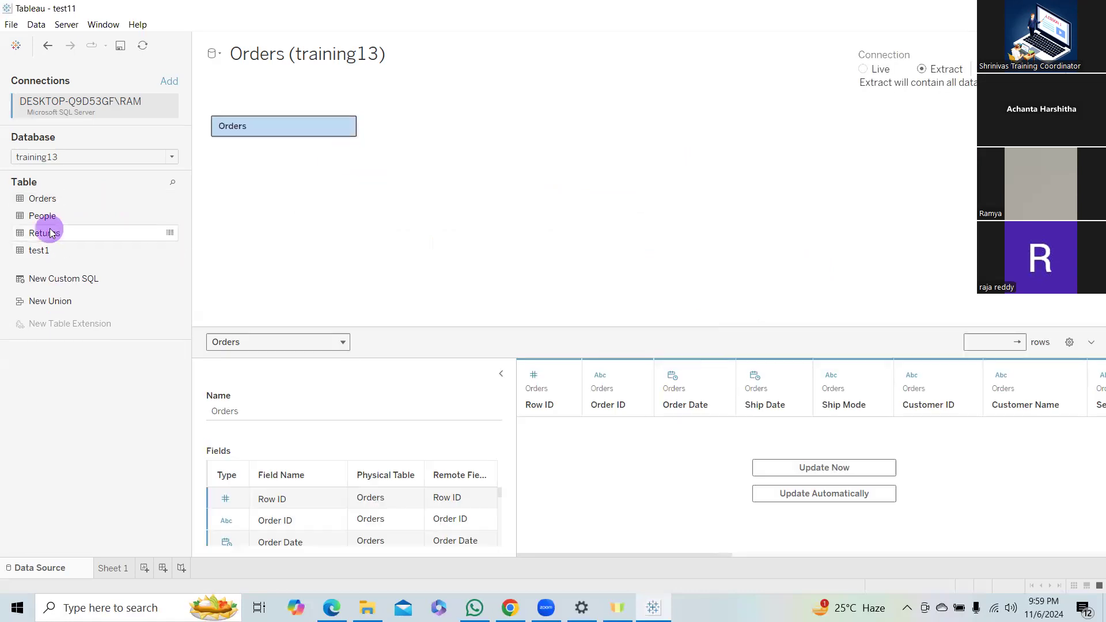
{"action": "left_click_drag", "start_coordinate": [51, 233], "coordinate": [452, 130]}
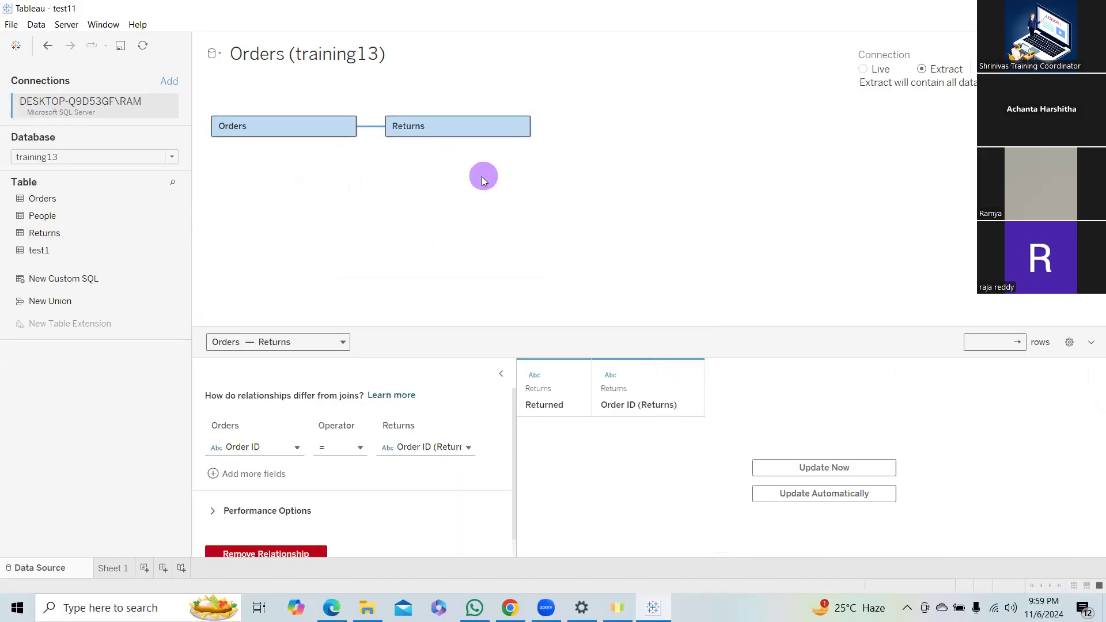
{"action": "left_click", "coordinate": [372, 128]}
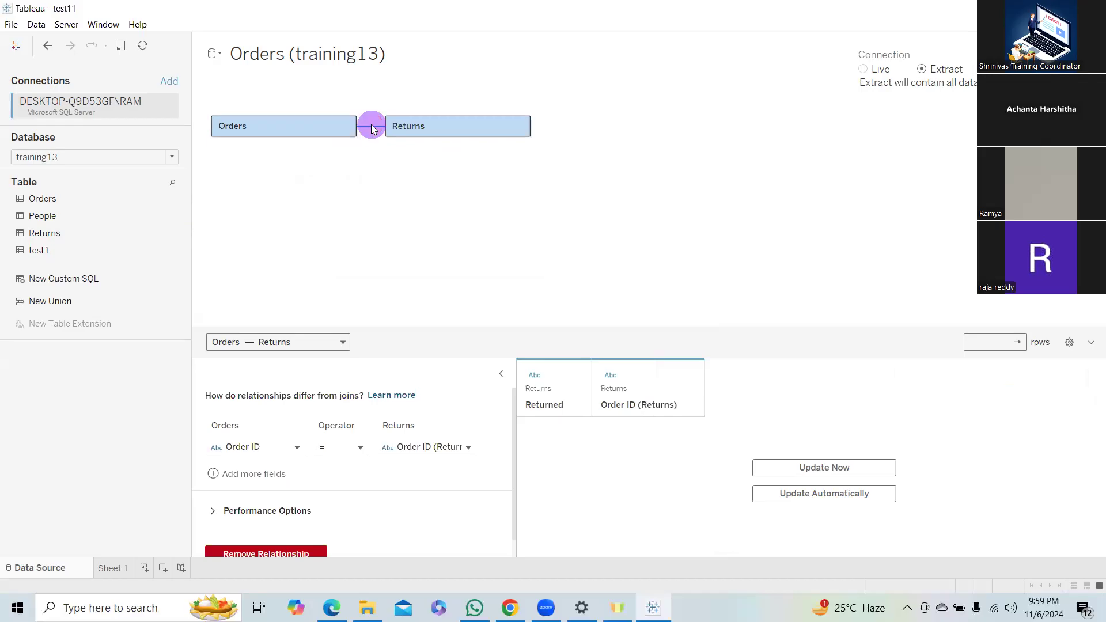
{"action": "left_click", "coordinate": [372, 128]}
Set the relationship's cardinality to Many for Orders and One for Returns in the performance options.
{"action": "left_click", "coordinate": [233, 512]}
{"action": "scroll", "coordinate": [401, 497], "scroll_direction": "down", "scroll_amount": 3}
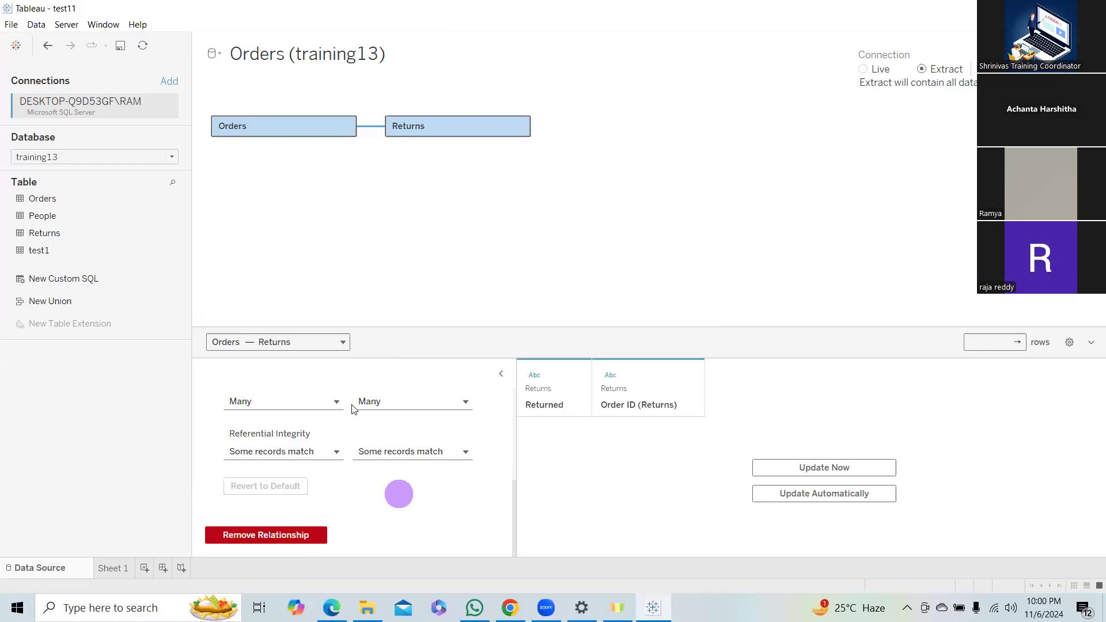
{"action": "left_click", "coordinate": [323, 402]}
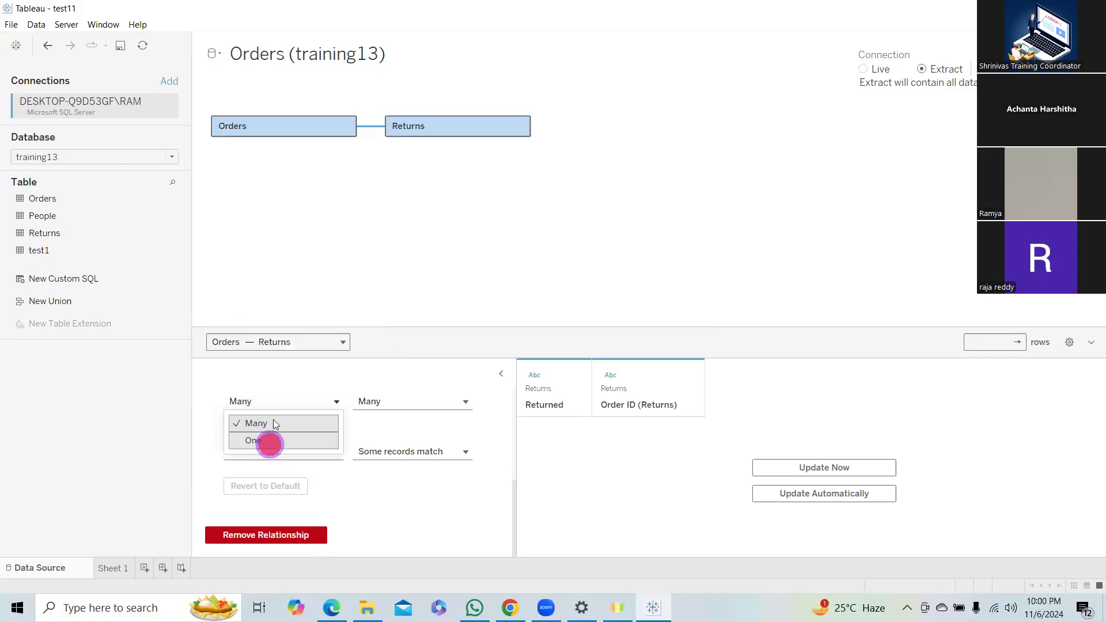
{"action": "left_click", "coordinate": [268, 442]}
{"action": "left_click", "coordinate": [434, 401]}
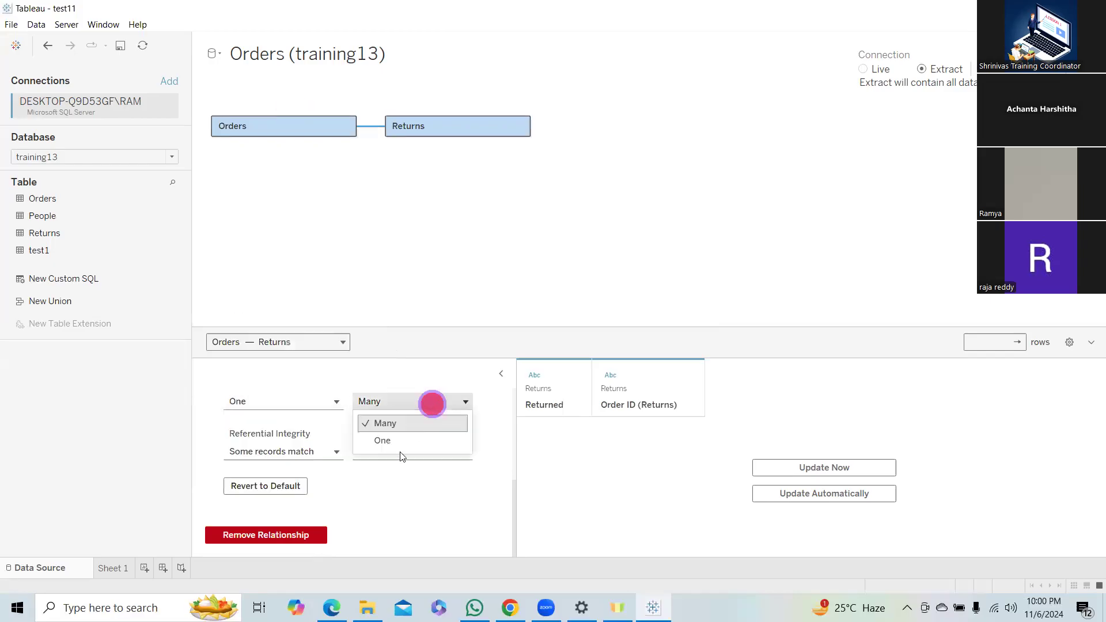
{"action": "left_click", "coordinate": [317, 403]}
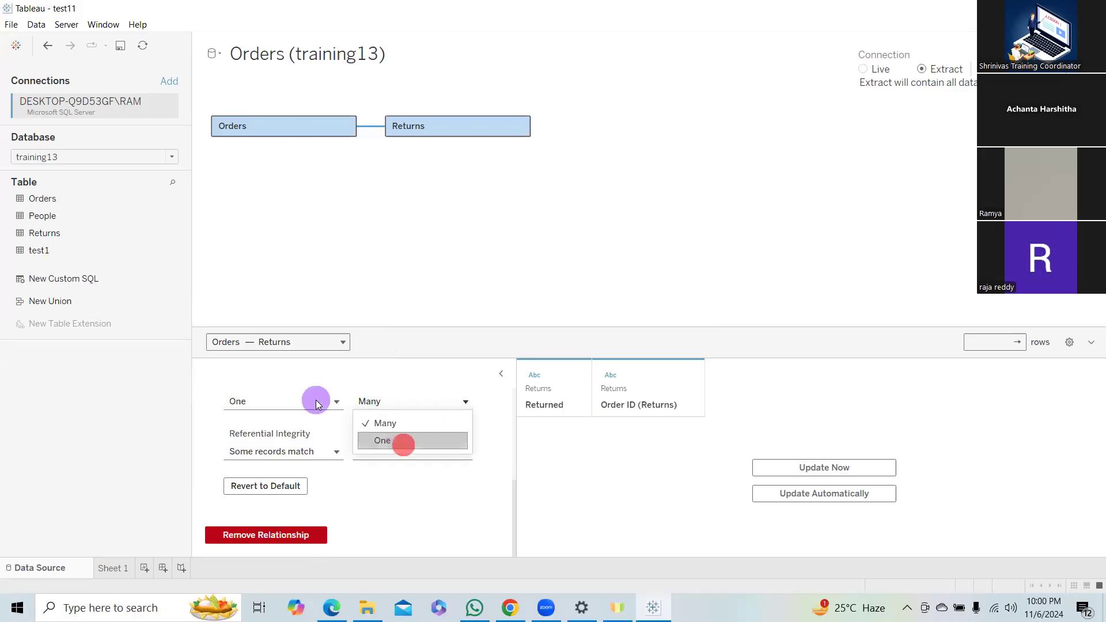
{"action": "left_click", "coordinate": [284, 425]}
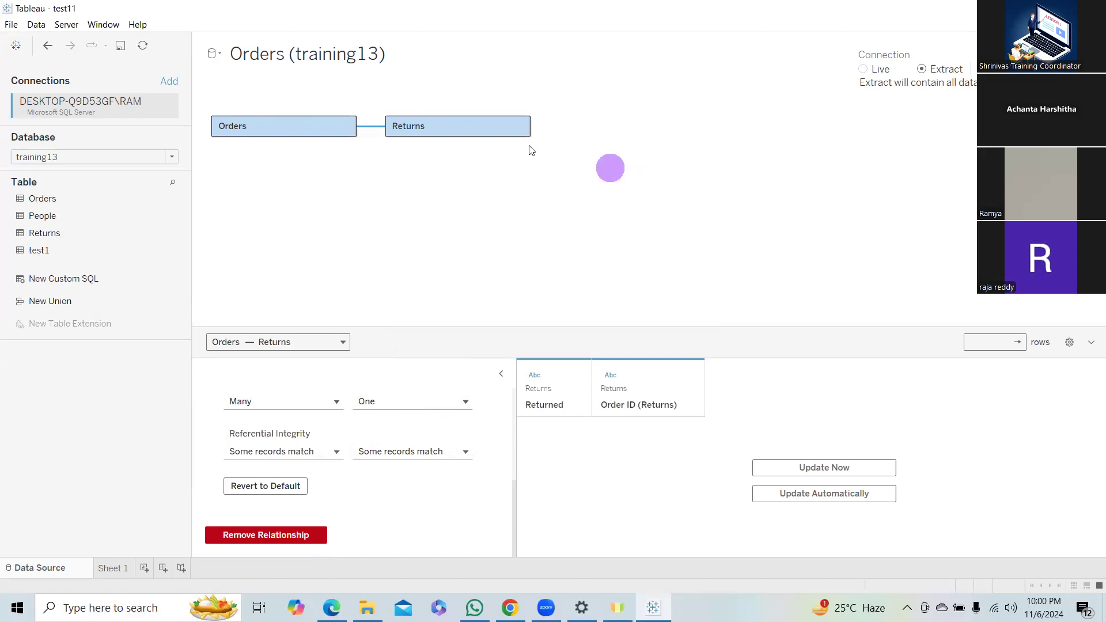
Remove the Returns table from the logical layer.
{"action": "left_click", "coordinate": [518, 128]}
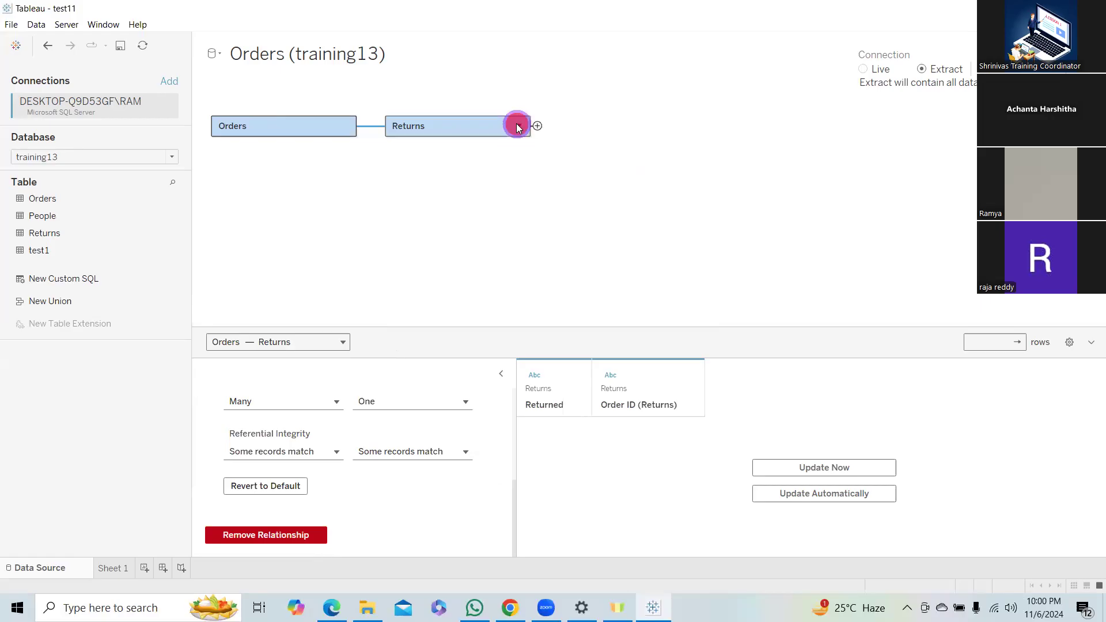
{"action": "left_click", "coordinate": [518, 127]}
{"action": "left_click", "coordinate": [562, 200]}
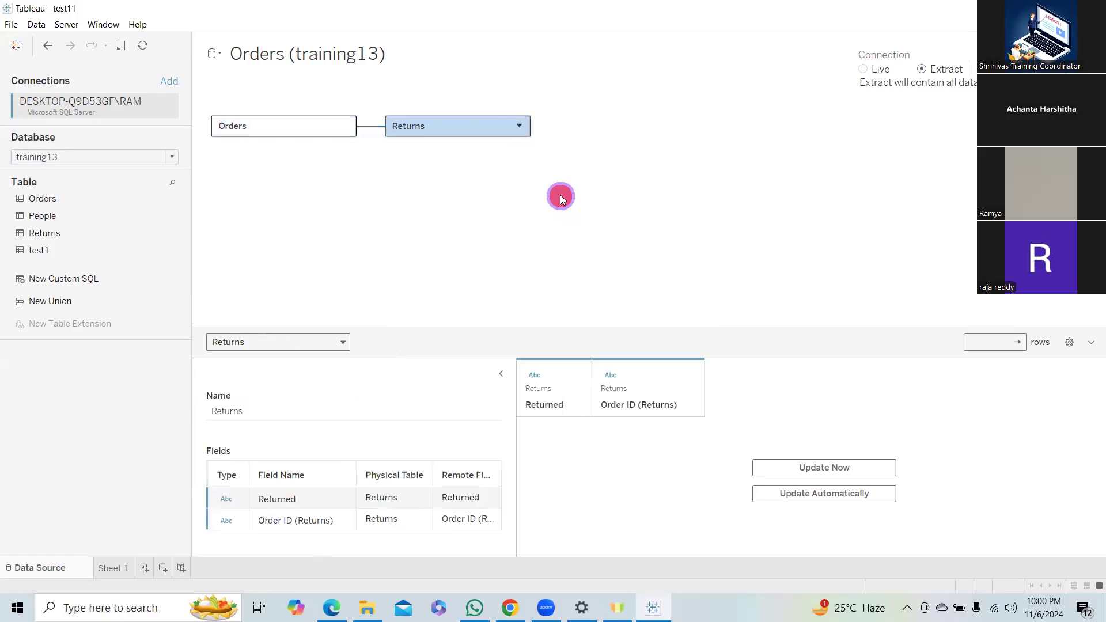
Join Returns to Orders inside the Orders physical layer, then open and close the join settings.
{"action": "left_click", "coordinate": [319, 130]}
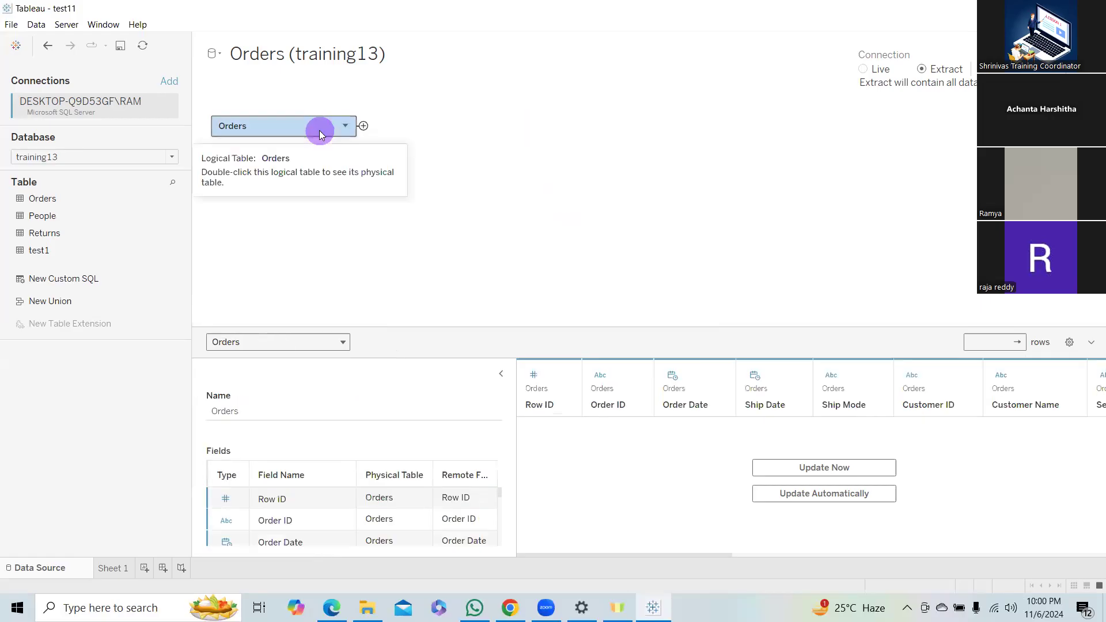
{"action": "double_click", "coordinate": [319, 130]}
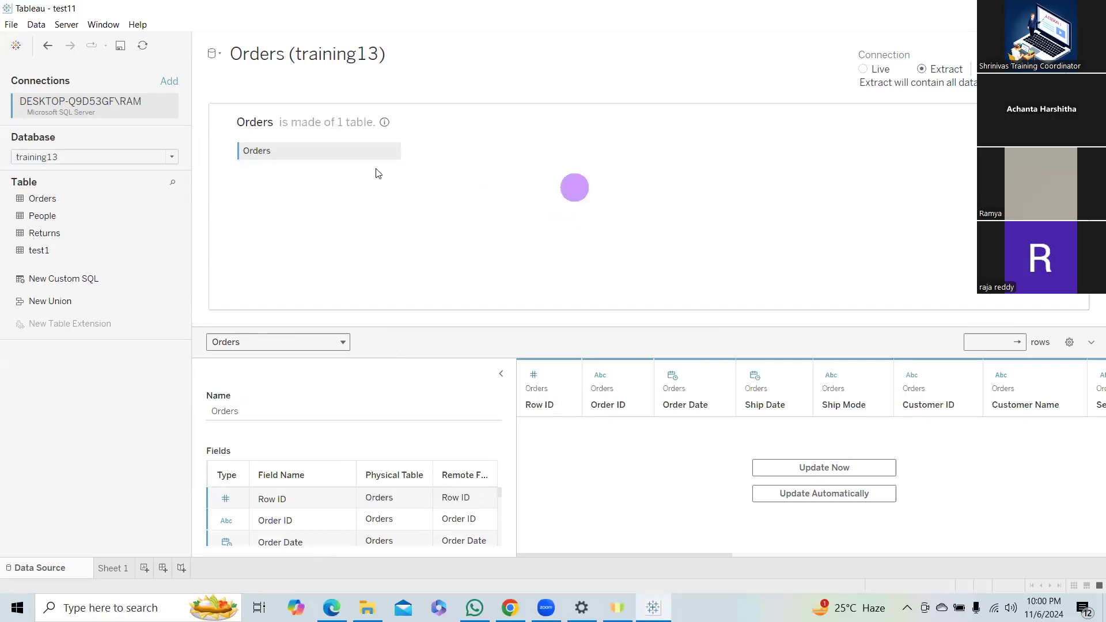
{"action": "left_click_drag", "start_coordinate": [49, 234], "coordinate": [481, 161]}
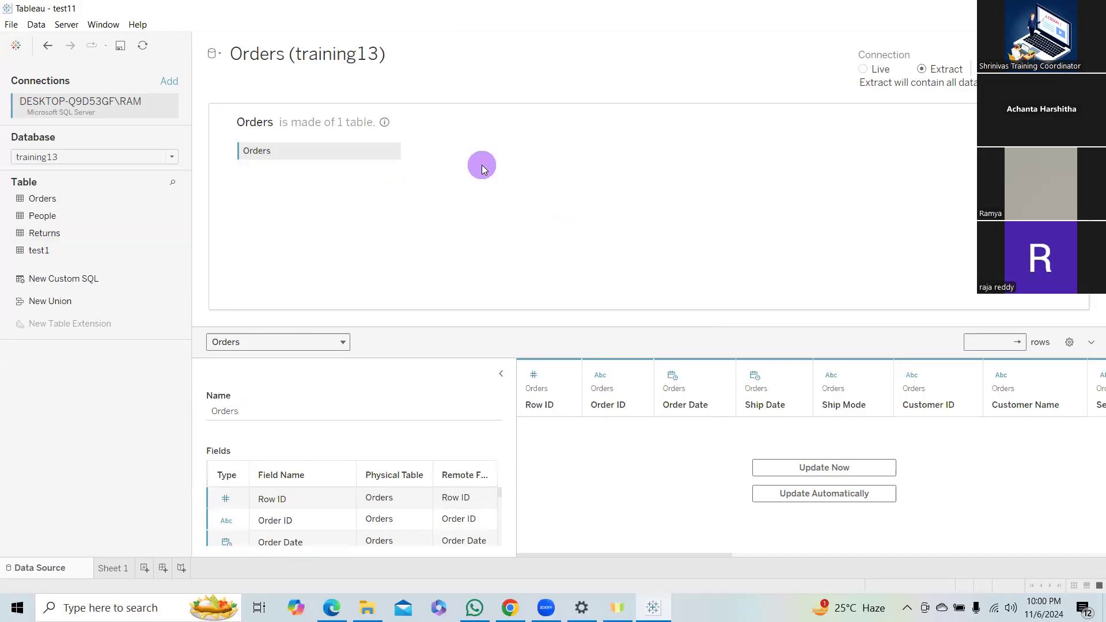
{"action": "left_click", "coordinate": [440, 165]}
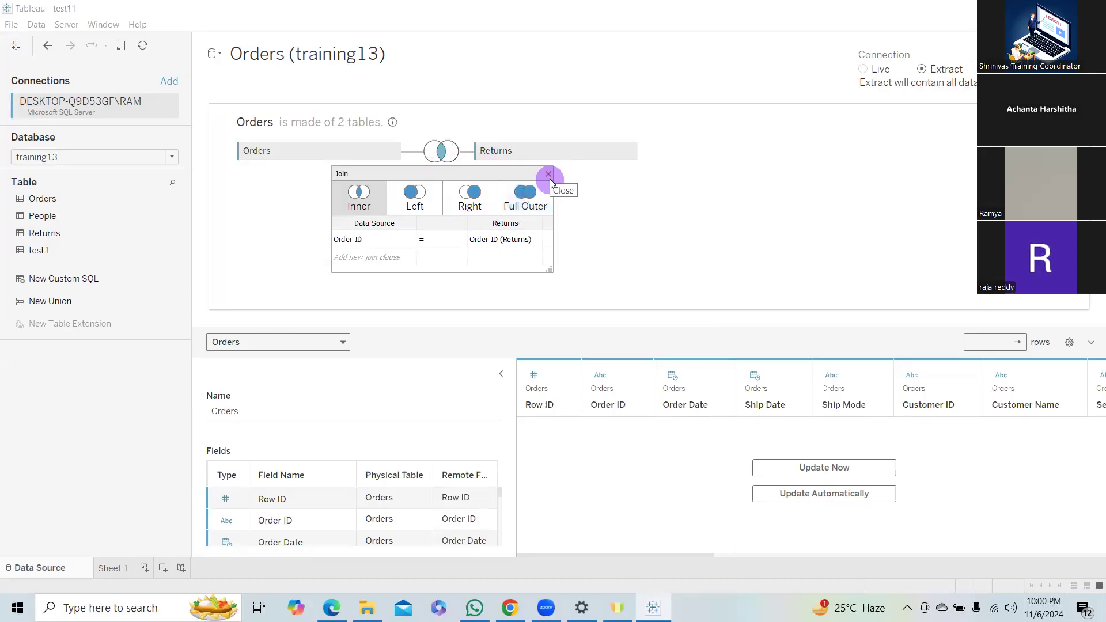
{"action": "left_click", "coordinate": [548, 173]}
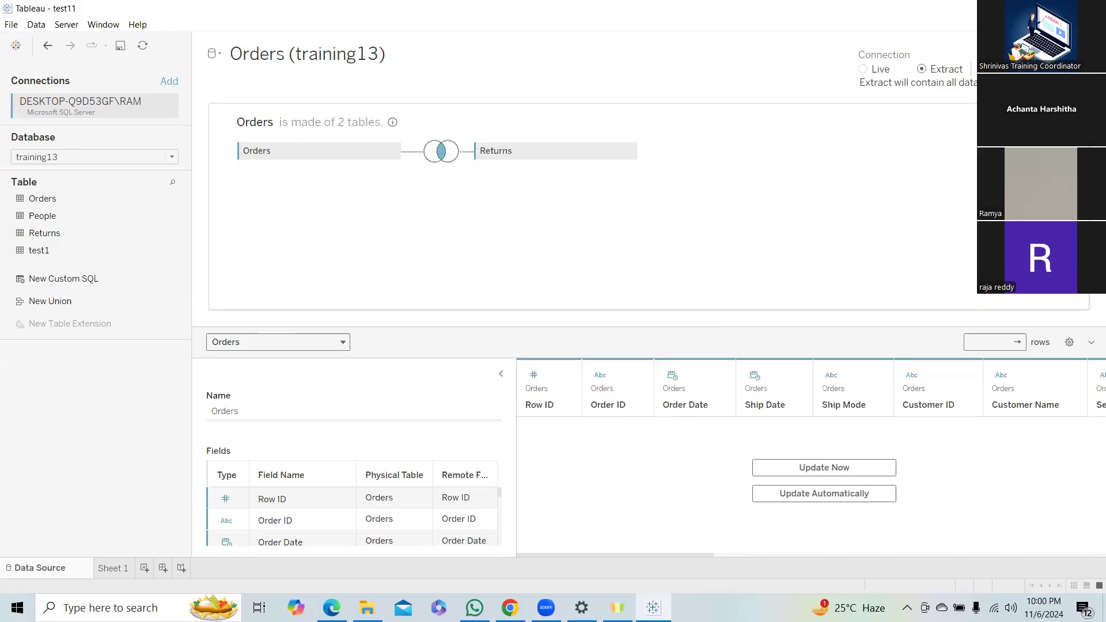
{"action": "left_click", "coordinate": [346, 125]}
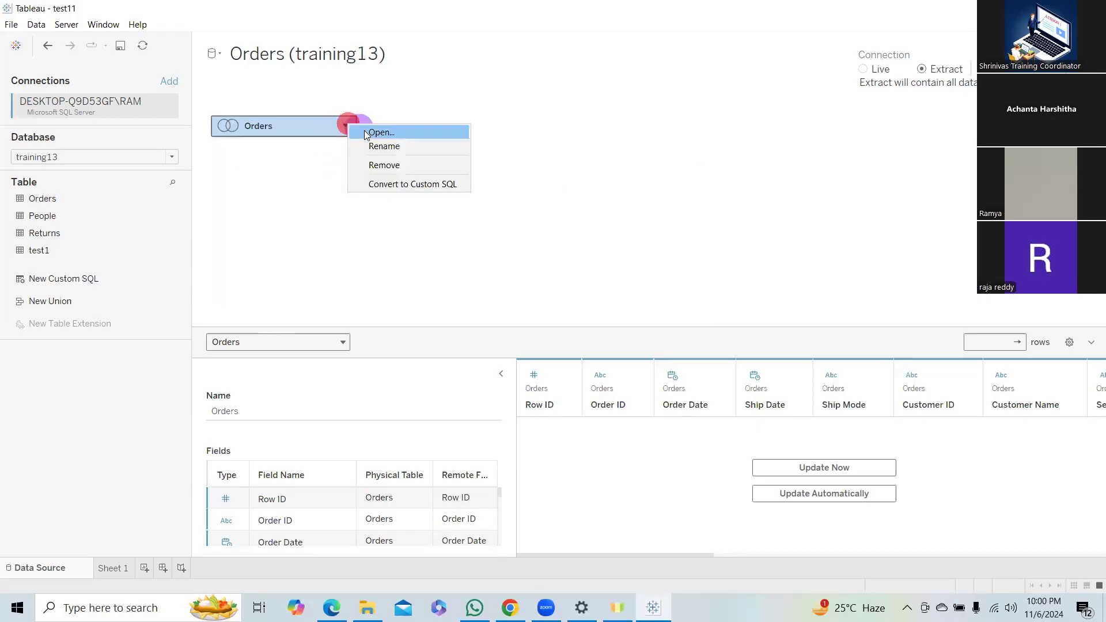
{"action": "left_click", "coordinate": [387, 147]}
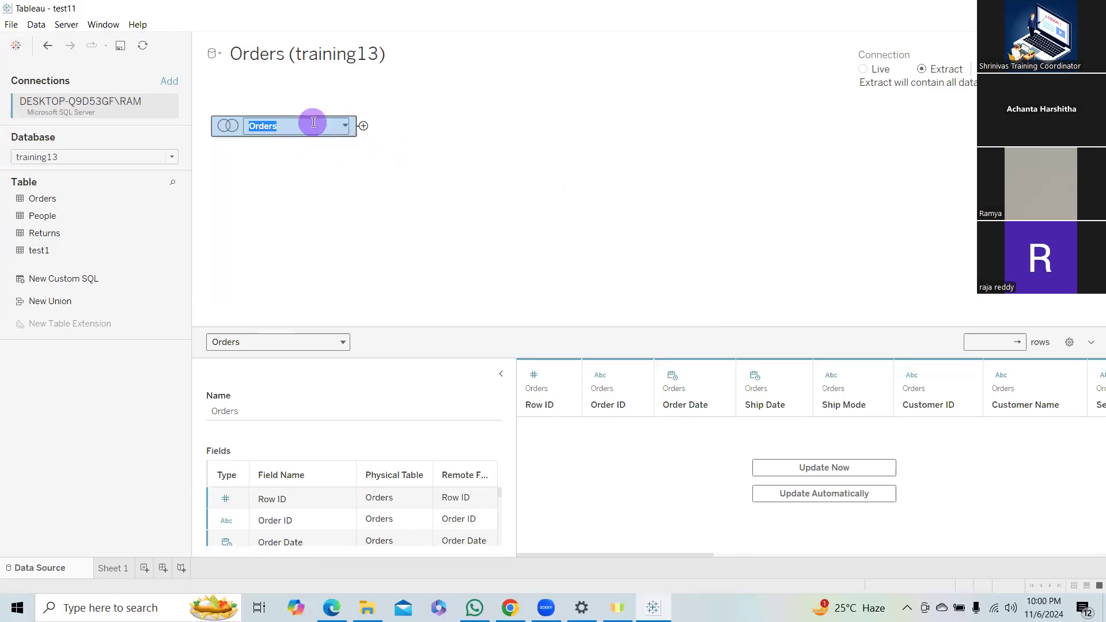
{"action": "left_click", "coordinate": [388, 122]}
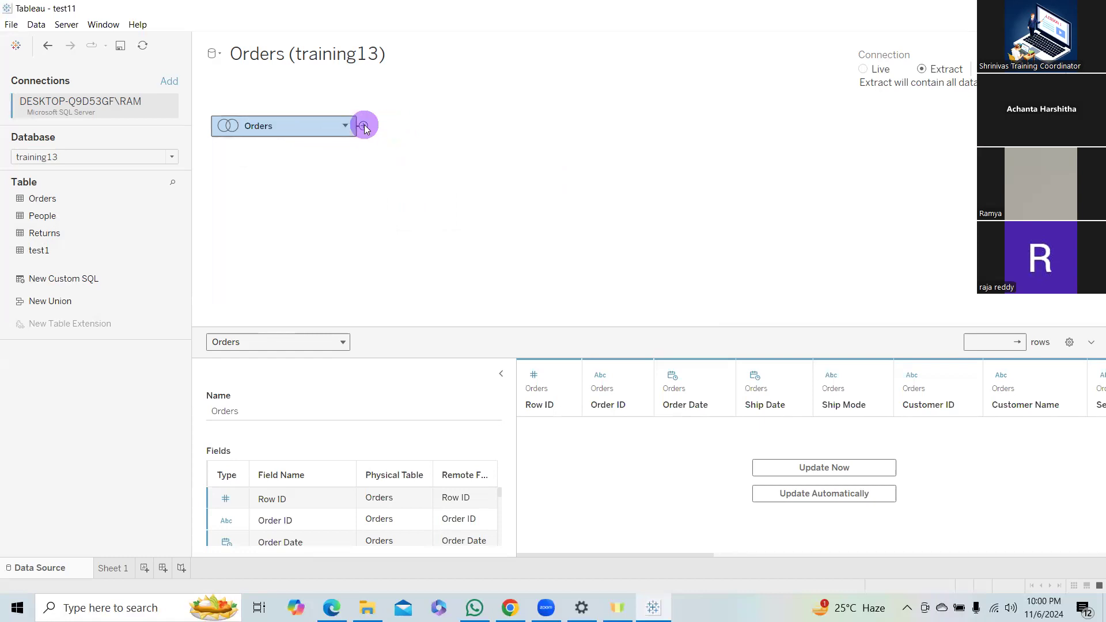
{"action": "double_click", "coordinate": [363, 126]}
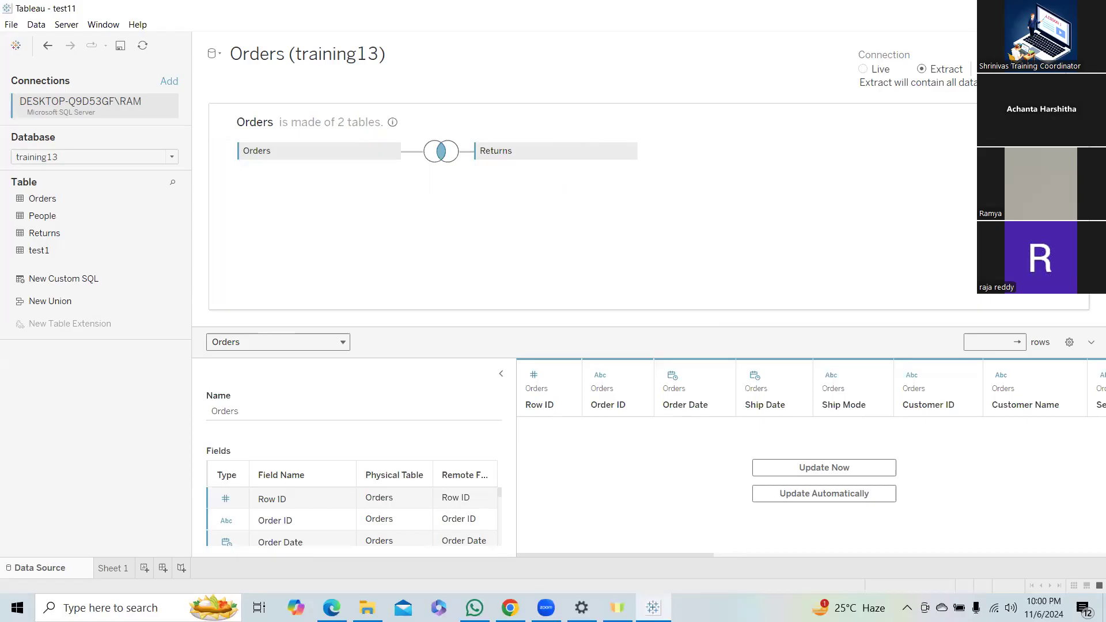
Replace the joined Orders table with a fresh Orders table and relate Returns to it in the logical layer.
{"action": "left_click", "coordinate": [1075, 117]}
{"action": "left_click", "coordinate": [345, 125]}
{"action": "left_click", "coordinate": [375, 166]}
{"action": "left_click", "coordinate": [38, 198]}
{"action": "left_click_drag", "start_coordinate": [46, 200], "coordinate": [347, 154]}
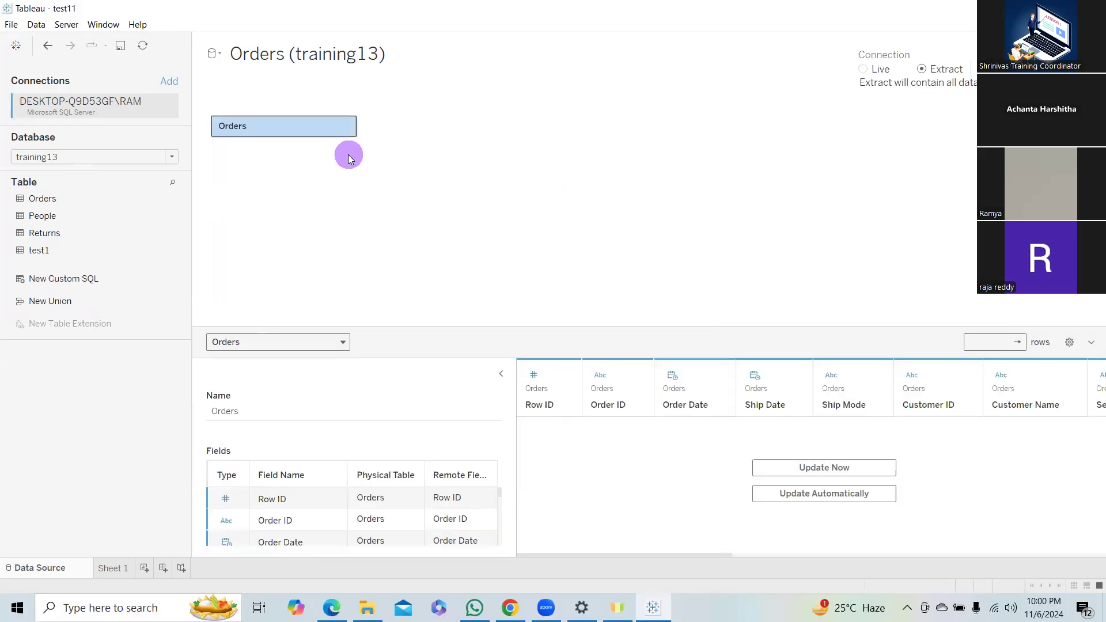
{"action": "left_click_drag", "start_coordinate": [53, 233], "coordinate": [505, 138]}
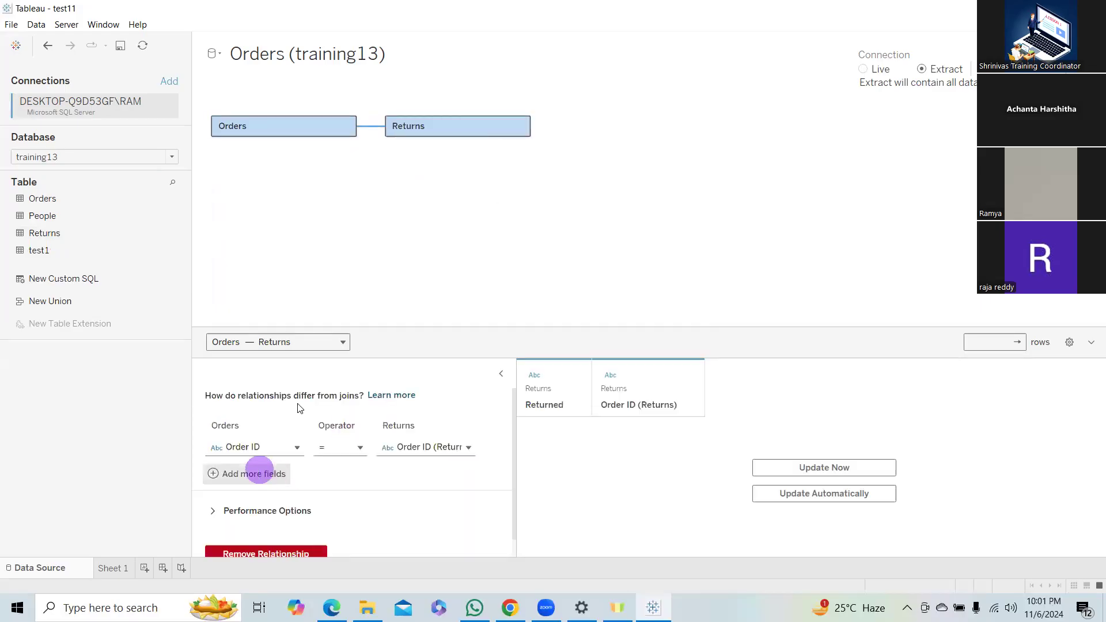
In the new Orders–Returns relationship's performance options, keep Orders' cardinality at Many and set Returns' cardinality to One.
{"action": "scroll", "coordinate": [329, 483], "scroll_direction": "down", "scroll_amount": 1}
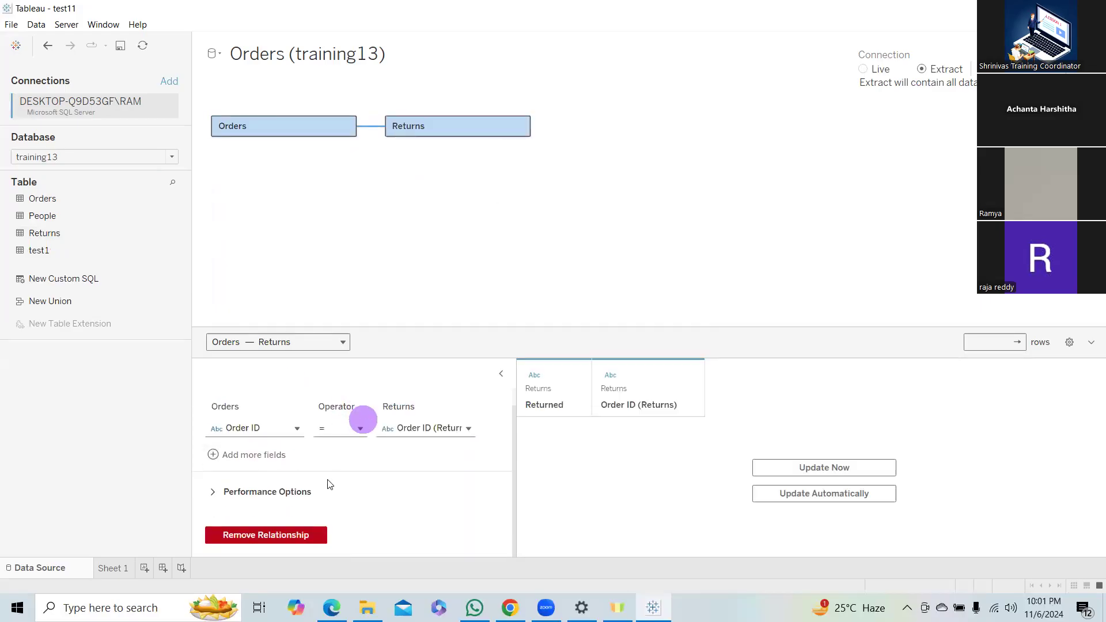
{"action": "left_click", "coordinate": [244, 491]}
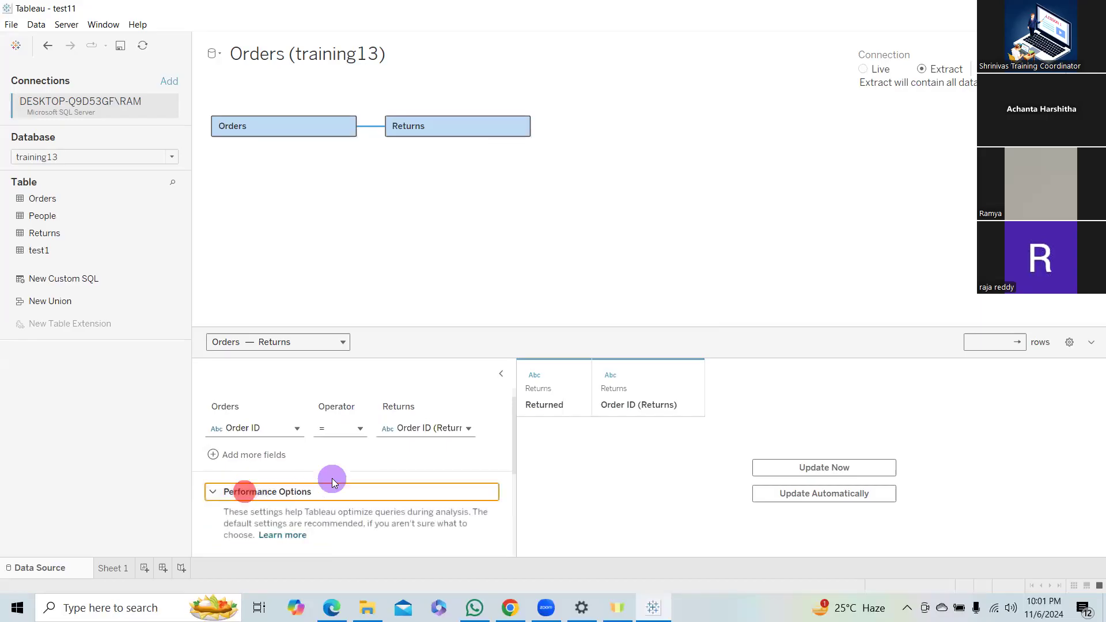
{"action": "scroll", "coordinate": [340, 478], "scroll_direction": "down", "scroll_amount": 3}
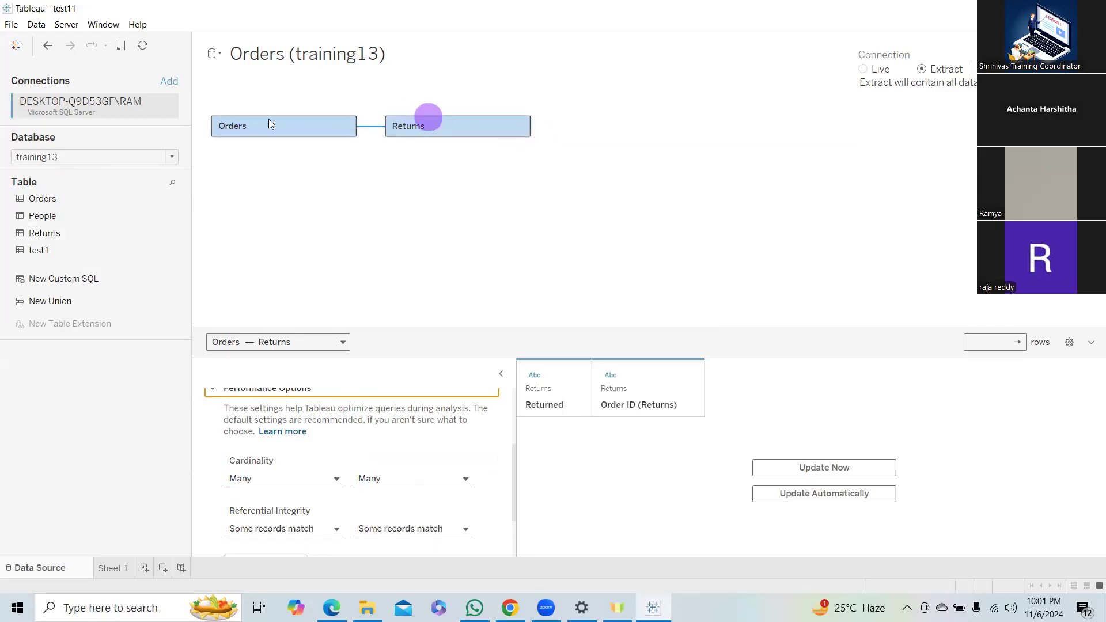
{"action": "left_click", "coordinate": [278, 140]}
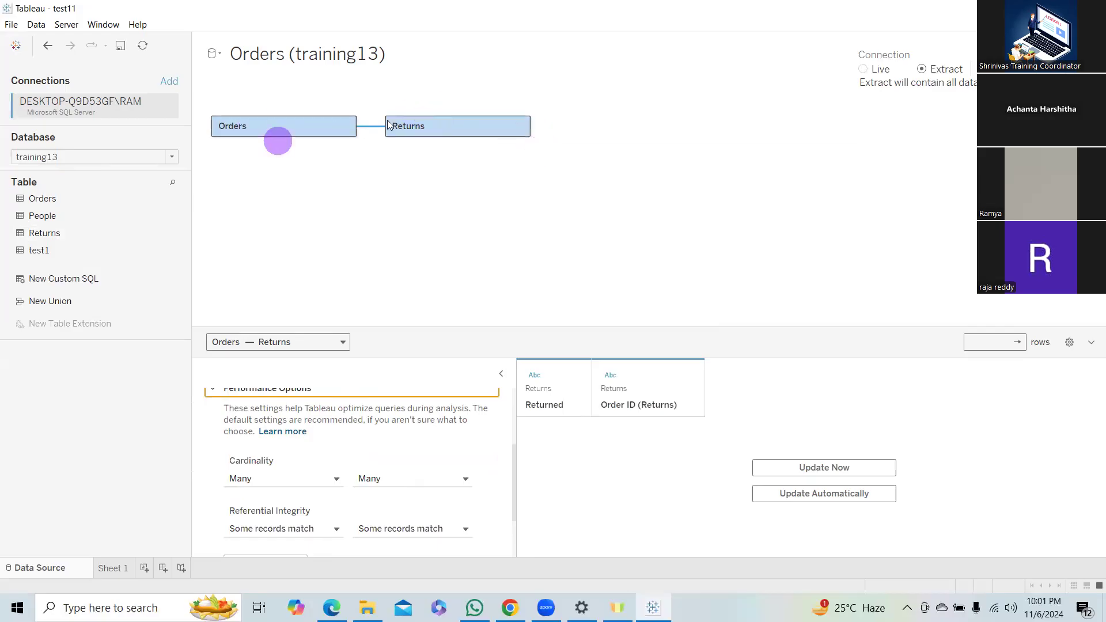
{"action": "left_click", "coordinate": [293, 122]}
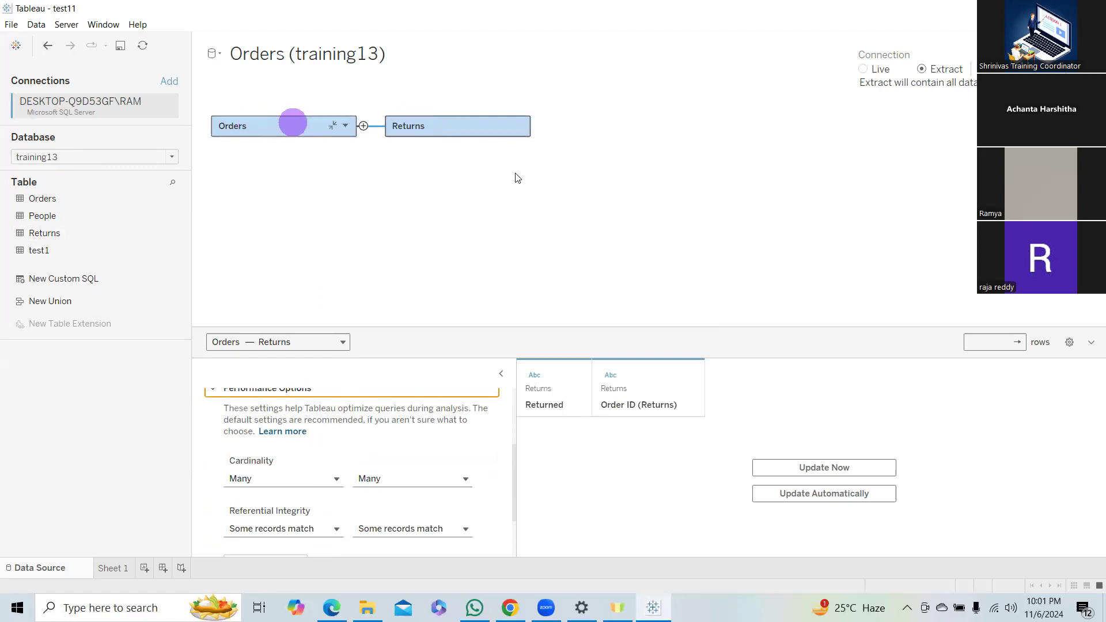
{"action": "left_click", "coordinate": [531, 191]}
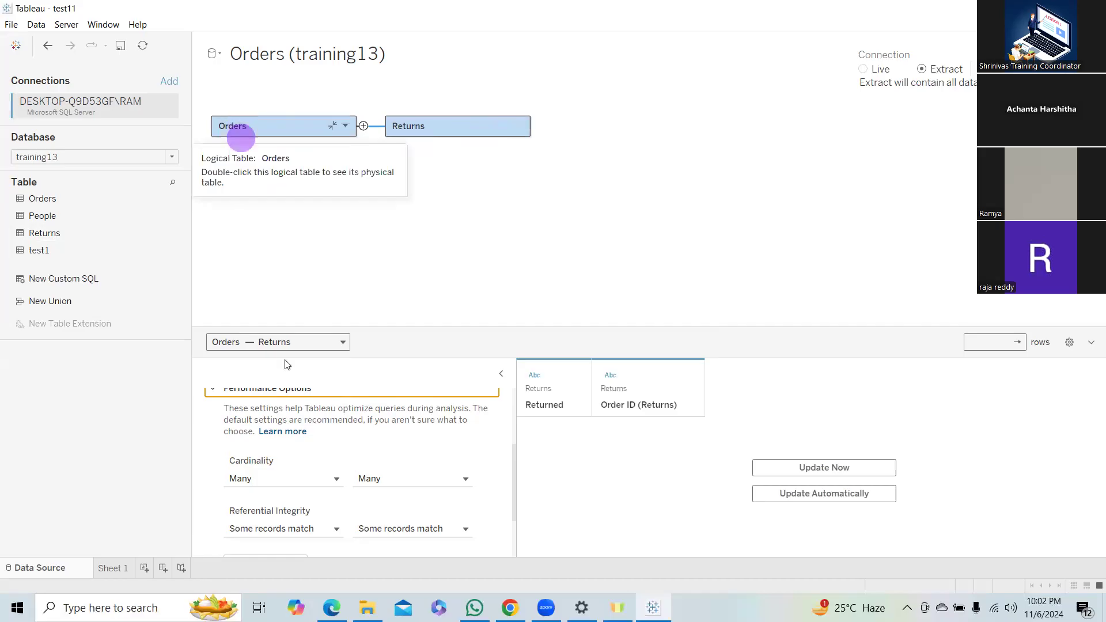
{"action": "left_click", "coordinate": [326, 478]}
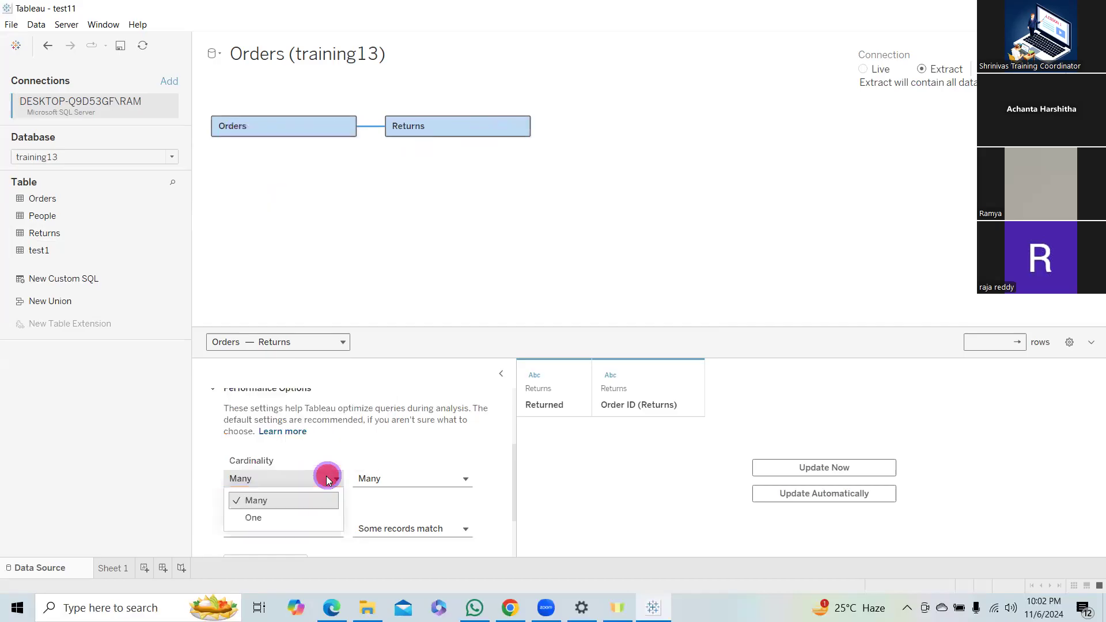
{"action": "left_click", "coordinate": [265, 505]}
{"action": "left_click", "coordinate": [449, 481]}
{"action": "left_click", "coordinate": [423, 519]}
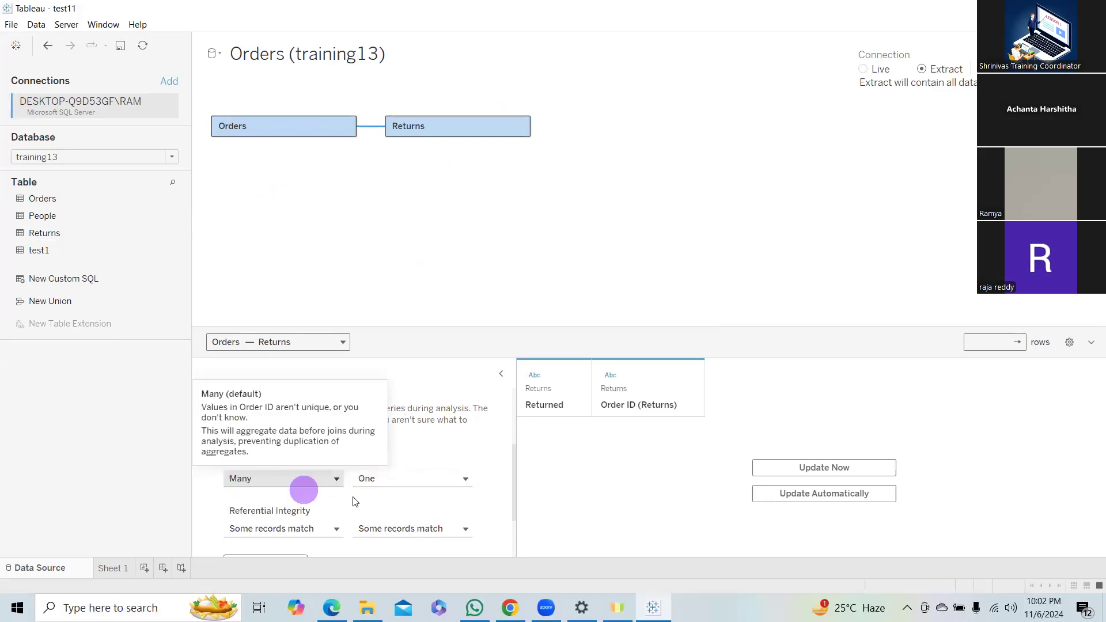
Add a Microsoft Excel connection to the 1.27 MB Sample - Superstore workbook in the PM folder.
{"action": "scroll", "coordinate": [396, 491], "scroll_direction": "down", "scroll_amount": 1}
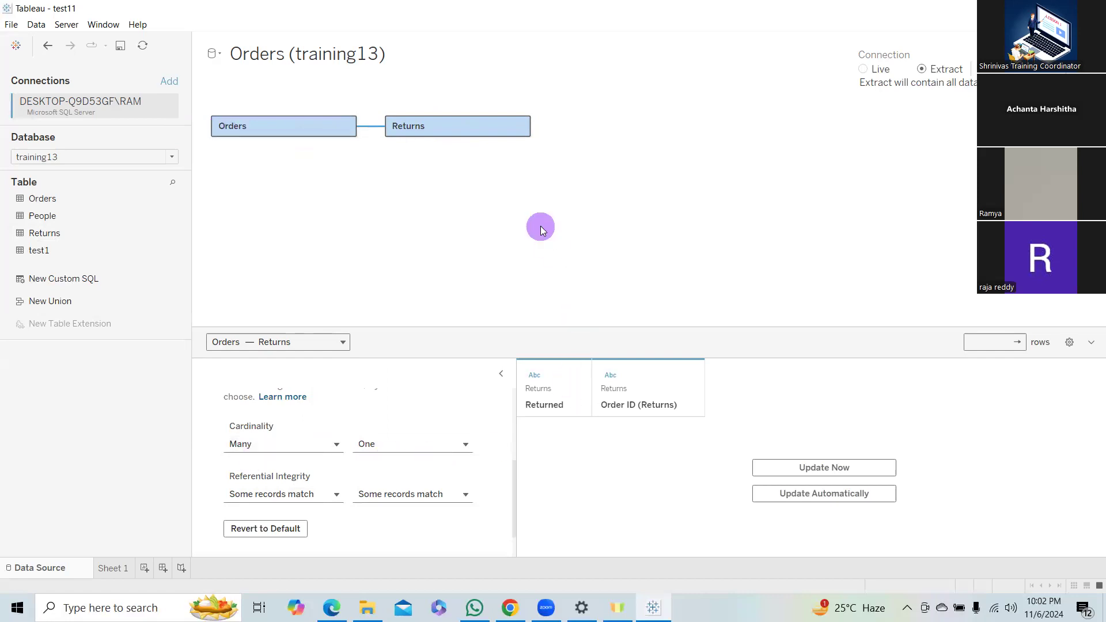
{"action": "scroll", "coordinate": [441, 437], "scroll_direction": "up", "scroll_amount": 3}
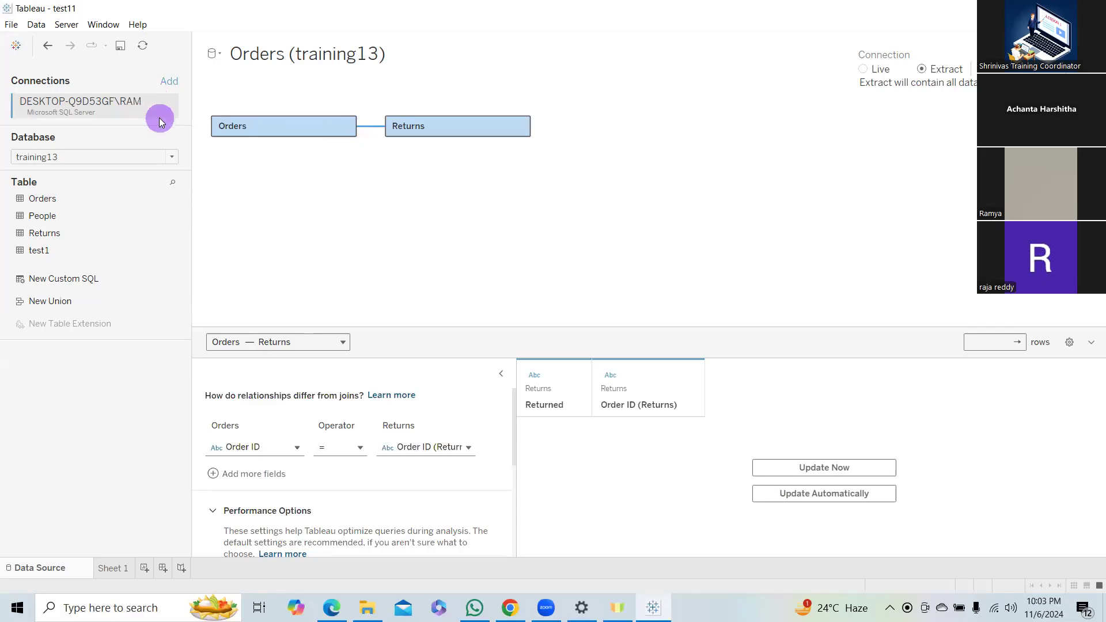
{"action": "left_click", "coordinate": [169, 81]}
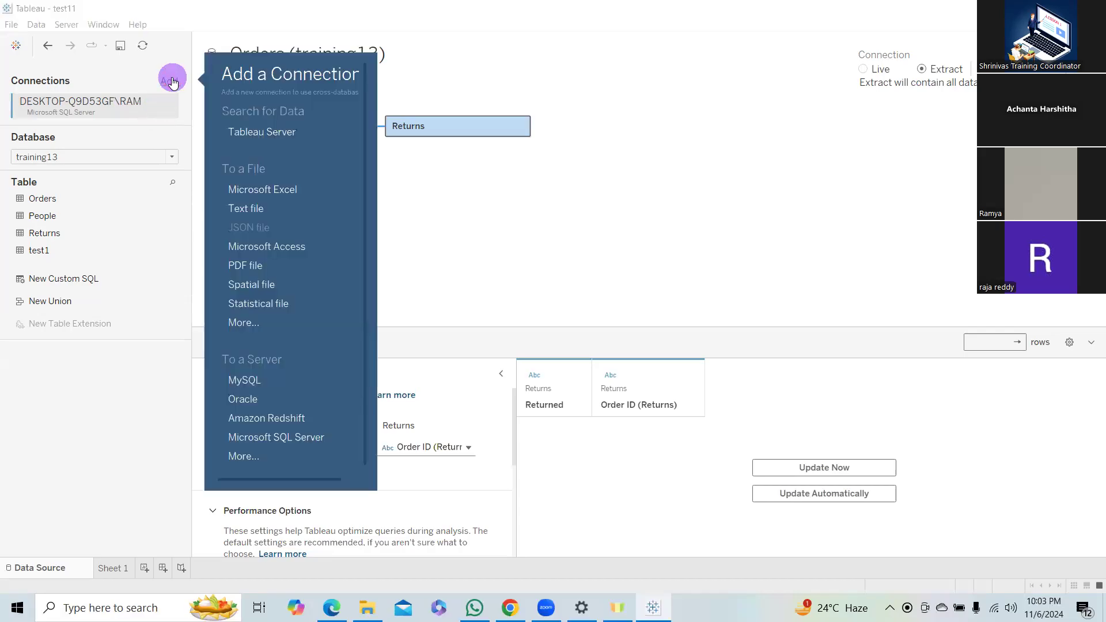
{"action": "left_click", "coordinate": [253, 190]}
{"action": "left_click", "coordinate": [766, 133]}
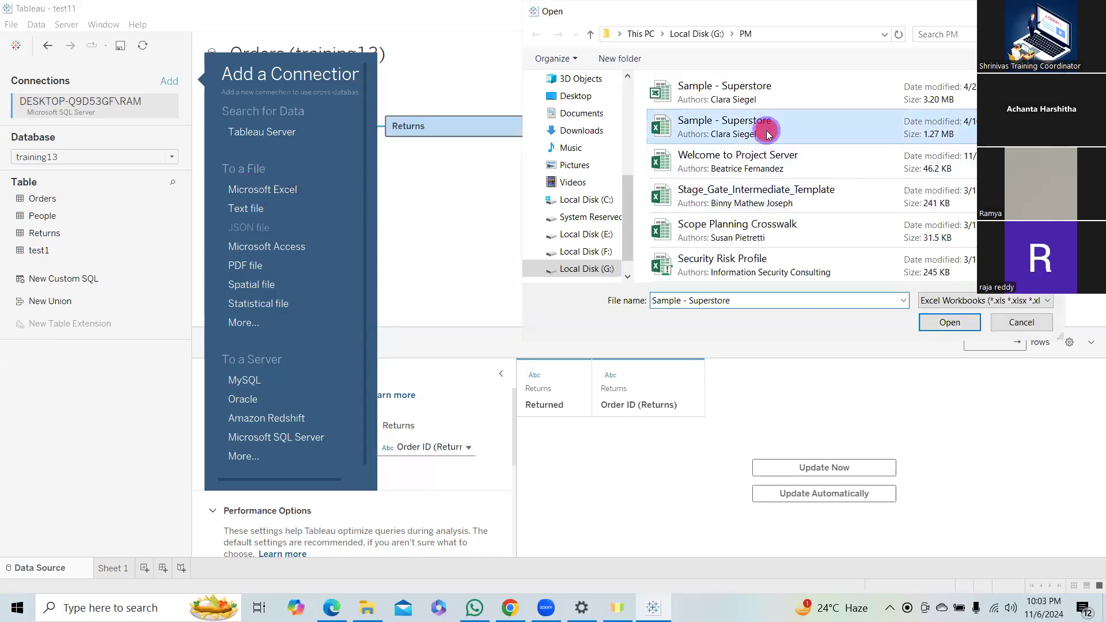
{"action": "left_click", "coordinate": [949, 322]}
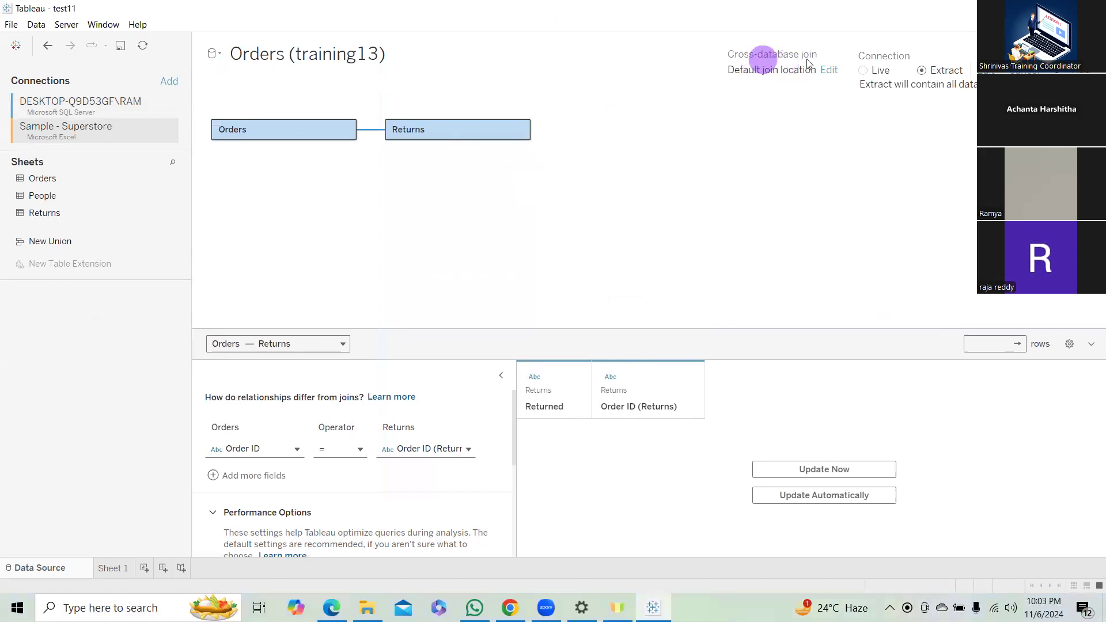
Review the options for where the cross-database join is performed, then dismiss them without changes.
{"action": "left_click", "coordinate": [829, 69]}
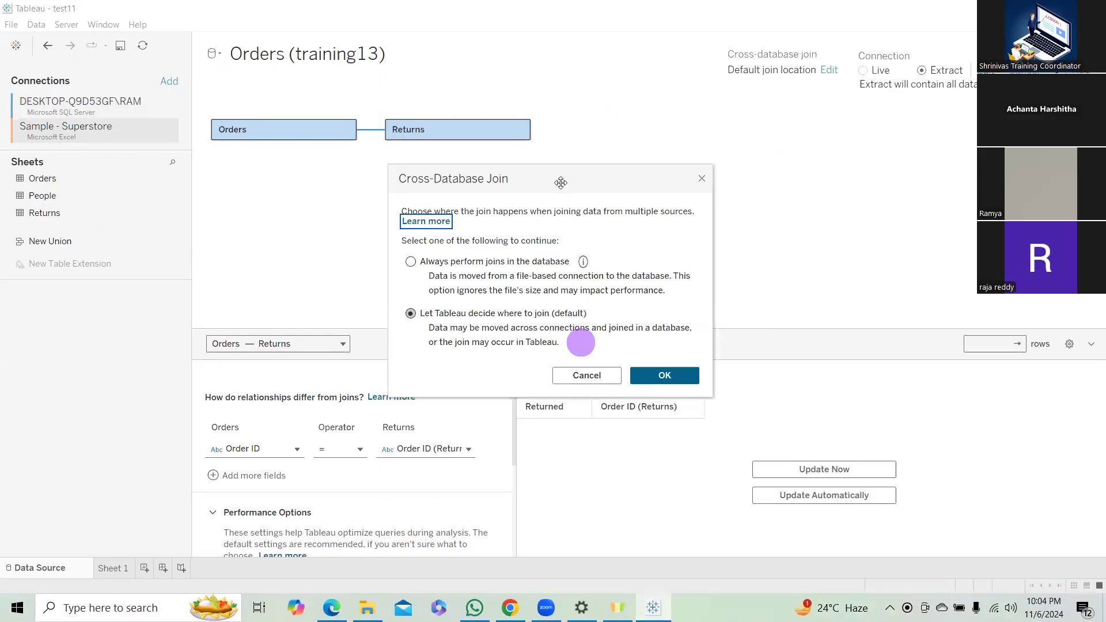
{"action": "left_click", "coordinate": [699, 175]}
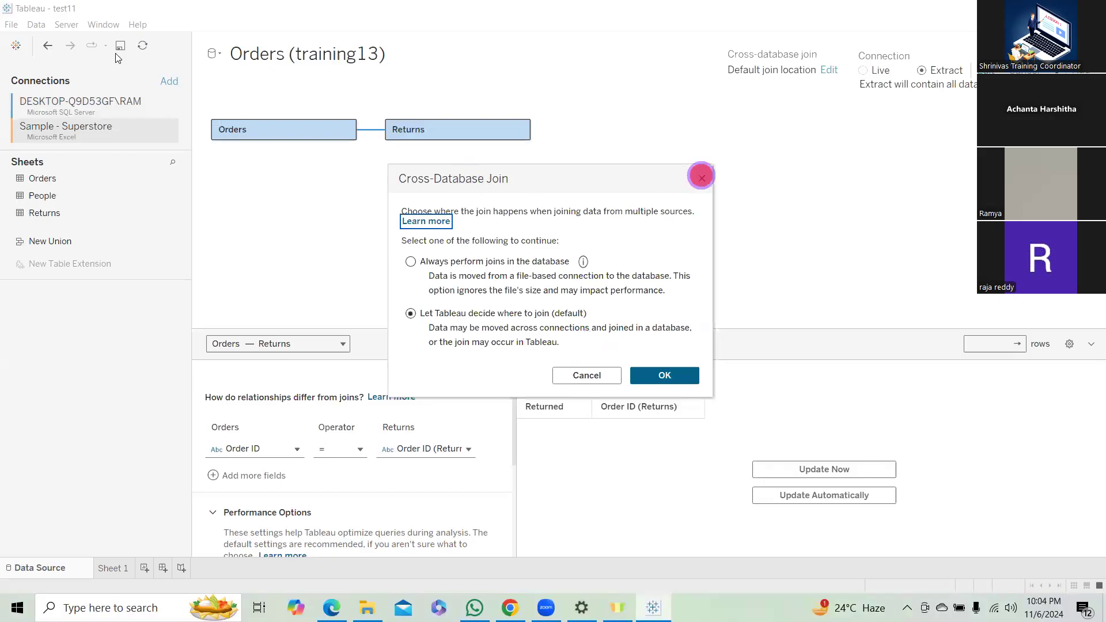
{"action": "left_click", "coordinate": [36, 25]}
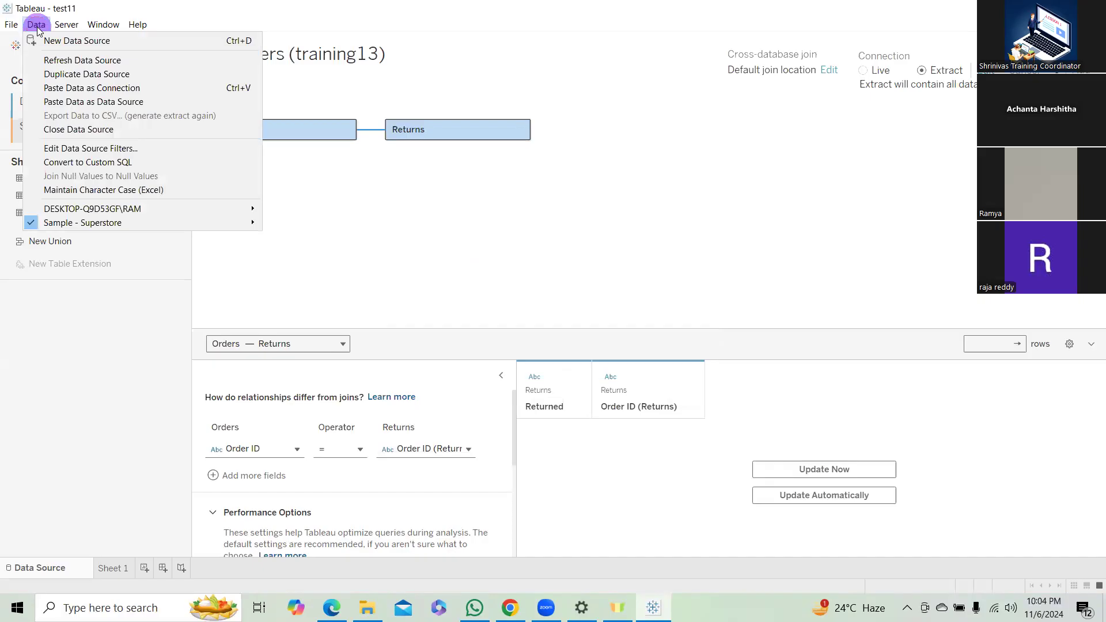
{"action": "left_click", "coordinate": [347, 223]}
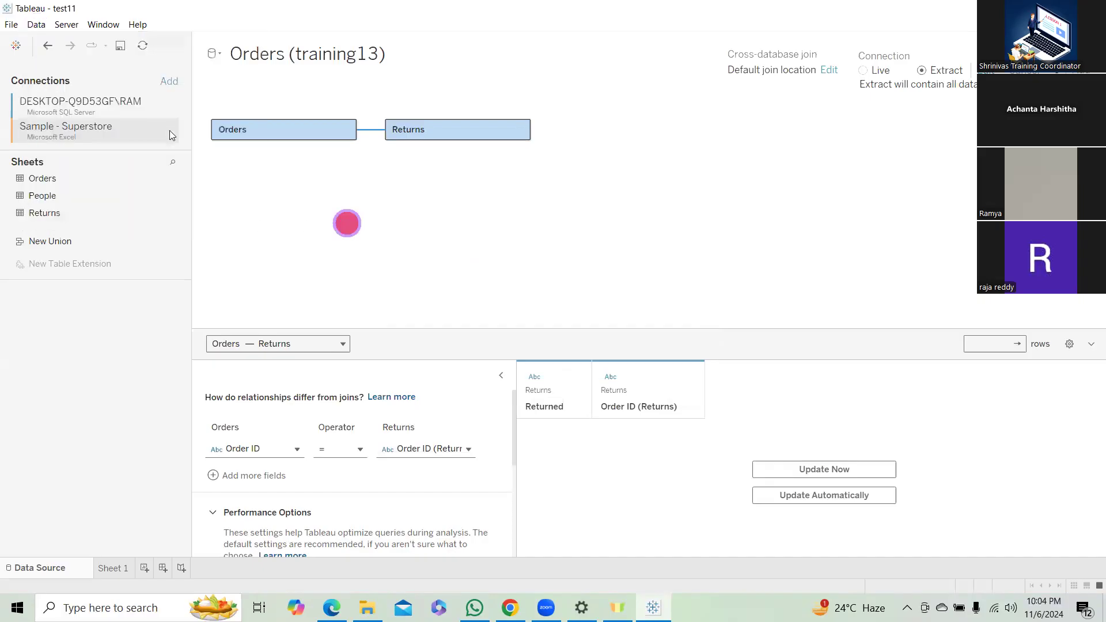
{"action": "right_click", "coordinate": [169, 131]}
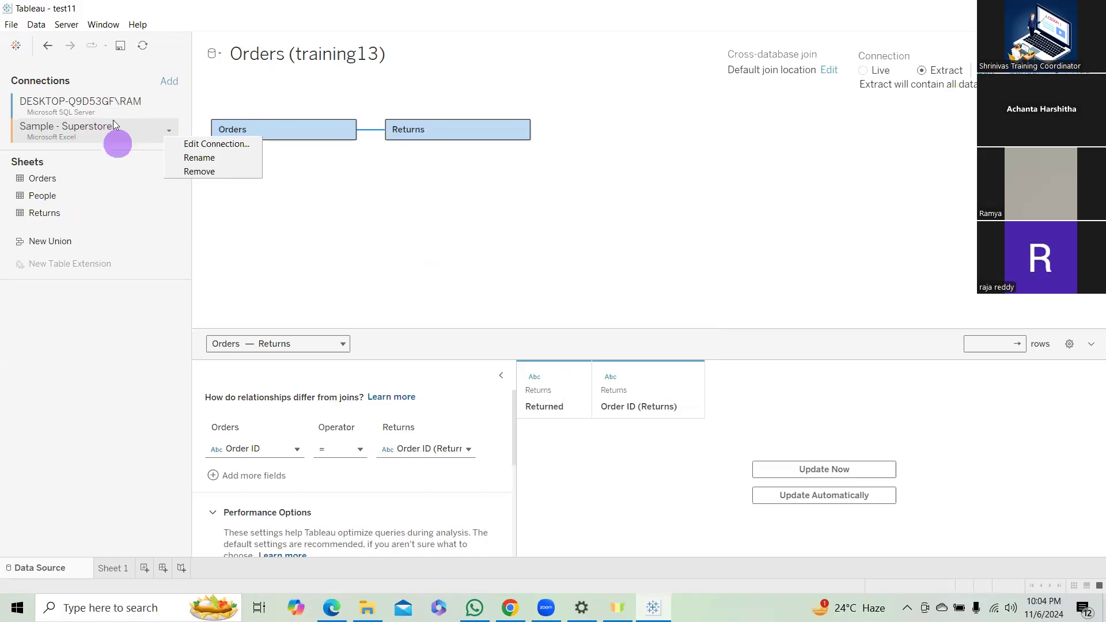
{"action": "left_click", "coordinate": [301, 231]}
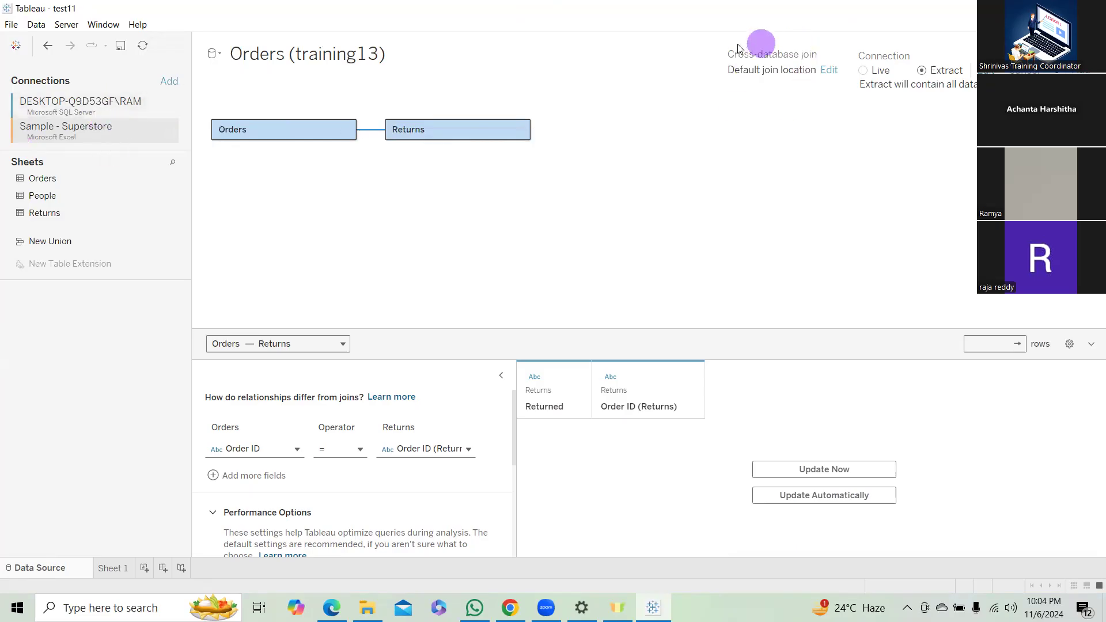
Set the cross-database join location to the default option, Let Tableau decide where to join.
{"action": "left_click", "coordinate": [831, 72]}
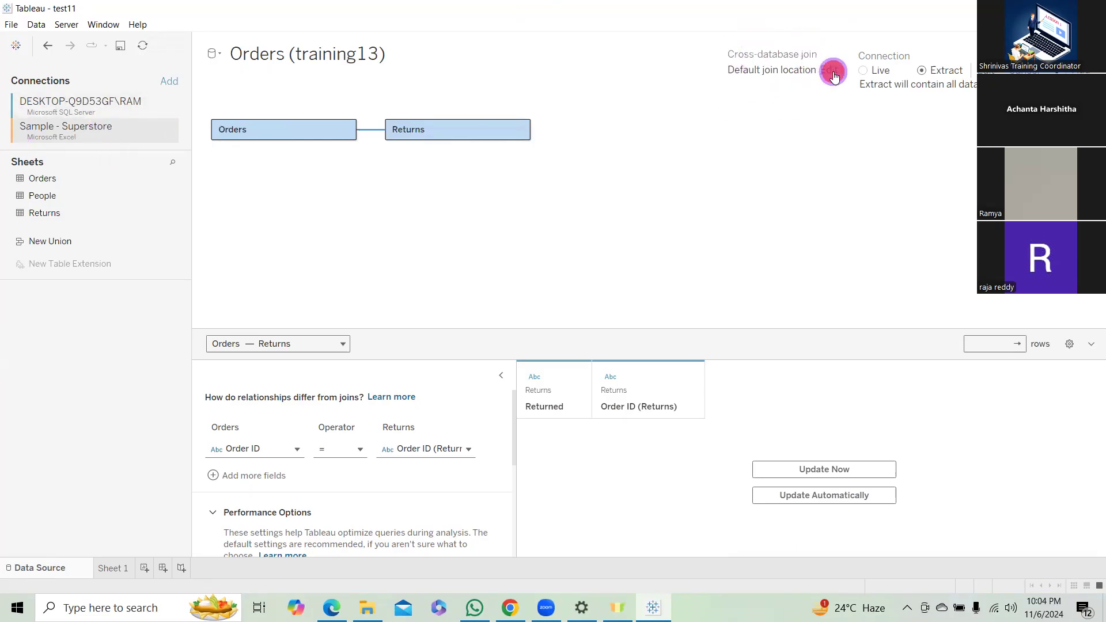
{"action": "left_click", "coordinate": [836, 75]}
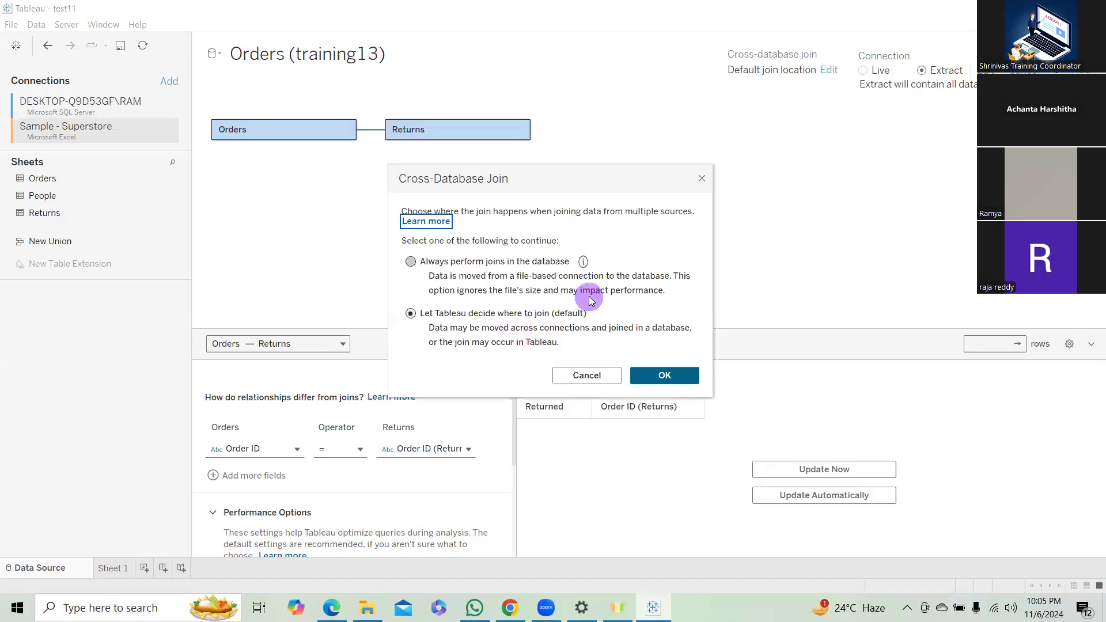
{"action": "left_click", "coordinate": [668, 379]}
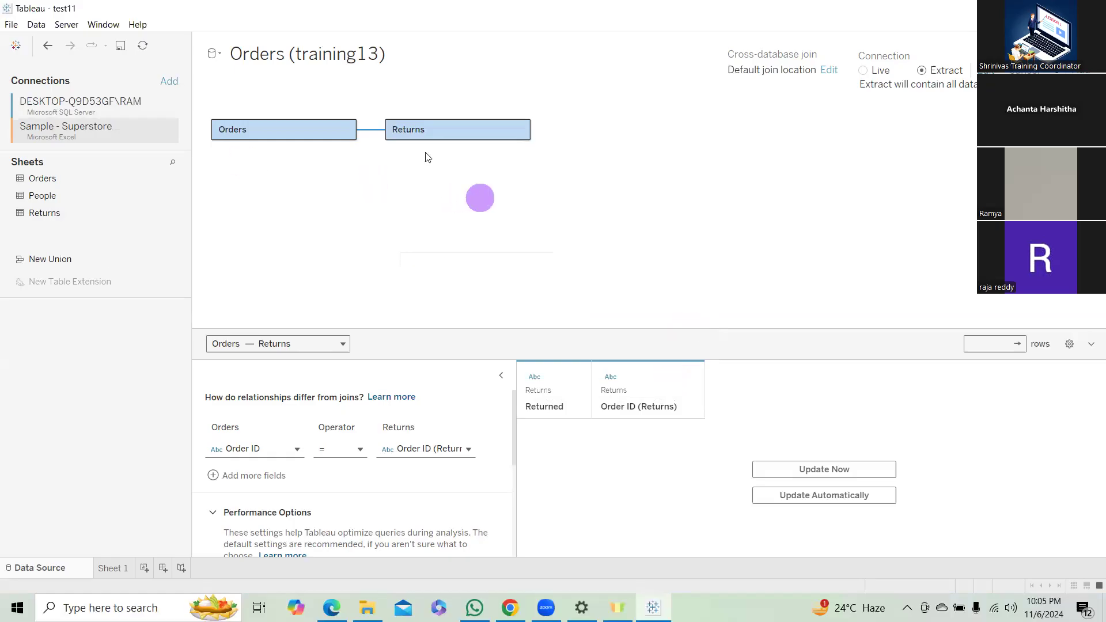
Replace the SQL Server Returns table with the Returns sheet from Sample - Superstore, related to Orders, and accept the data movement notice.
{"action": "left_click", "coordinate": [516, 129]}
{"action": "left_click", "coordinate": [520, 128]}
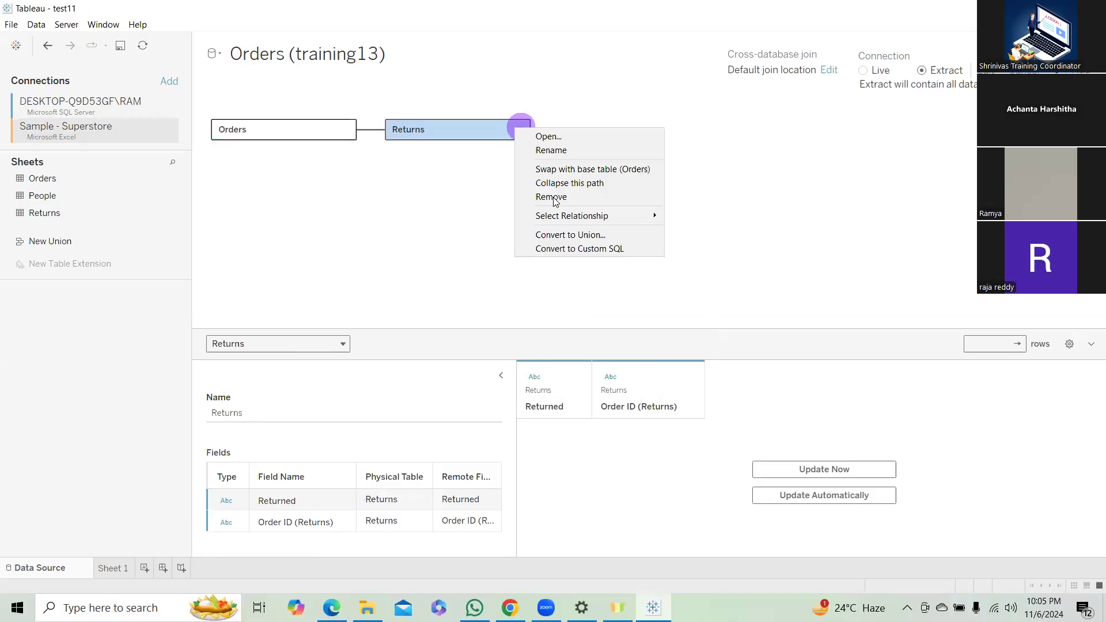
{"action": "left_click", "coordinate": [554, 196]}
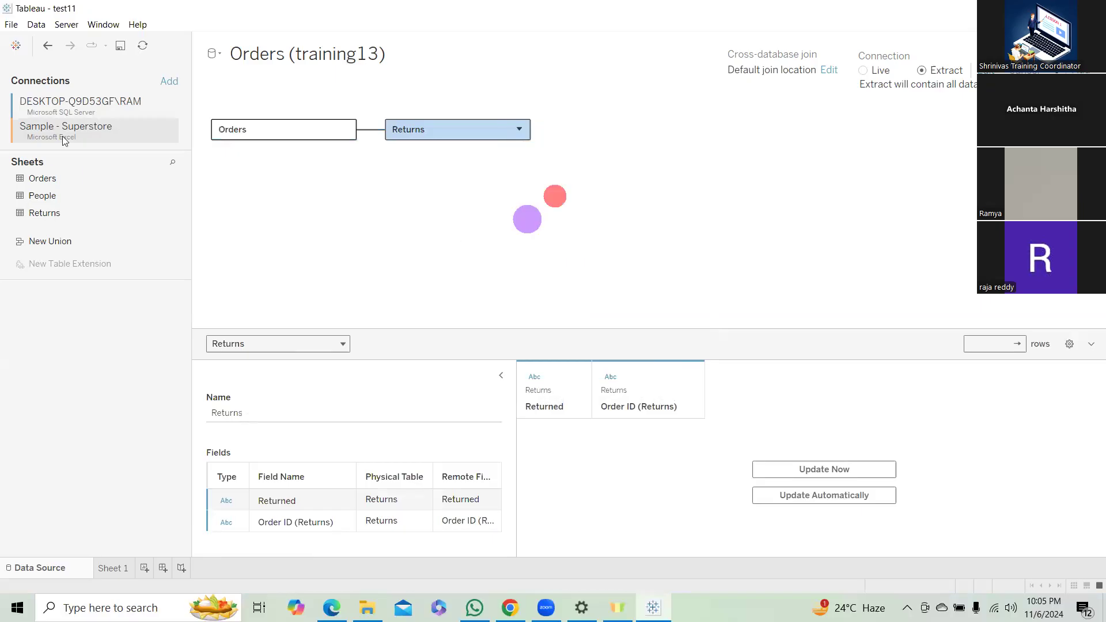
{"action": "left_click_drag", "start_coordinate": [43, 213], "coordinate": [467, 256]}
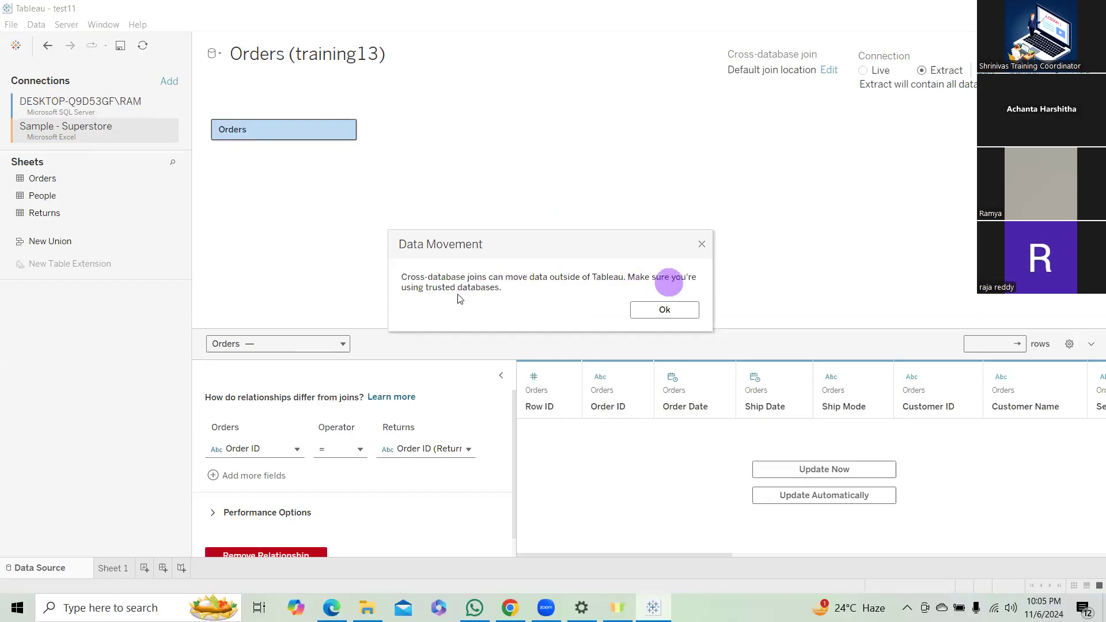
{"action": "left_click", "coordinate": [666, 311]}
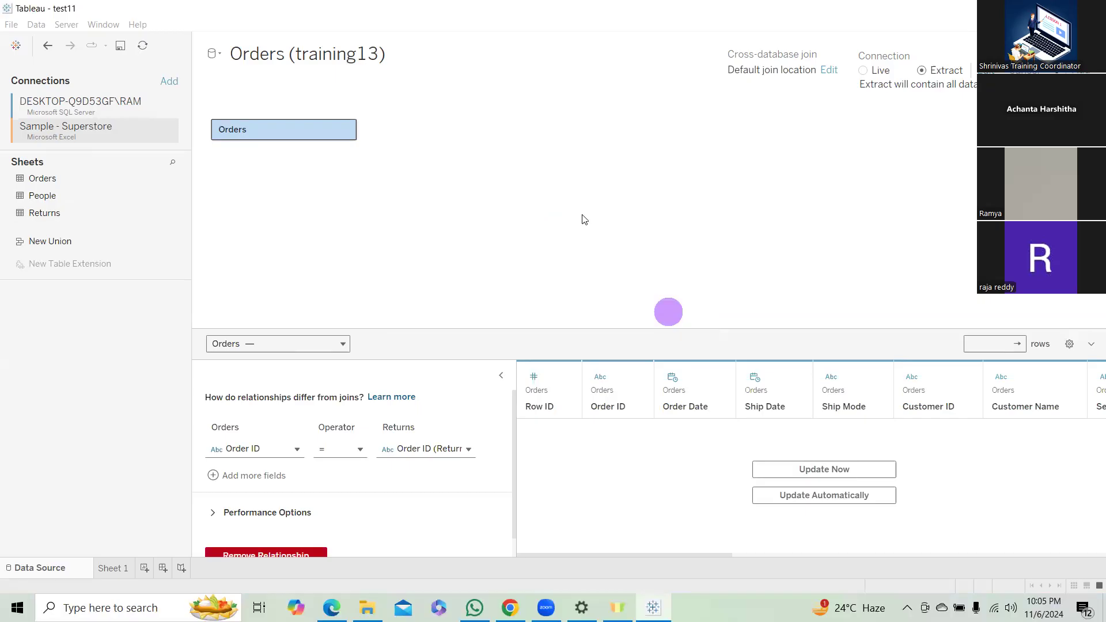
In the cross-database Orders–Returns relationship's performance options, keep Orders' cardinality at Many and open the cardinality choices for Returns.
{"action": "scroll", "coordinate": [394, 474], "scroll_direction": "down", "scroll_amount": 1}
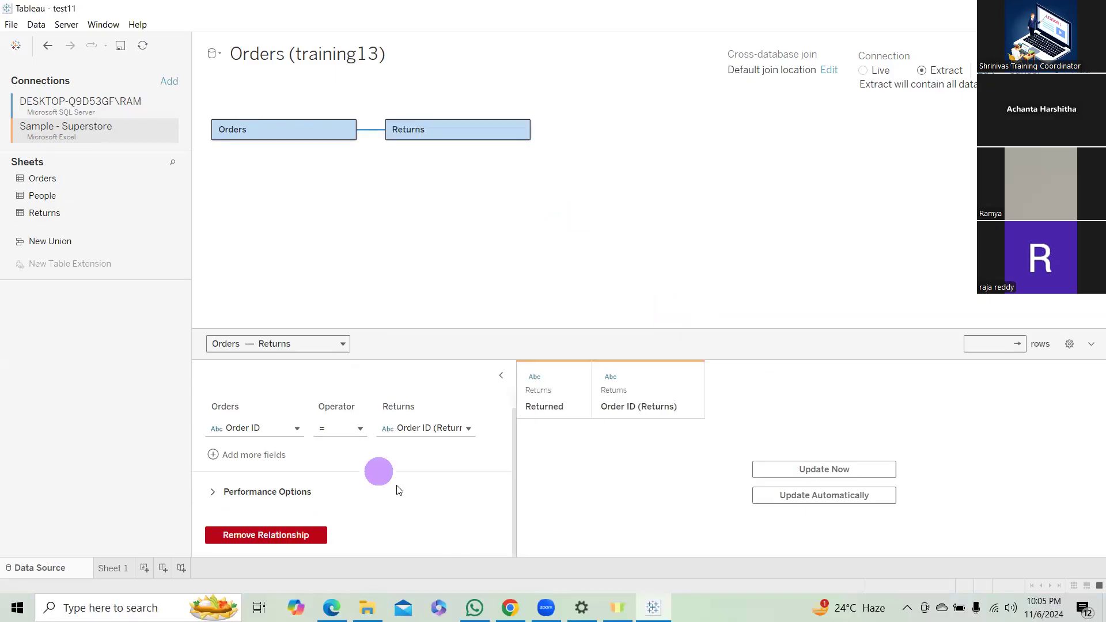
{"action": "left_click", "coordinate": [302, 496]}
{"action": "scroll", "coordinate": [345, 493], "scroll_direction": "down", "scroll_amount": 3}
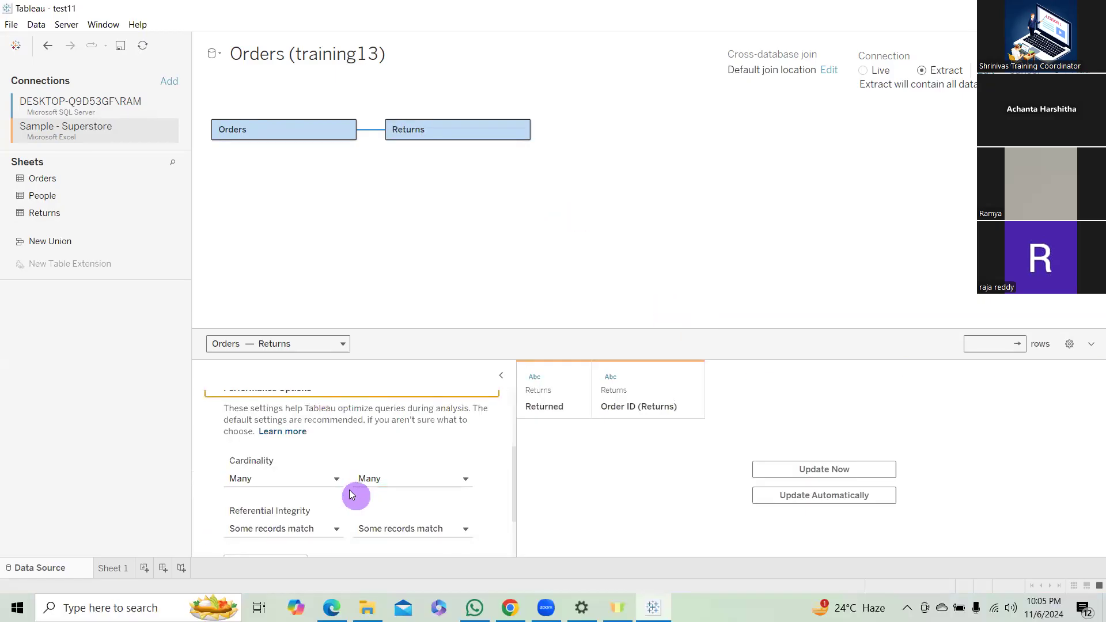
{"action": "left_click", "coordinate": [323, 480]}
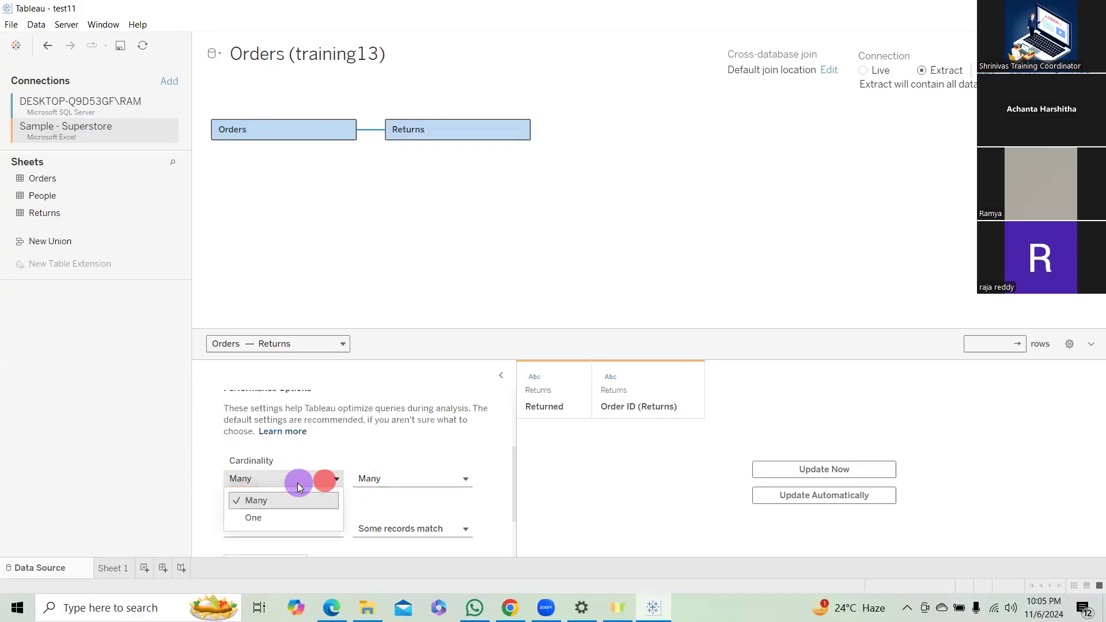
{"action": "left_click", "coordinate": [422, 480]}
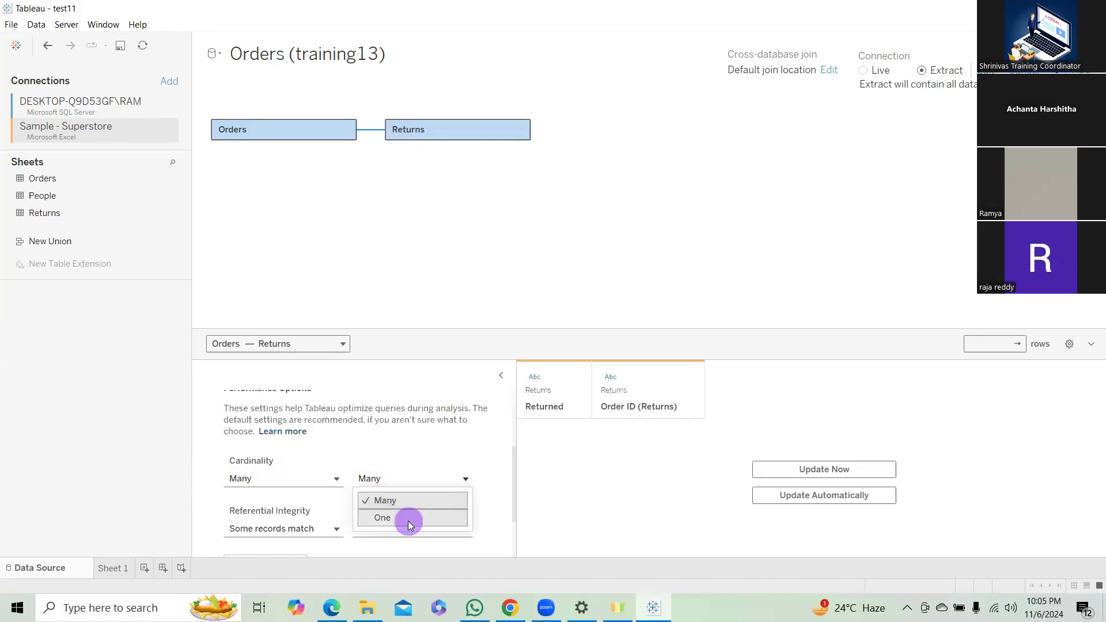
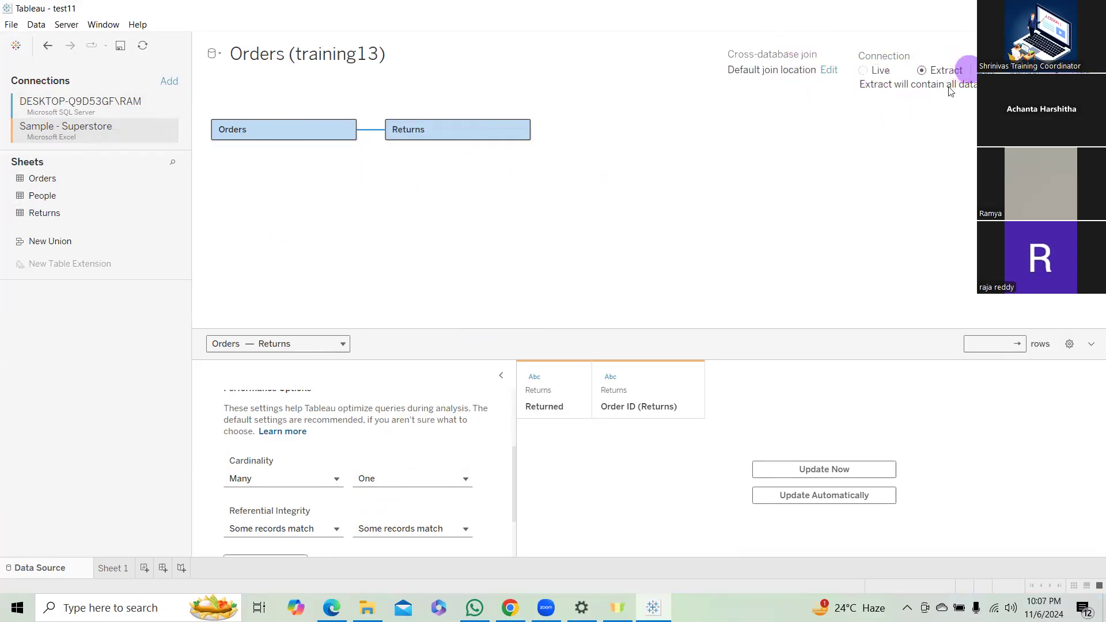
Browse the My Tableau Repository folder, including its Shapes subfolder, and close the folder selection without changing the repository location.
{"action": "left_click", "coordinate": [32, 26]}
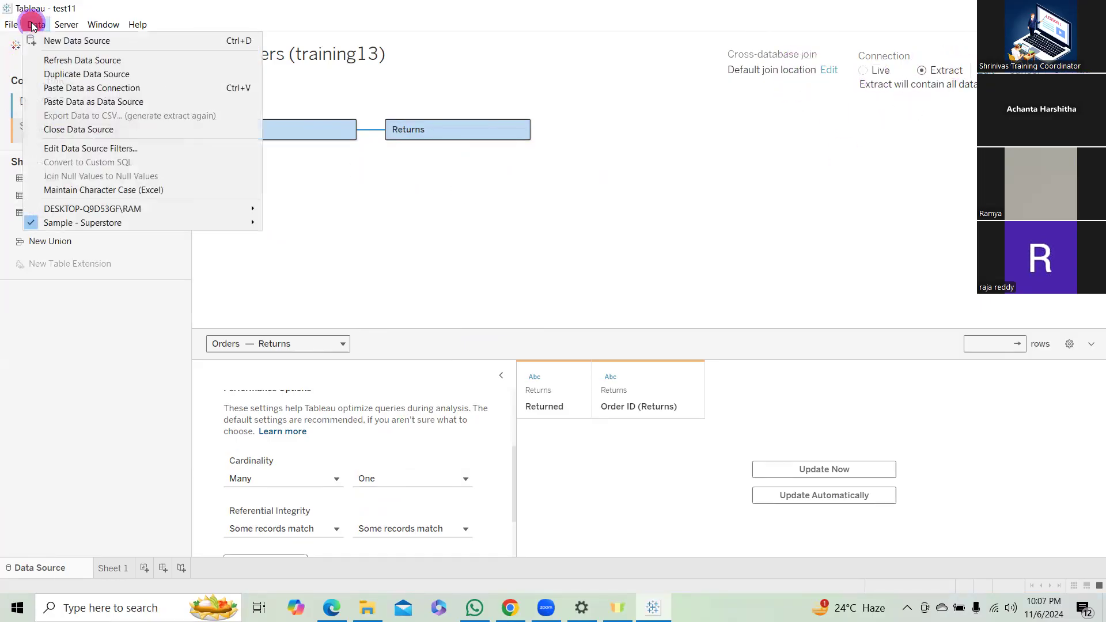
{"action": "mouse_move", "coordinate": [12, 26]}
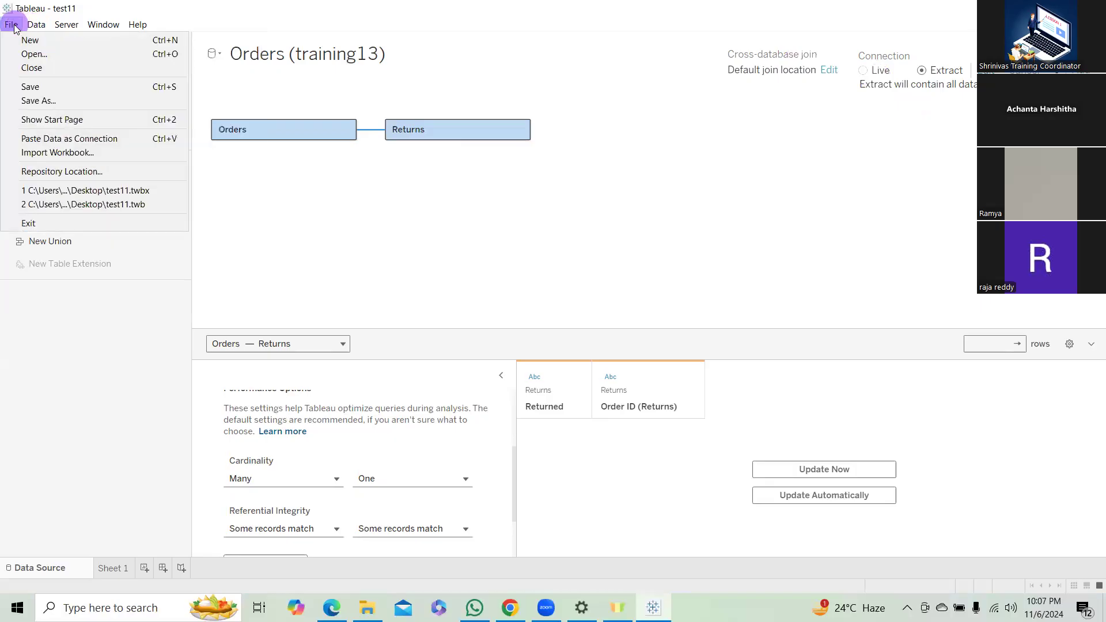
{"action": "left_click", "coordinate": [68, 170]}
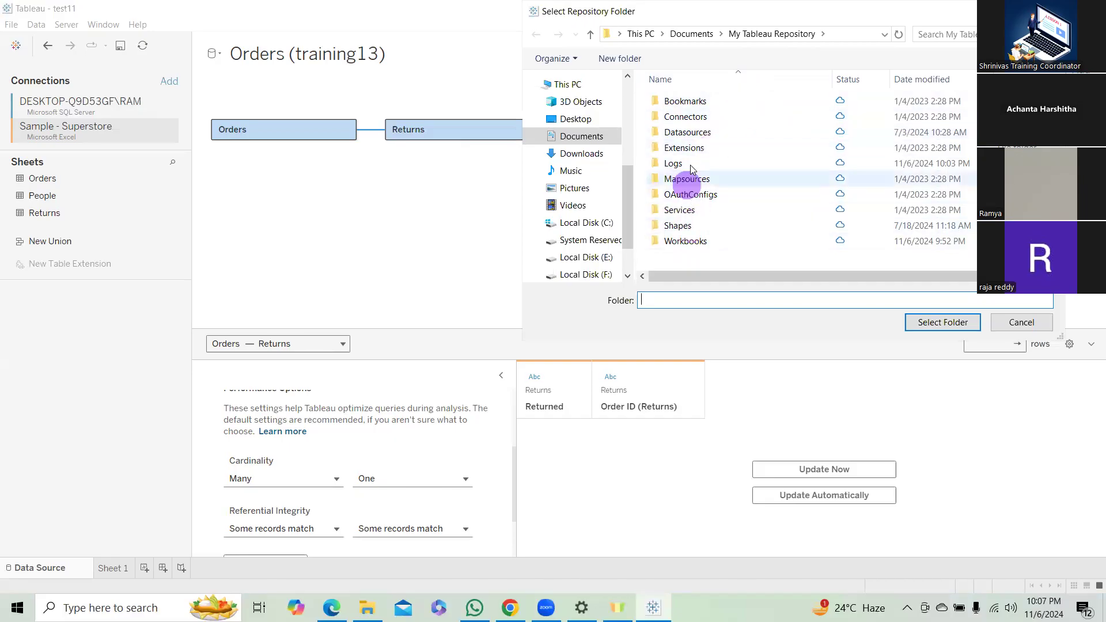
{"action": "double_click", "coordinate": [684, 229]}
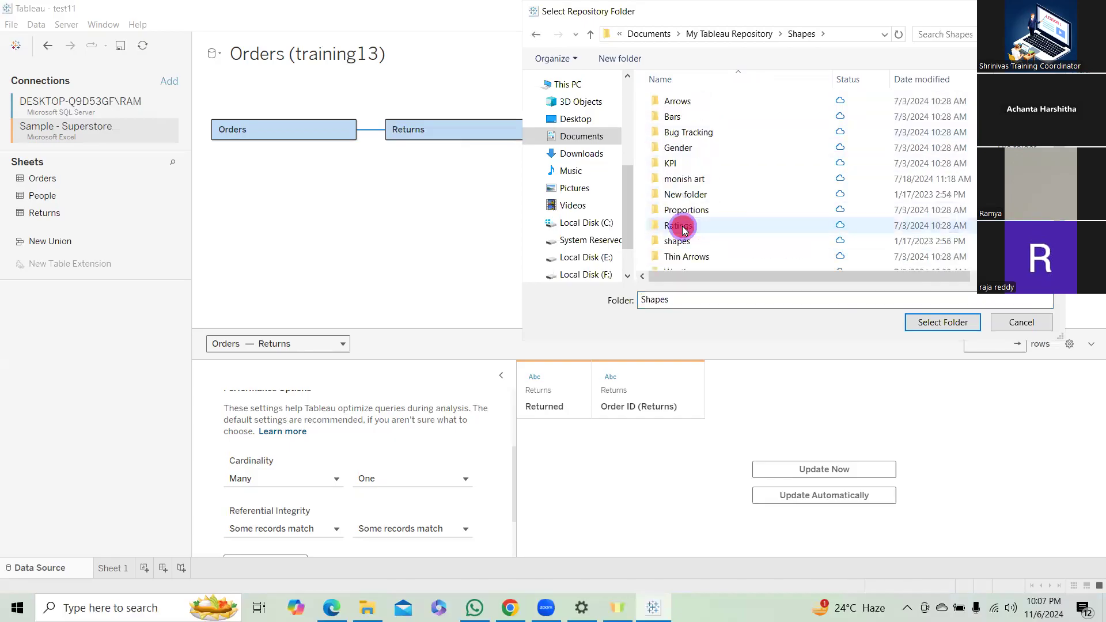
{"action": "left_click", "coordinate": [747, 35]}
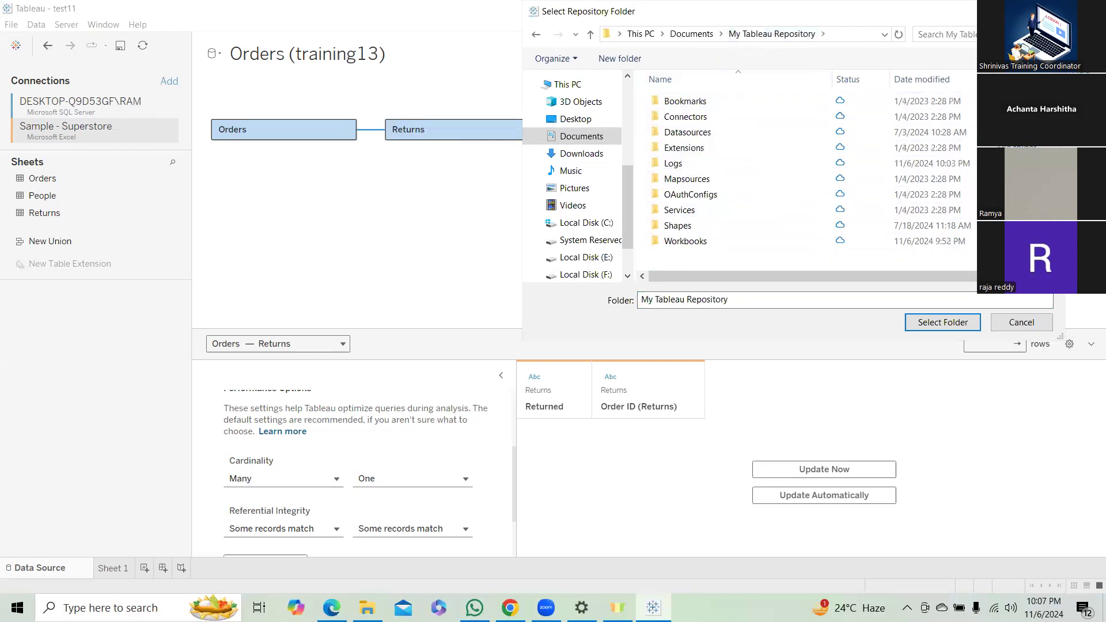
{"action": "left_click", "coordinate": [1052, 11]}
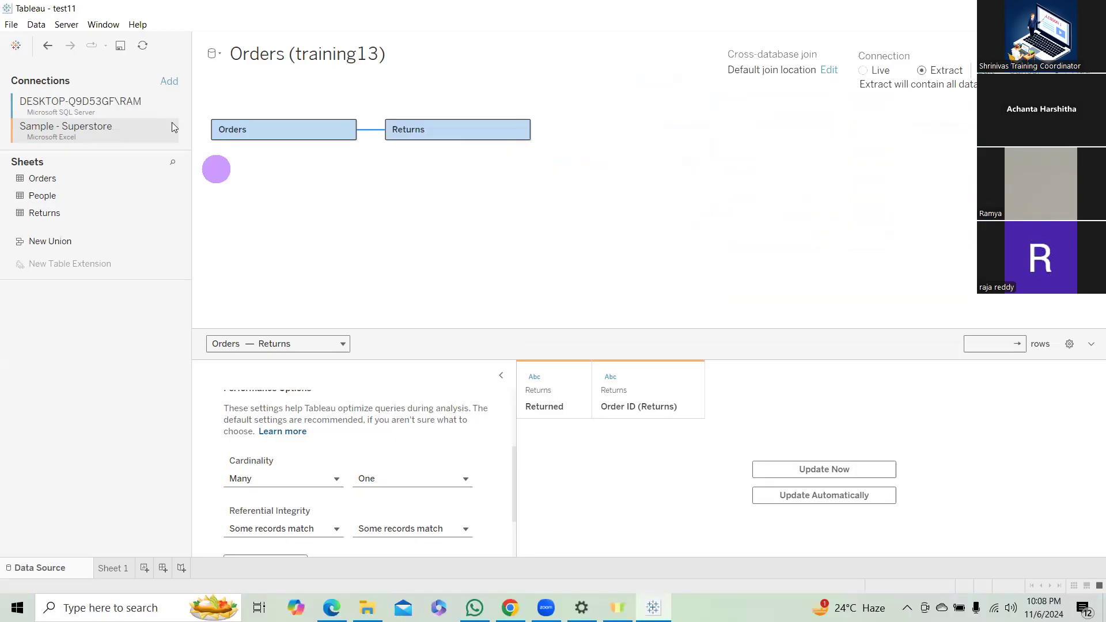
Review the commands for the data connections, server, window and help, then view the registered product keys and close the list.
{"action": "left_click", "coordinate": [35, 24]}
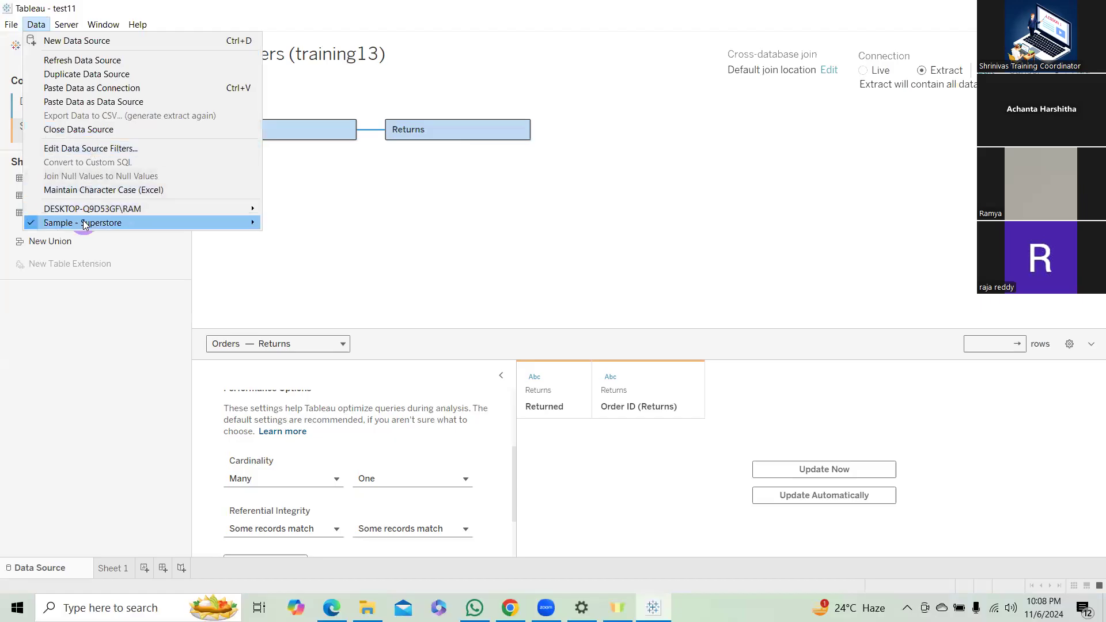
{"action": "mouse_move", "coordinate": [87, 211]}
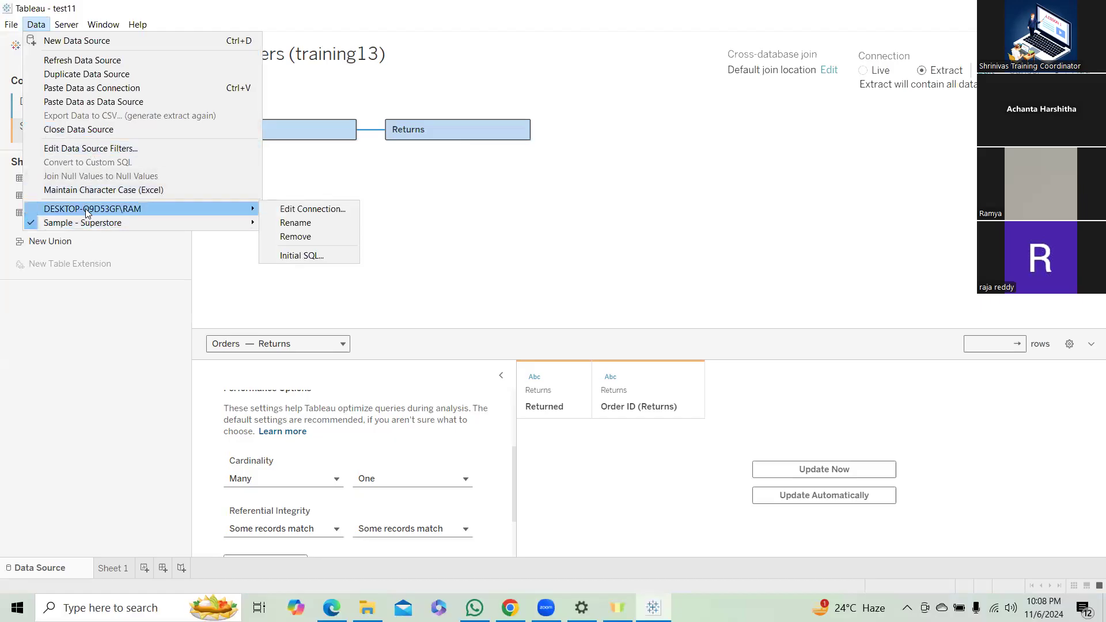
{"action": "left_click", "coordinate": [73, 26]}
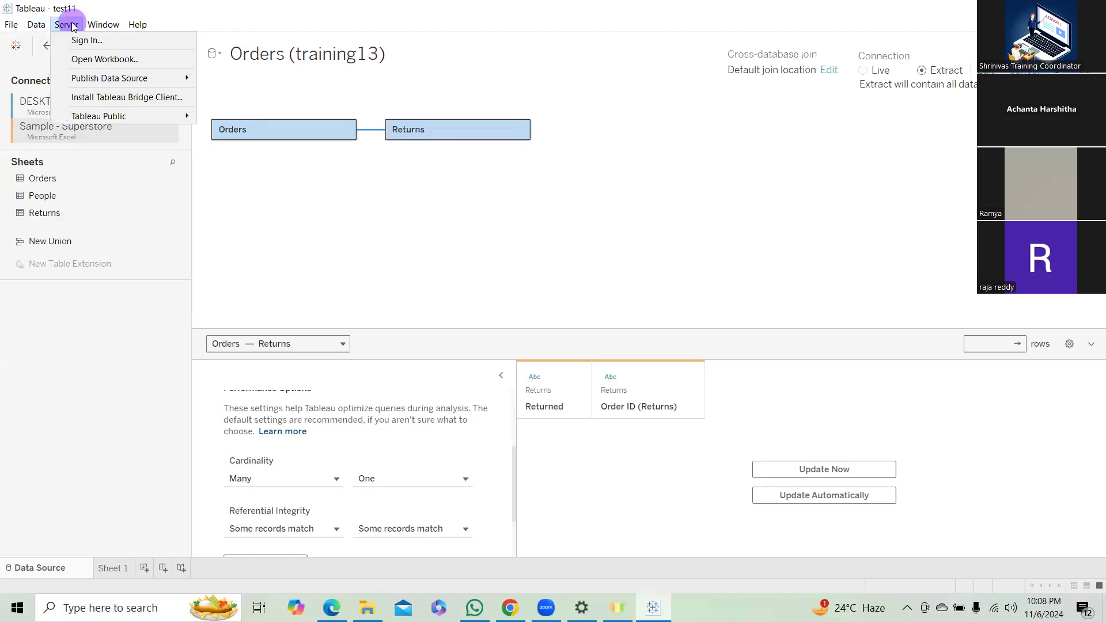
{"action": "mouse_move", "coordinate": [101, 24]}
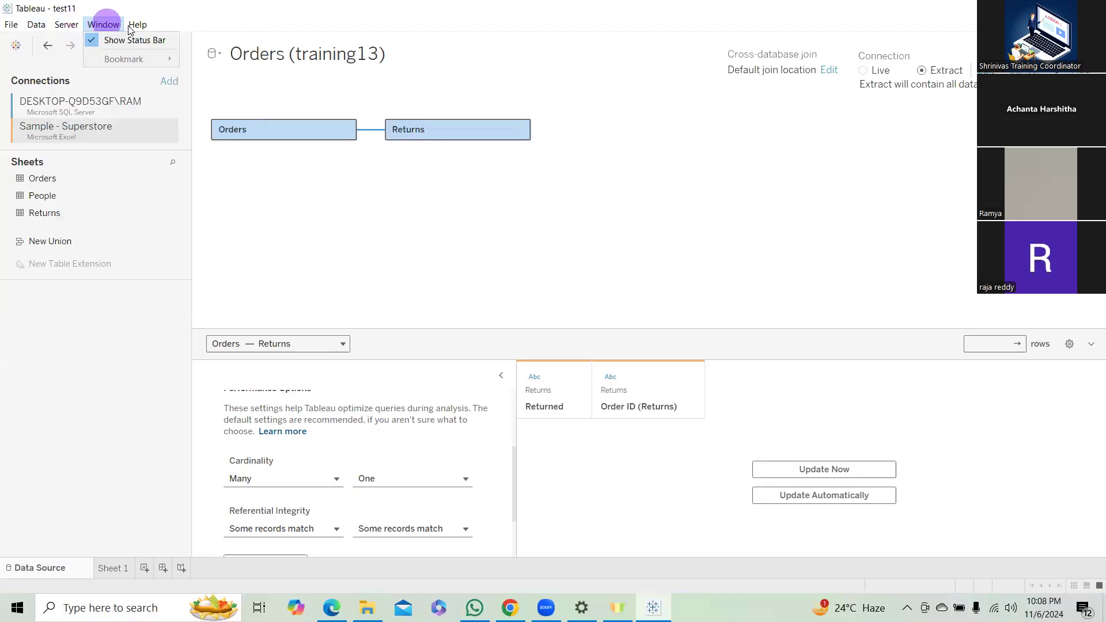
{"action": "mouse_move", "coordinate": [139, 26]}
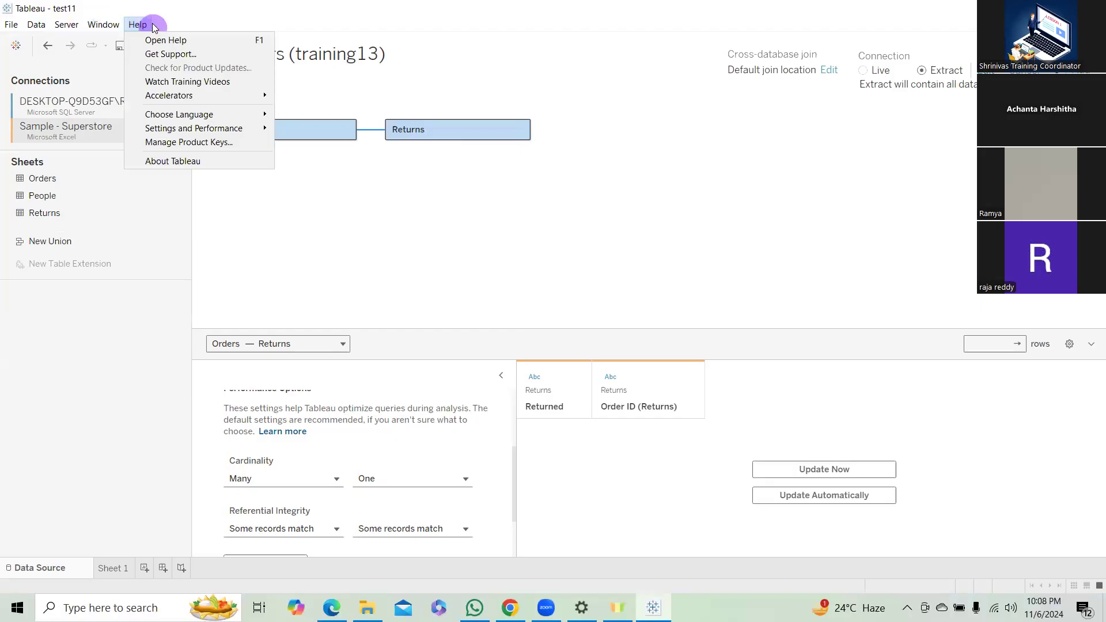
{"action": "left_click", "coordinate": [194, 143]}
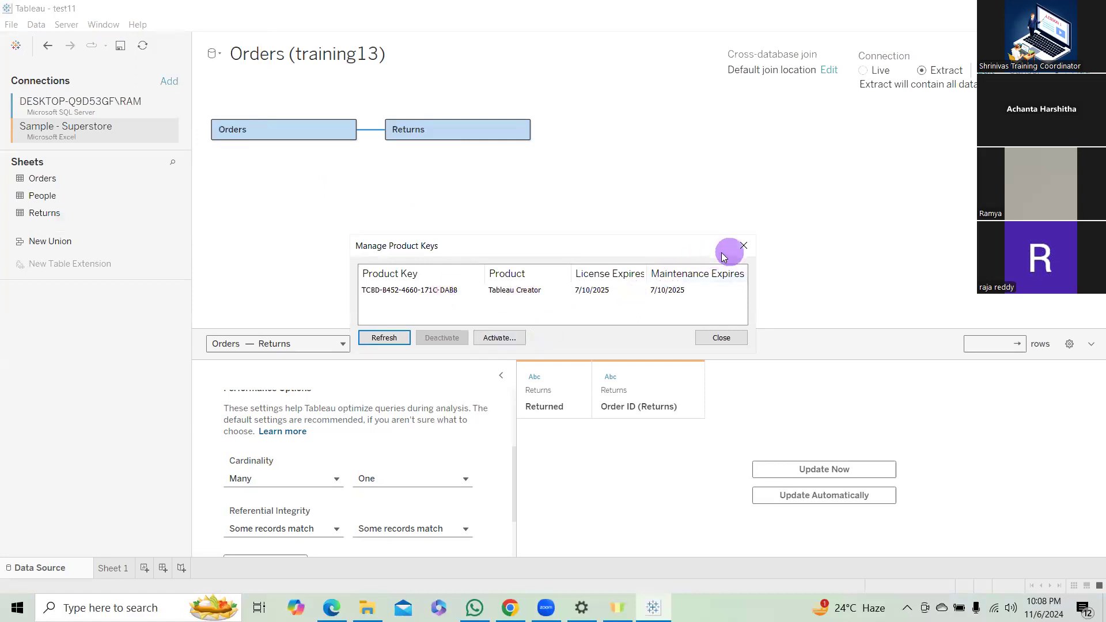
{"action": "left_click", "coordinate": [743, 246]}
Start a performance recording for the workbook.
{"action": "left_click", "coordinate": [142, 25]}
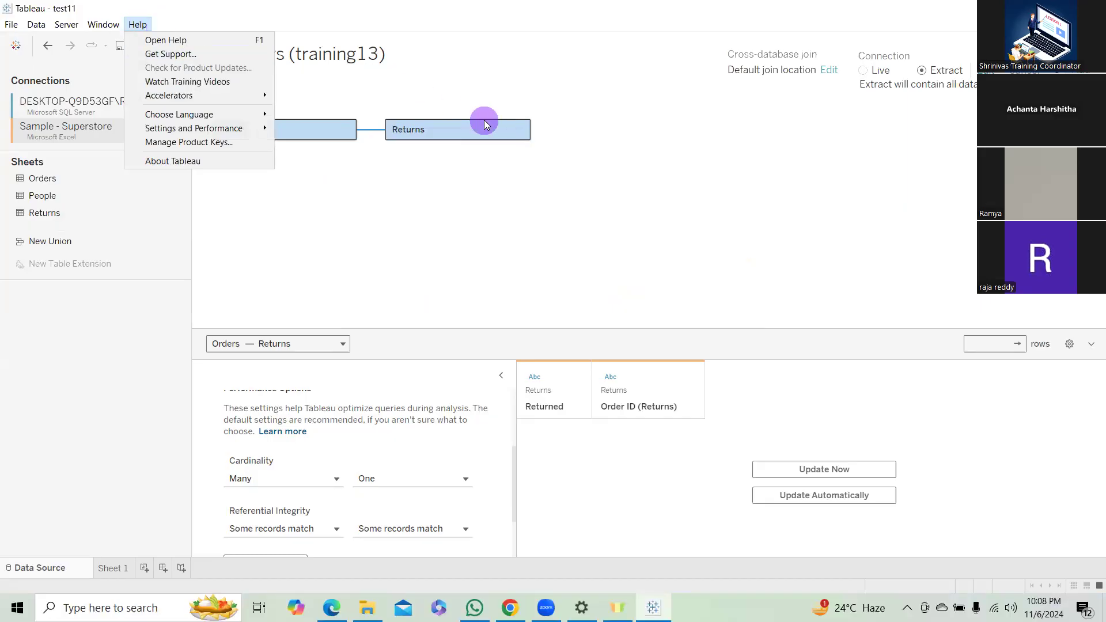
{"action": "mouse_move", "coordinate": [247, 133]}
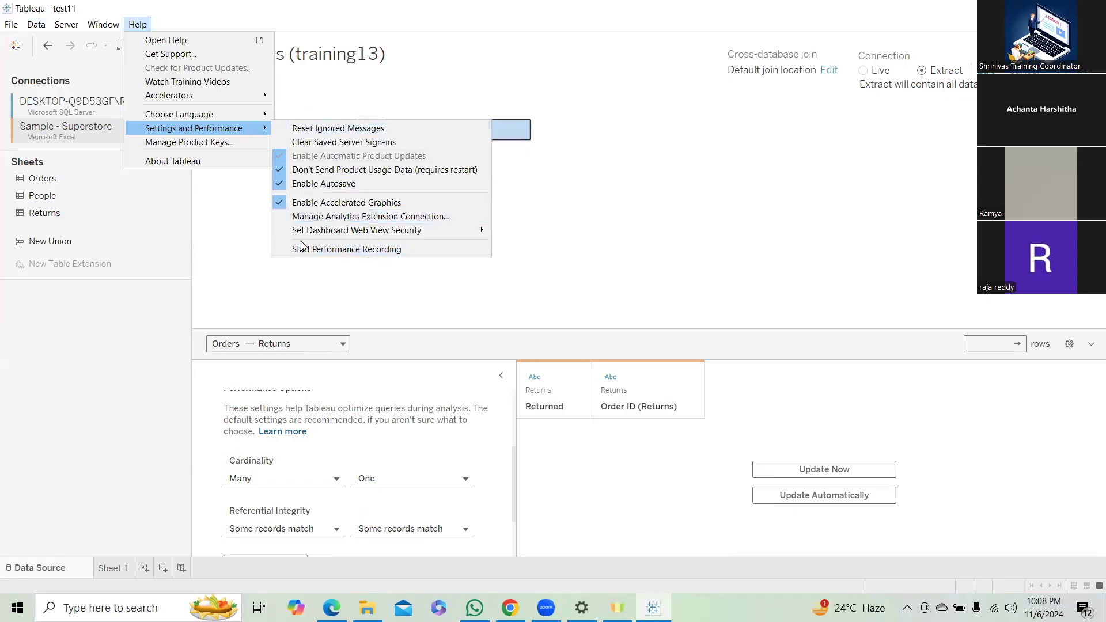
{"action": "left_click", "coordinate": [323, 253]}
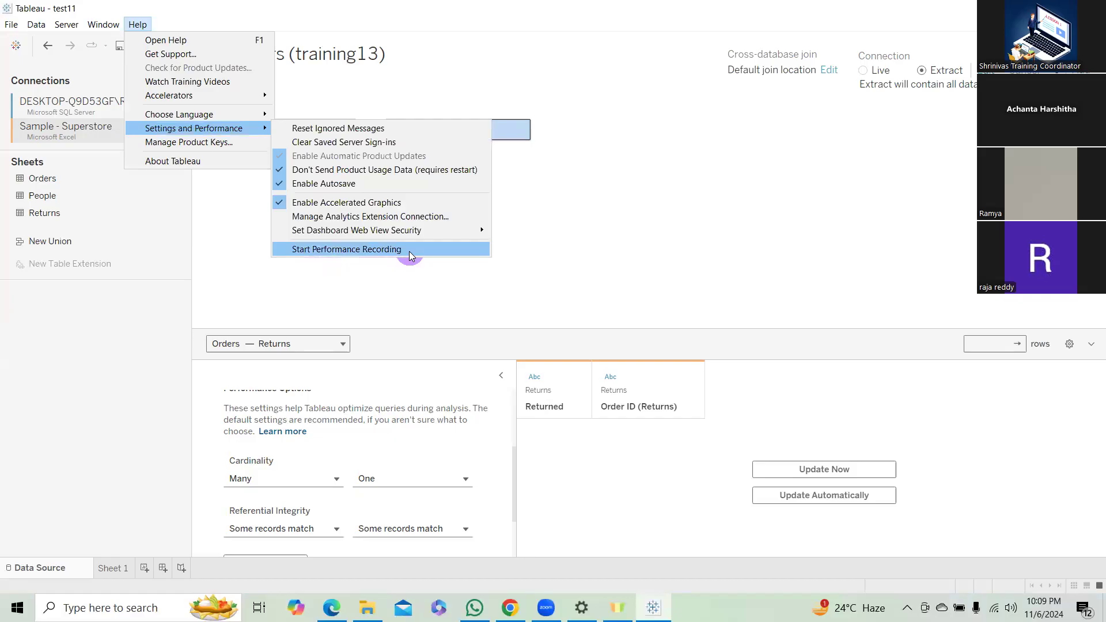
{"action": "left_click", "coordinate": [410, 249]}
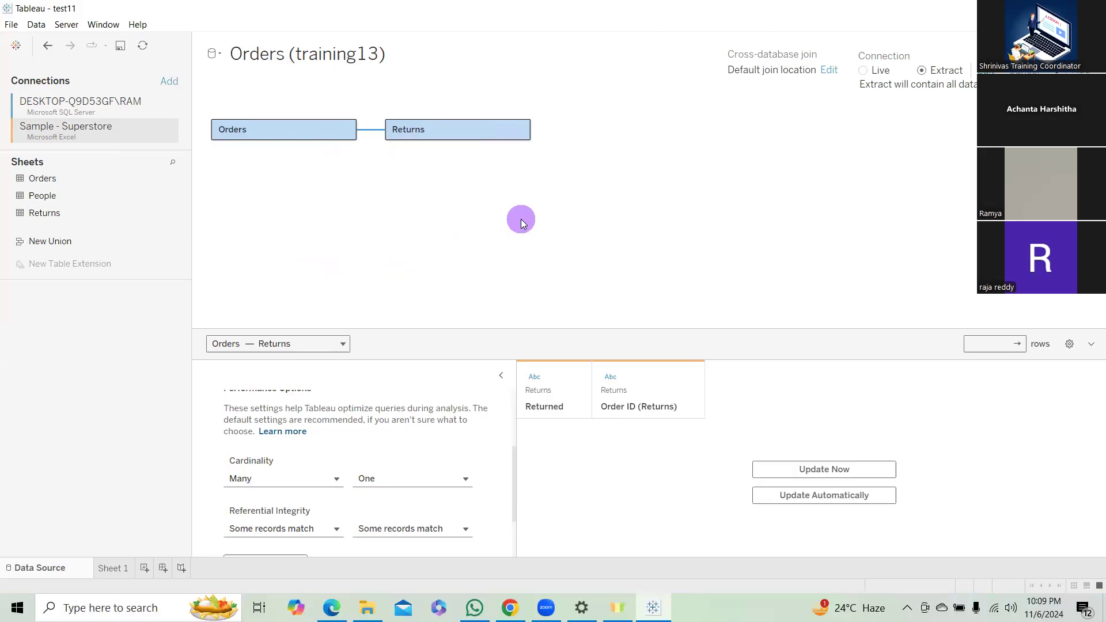
{"action": "left_click", "coordinate": [655, 609]}
{"action": "left_click", "coordinate": [653, 608]}
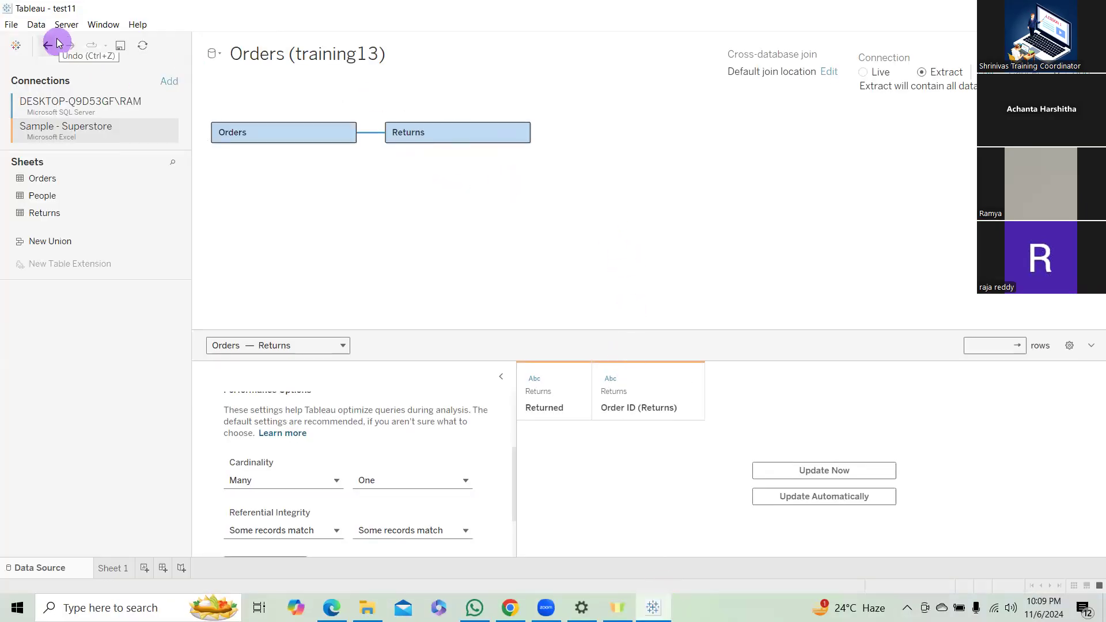
Look up the command for stopping the performance recording among the settings and performance options, then dismiss the options.
{"action": "left_click", "coordinate": [142, 27]}
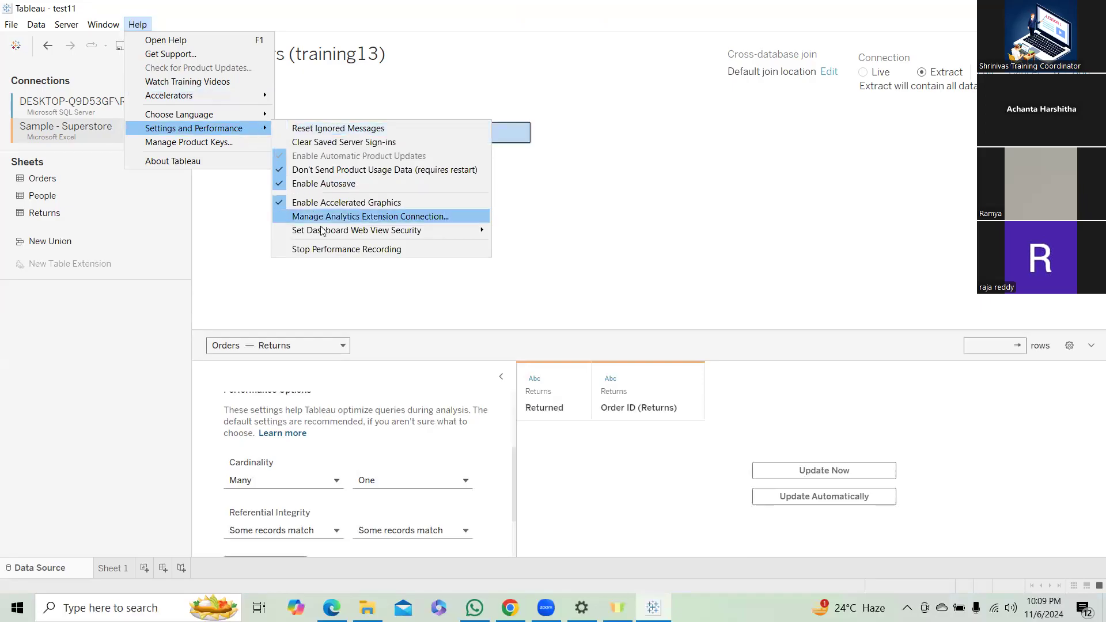
{"action": "left_click", "coordinate": [332, 256]}
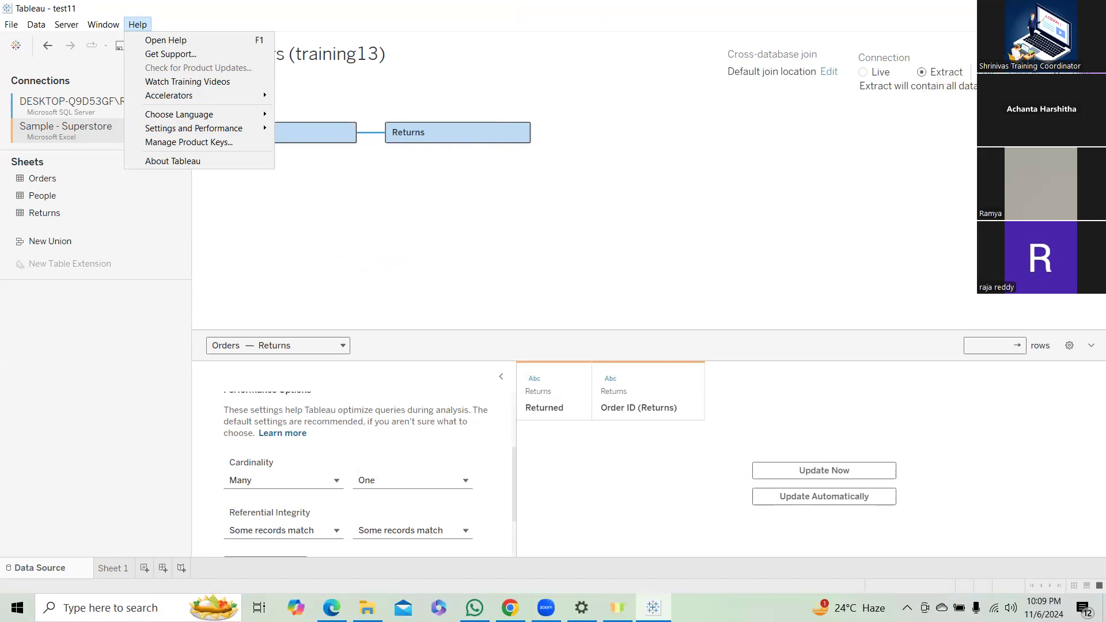
{"action": "left_click", "coordinate": [409, 229]}
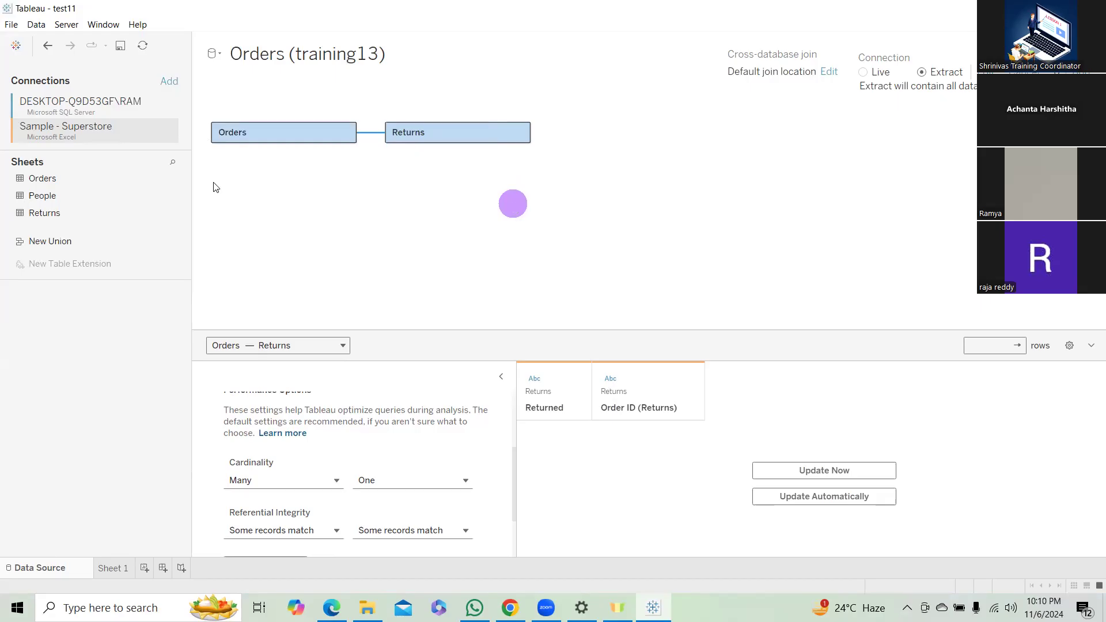
Compare the tables available in the SQL Server connection with the sheets in the Sample - Superstore connection.
{"action": "left_click", "coordinate": [37, 25]}
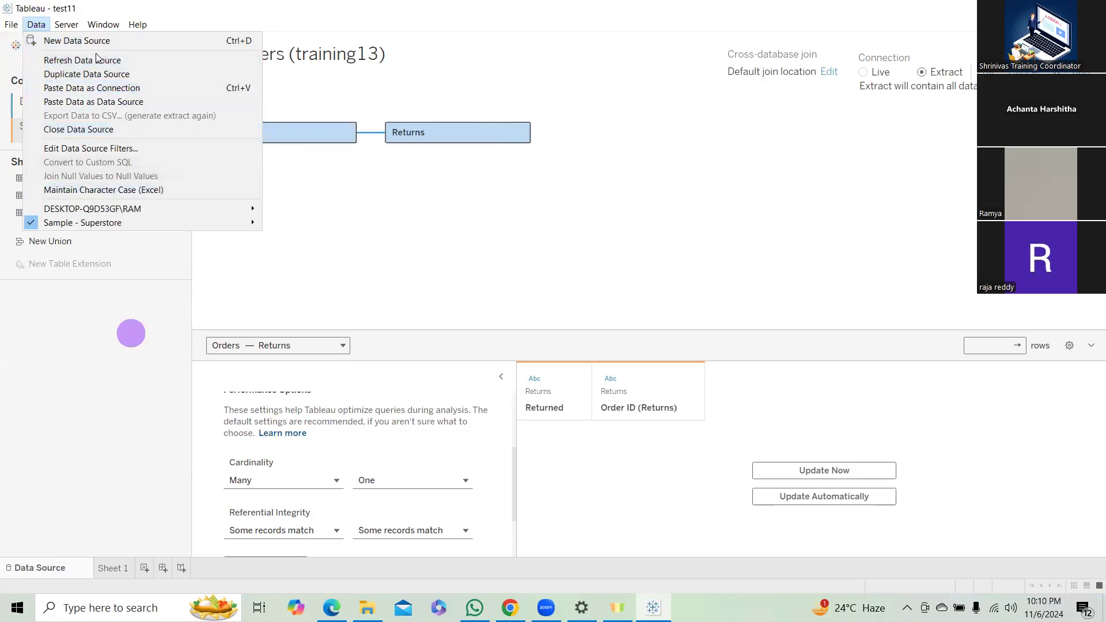
{"action": "left_click", "coordinate": [351, 230]}
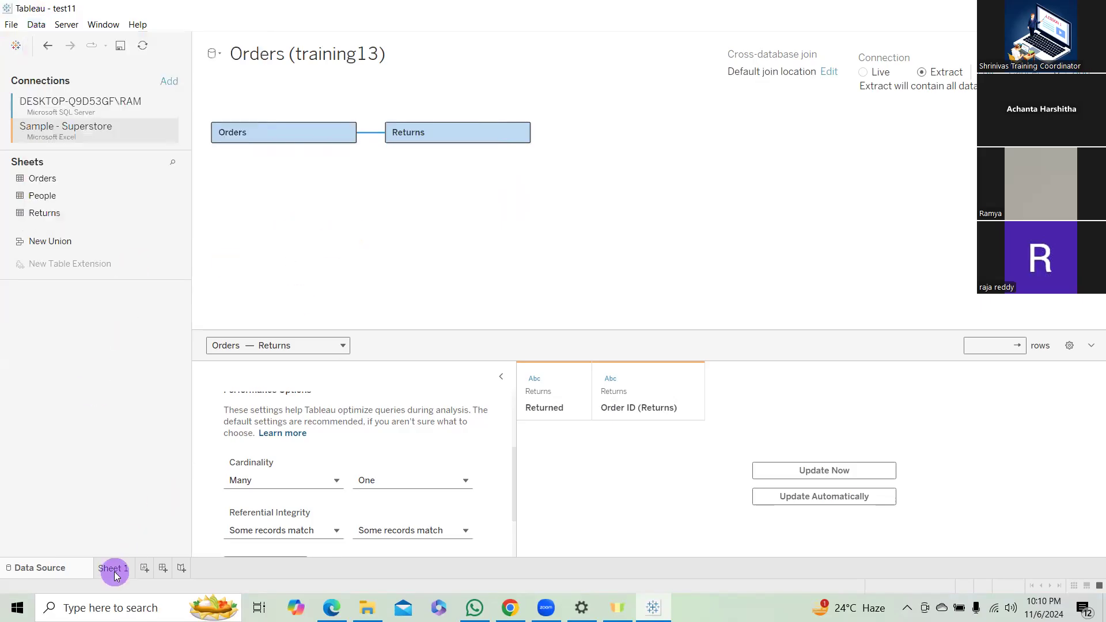
{"action": "left_click", "coordinate": [478, 223]}
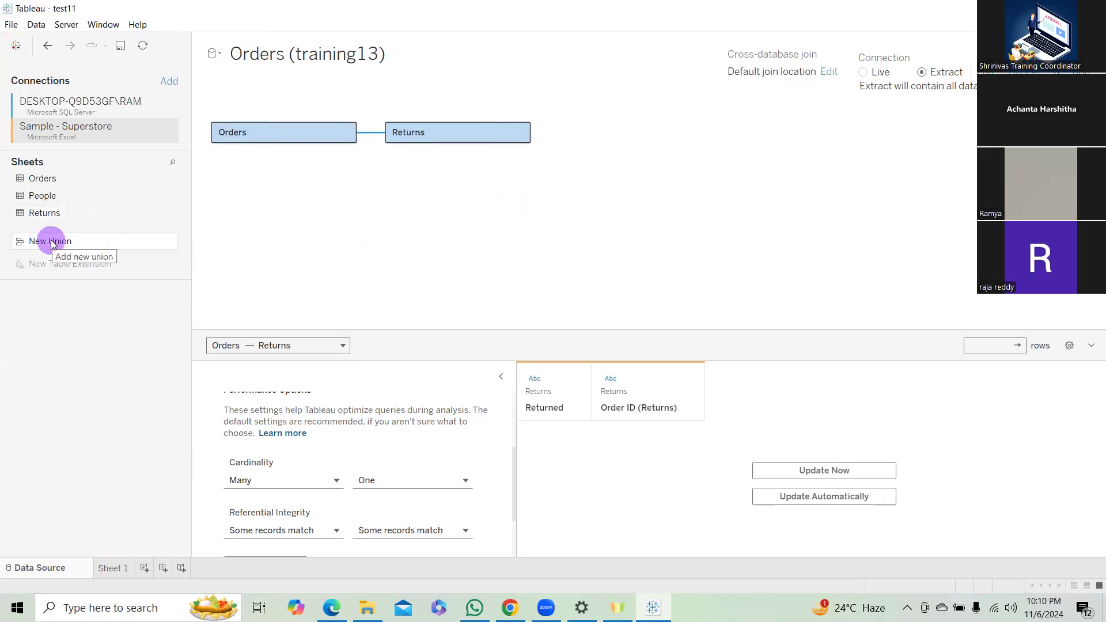
{"action": "left_click", "coordinate": [56, 102]}
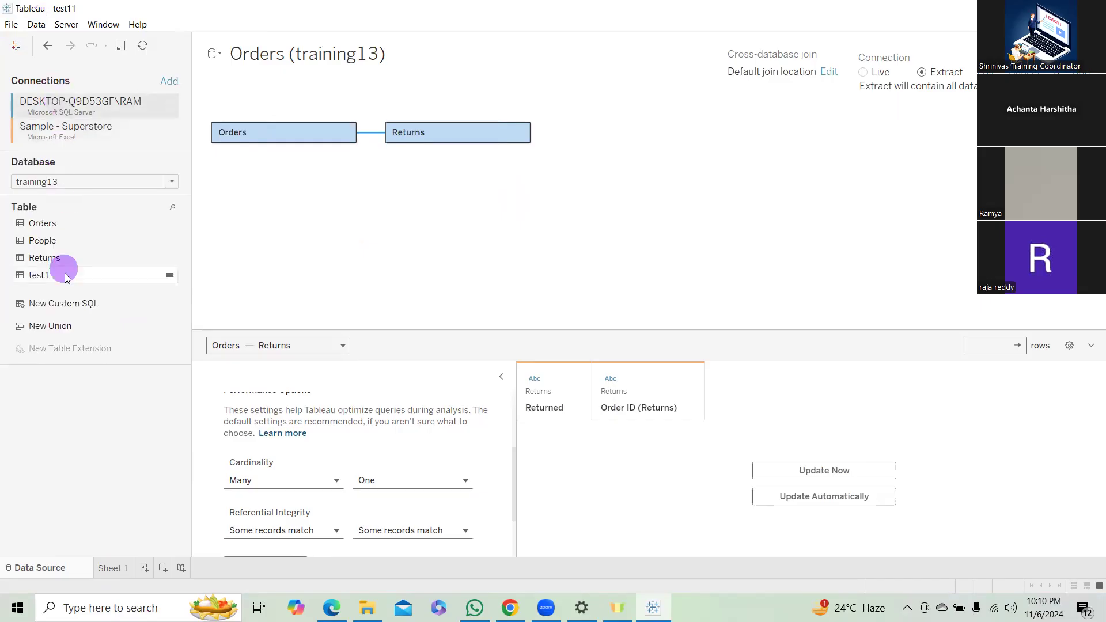
{"action": "left_click", "coordinate": [94, 134]}
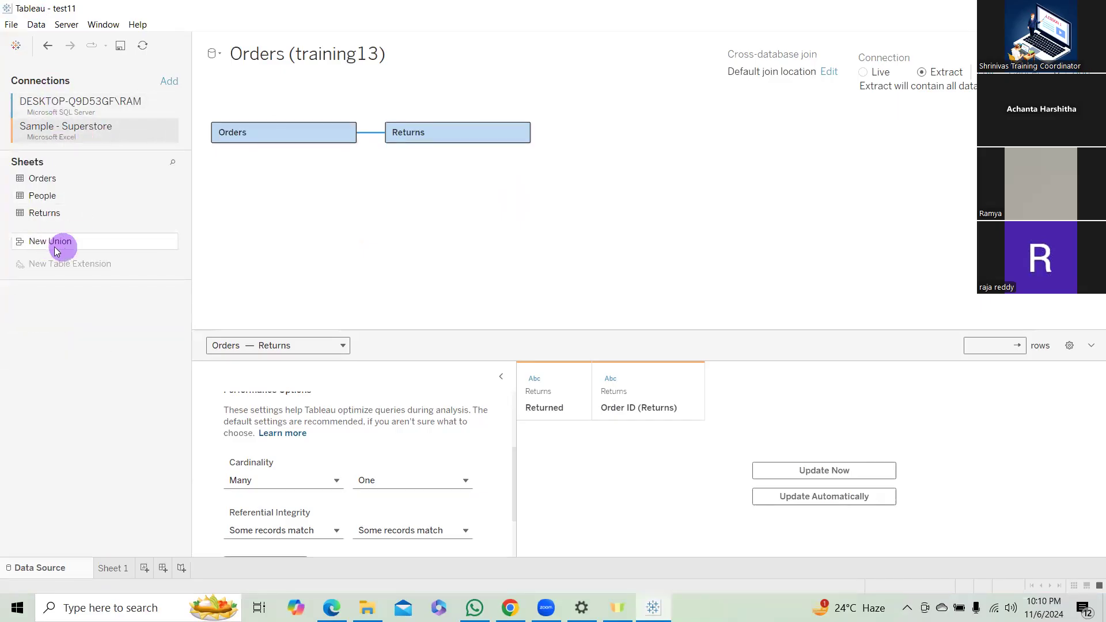
Assemble a specific (manual) union of the Orders, People and Returns sheets from Sample - Superstore, then discard it.
{"action": "left_click", "coordinate": [64, 246]}
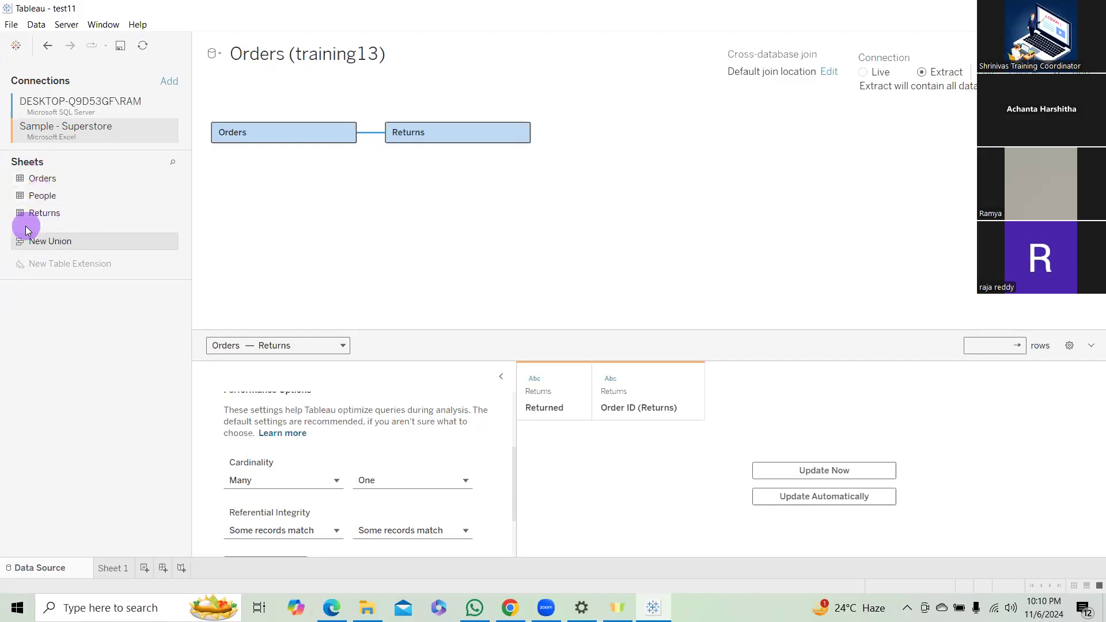
{"action": "left_click", "coordinate": [66, 245]}
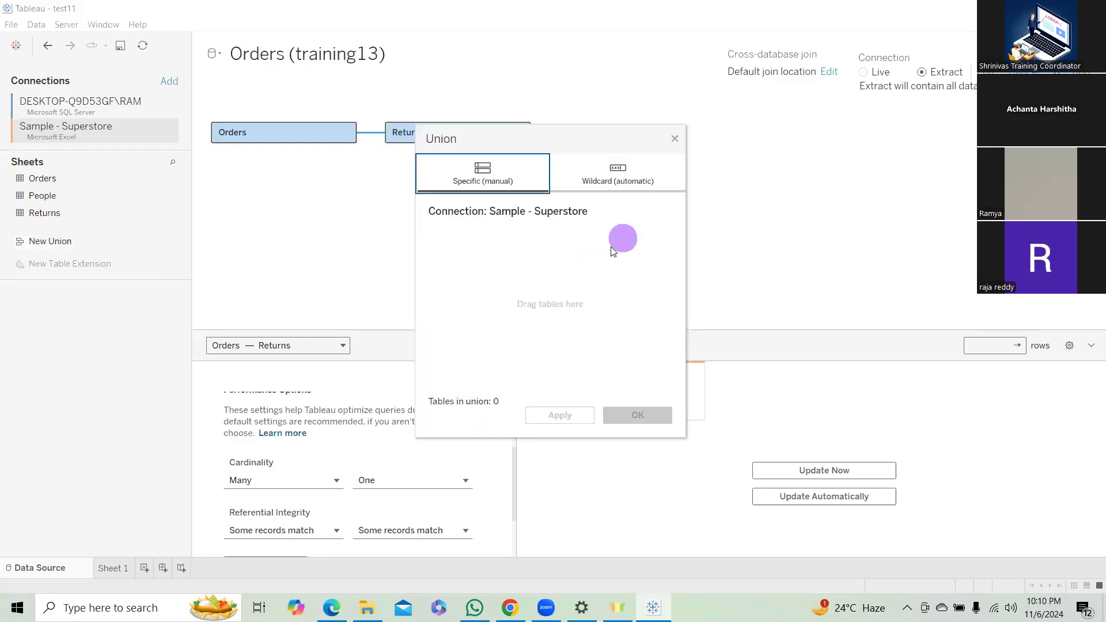
{"action": "left_click_drag", "start_coordinate": [44, 178], "coordinate": [455, 252]}
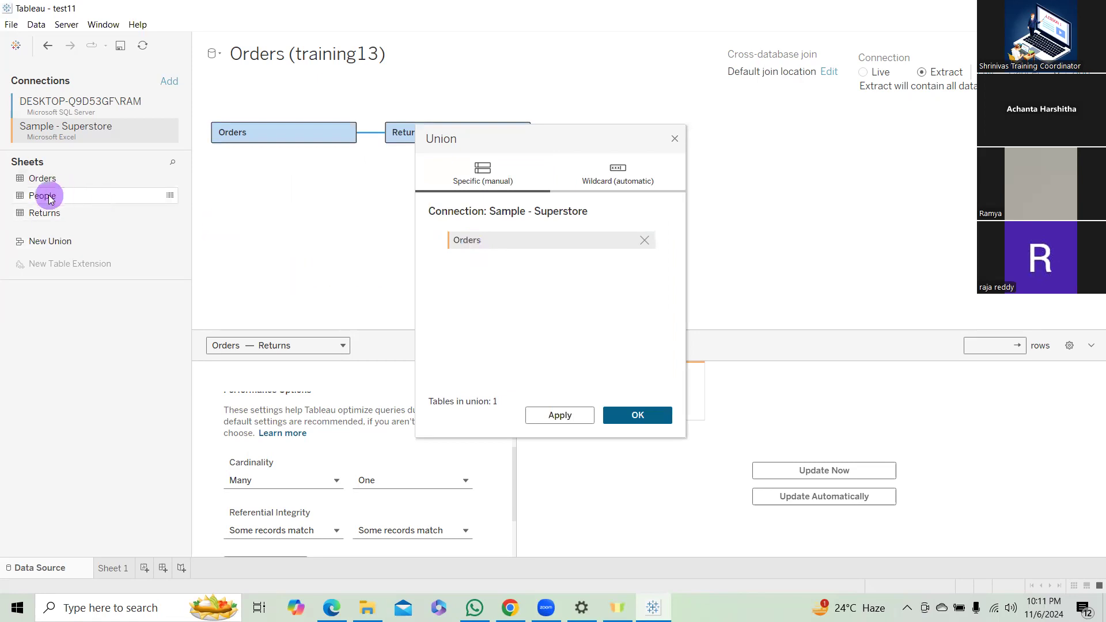
{"action": "left_click_drag", "start_coordinate": [79, 199], "coordinate": [496, 279]}
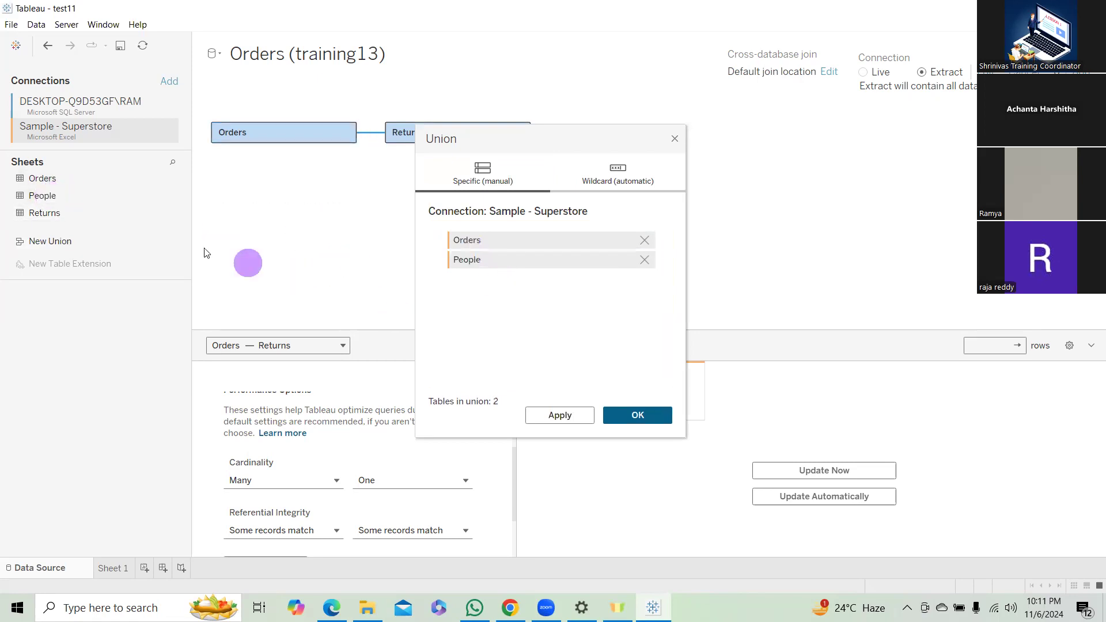
{"action": "left_click_drag", "start_coordinate": [53, 220], "coordinate": [482, 283]}
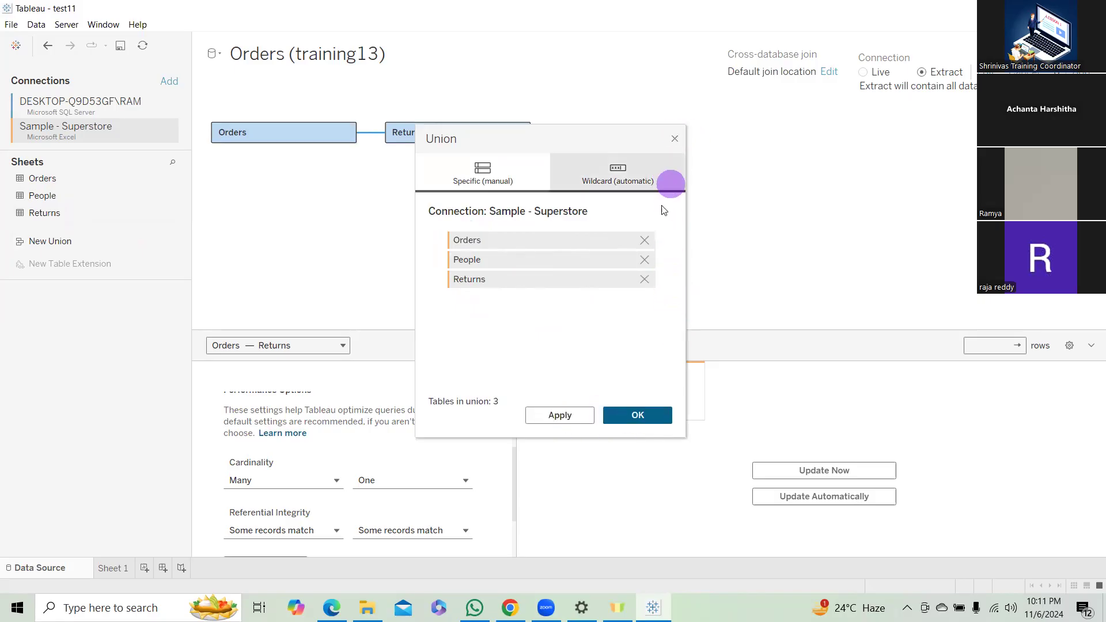
{"action": "left_click", "coordinate": [675, 139]}
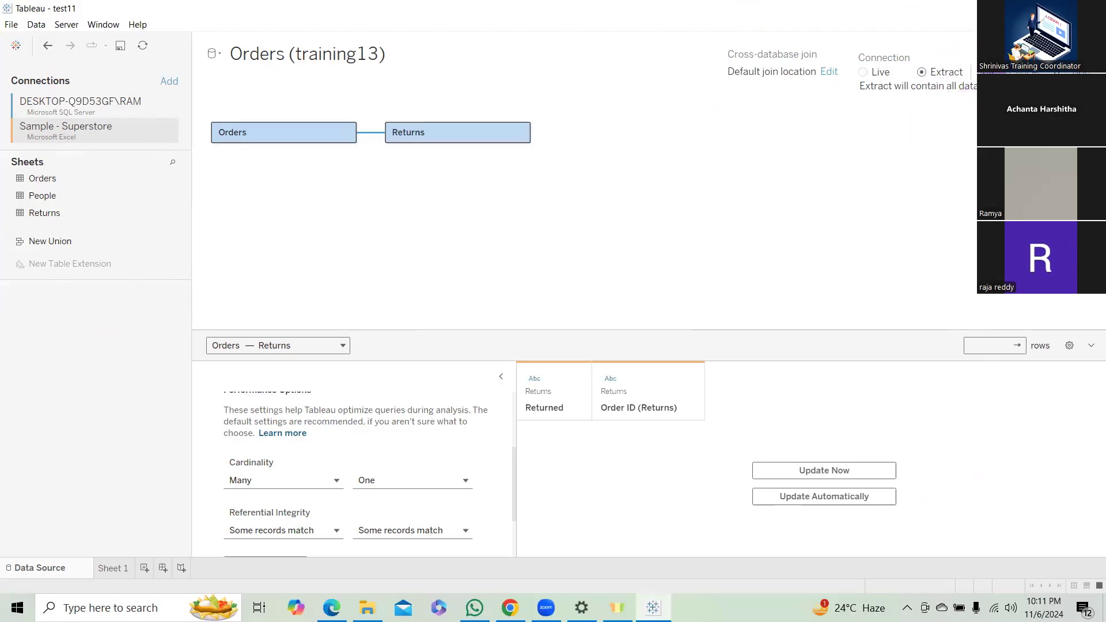
Review the extract settings of the data source and cancel without saving.
{"action": "left_click", "coordinate": [985, 72]}
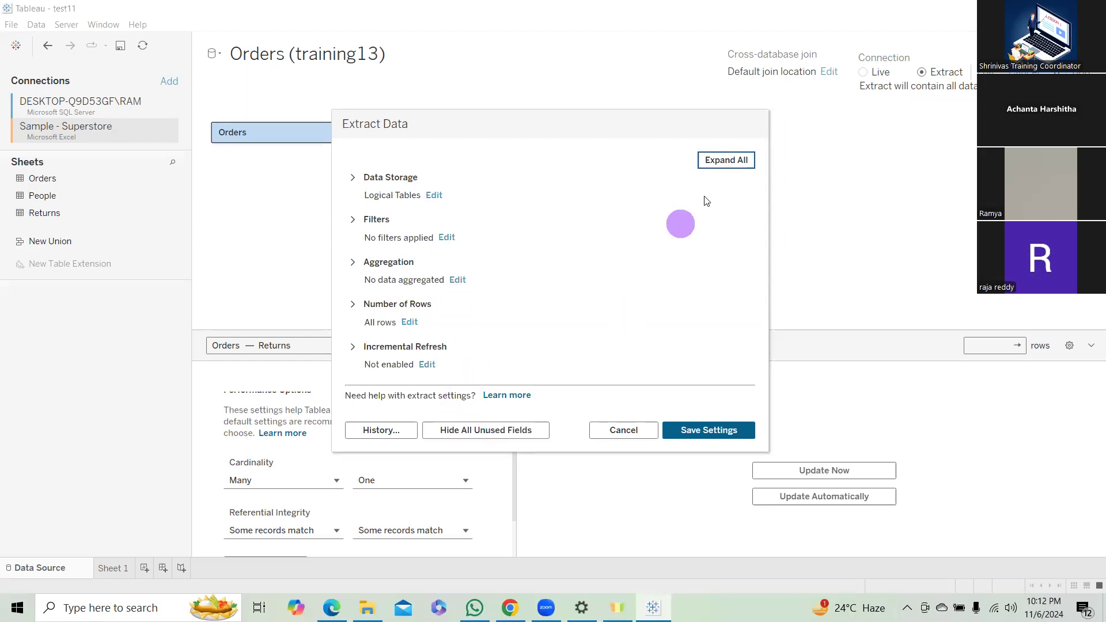
{"action": "left_click", "coordinate": [638, 431]}
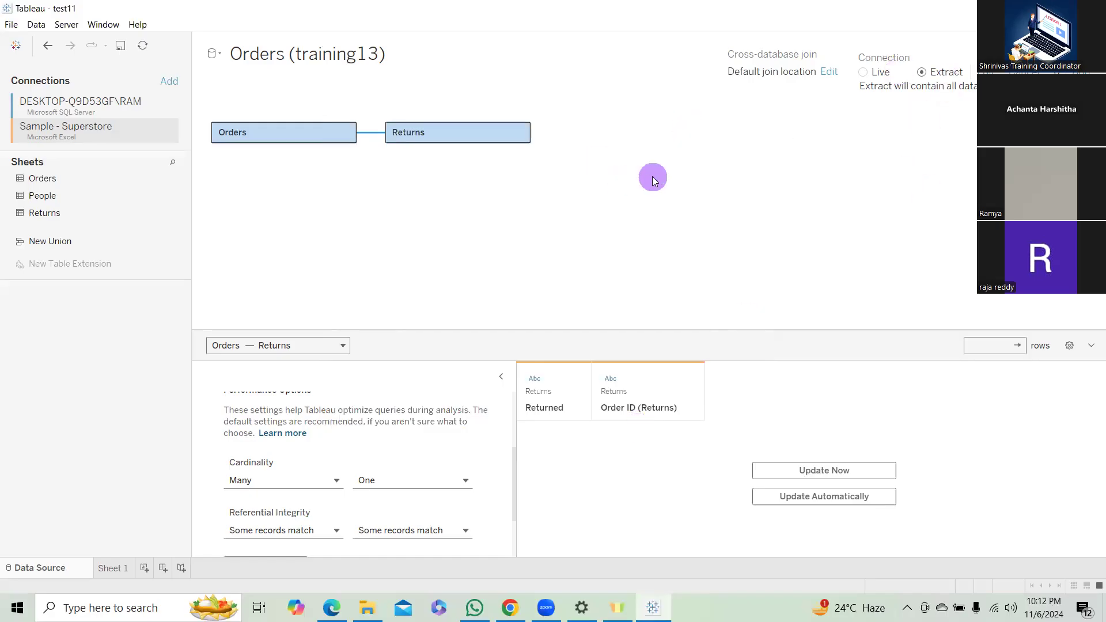
Go to Sheet 1 and add three new worksheets after it.
{"action": "left_click", "coordinate": [116, 570]}
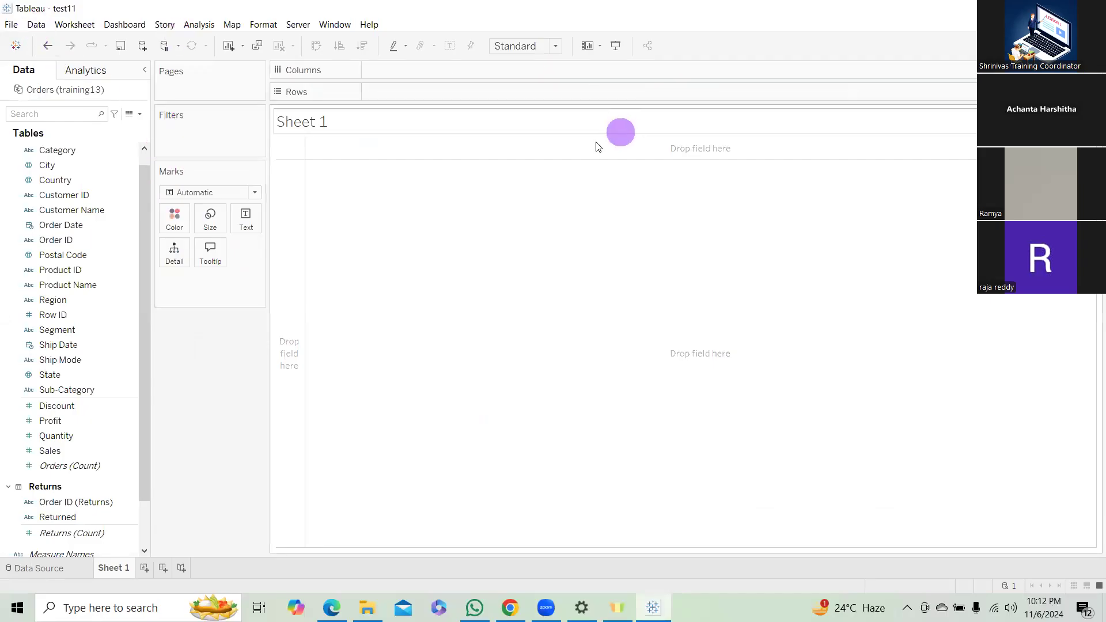
{"action": "left_click", "coordinate": [146, 569]}
{"action": "left_click", "coordinate": [185, 569]}
{"action": "left_click", "coordinate": [226, 567]}
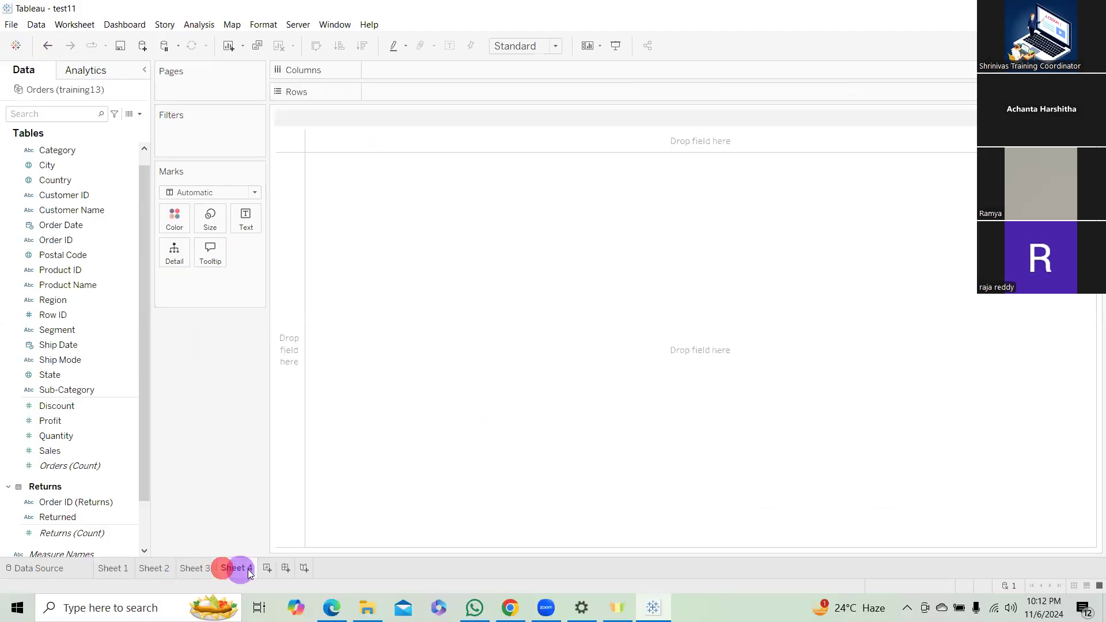
Add a fifth worksheet and briefly display the Show Me chart suggestions before hiding them.
{"action": "left_click", "coordinate": [267, 568]}
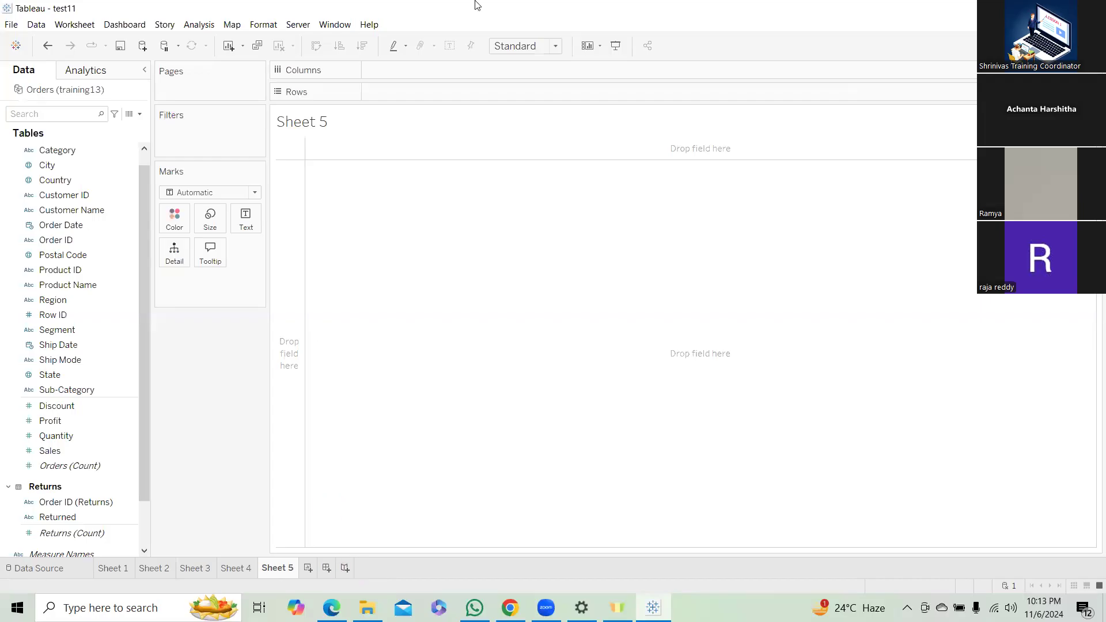
{"action": "left_click", "coordinate": [1075, 45]}
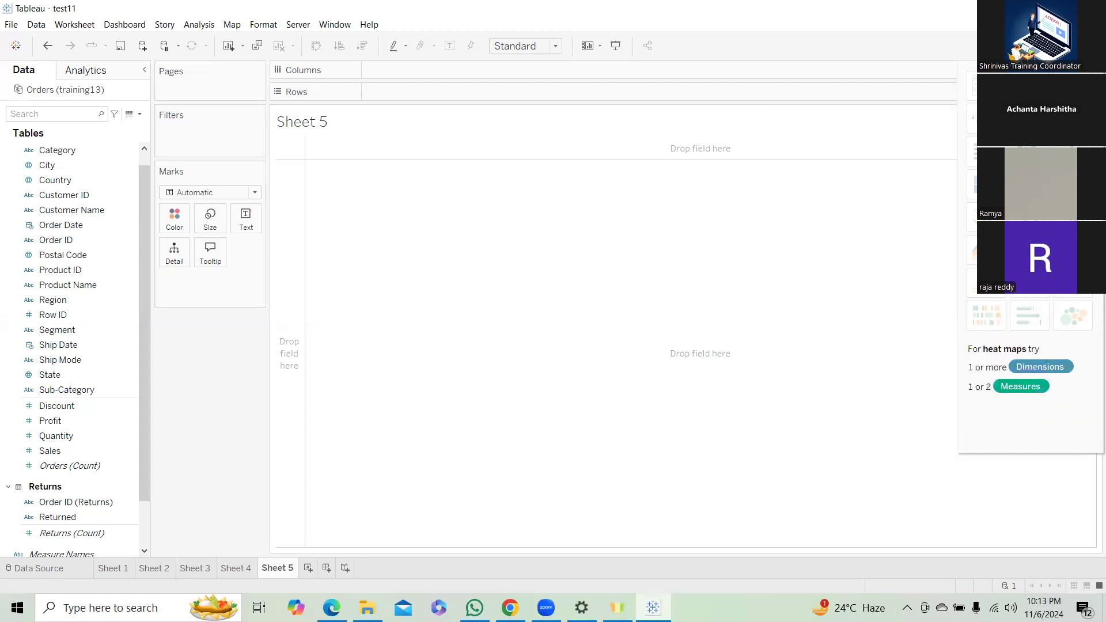
{"action": "left_click", "coordinate": [1074, 46]}
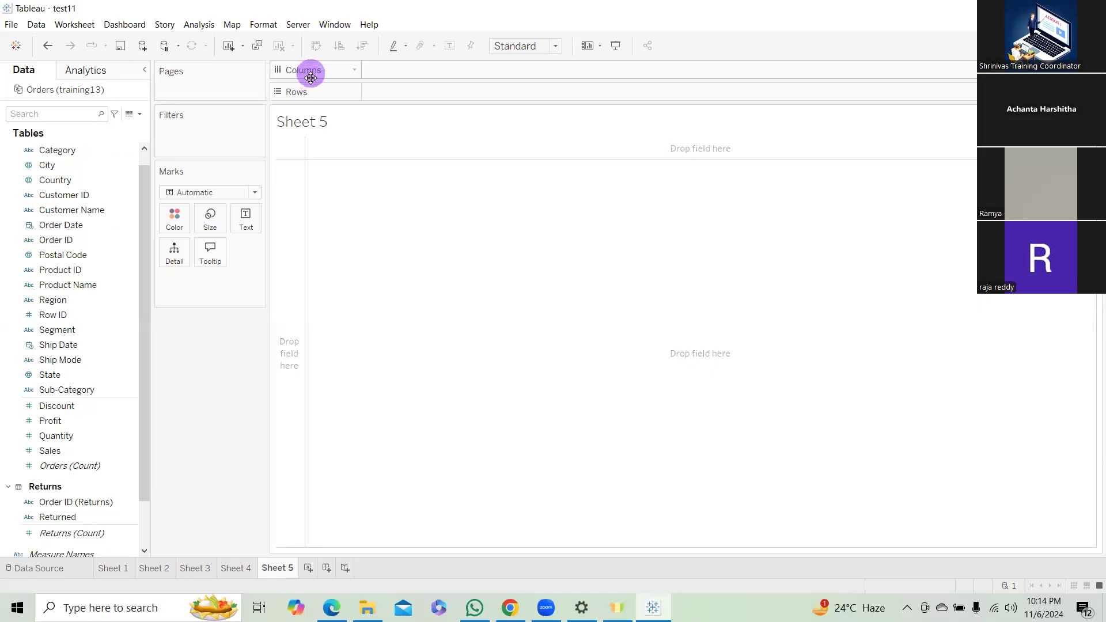
Build a bar chart on Sheet 5 with Category on columns and the sum of Sales on rows.
{"action": "left_click", "coordinate": [34, 270]}
{"action": "left_click_drag", "start_coordinate": [65, 150], "coordinate": [430, 67]}
{"action": "left_click_drag", "start_coordinate": [70, 450], "coordinate": [180, 385]}
{"action": "left_click_drag", "start_coordinate": [499, 142], "coordinate": [448, 99]}
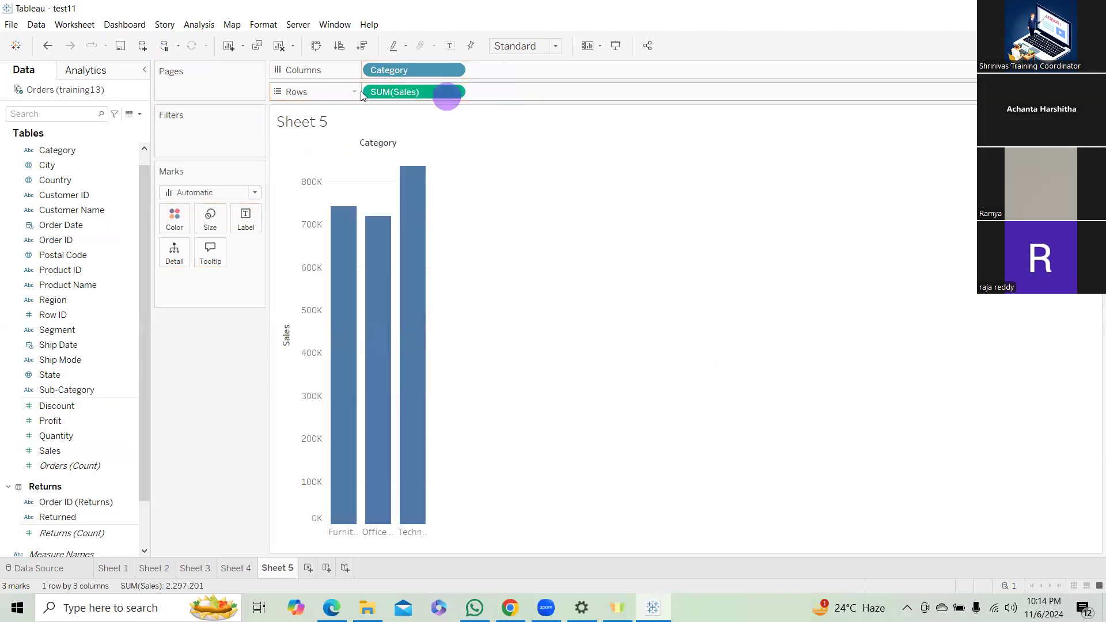
Swap the rows and columns of the Sales by Category chart, and swap them back to vertical bars.
{"action": "left_click", "coordinate": [315, 49]}
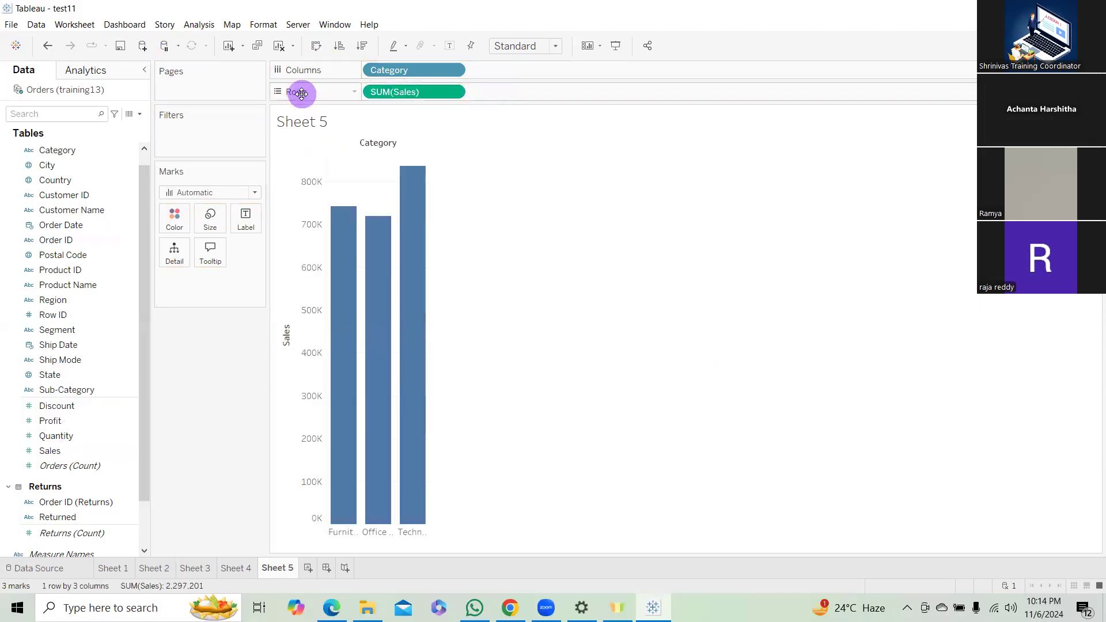
{"action": "left_click", "coordinate": [318, 48]}
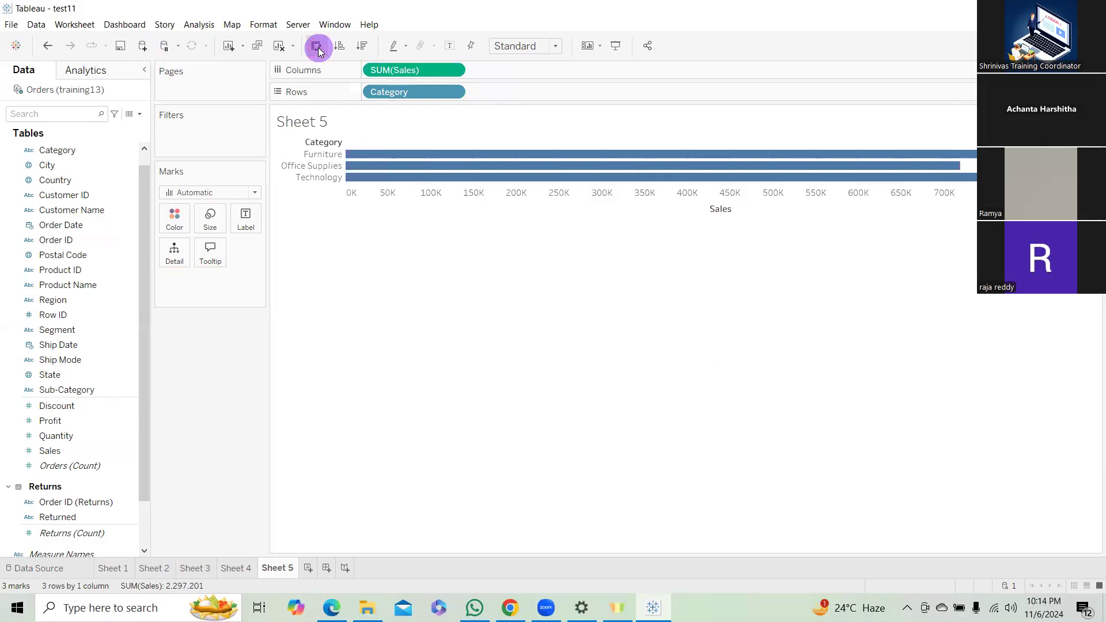
{"action": "left_click", "coordinate": [318, 48]}
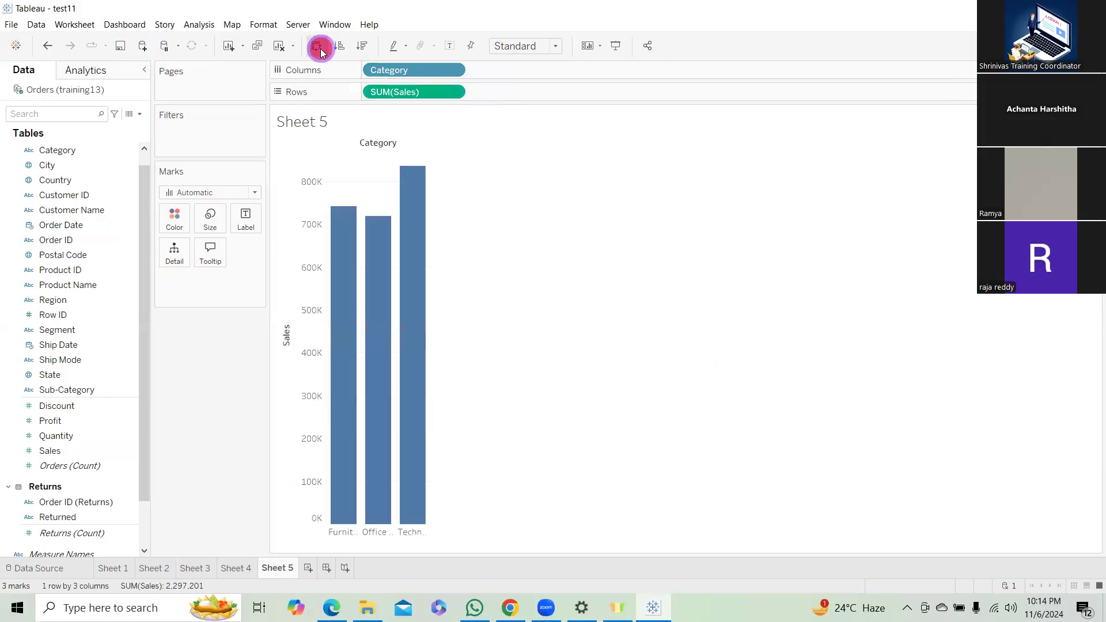
Sort the Category bars by Sales in ascending order, and finally in descending order.
{"action": "left_click", "coordinate": [340, 46]}
{"action": "left_click", "coordinate": [361, 46]}
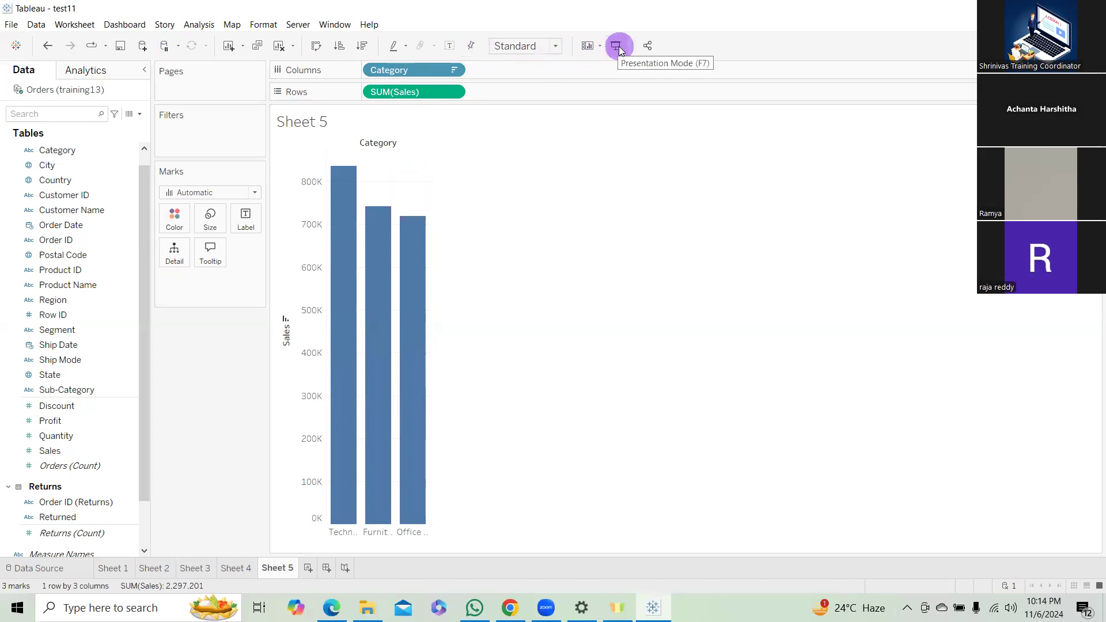
Review the older Tableau versions offered for exporting the workbook, and cancel without exporting.
{"action": "left_click", "coordinate": [12, 25]}
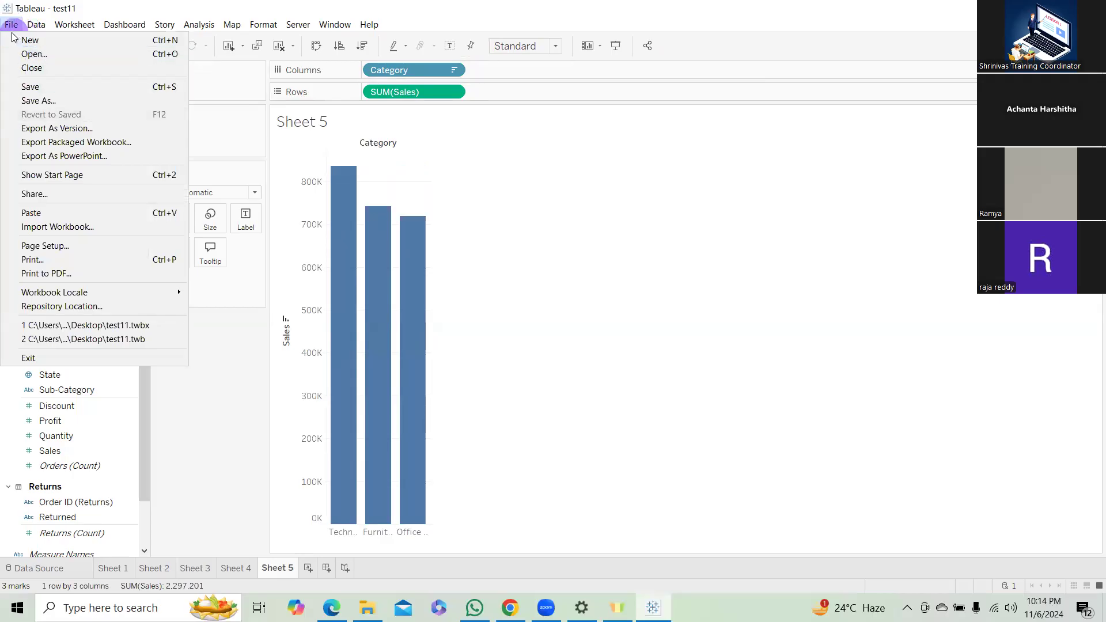
{"action": "left_click", "coordinate": [51, 129]}
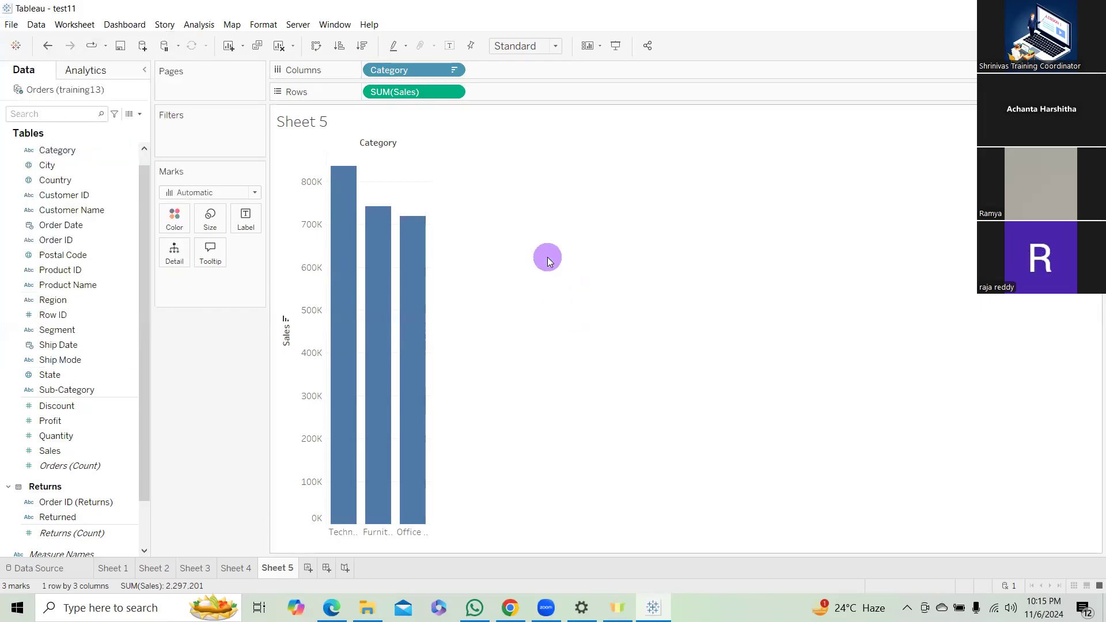
{"action": "left_click", "coordinate": [566, 223]}
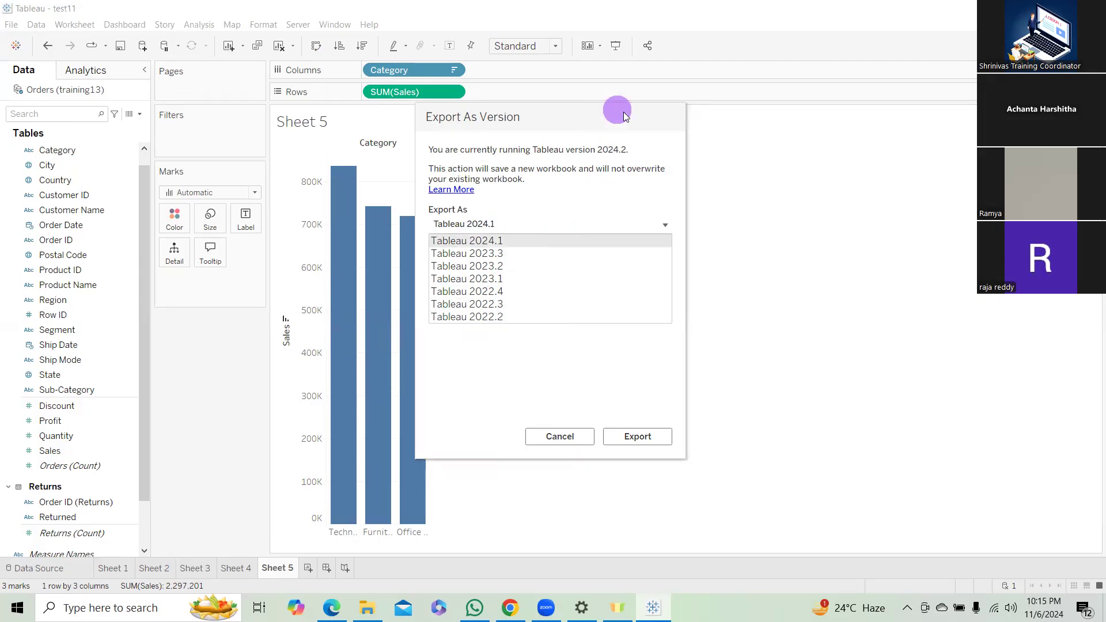
{"action": "left_click", "coordinate": [558, 436]}
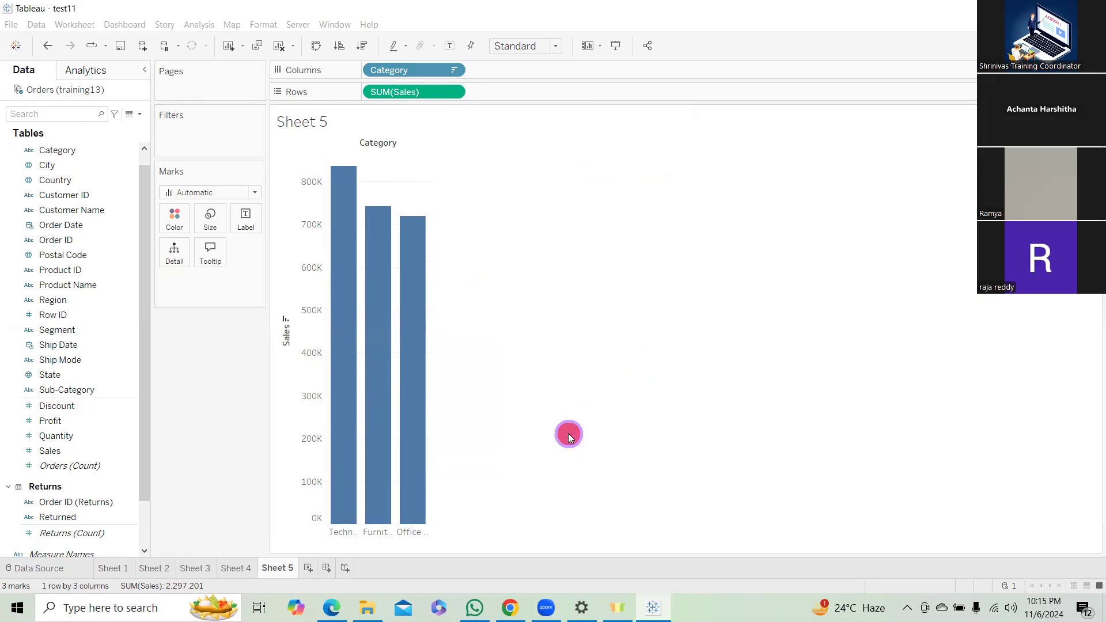
Look through the workbook's file commands, the data source commands and the worksheet copy options.
{"action": "left_click", "coordinate": [10, 26]}
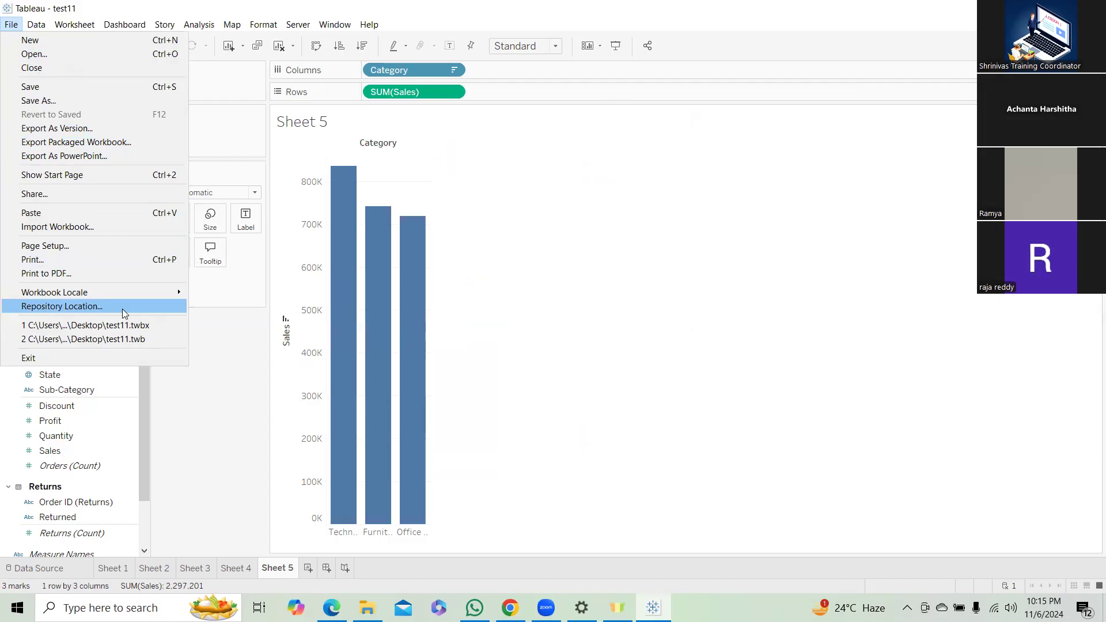
{"action": "left_click", "coordinate": [35, 25]}
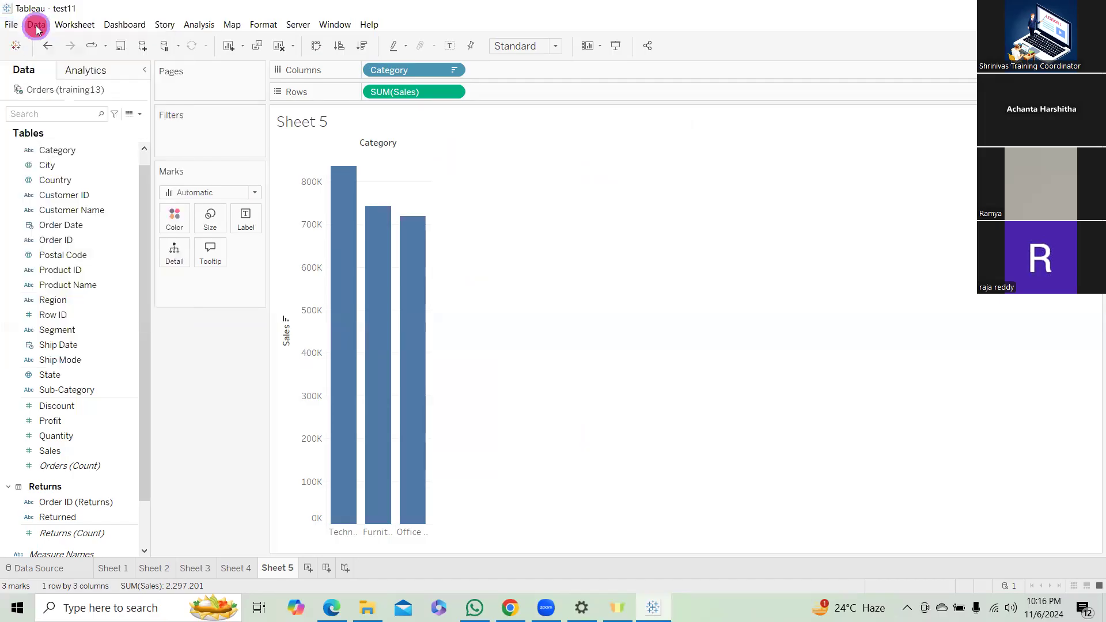
{"action": "left_click", "coordinate": [36, 26]}
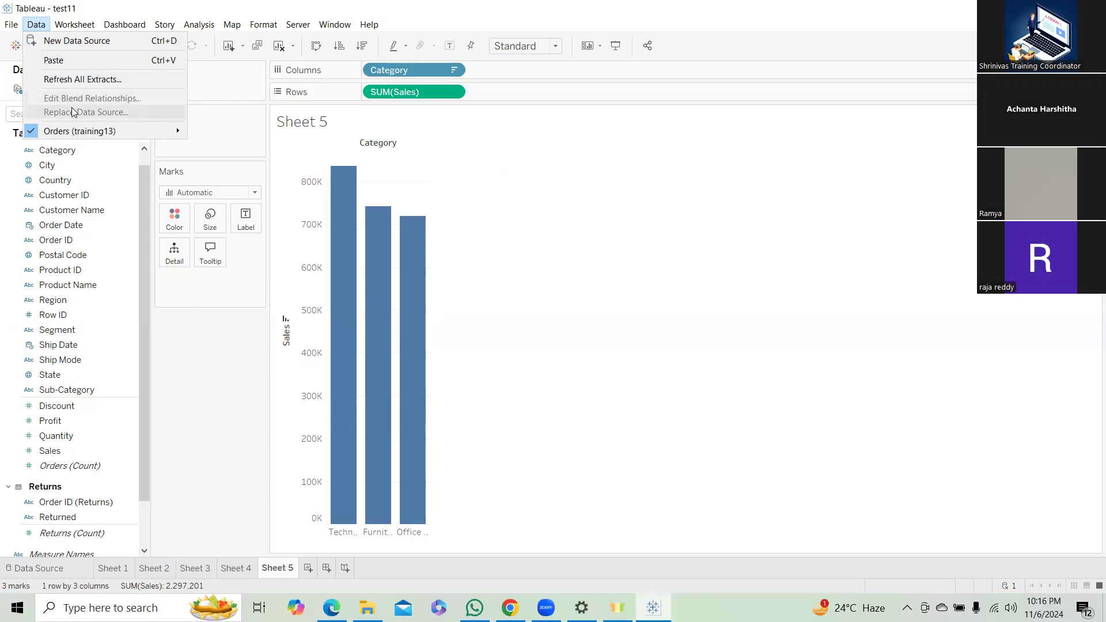
{"action": "left_click", "coordinate": [73, 24]}
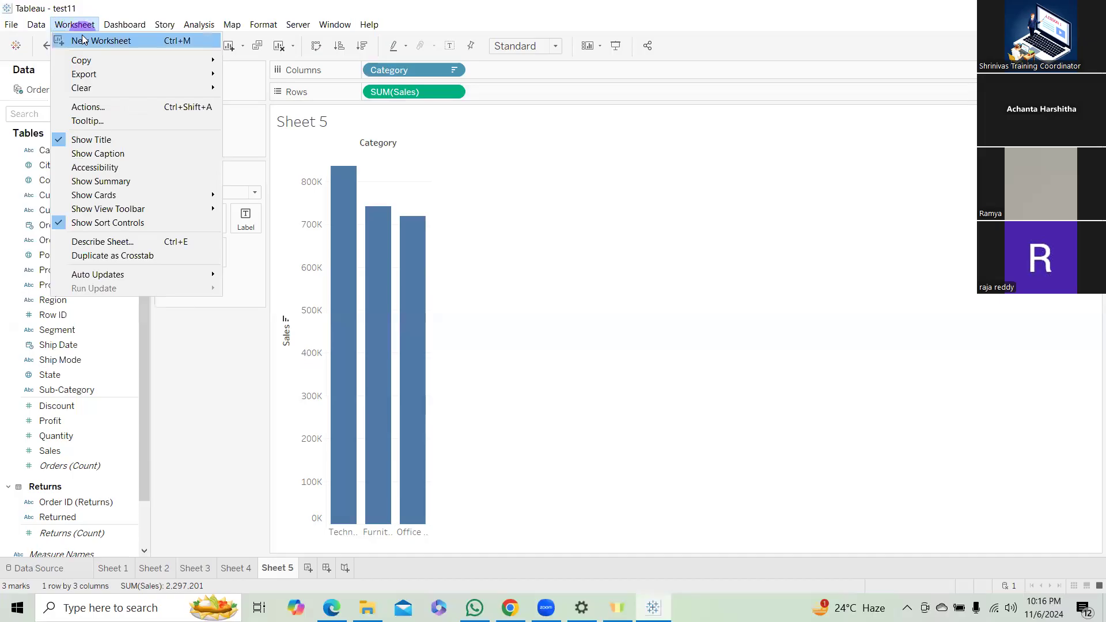
{"action": "mouse_move", "coordinate": [84, 52]}
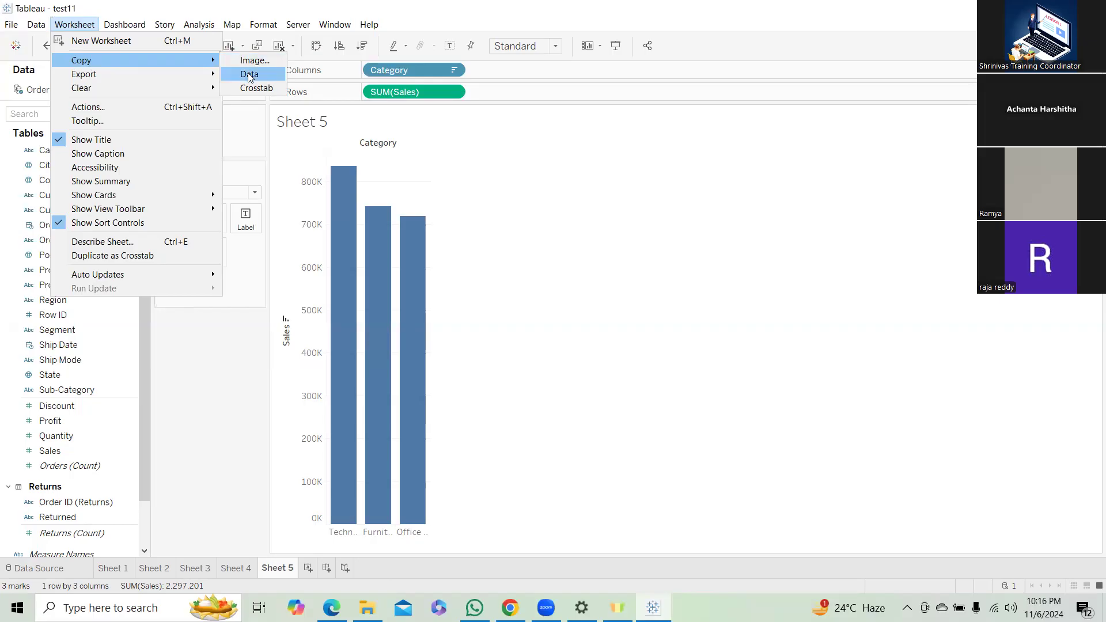
{"action": "left_click", "coordinate": [257, 90]}
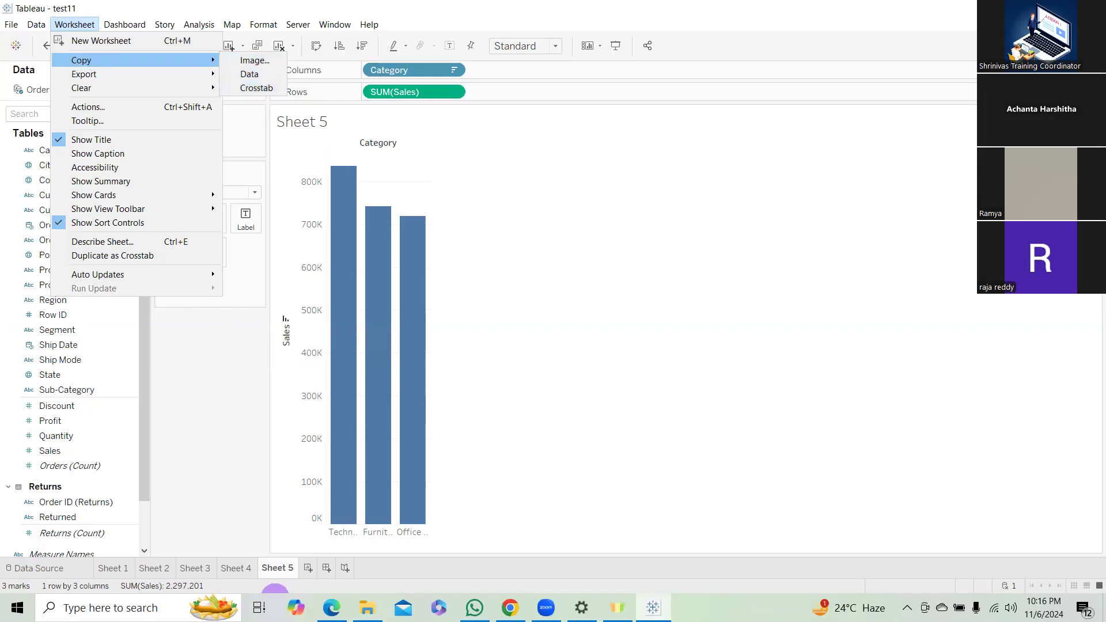
Duplicate Sheet 5 as a crosstab and switch to the duplicated sheet.
{"action": "left_click", "coordinate": [277, 570]}
{"action": "right_click", "coordinate": [277, 570]}
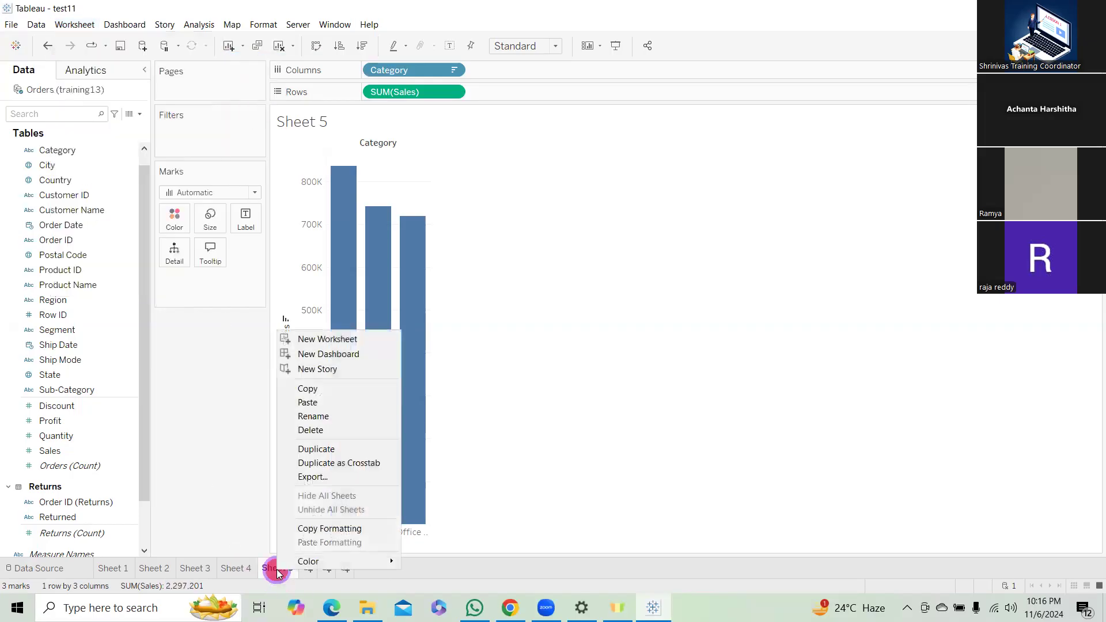
{"action": "left_click", "coordinate": [347, 462]}
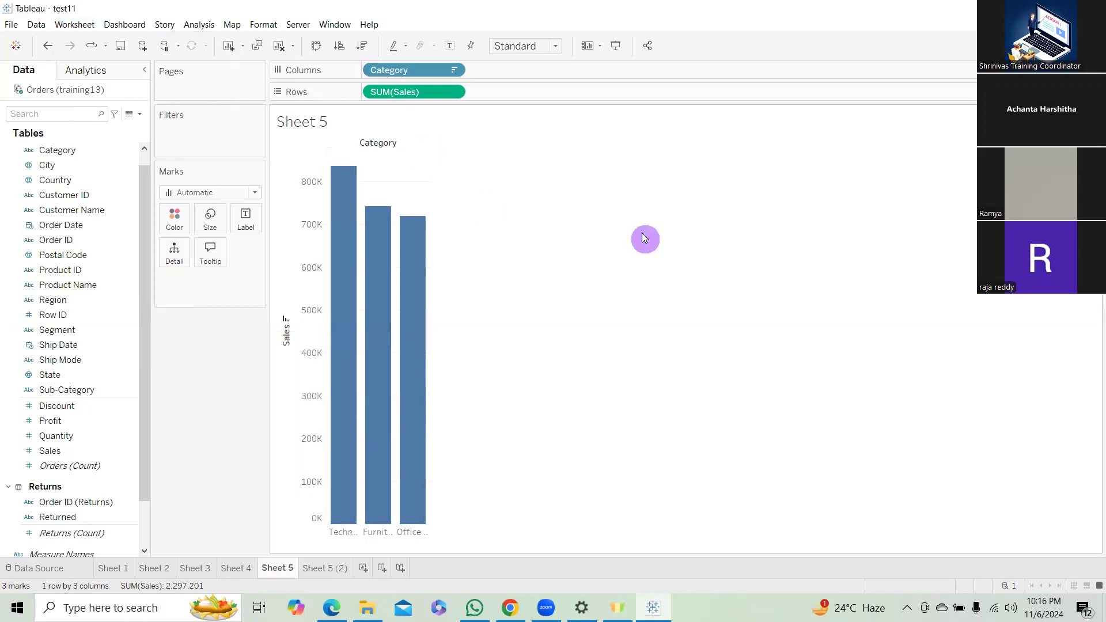
{"action": "left_click", "coordinate": [327, 570]}
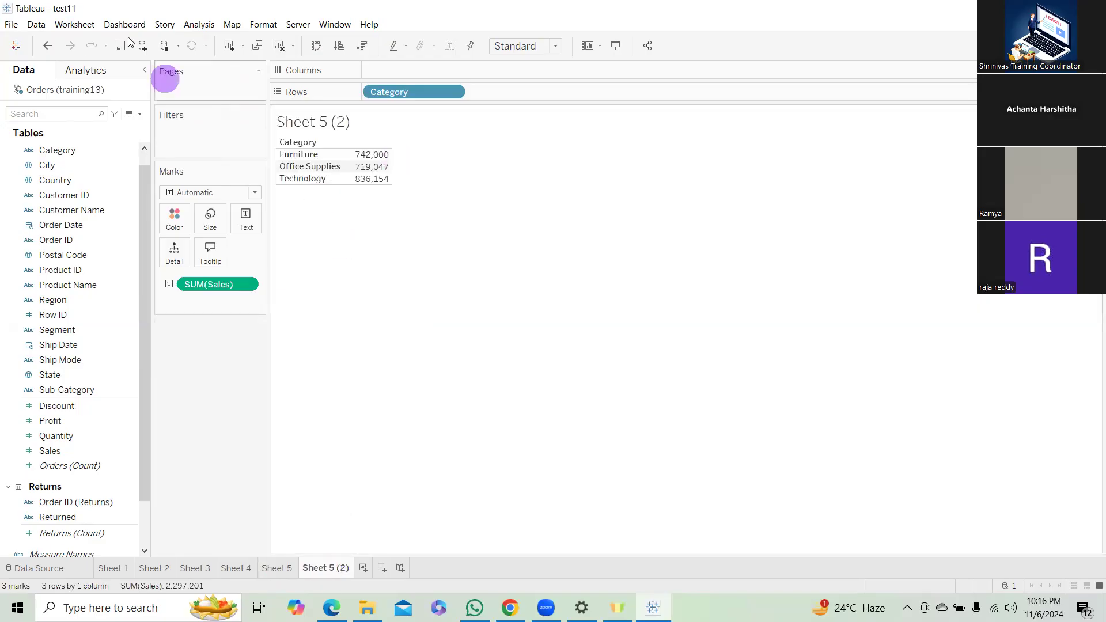
Examine the copy and export options available for the crosstab worksheet.
{"action": "left_click", "coordinate": [69, 24]}
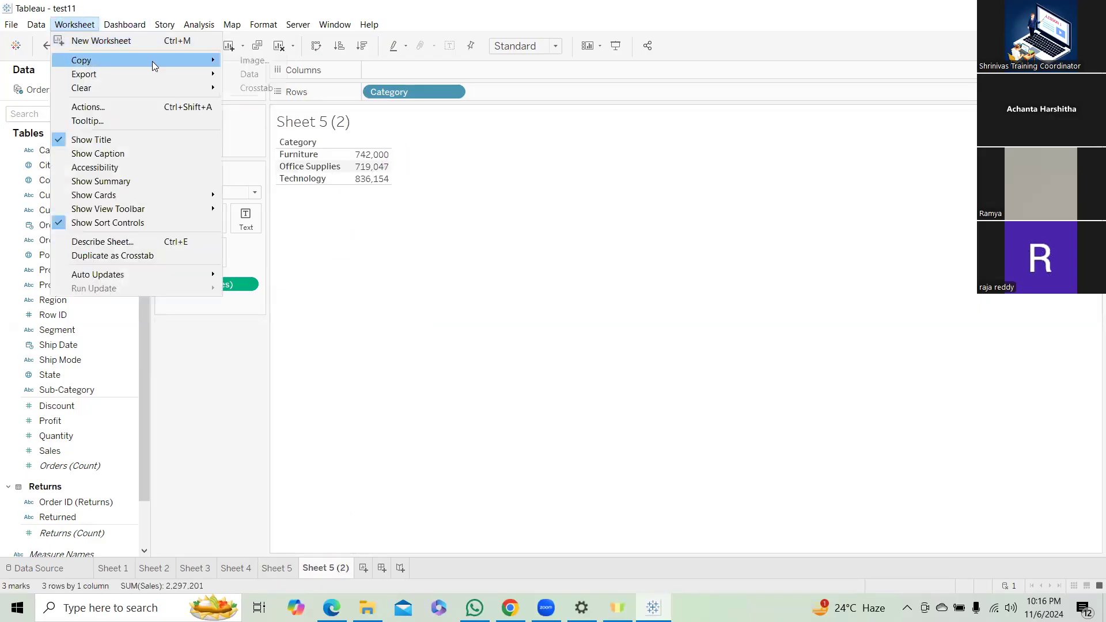
{"action": "left_click", "coordinate": [251, 91]}
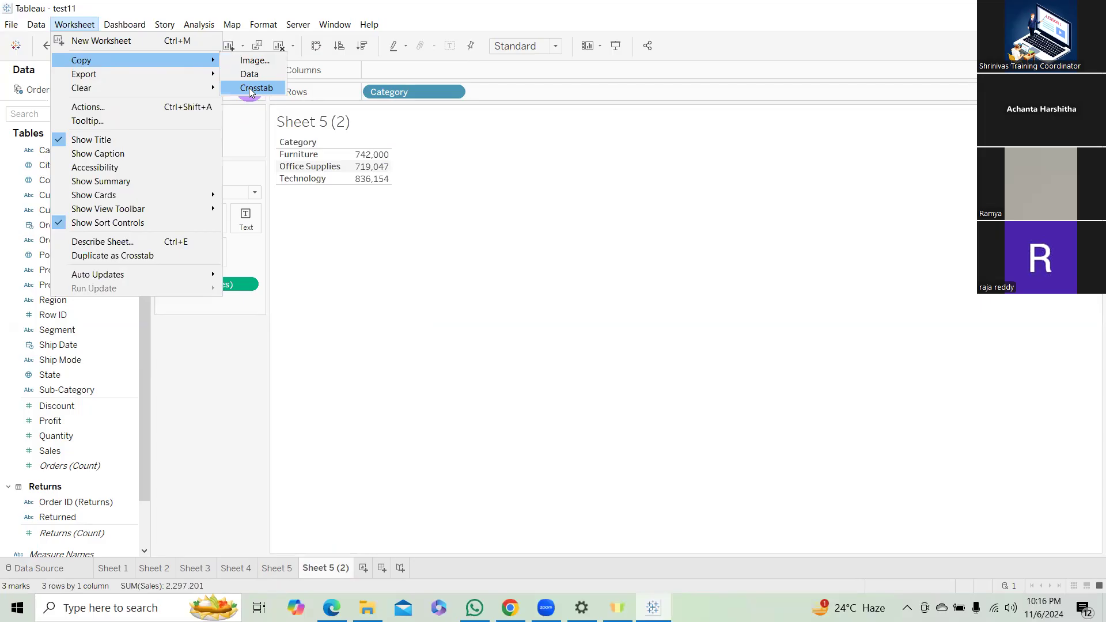
{"action": "mouse_move", "coordinate": [151, 68]}
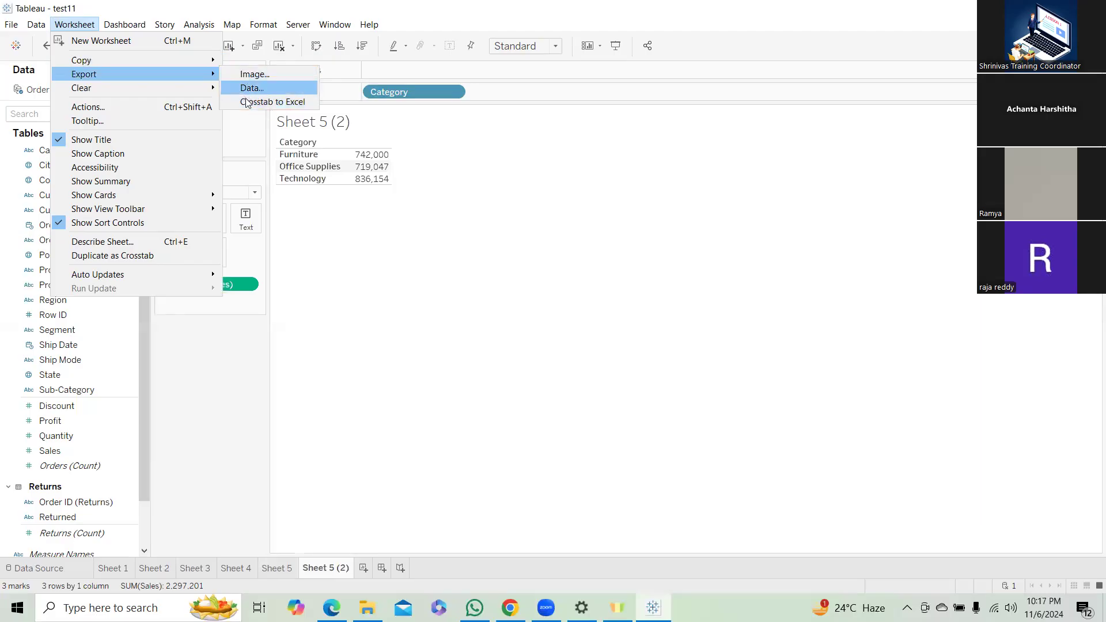
{"action": "mouse_move", "coordinate": [204, 62]}
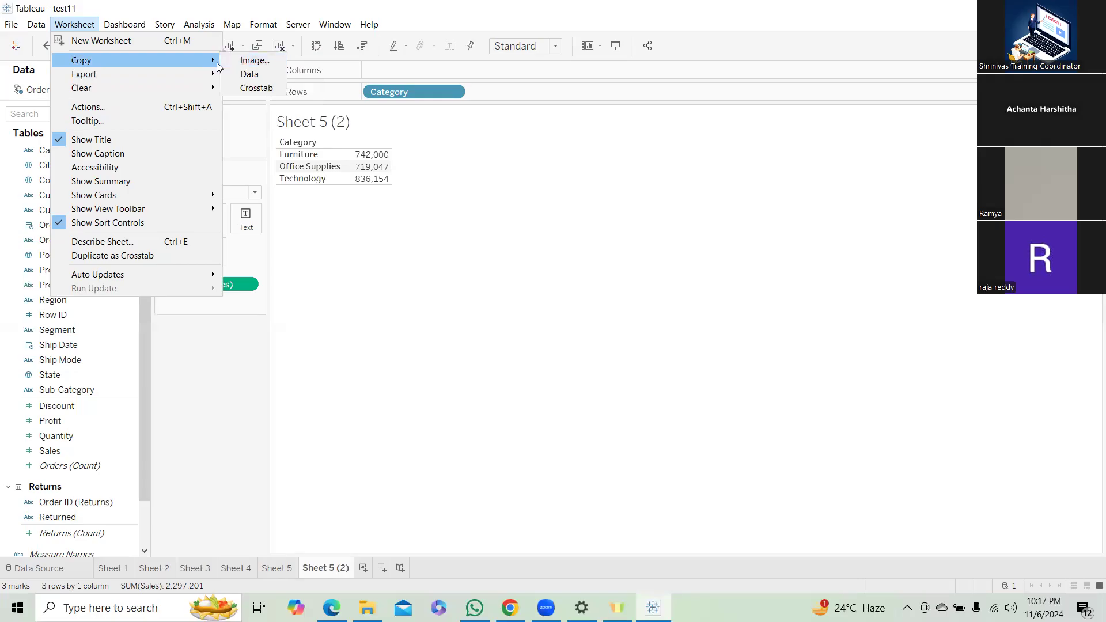
Show the caption and the summary card on the crosstab sheet, and hide both again.
{"action": "left_click", "coordinate": [123, 154]}
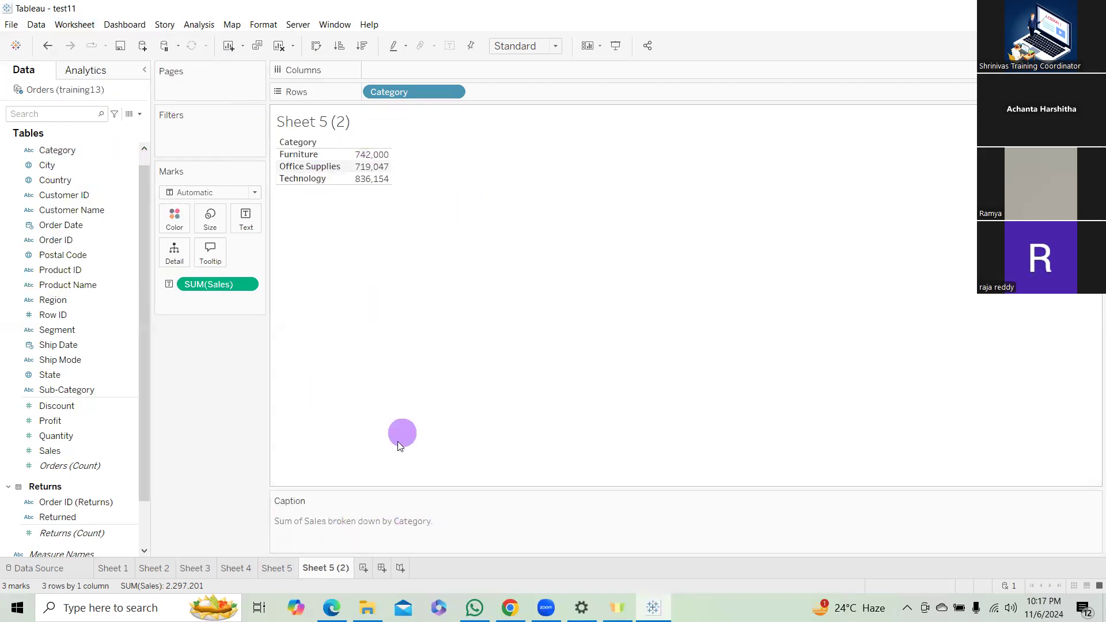
{"action": "left_click", "coordinate": [81, 23]}
{"action": "left_click", "coordinate": [104, 184]}
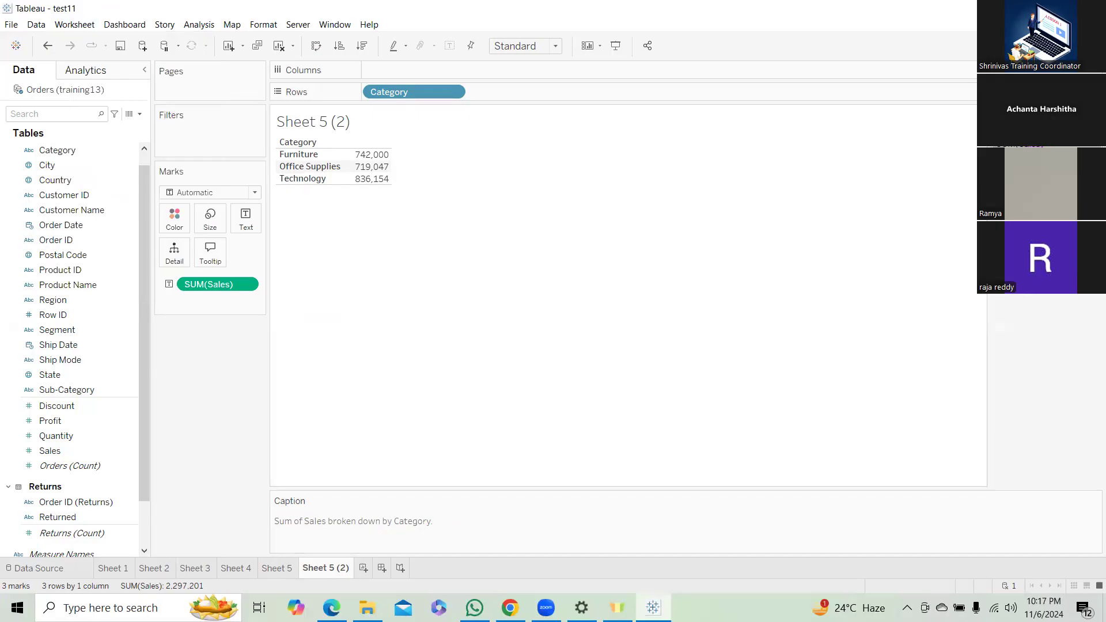
{"action": "left_click", "coordinate": [74, 24]}
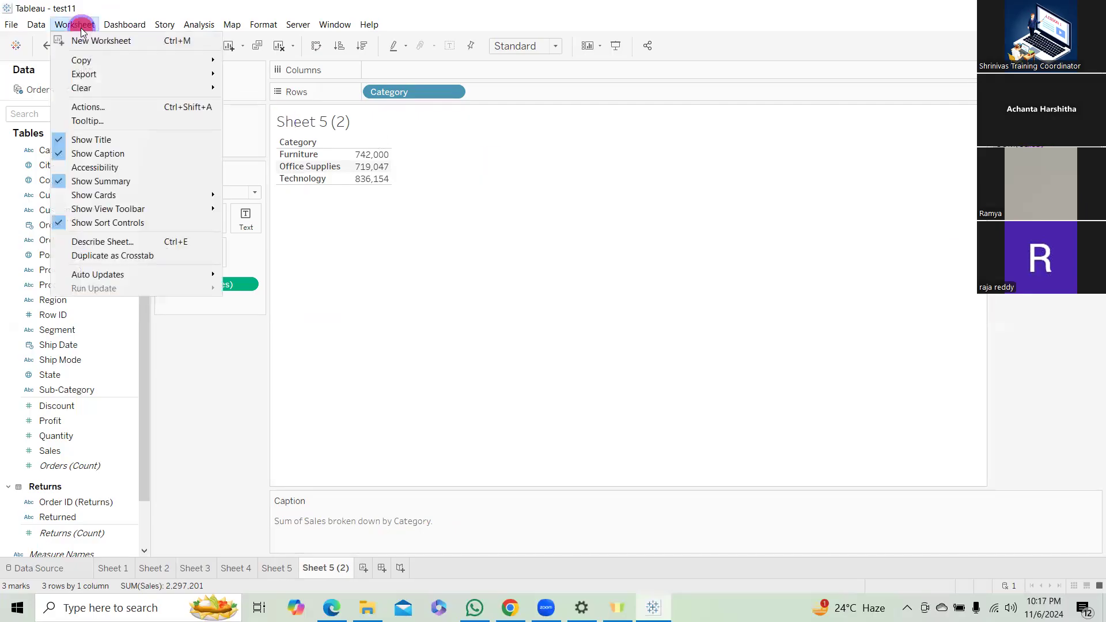
{"action": "left_click", "coordinate": [63, 182]}
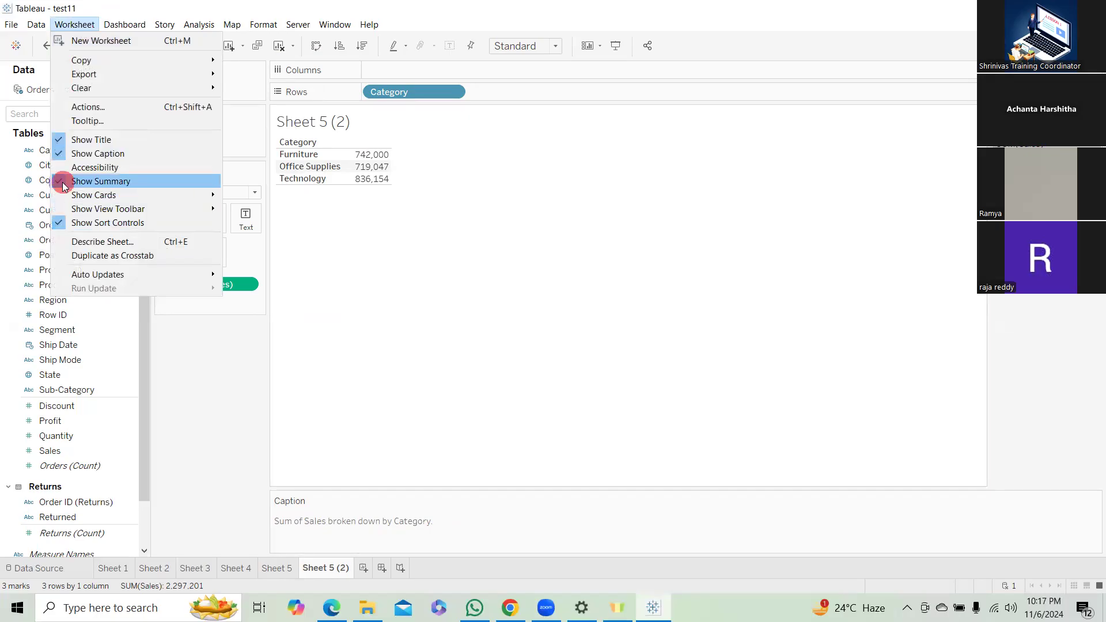
{"action": "left_click", "coordinate": [85, 29]}
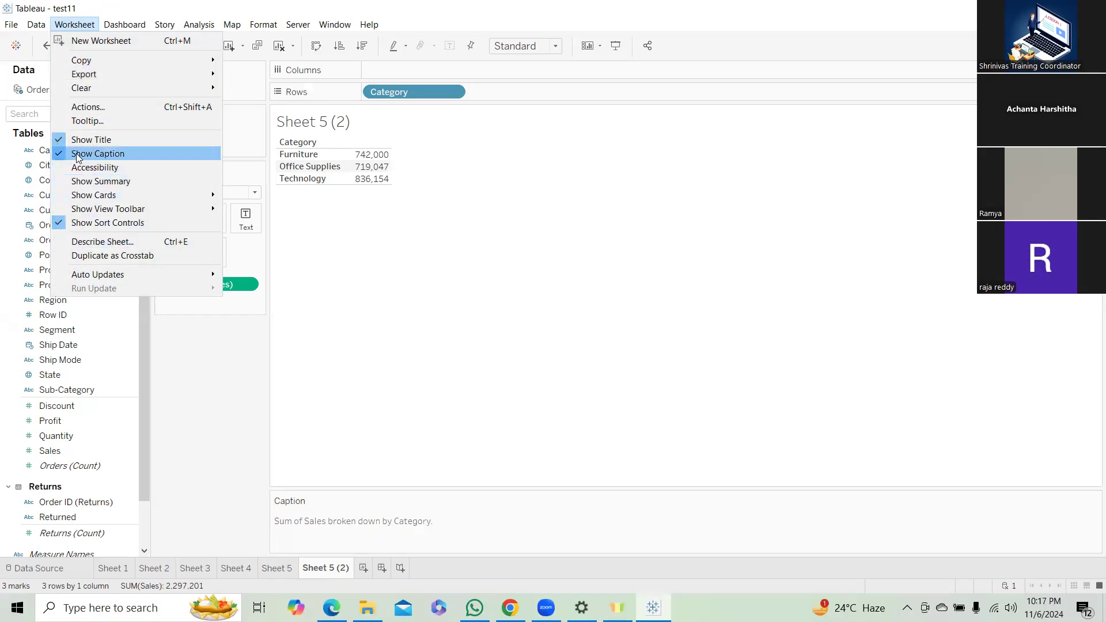
{"action": "left_click", "coordinate": [58, 154]}
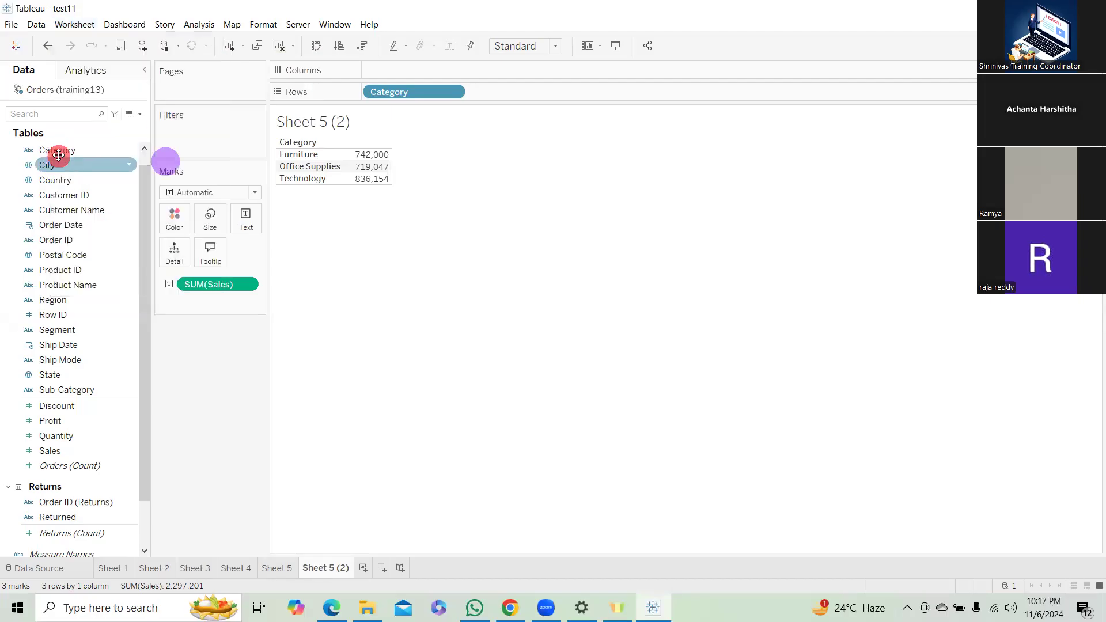
Look through the dashboard commands and the worksheet commands available for the crosstab sheet.
{"action": "left_click", "coordinate": [86, 31]}
{"action": "left_click", "coordinate": [114, 31]}
{"action": "left_click", "coordinate": [523, 194]}
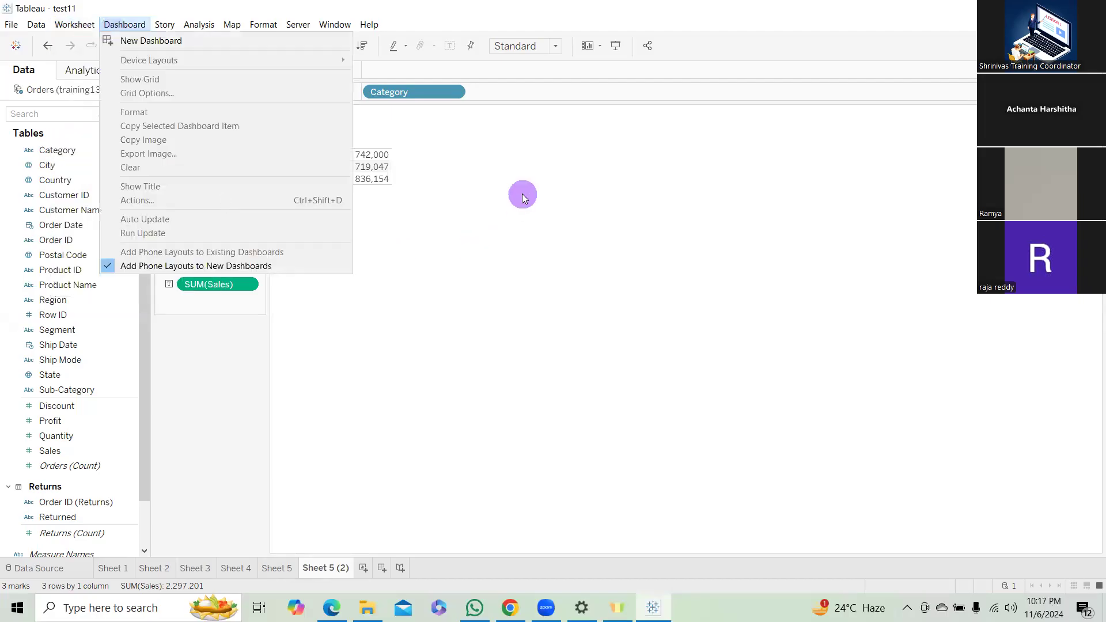
{"action": "left_click", "coordinate": [83, 28]}
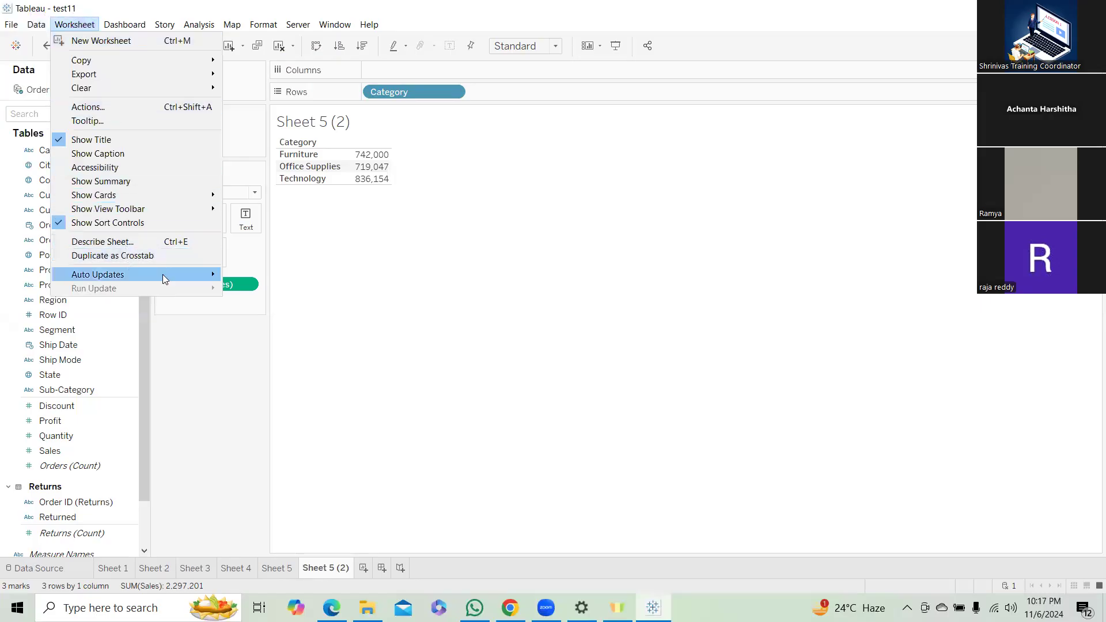
{"action": "left_click", "coordinate": [596, 297]}
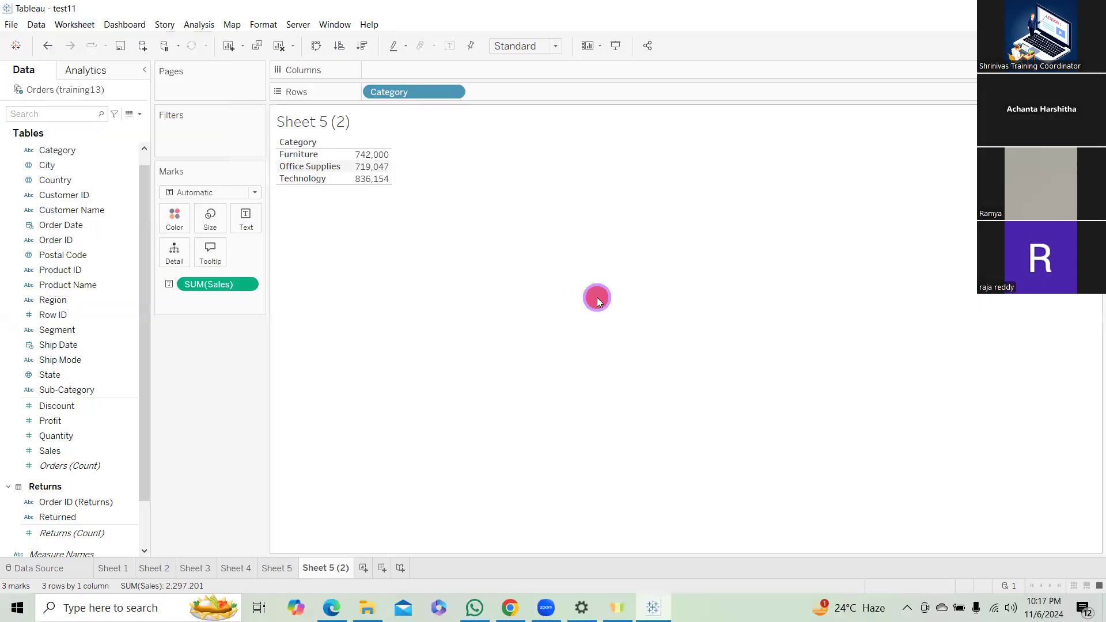
Clear the contents of the crosstab worksheet Sheet 5 (2) and switch to Sheet 5.
{"action": "left_click", "coordinate": [77, 24]}
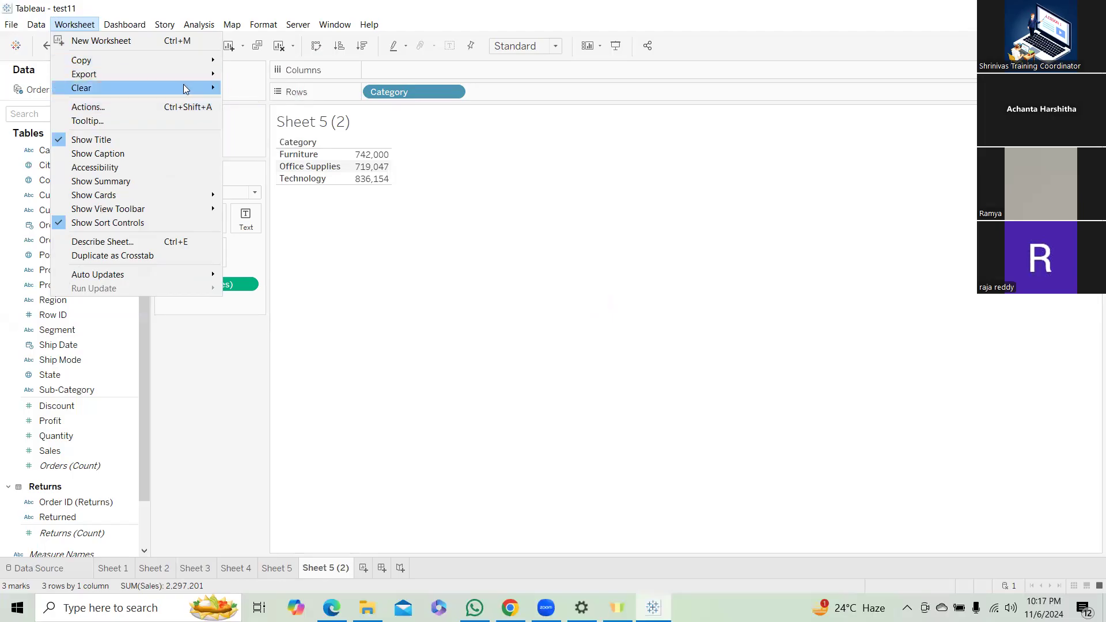
{"action": "mouse_move", "coordinate": [185, 90]}
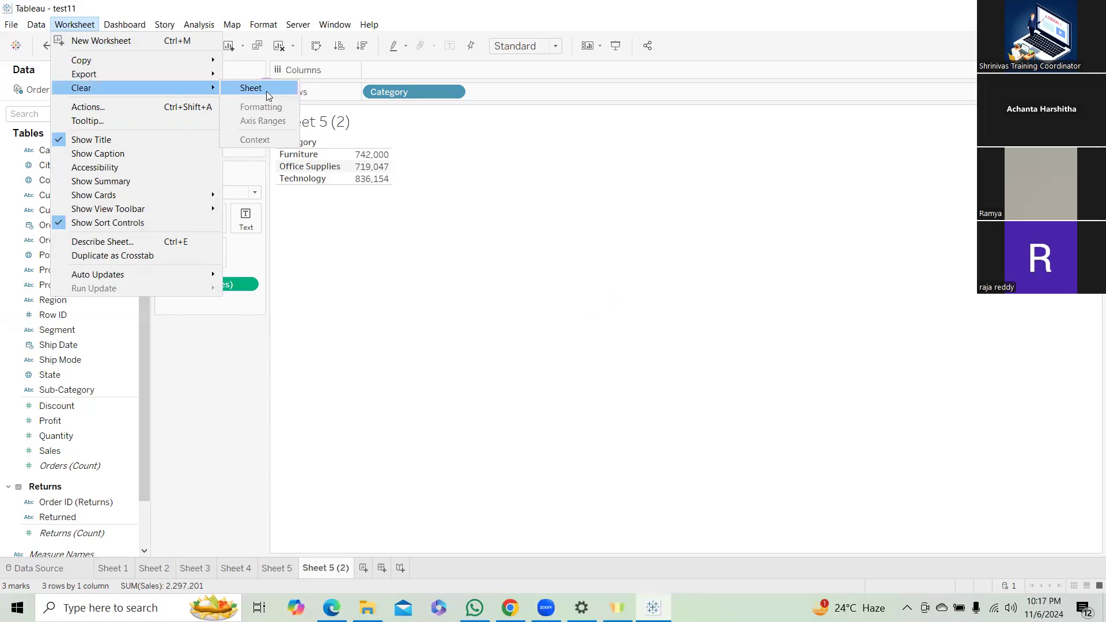
{"action": "left_click", "coordinate": [259, 84]}
{"action": "left_click", "coordinate": [272, 570]}
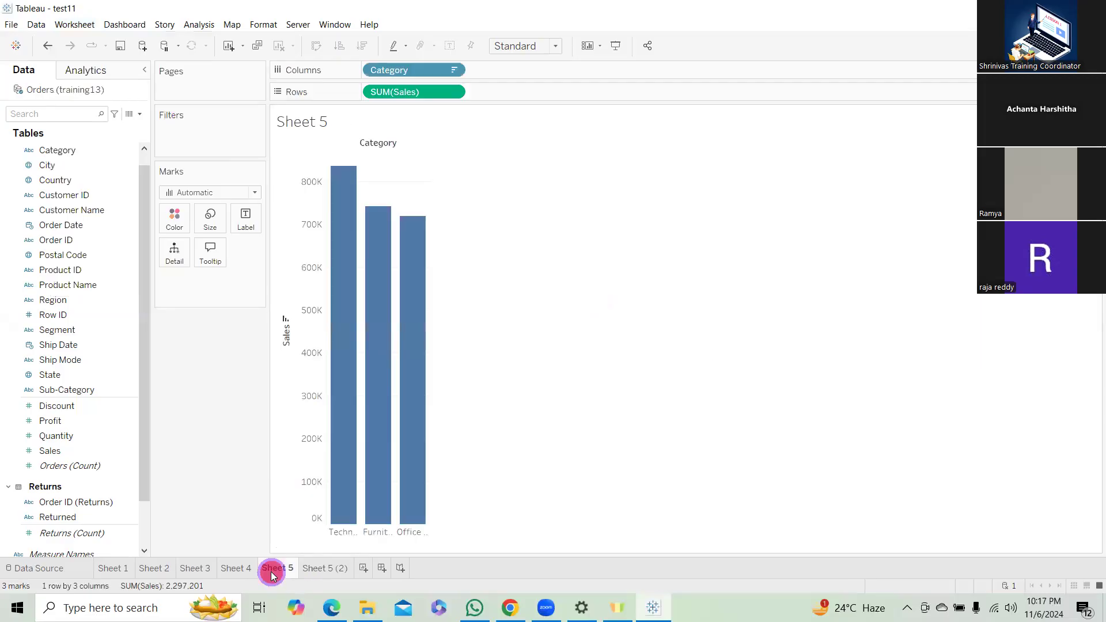
Look through the worksheet, dashboard and story commands available from Sheet 5.
{"action": "left_click", "coordinate": [75, 24]}
{"action": "mouse_move", "coordinate": [149, 93]}
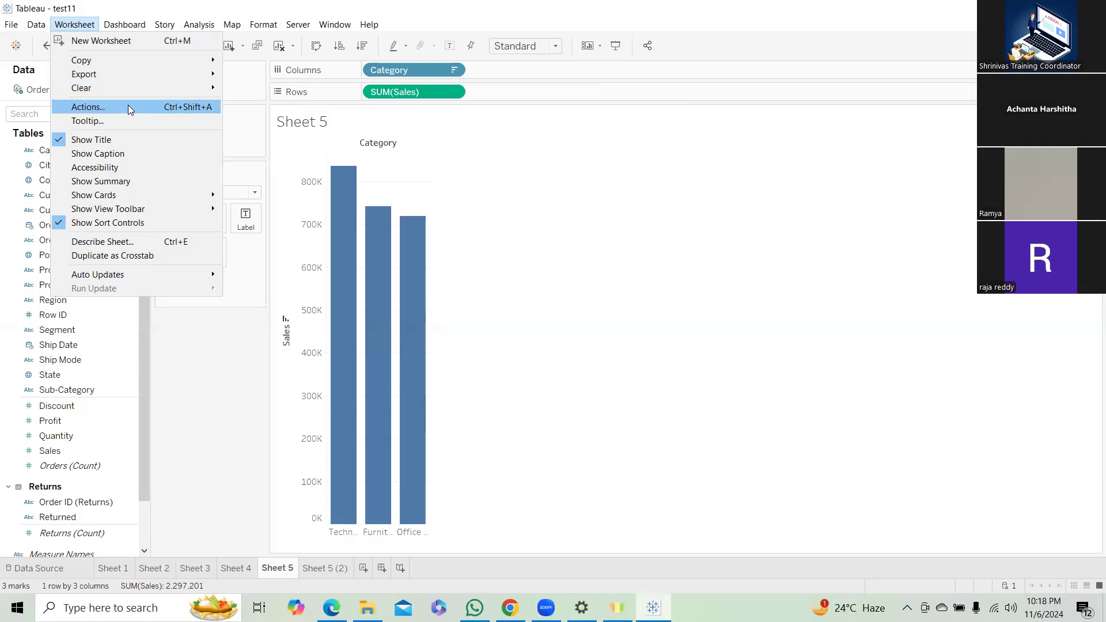
{"action": "left_click", "coordinate": [122, 24]}
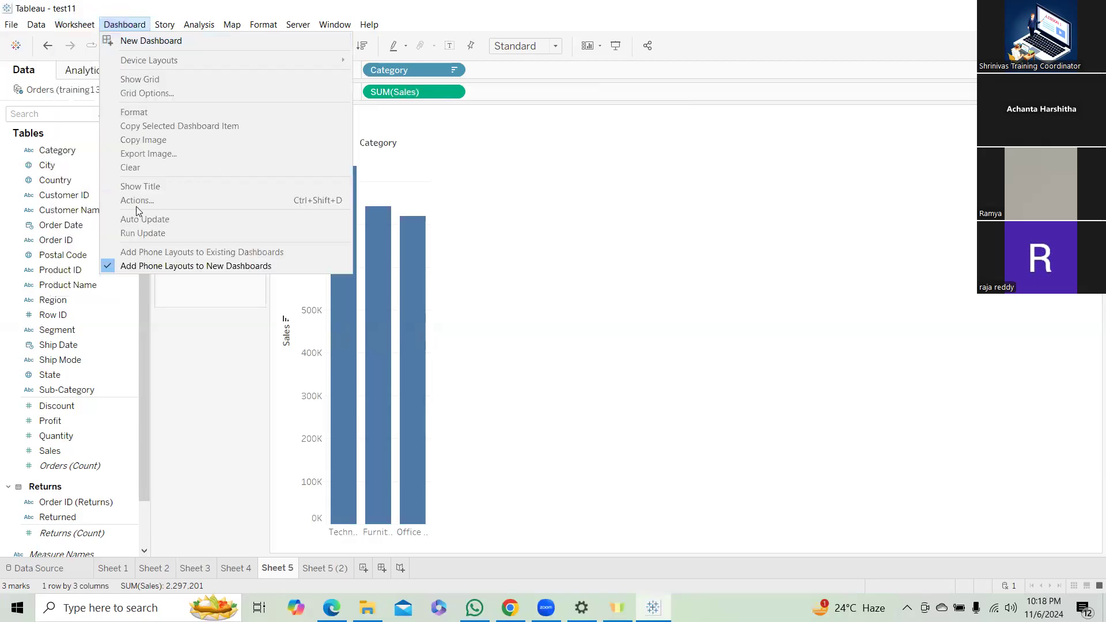
{"action": "mouse_move", "coordinate": [173, 31]}
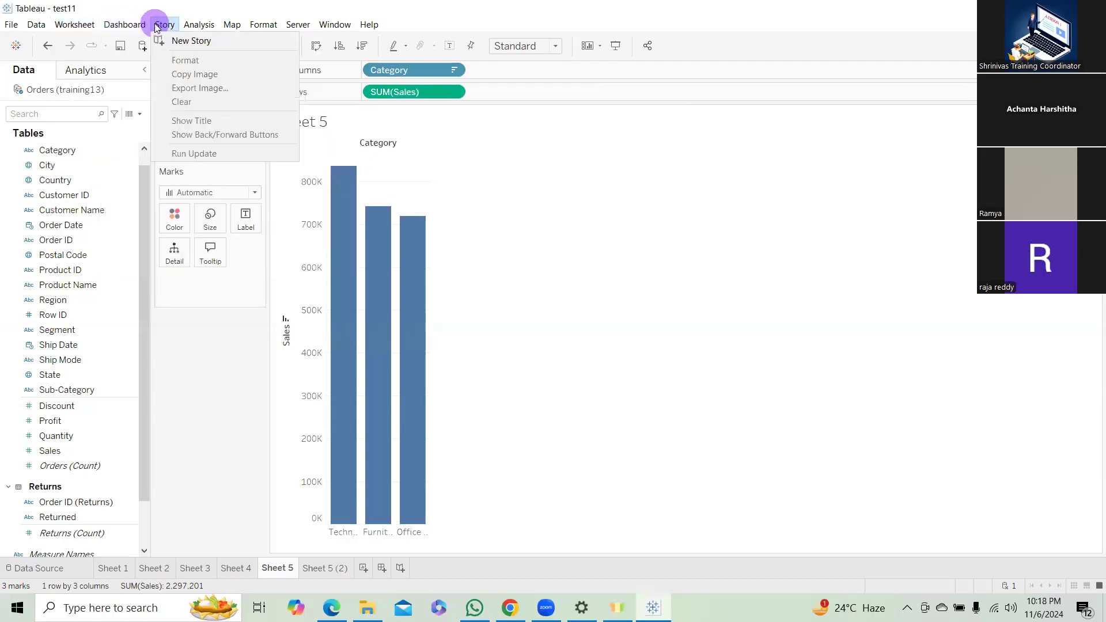
{"action": "left_click", "coordinate": [469, 206]}
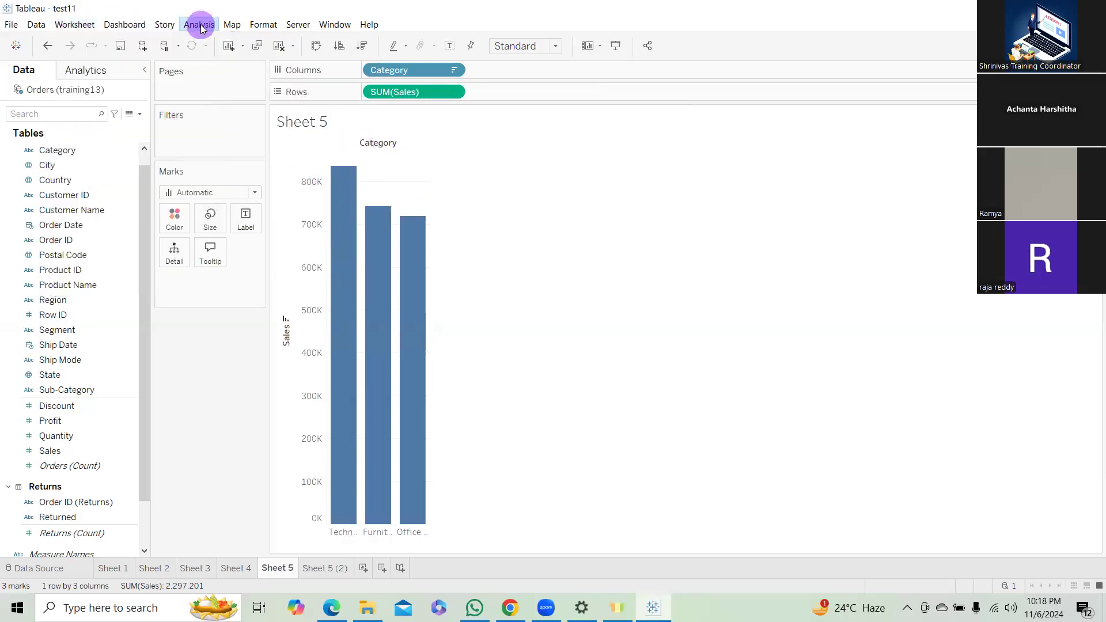
Examine the analysis commands and the measure options of the SUM(Sales) pill on Sheet 5.
{"action": "left_click", "coordinate": [199, 25]}
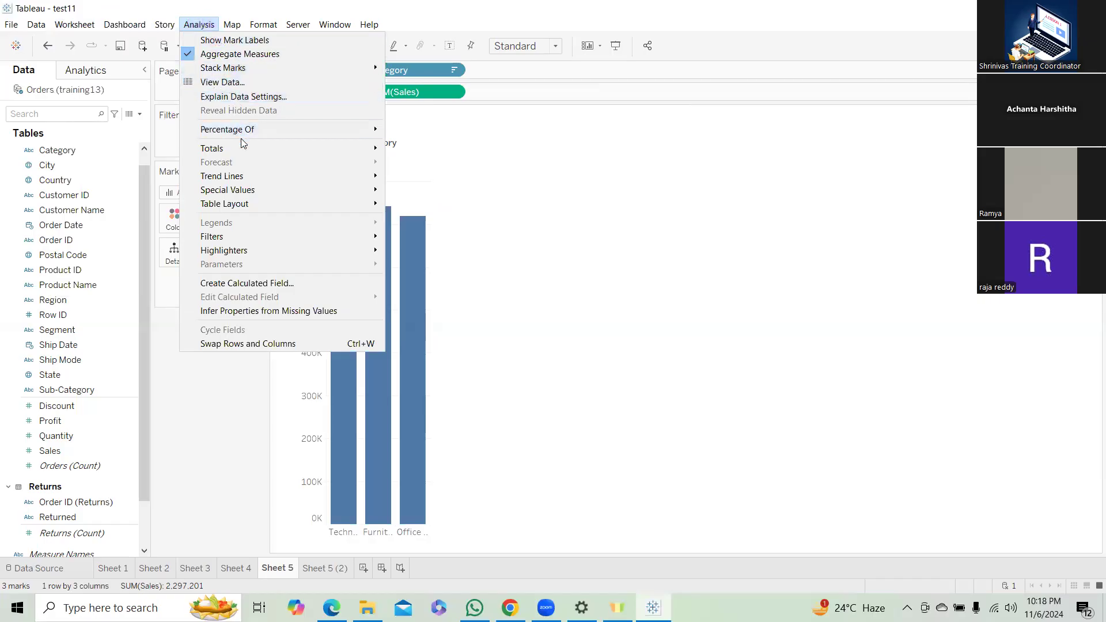
{"action": "mouse_move", "coordinate": [260, 132]}
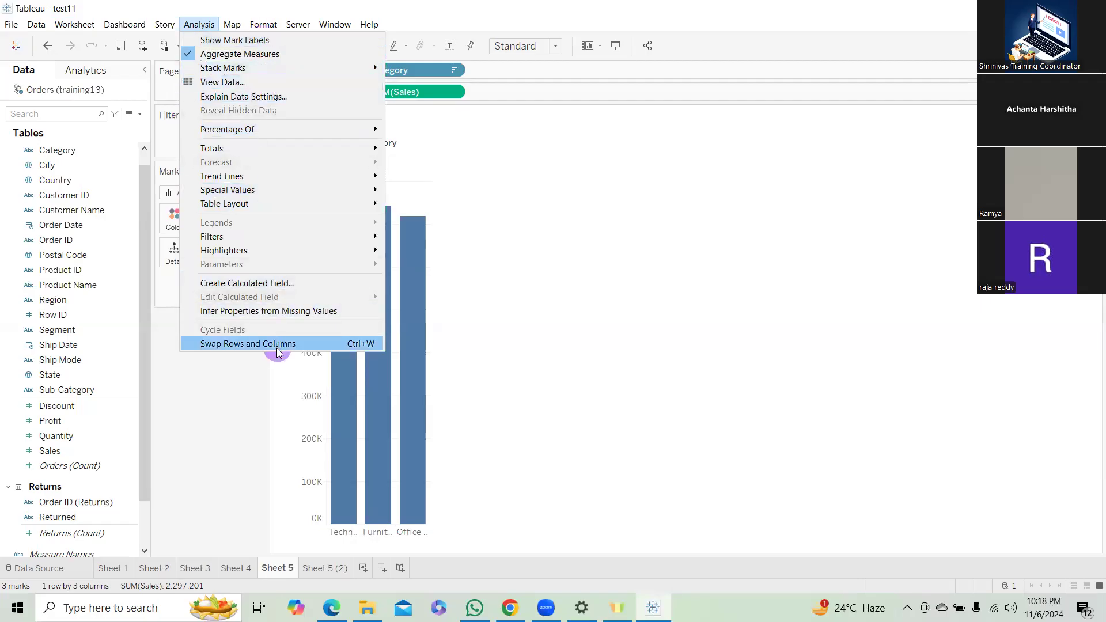
{"action": "left_click", "coordinate": [541, 186]}
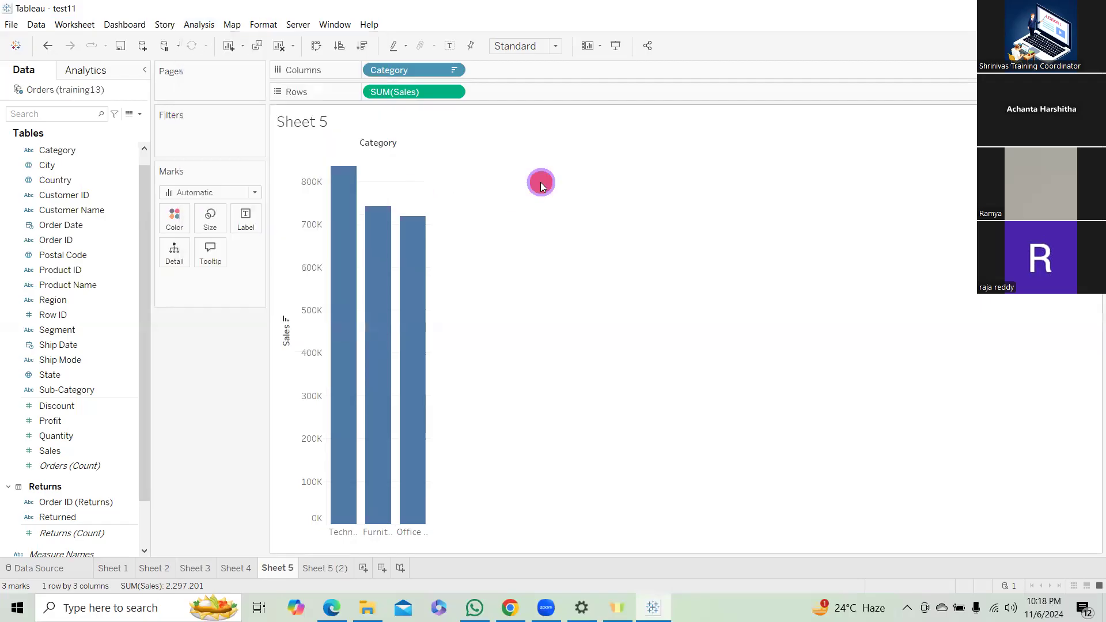
{"action": "left_click", "coordinate": [453, 92]}
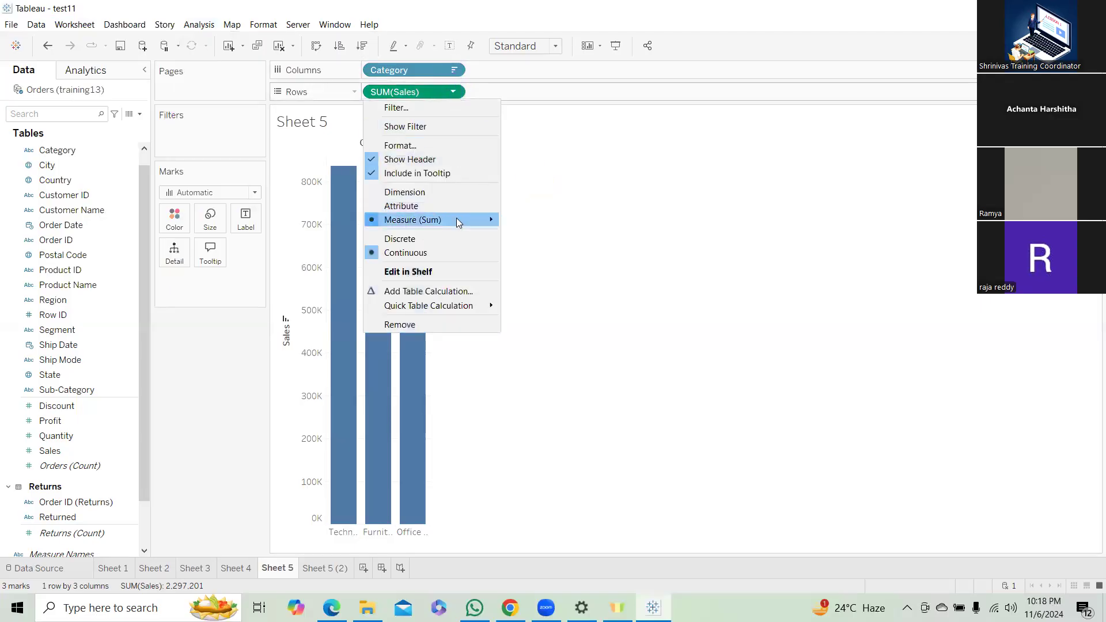
{"action": "mouse_move", "coordinate": [458, 223]}
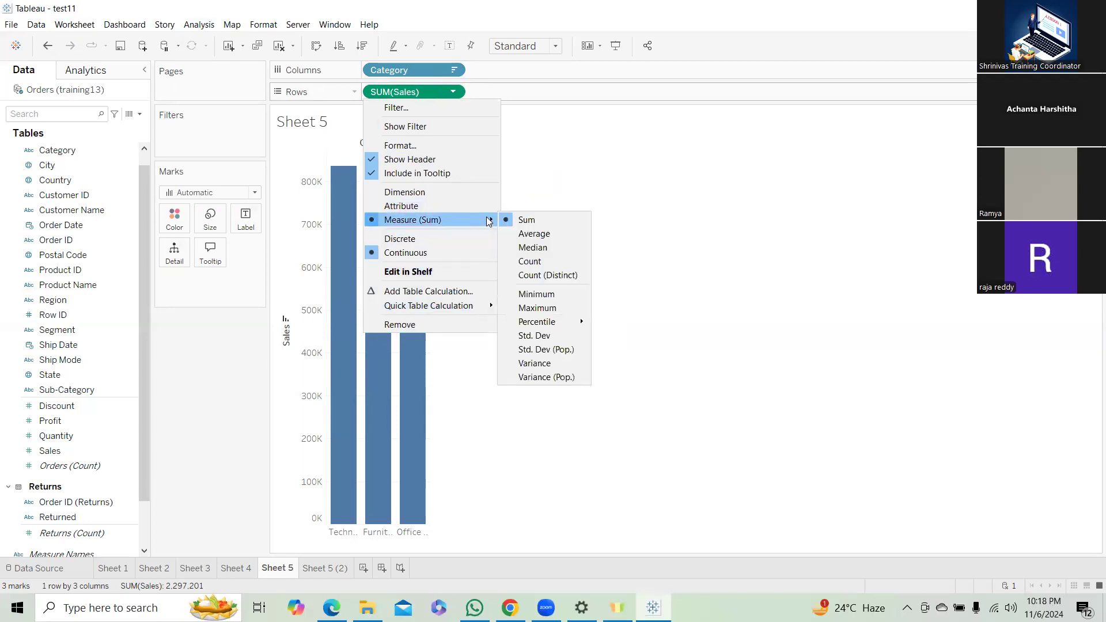
{"action": "left_click", "coordinate": [203, 28]}
{"action": "left_click", "coordinate": [203, 28]}
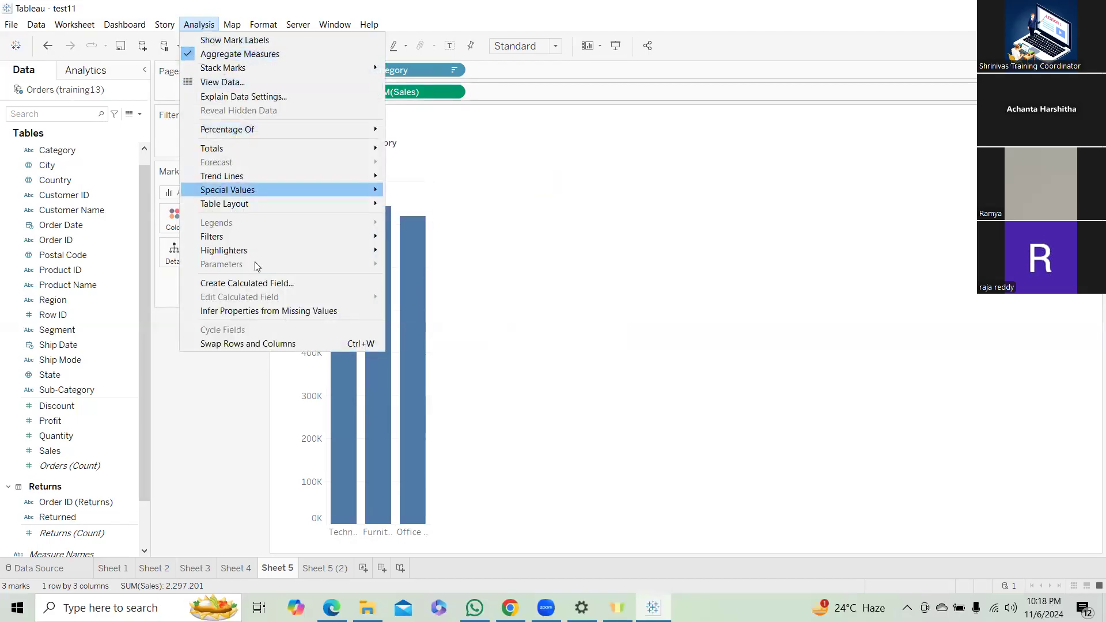
{"action": "left_click", "coordinate": [619, 213]}
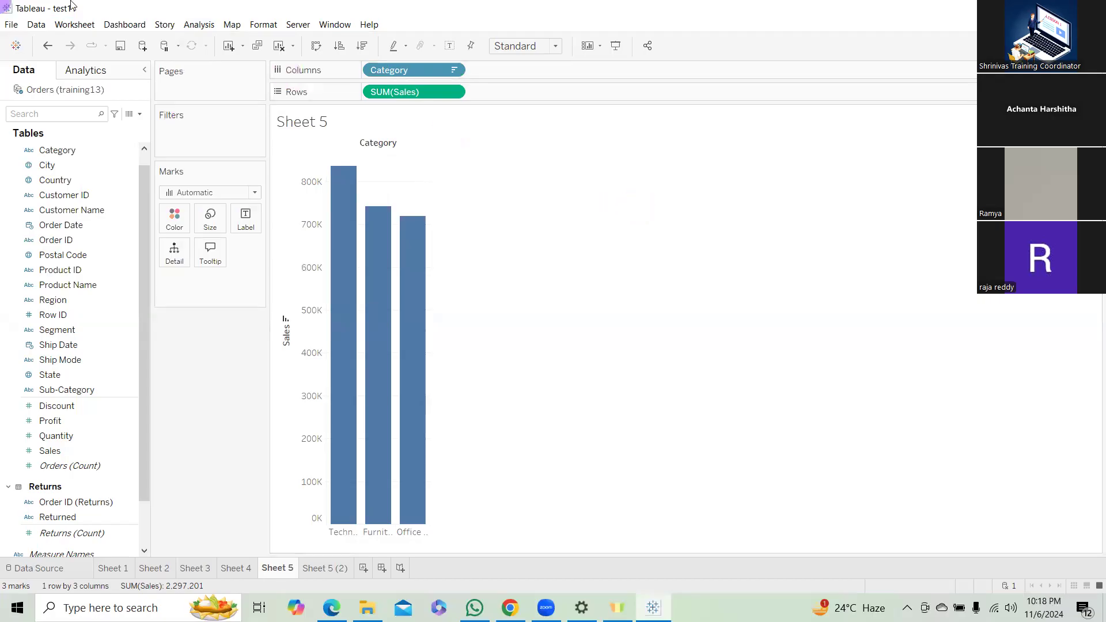
Switch to Sheet 1, then create a new dashboard and set its size to Automatic.
{"action": "left_click", "coordinate": [75, 25]}
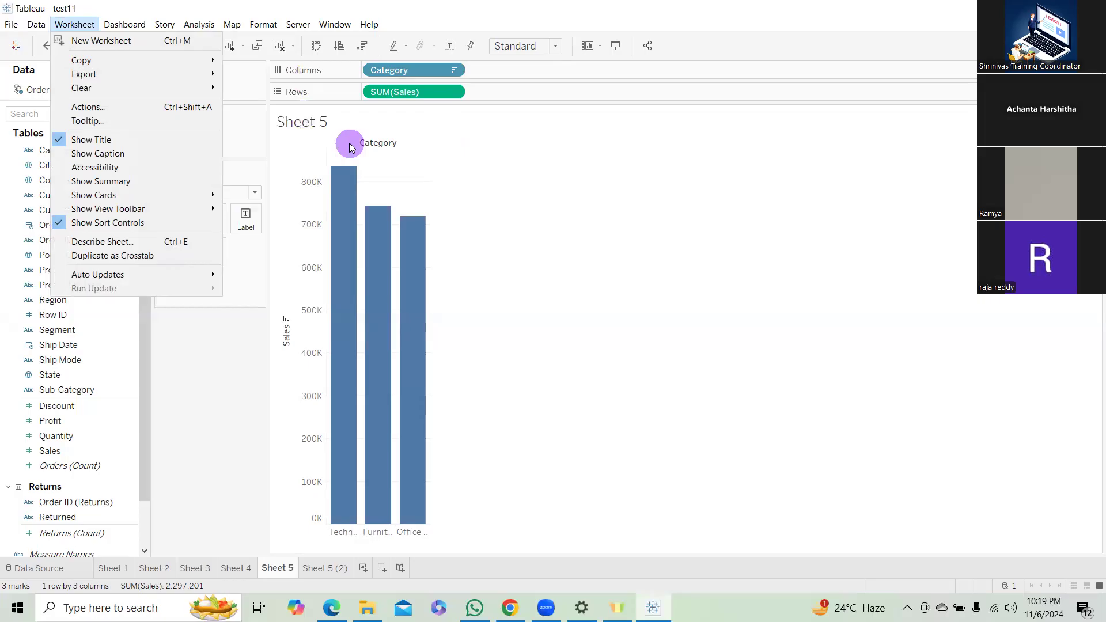
{"action": "left_click", "coordinate": [109, 570]}
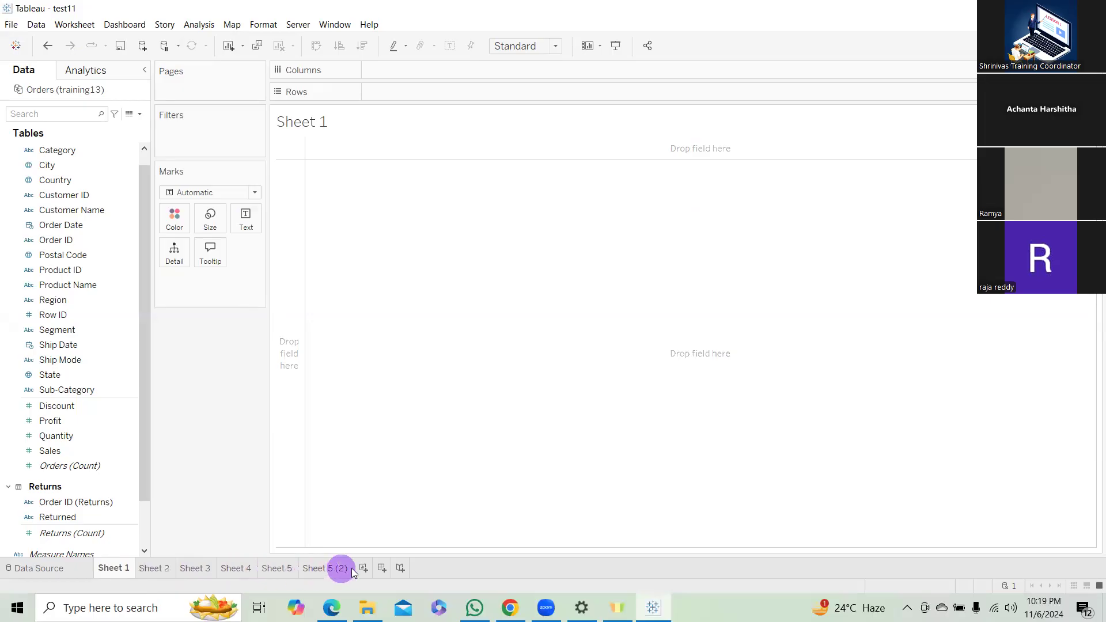
{"action": "left_click", "coordinate": [381, 568]}
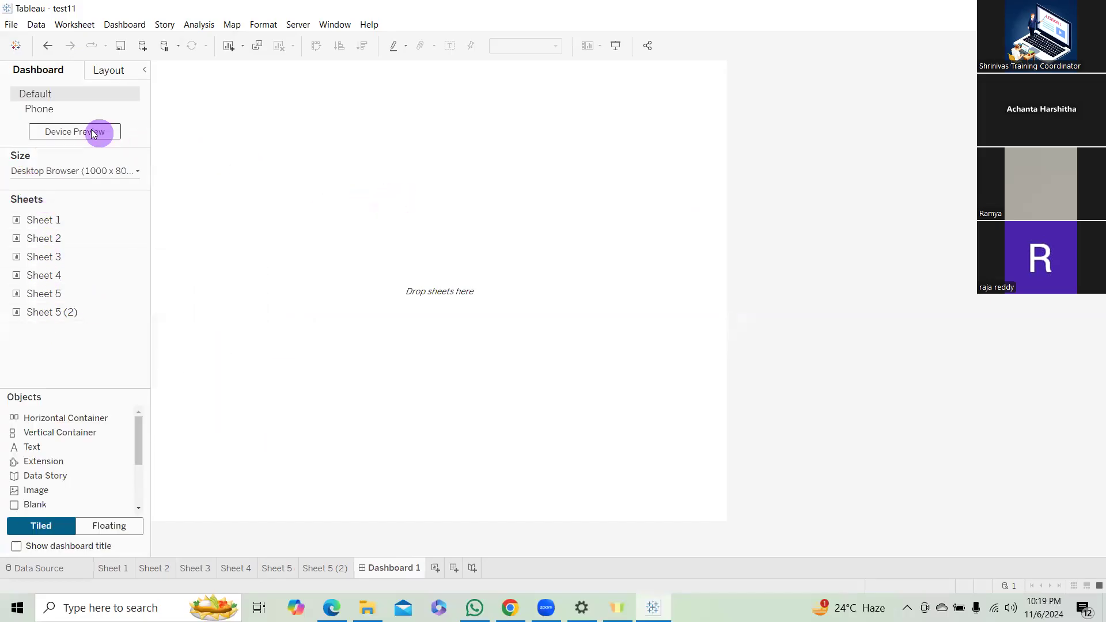
{"action": "left_click", "coordinate": [109, 168]}
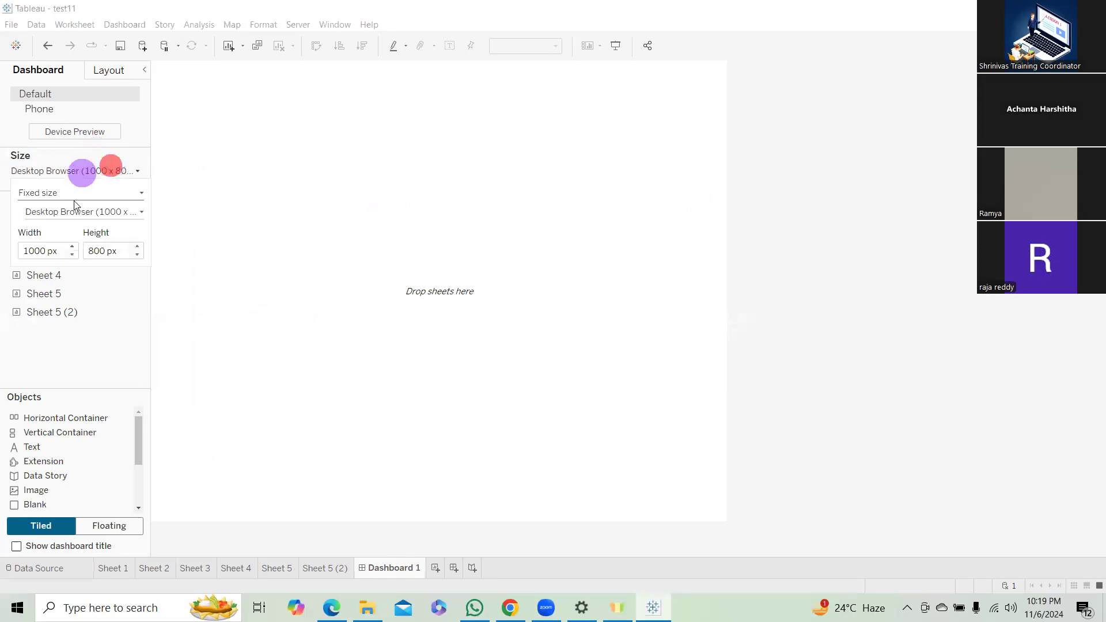
{"action": "left_click", "coordinate": [107, 192]}
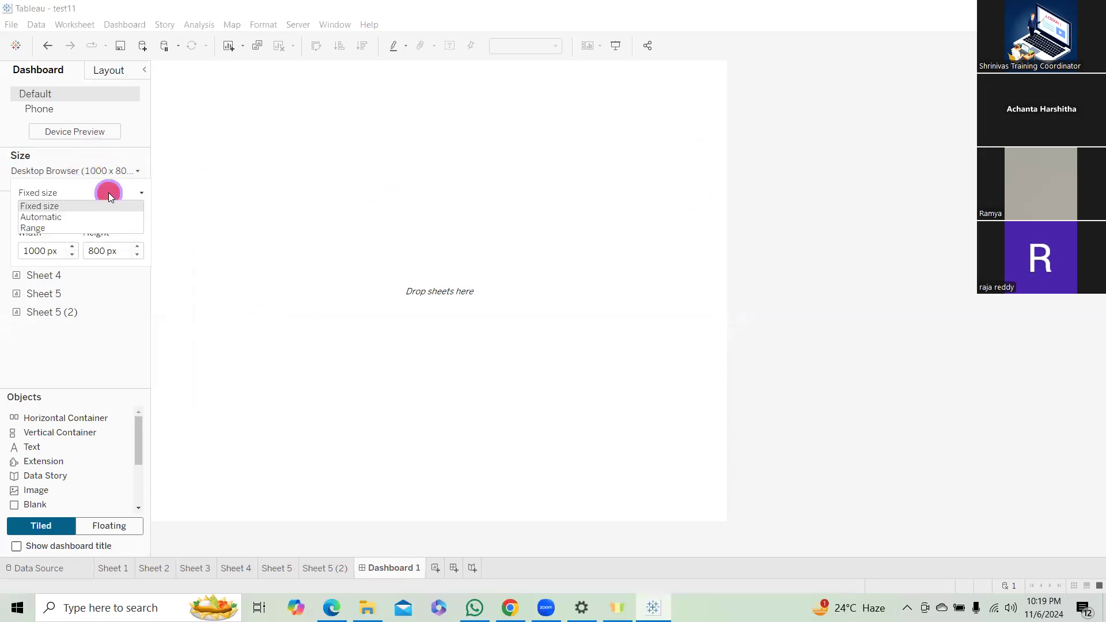
{"action": "left_click", "coordinate": [65, 218]}
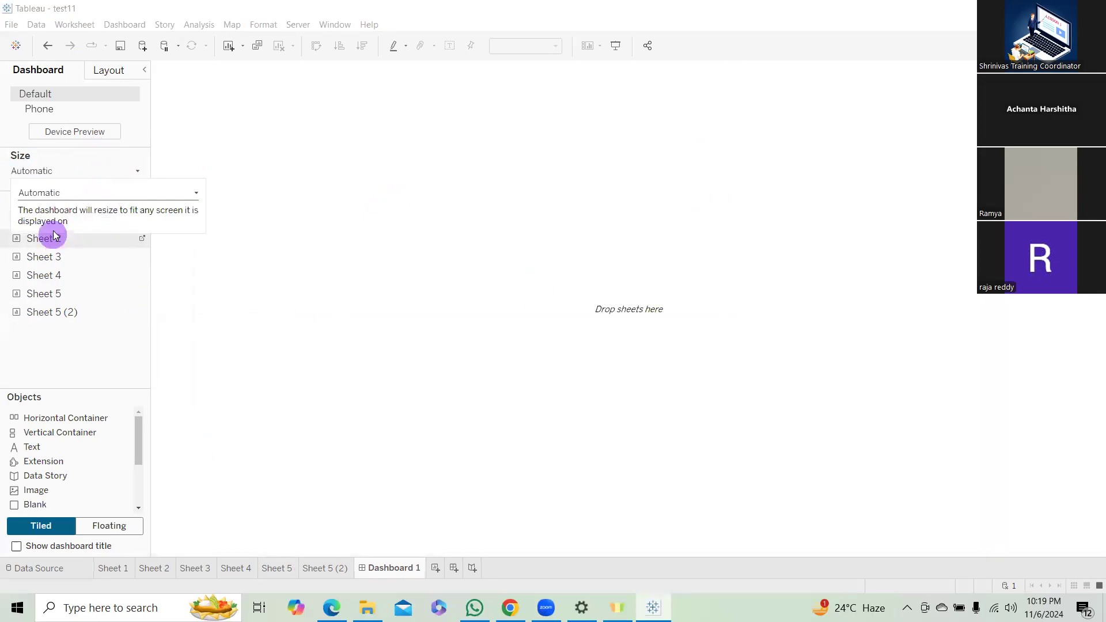
Place Sheets 1, 2, 3 and 5 on the dashboard in a two-by-two tiled grid, with Sheets 3 and 5 in the upper row.
{"action": "left_click", "coordinate": [401, 315]}
{"action": "left_click_drag", "start_coordinate": [65, 223], "coordinate": [301, 165]}
{"action": "left_click_drag", "start_coordinate": [60, 238], "coordinate": [282, 211]}
{"action": "left_click_drag", "start_coordinate": [50, 255], "coordinate": [425, 242]}
{"action": "left_click_drag", "start_coordinate": [57, 295], "coordinate": [820, 261]}
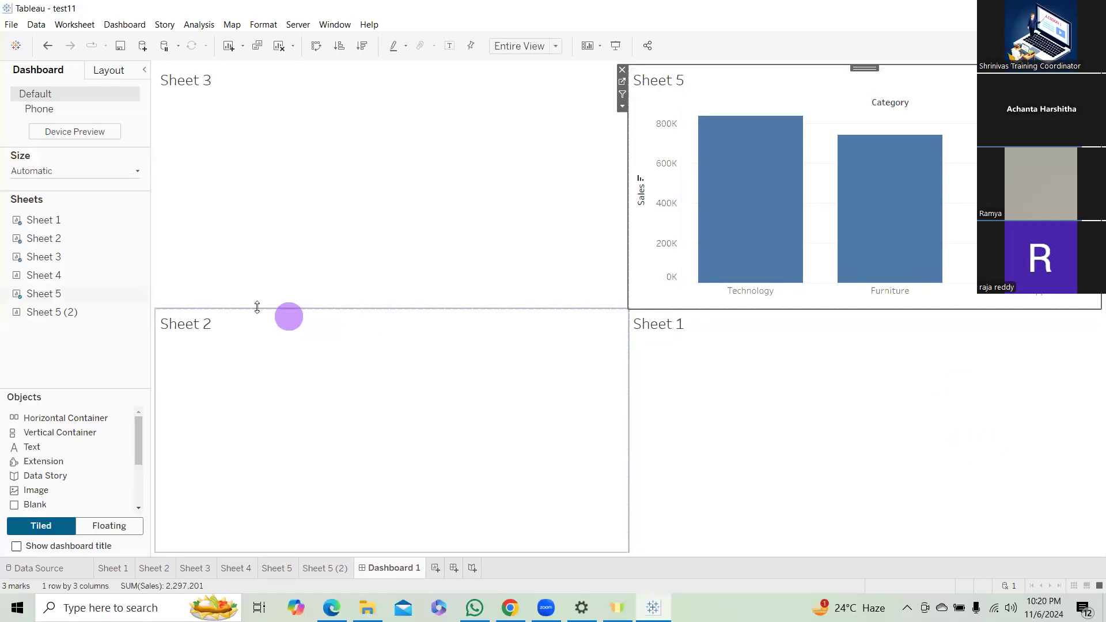
Set the dashboard size to Range with a minimum height of 100 px and a maximum height of 1100 px.
{"action": "left_click", "coordinate": [126, 173]}
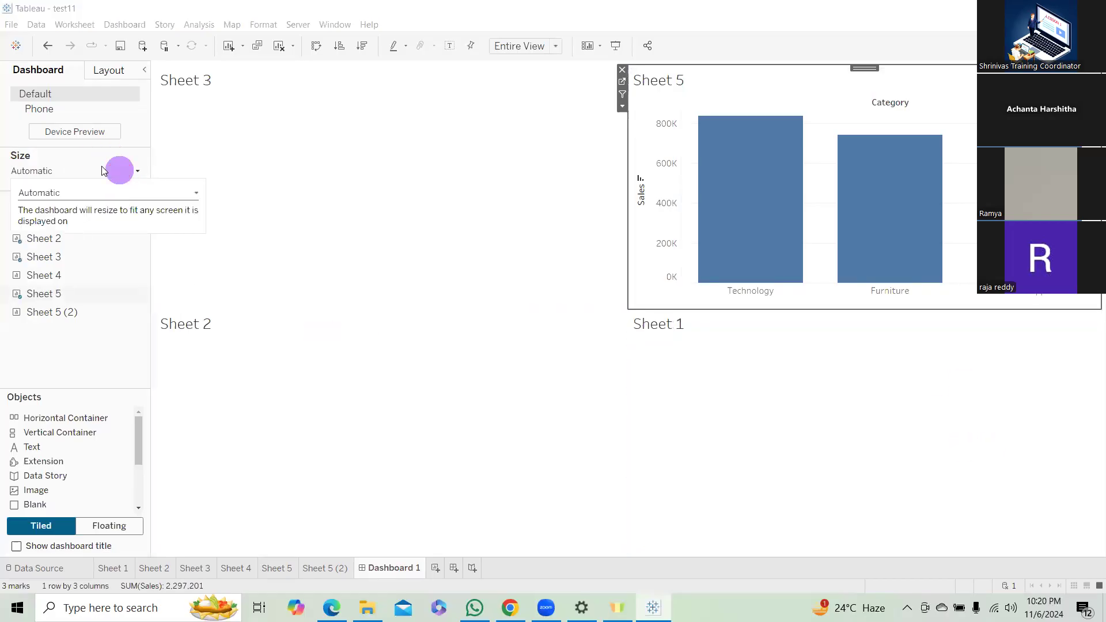
{"action": "left_click", "coordinate": [116, 193]}
{"action": "left_click", "coordinate": [49, 225]}
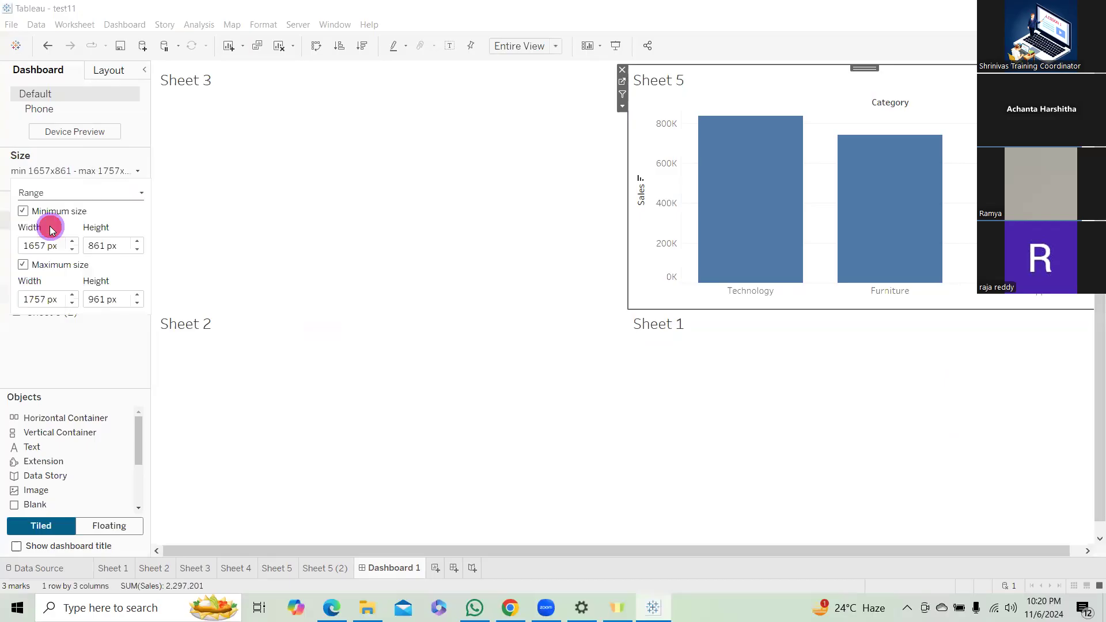
{"action": "left_click", "coordinate": [138, 302]}
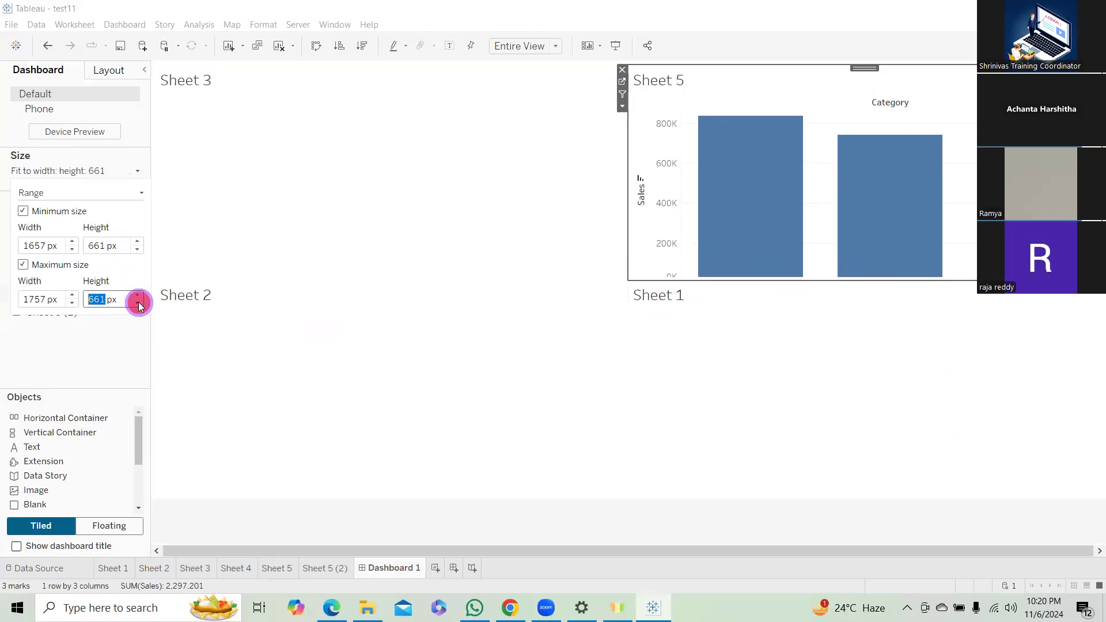
{"action": "left_click", "coordinate": [138, 302]}
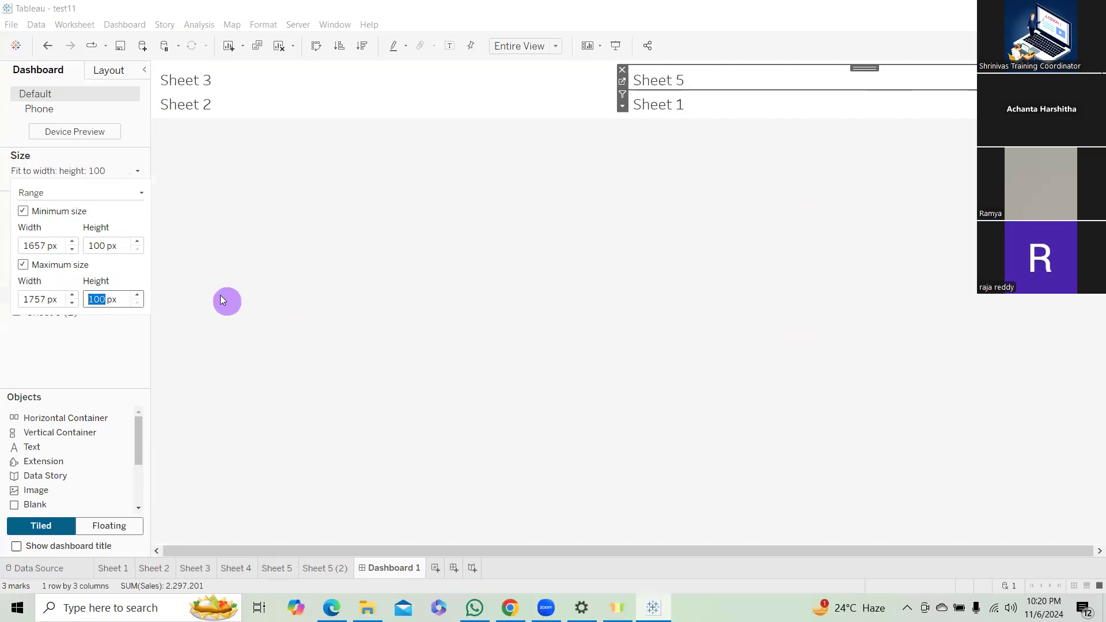
{"action": "left_click", "coordinate": [139, 295]}
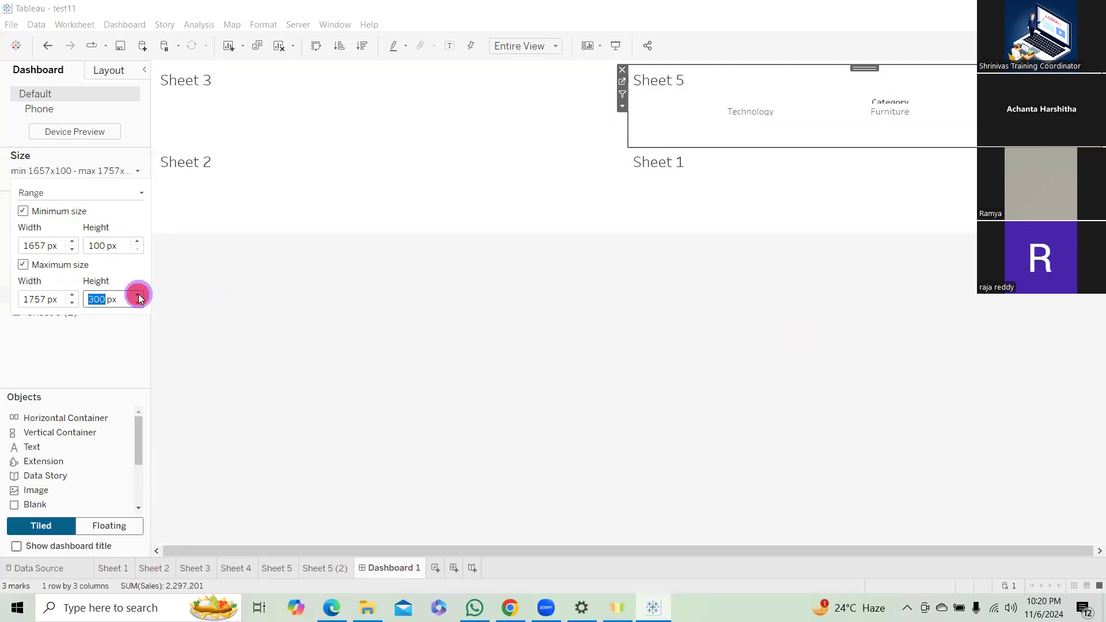
{"action": "left_click", "coordinate": [138, 296]}
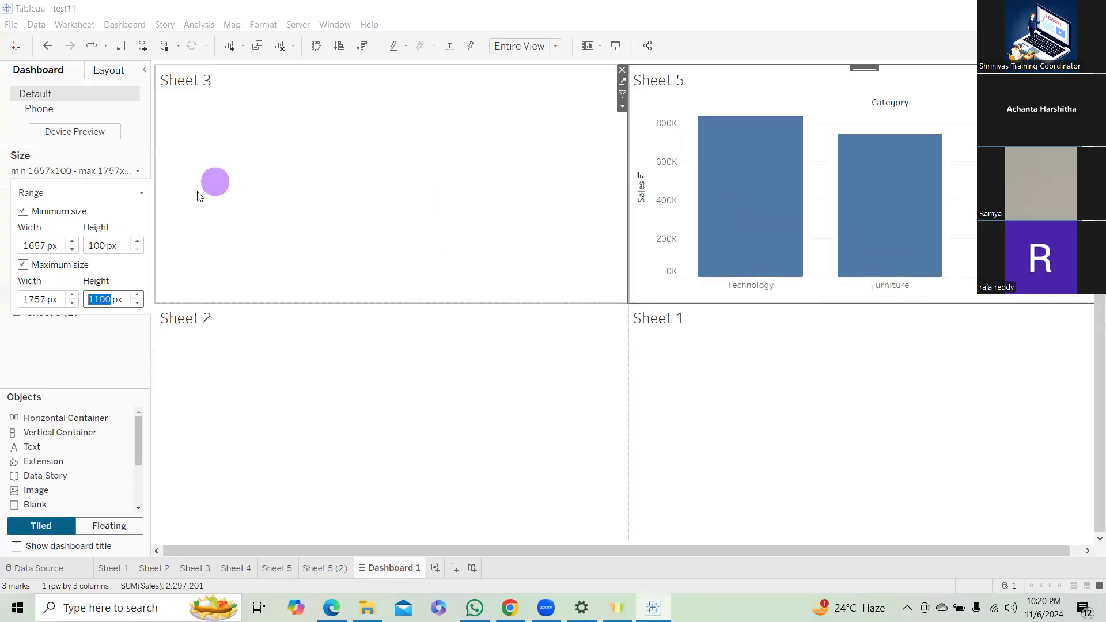
View the dashboard's Phone layout and return to the Default layout.
{"action": "left_click", "coordinate": [55, 110]}
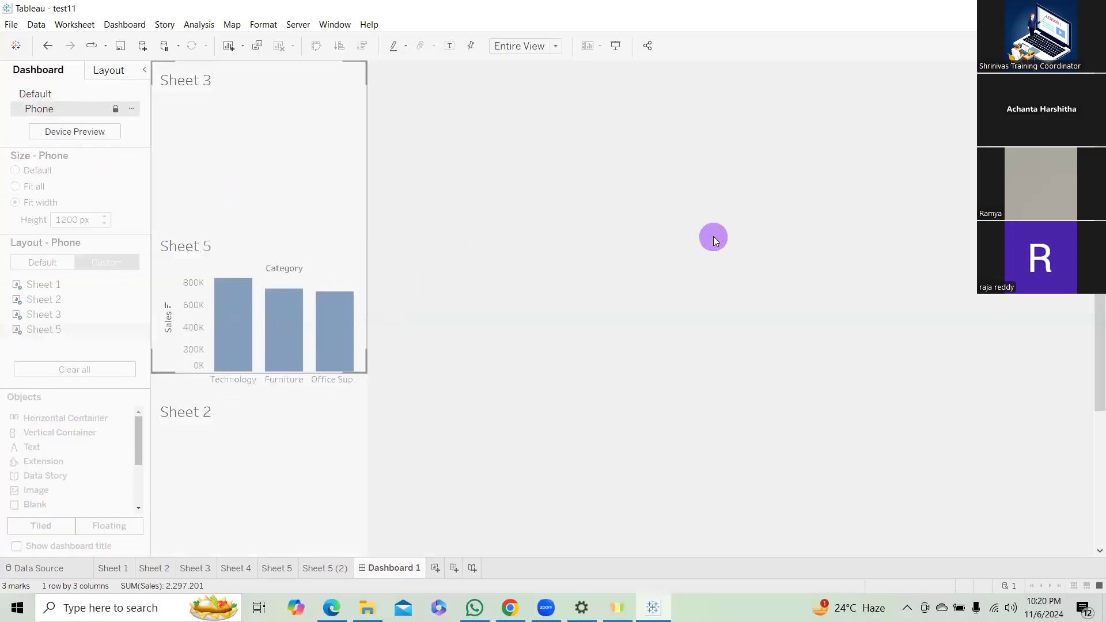
{"action": "left_click", "coordinate": [56, 93]}
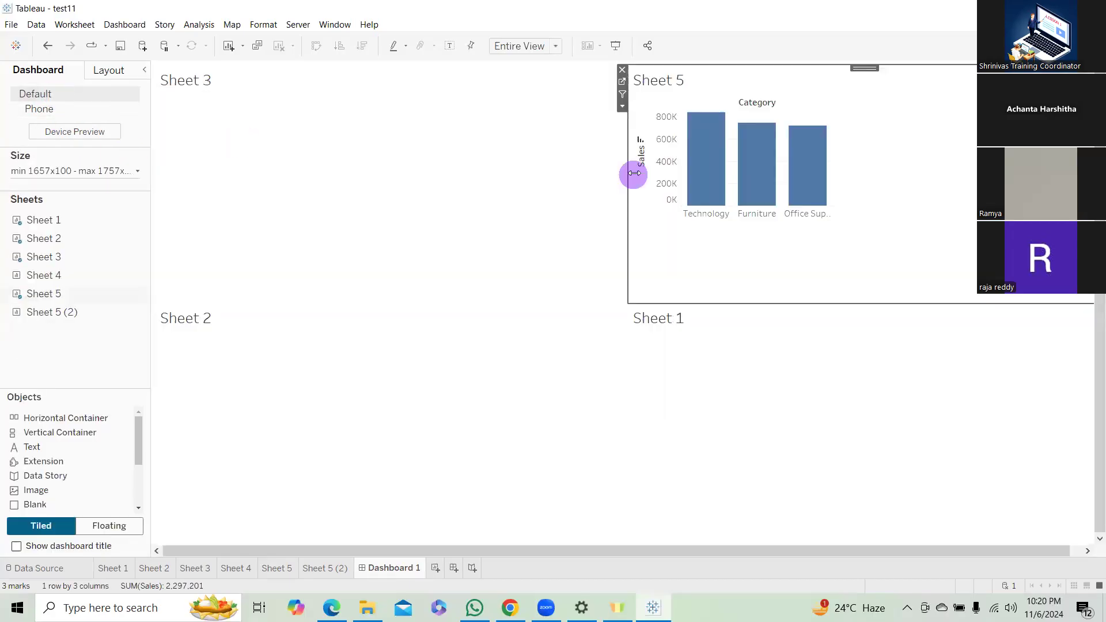
Switch to Sheet 1 and browse the worksheet's analysis, server and window commands.
{"action": "left_click", "coordinate": [122, 570]}
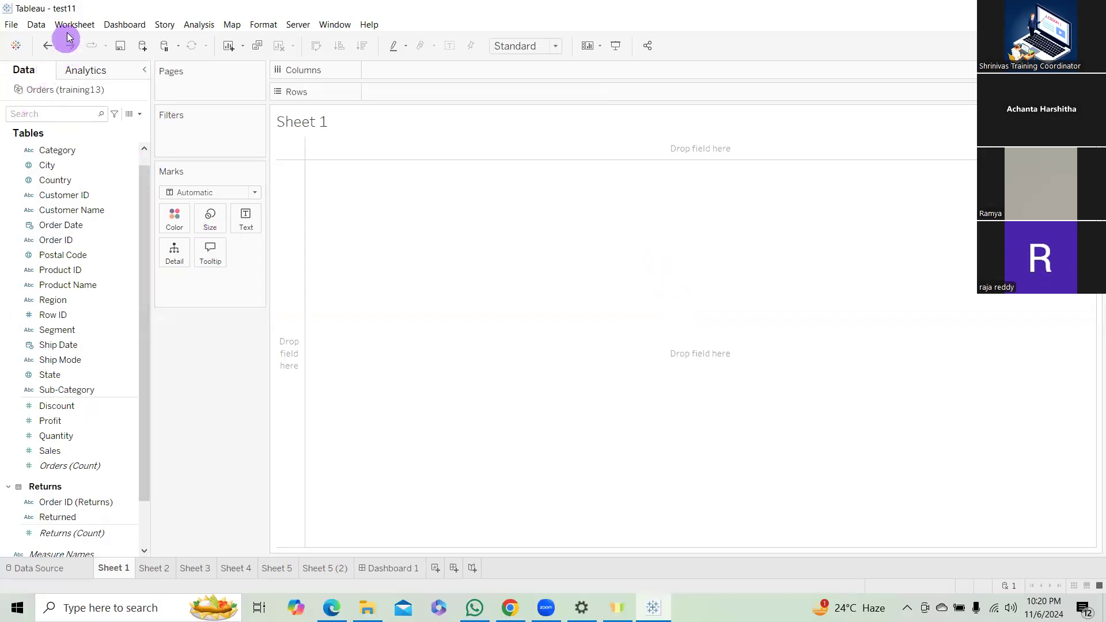
{"action": "left_click", "coordinate": [199, 26]}
{"action": "mouse_move", "coordinate": [237, 26]}
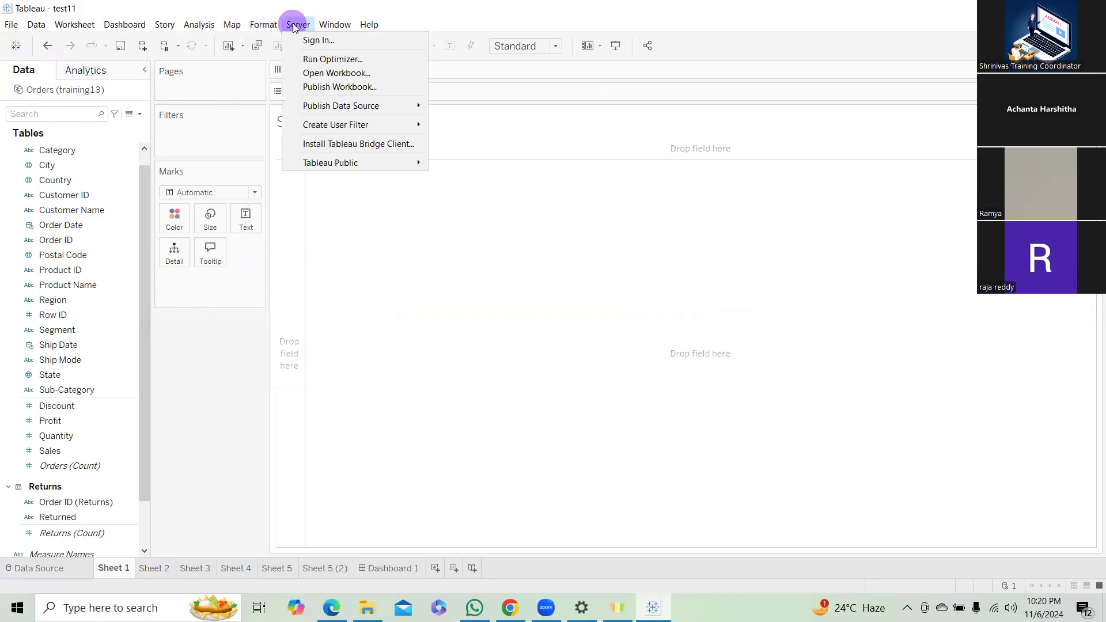
{"action": "mouse_move", "coordinate": [344, 25]}
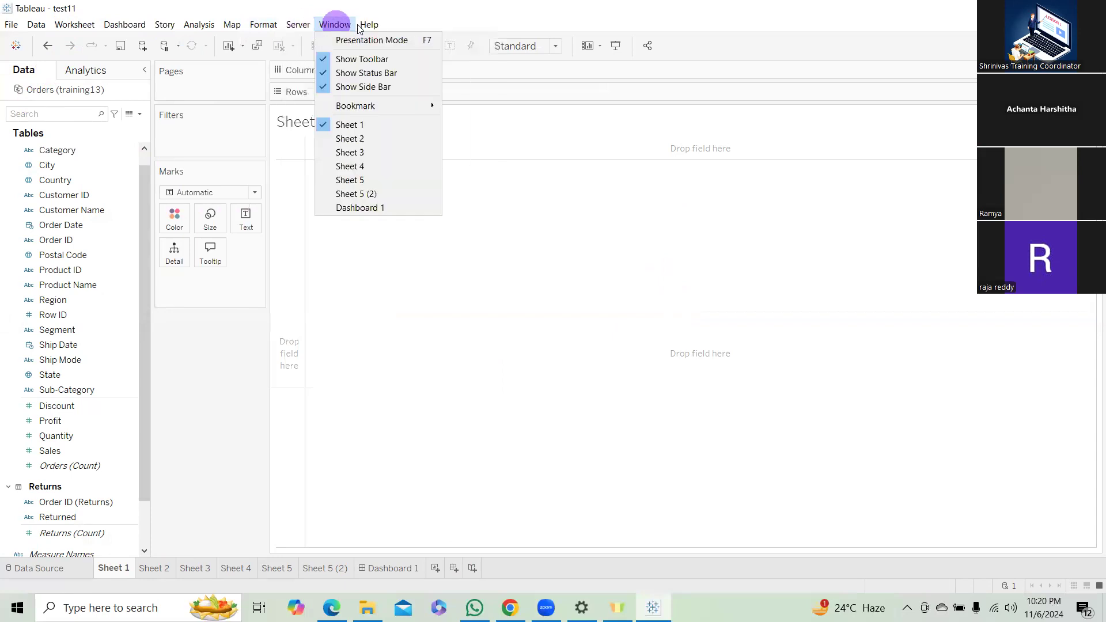
{"action": "left_click", "coordinate": [451, 342]}
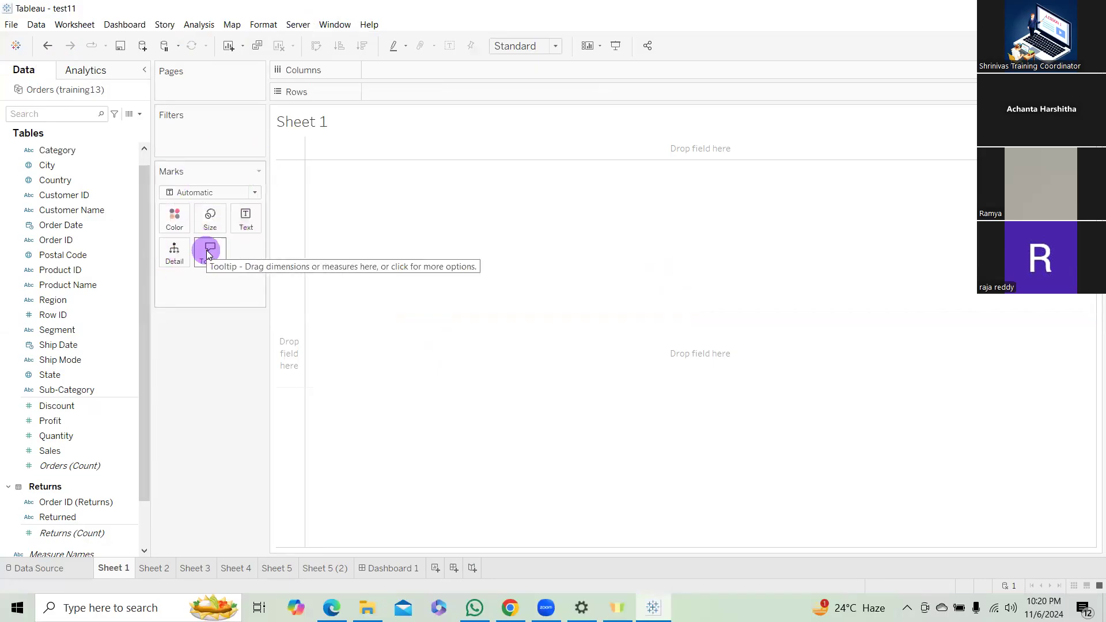
Review the mark types available for Sheet 1.
{"action": "left_click", "coordinate": [250, 191]}
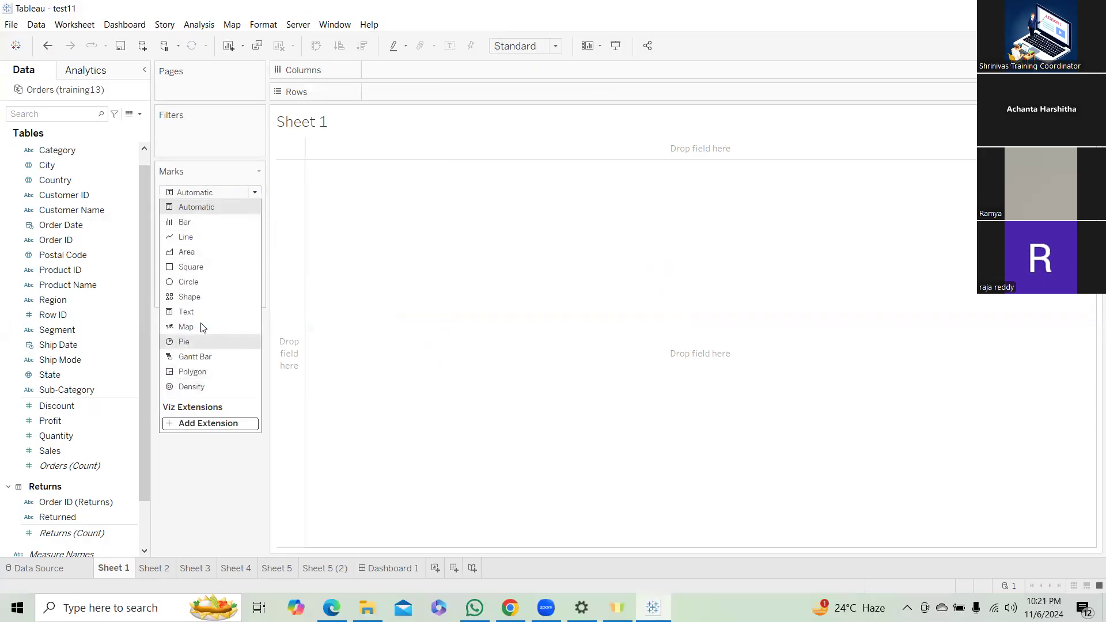
{"action": "left_click", "coordinate": [358, 226]}
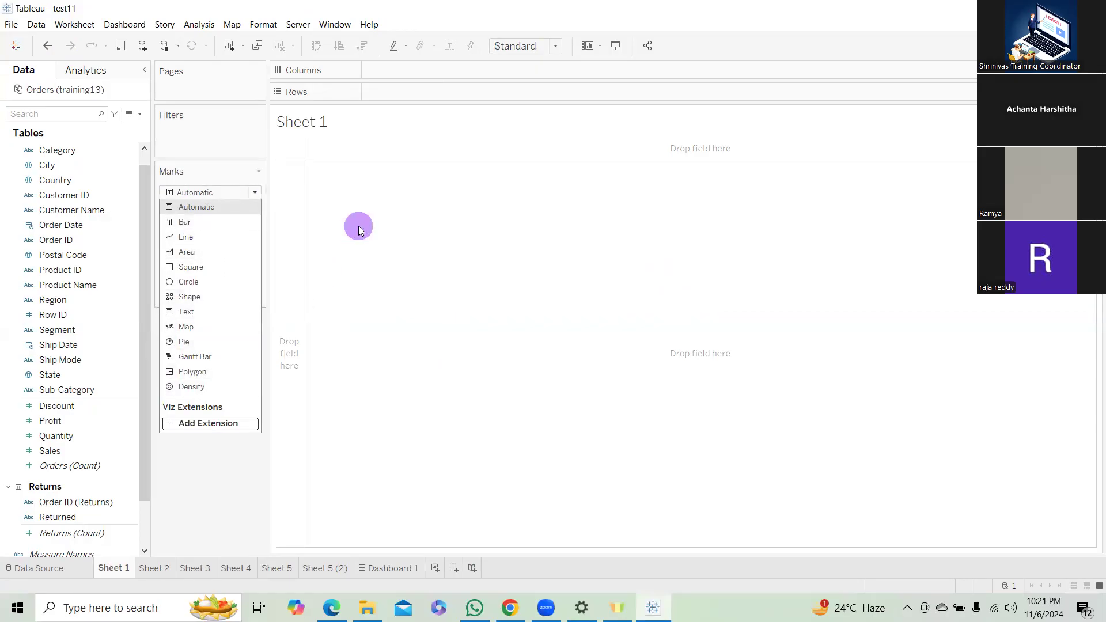
{"action": "left_click", "coordinate": [359, 229]}
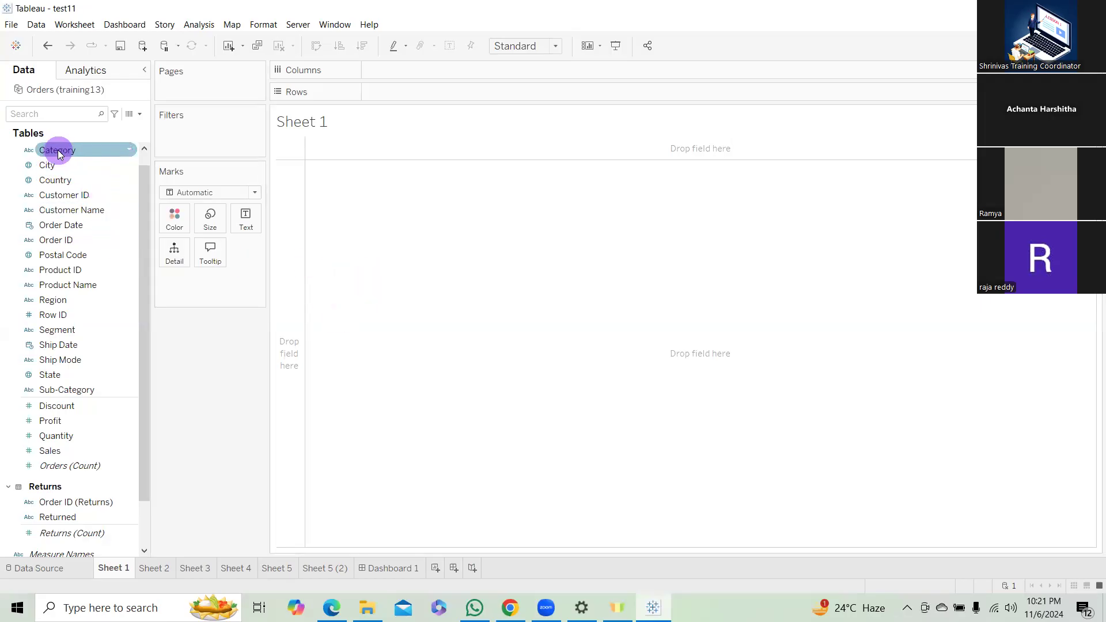
Build a bar chart with Category and Sub-Category on Columns and Sales on Rows, sorted in descending order of sales.
{"action": "left_click_drag", "start_coordinate": [59, 154], "coordinate": [400, 70]}
{"action": "left_click_drag", "start_coordinate": [78, 449], "coordinate": [455, 92]}
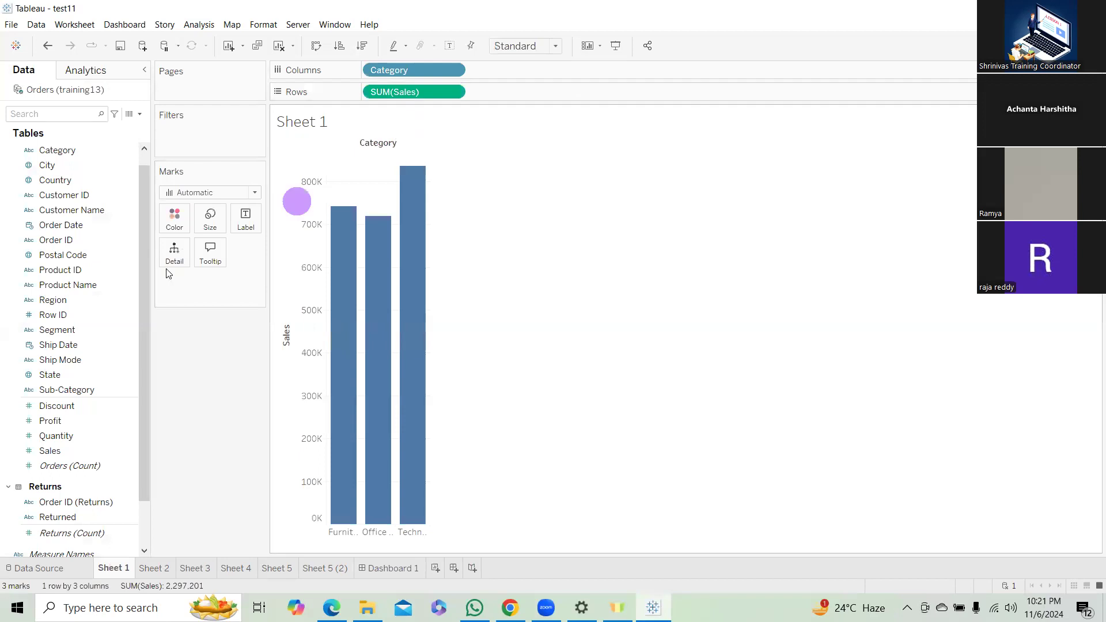
{"action": "left_click_drag", "start_coordinate": [80, 390], "coordinate": [554, 72]}
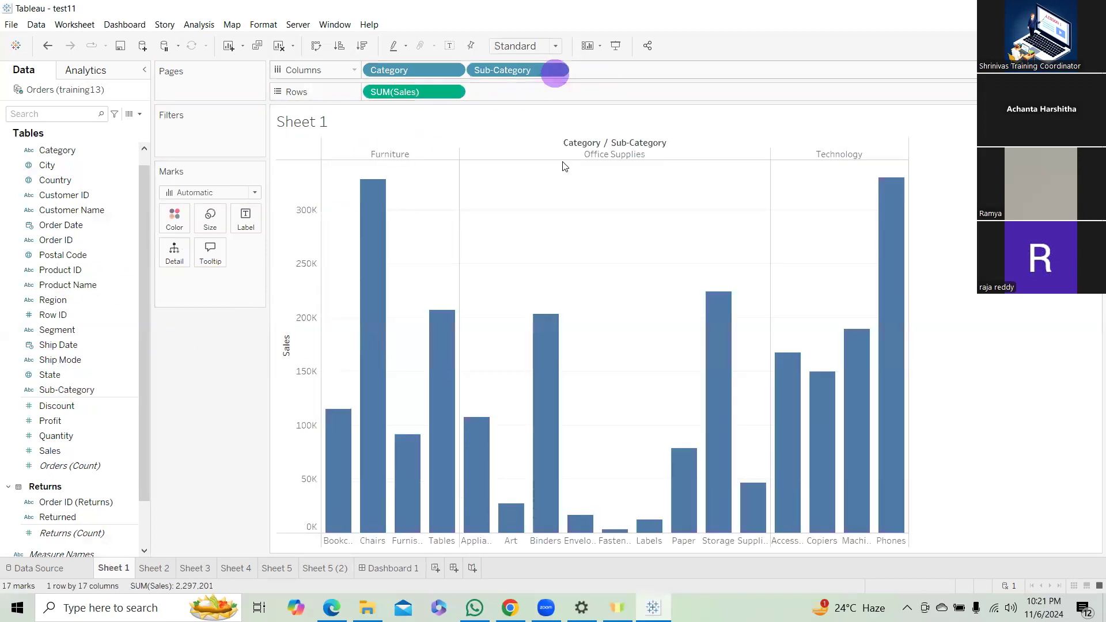
{"action": "left_click", "coordinate": [349, 46]}
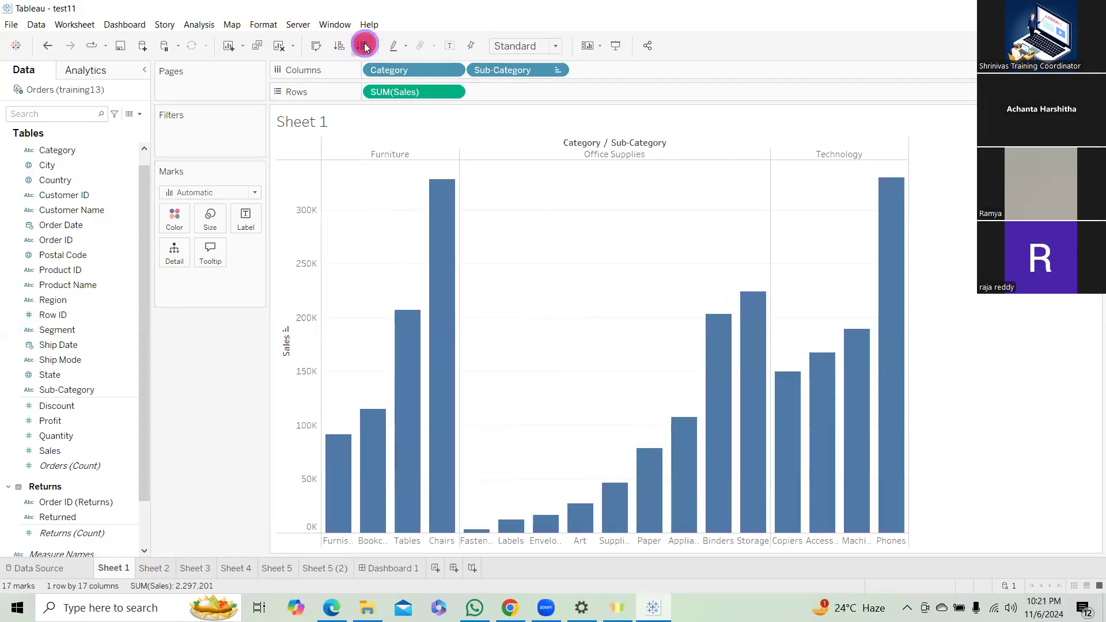
{"action": "left_click", "coordinate": [364, 46]}
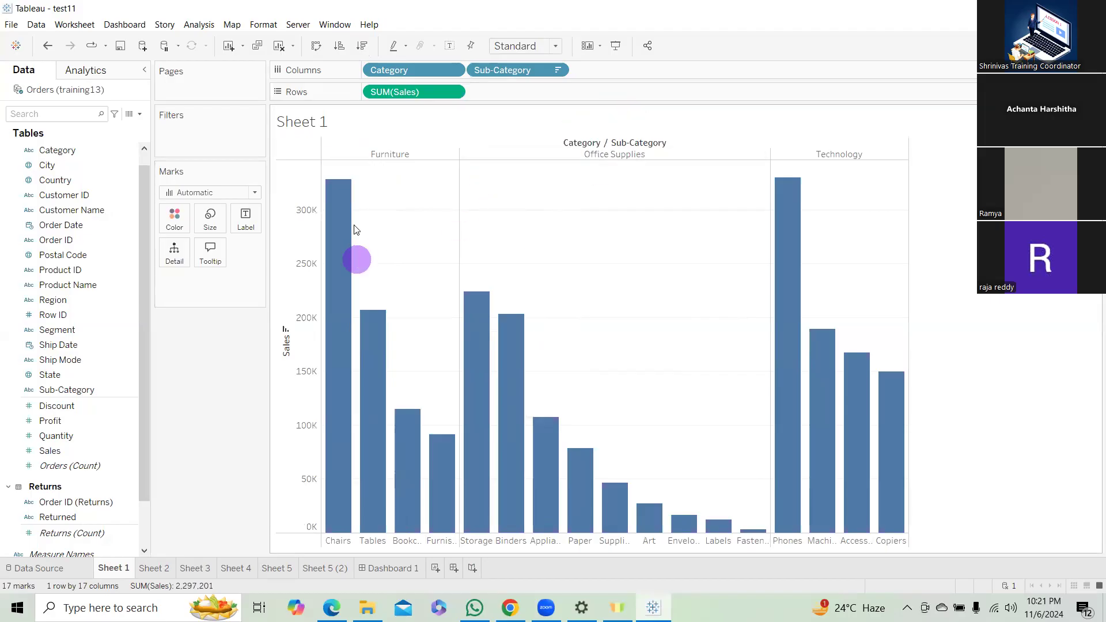
Color the bars by Category, trying Sub-Category as the color field in between.
{"action": "left_click", "coordinate": [62, 193]}
{"action": "left_click_drag", "start_coordinate": [75, 151], "coordinate": [177, 222]}
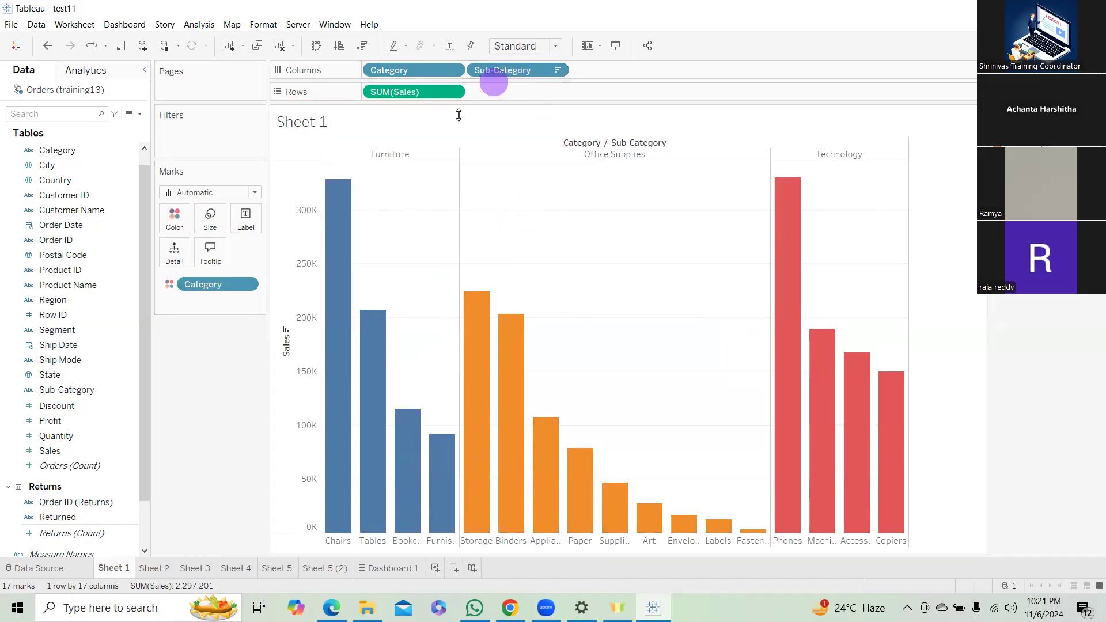
{"action": "left_click", "coordinate": [104, 406]}
{"action": "left_click_drag", "start_coordinate": [105, 406], "coordinate": [181, 216]}
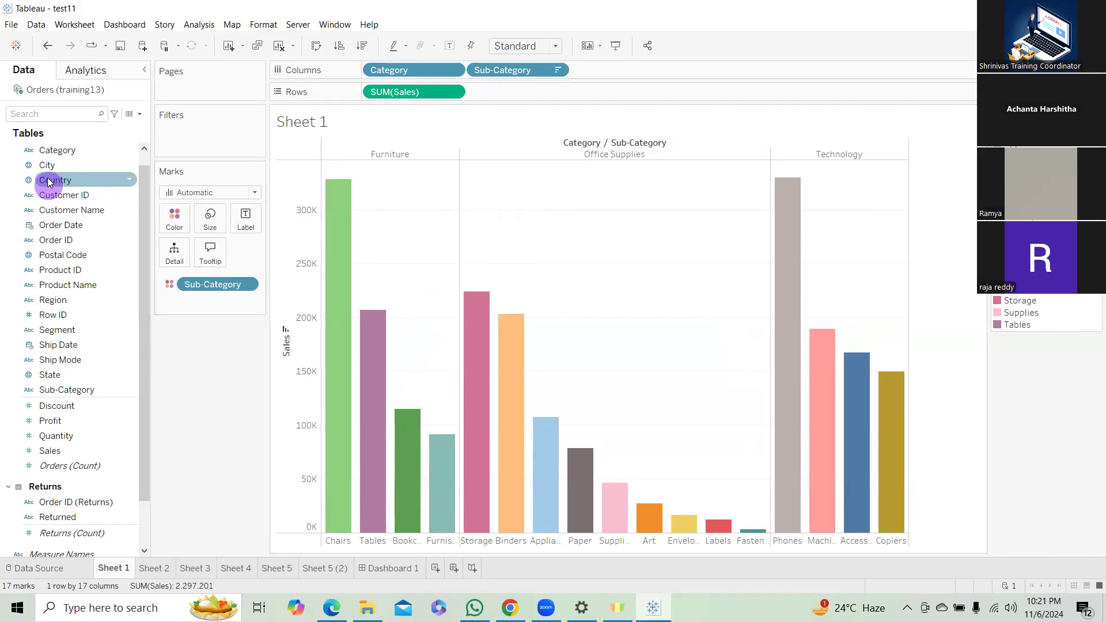
{"action": "left_click_drag", "start_coordinate": [52, 150], "coordinate": [173, 222]}
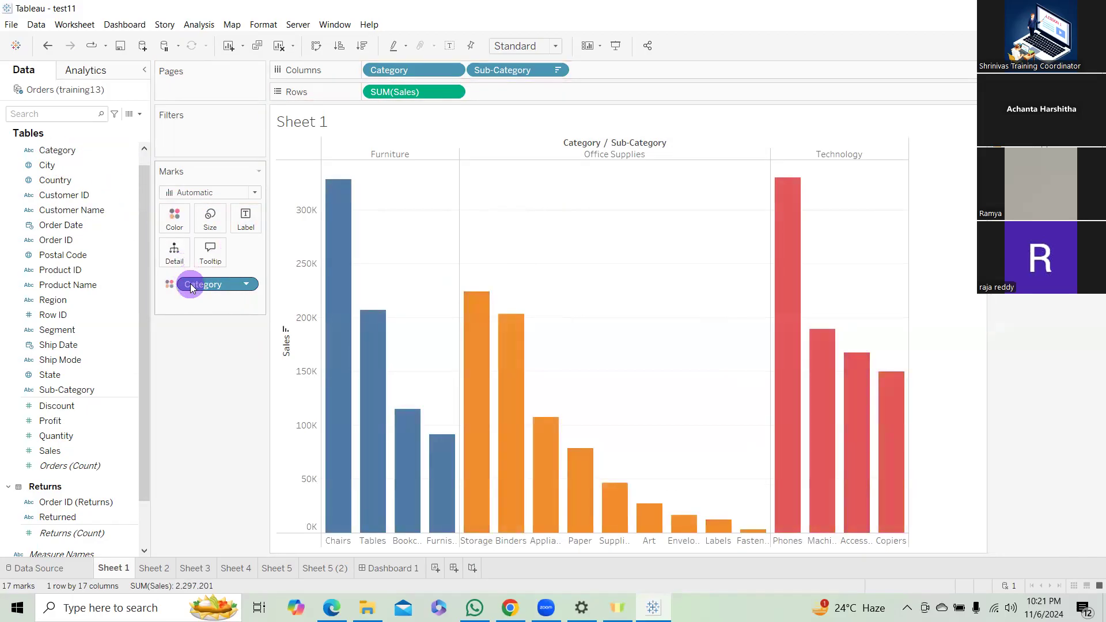
Reduce the mark size to make the bars narrower.
{"action": "left_click", "coordinate": [210, 216]}
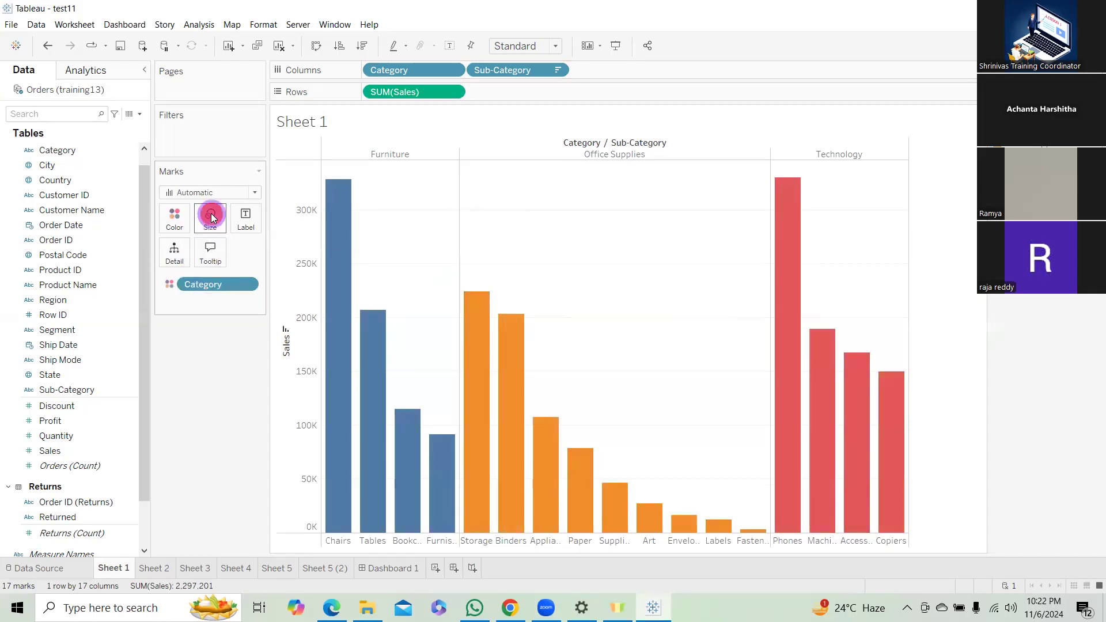
{"action": "mouse_move", "coordinate": [277, 252]}
{"action": "left_mouse_down"}
{"action": "mouse_move", "coordinate": [241, 252]}
{"action": "mouse_move", "coordinate": [256, 254]}
{"action": "left_mouse_up"}
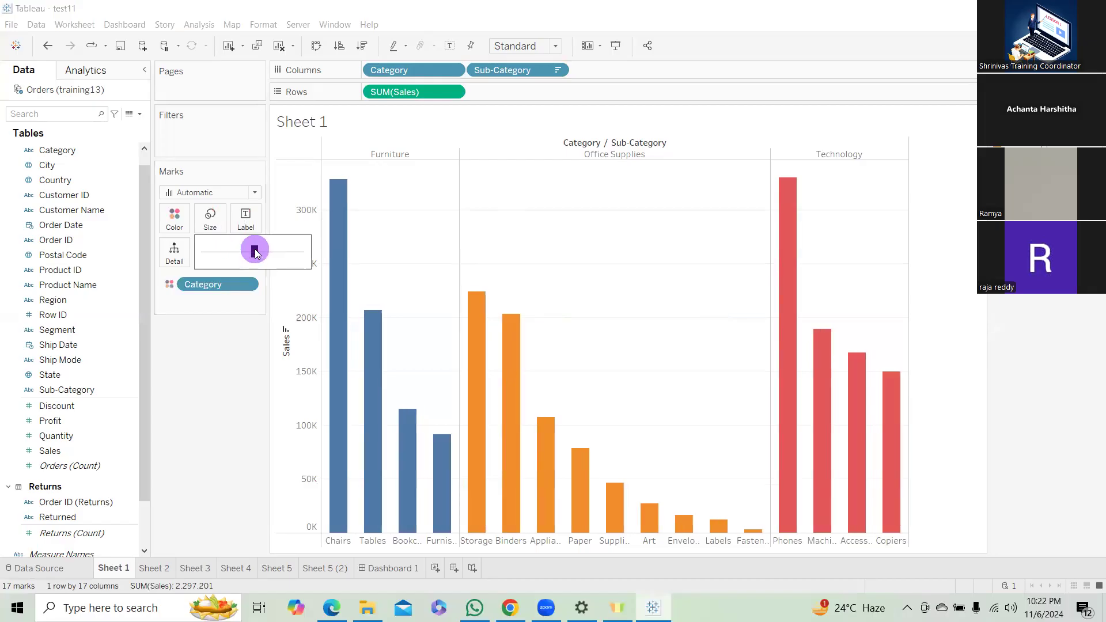
{"action": "left_click", "coordinate": [242, 357]}
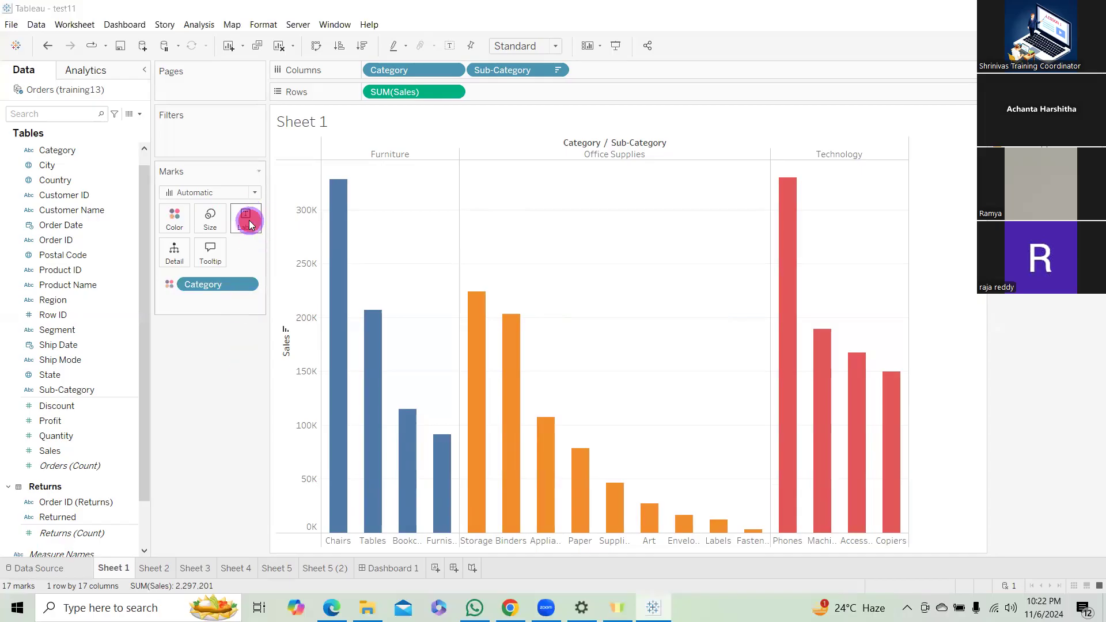
Show mark labels on the bars and look at the label text setting.
{"action": "left_click", "coordinate": [249, 221]}
{"action": "left_click", "coordinate": [274, 249]}
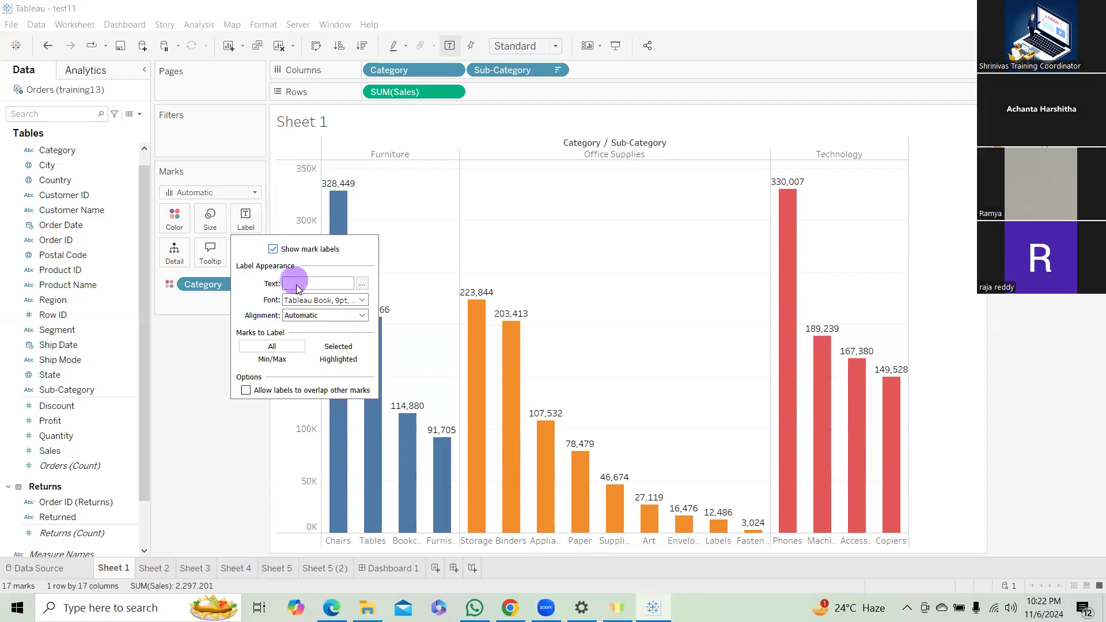
{"action": "left_click", "coordinate": [361, 283]}
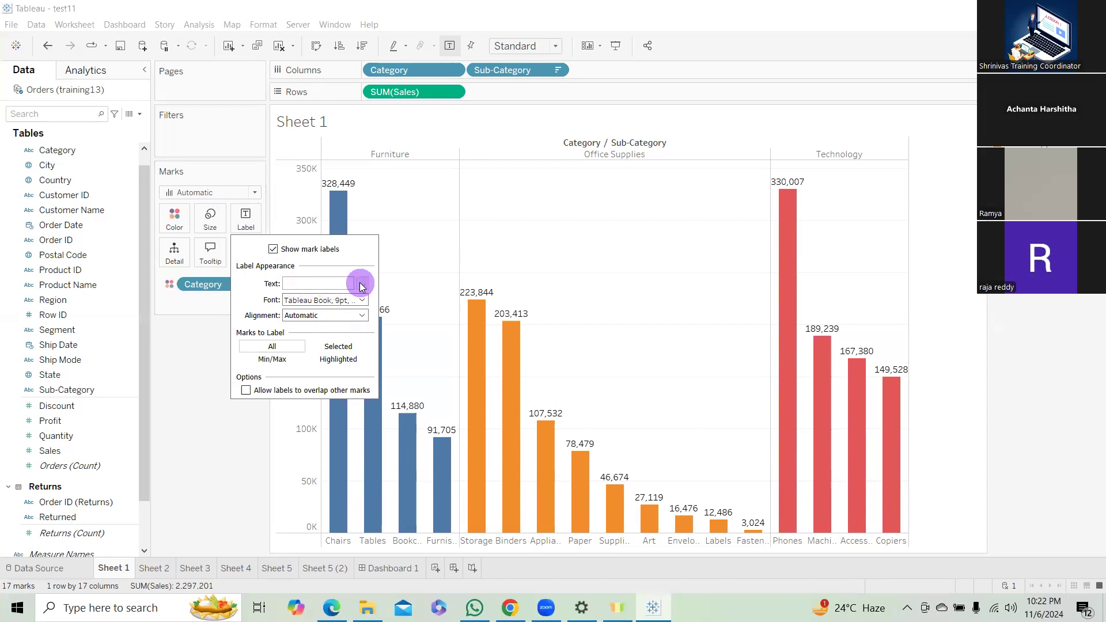
{"action": "left_click", "coordinate": [314, 284]}
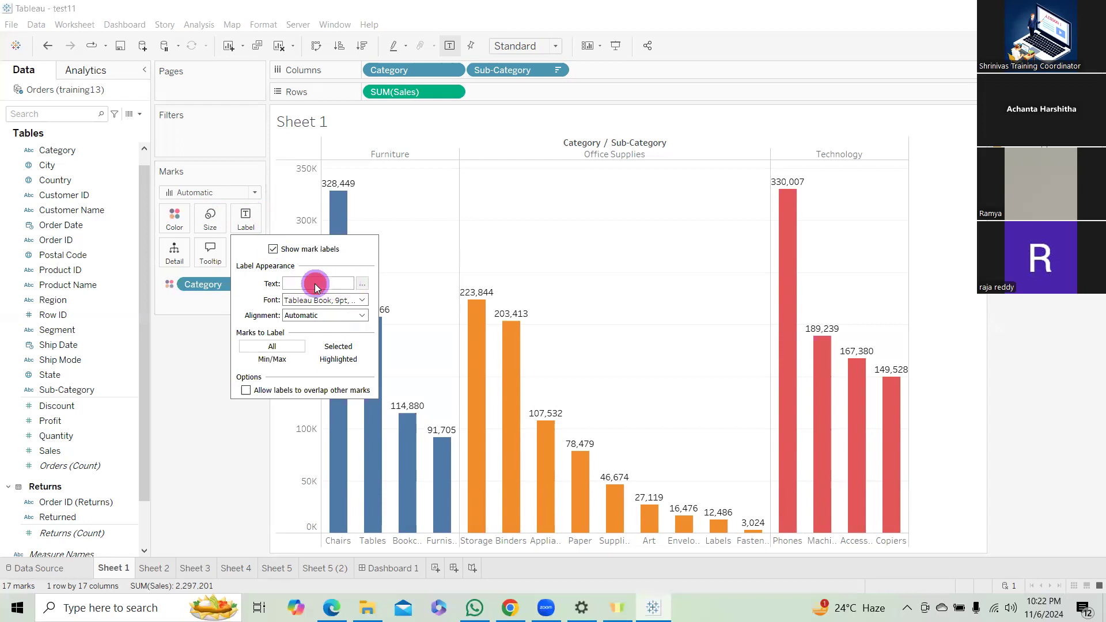
Set the mark label font to 8 pt bold in a near-black color.
{"action": "left_click", "coordinate": [362, 299]}
{"action": "left_click", "coordinate": [315, 337]}
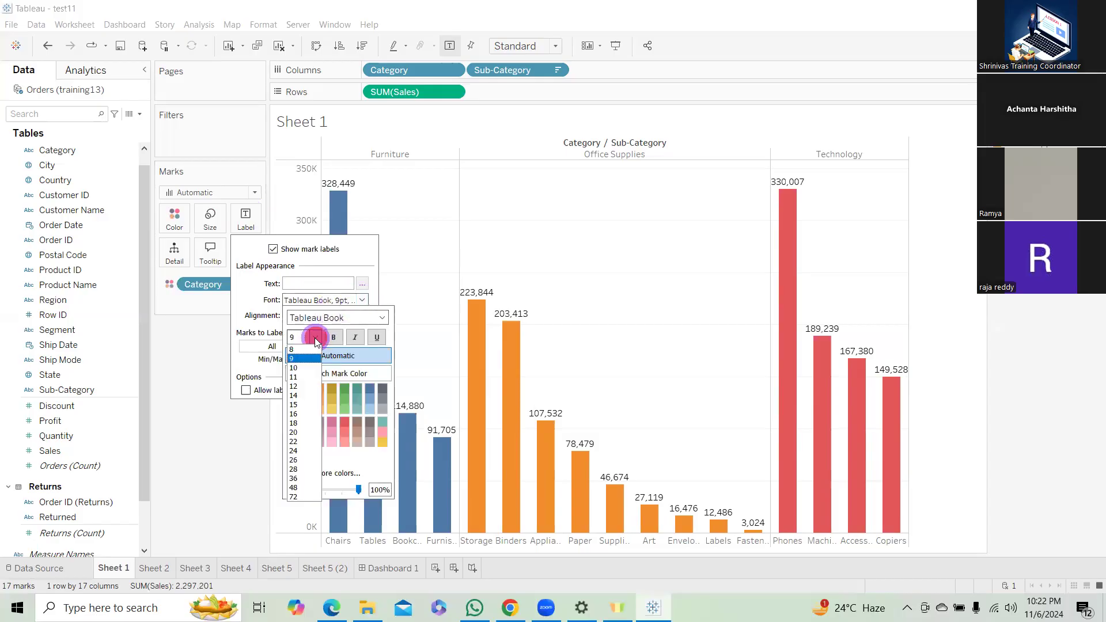
{"action": "left_click", "coordinate": [292, 349]}
{"action": "left_click", "coordinate": [334, 337]}
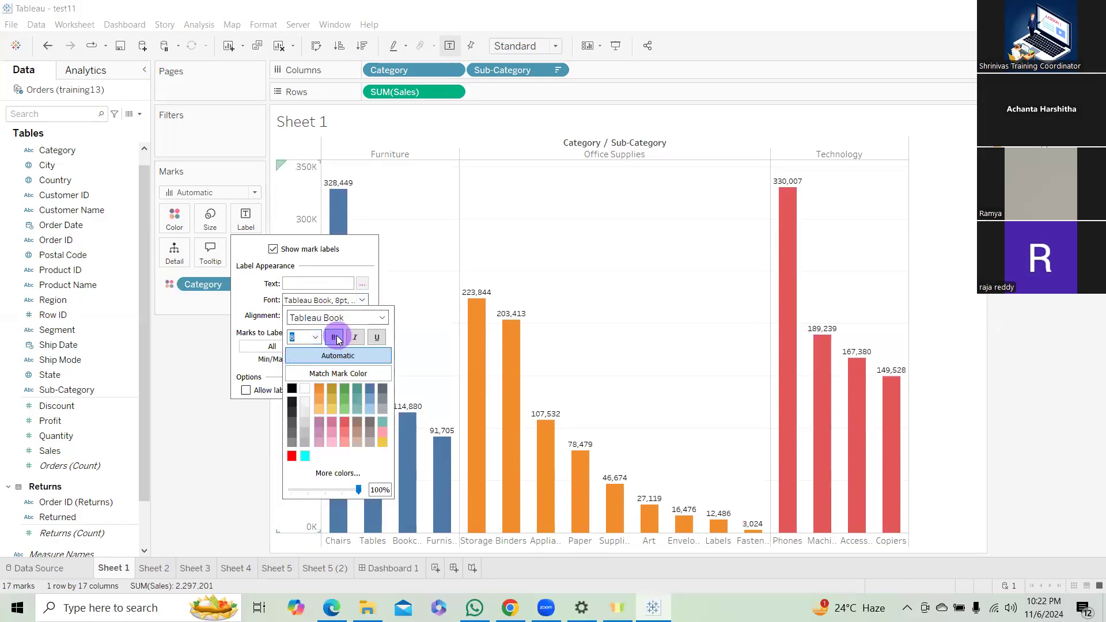
{"action": "left_click", "coordinate": [291, 404]}
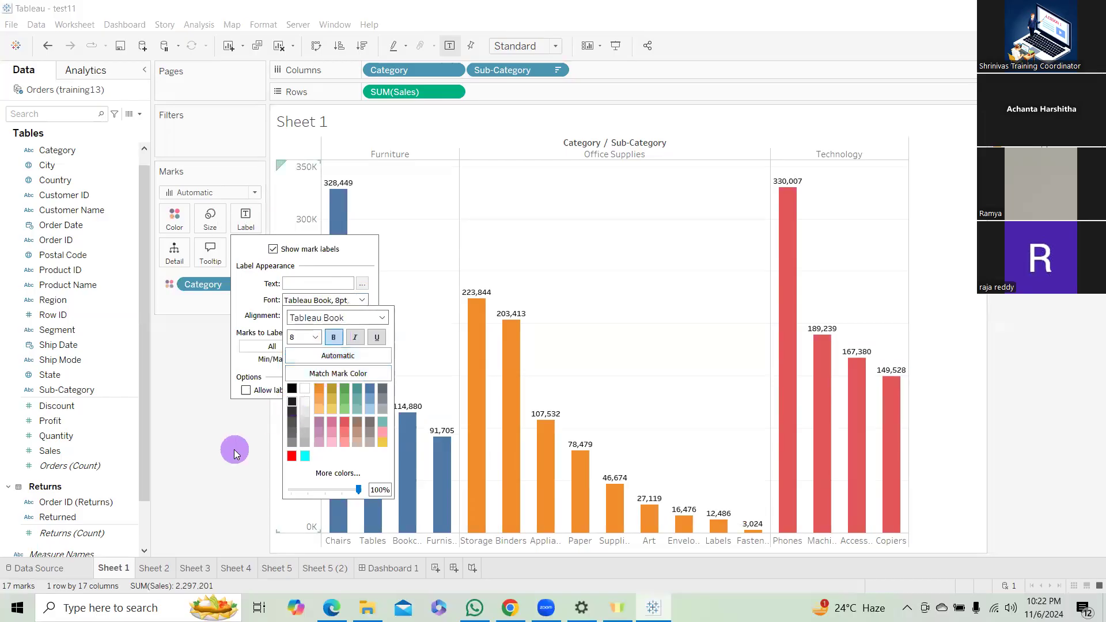
{"action": "left_click", "coordinate": [240, 365]}
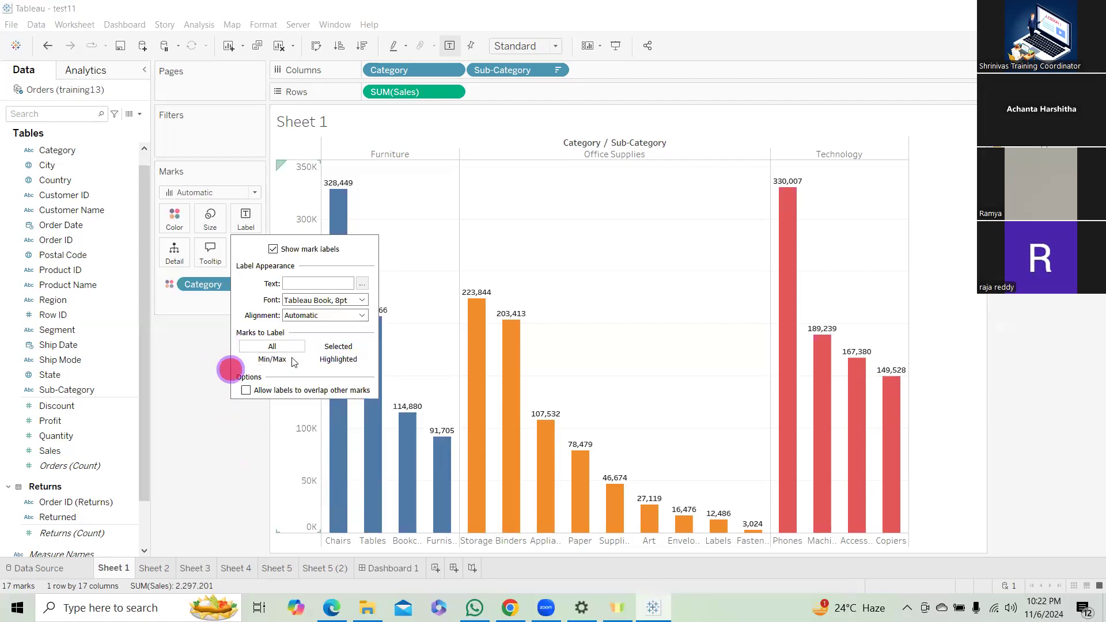
Center the mark labels horizontally and rotate their text direction to read downward.
{"action": "left_click", "coordinate": [339, 320]}
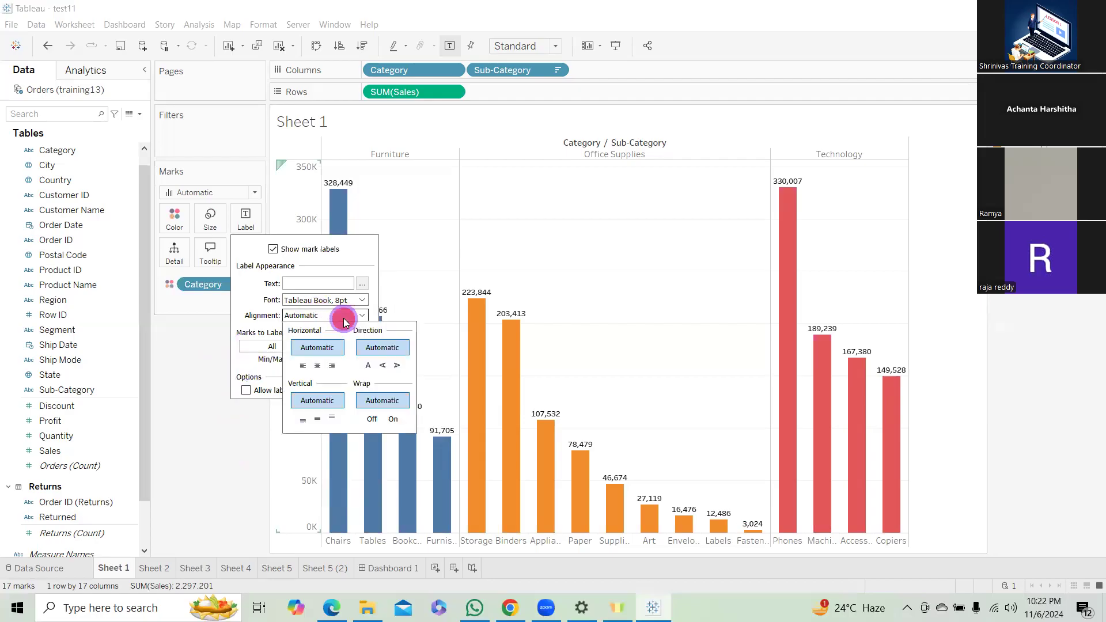
{"action": "left_click", "coordinate": [301, 366]}
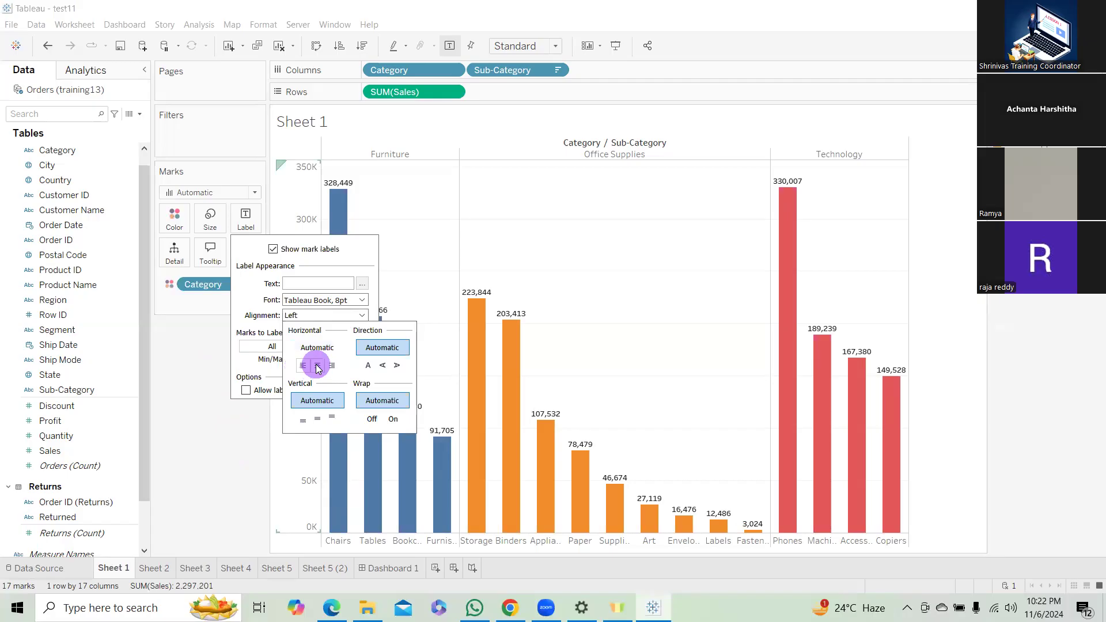
{"action": "left_click", "coordinate": [318, 366]}
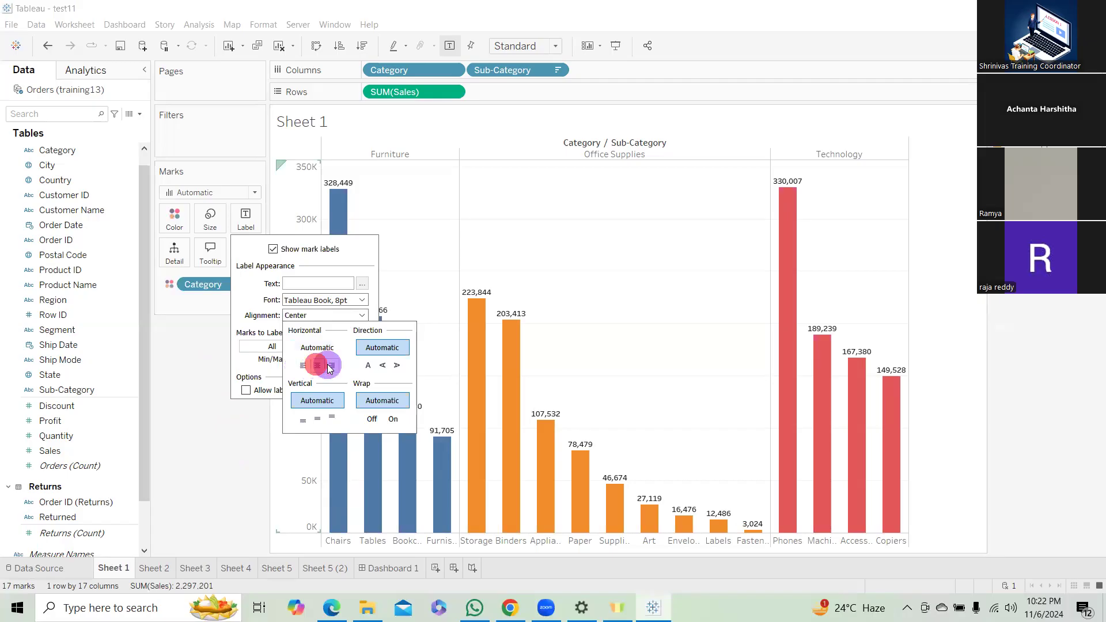
{"action": "left_click", "coordinate": [368, 365]}
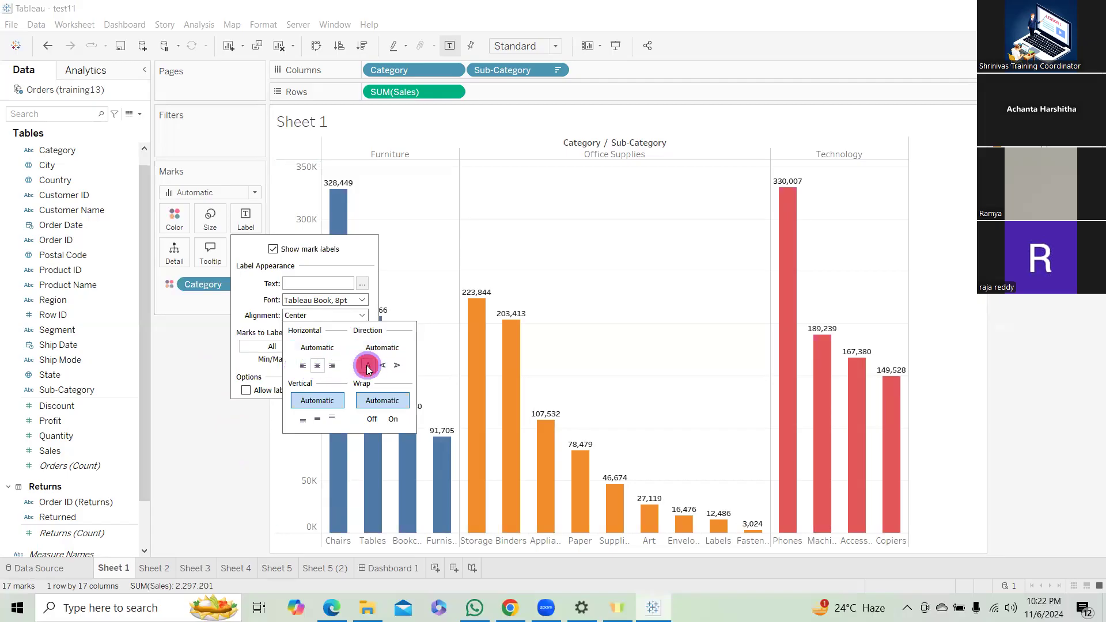
{"action": "left_click", "coordinate": [396, 366]}
{"action": "left_click", "coordinate": [395, 366]}
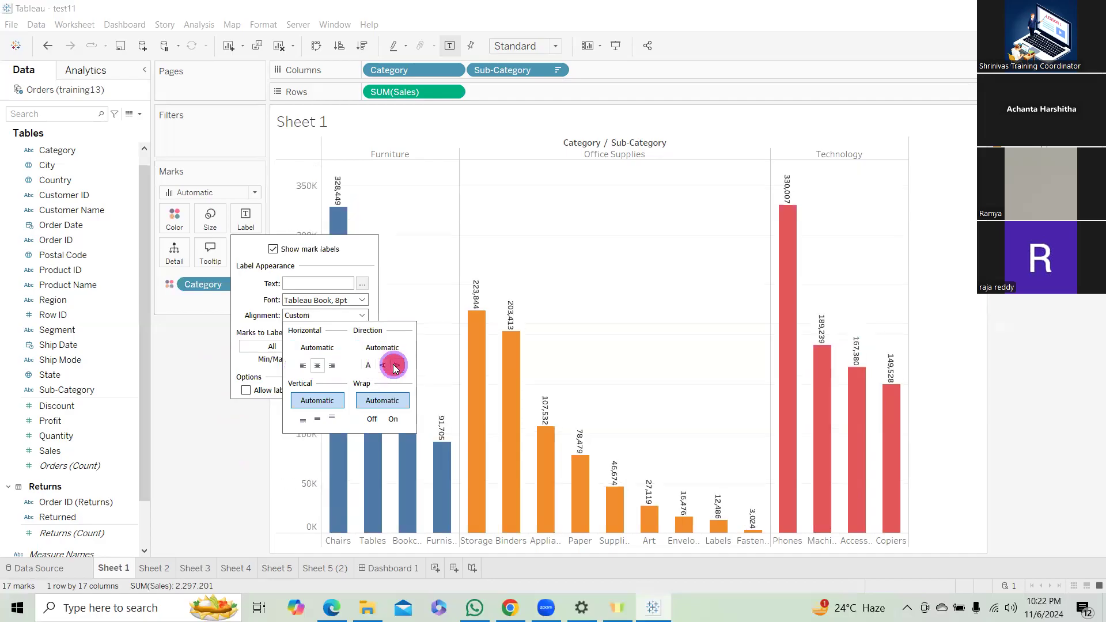
Try the middle and top vertical alignments for the mark labels and settle on bottom alignment.
{"action": "left_click", "coordinate": [303, 420]}
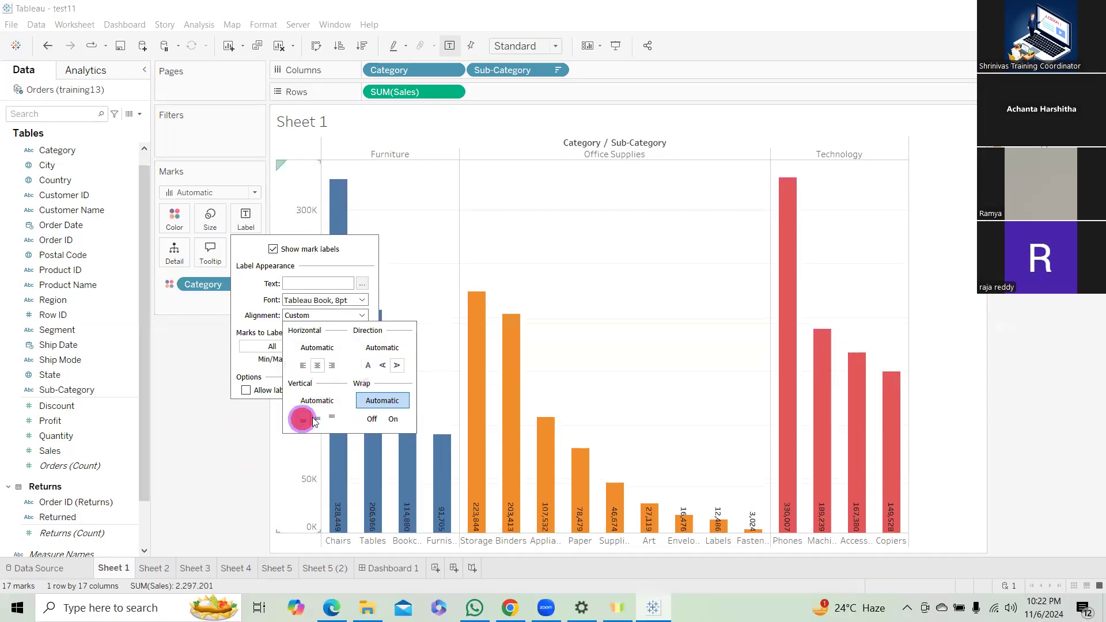
{"action": "left_click", "coordinate": [317, 419]}
{"action": "left_click", "coordinate": [333, 419]}
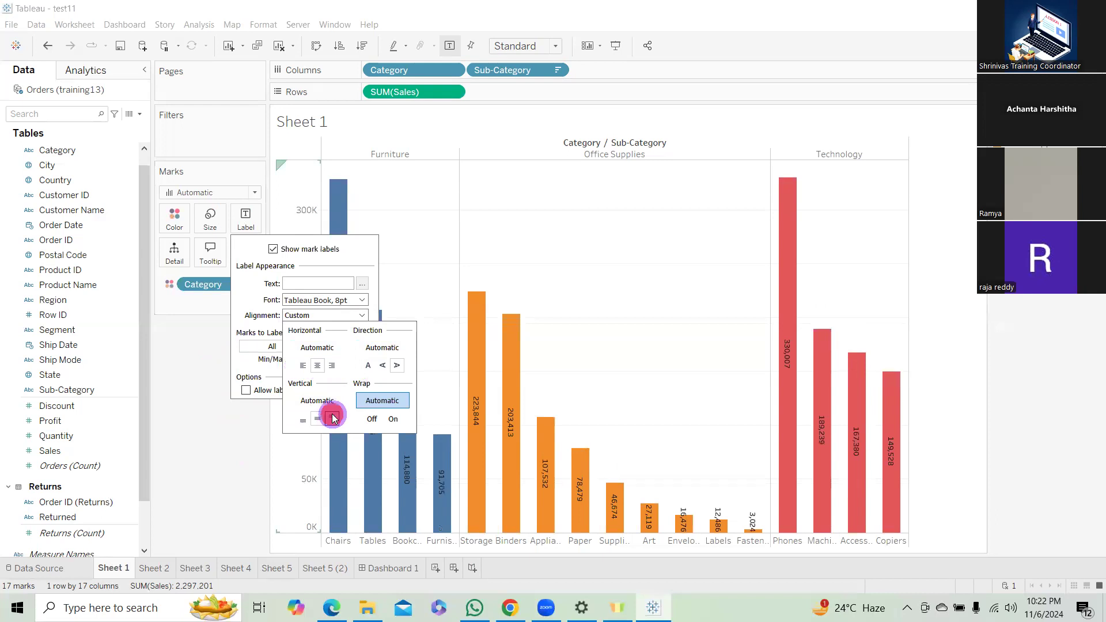
{"action": "left_click", "coordinate": [304, 420]}
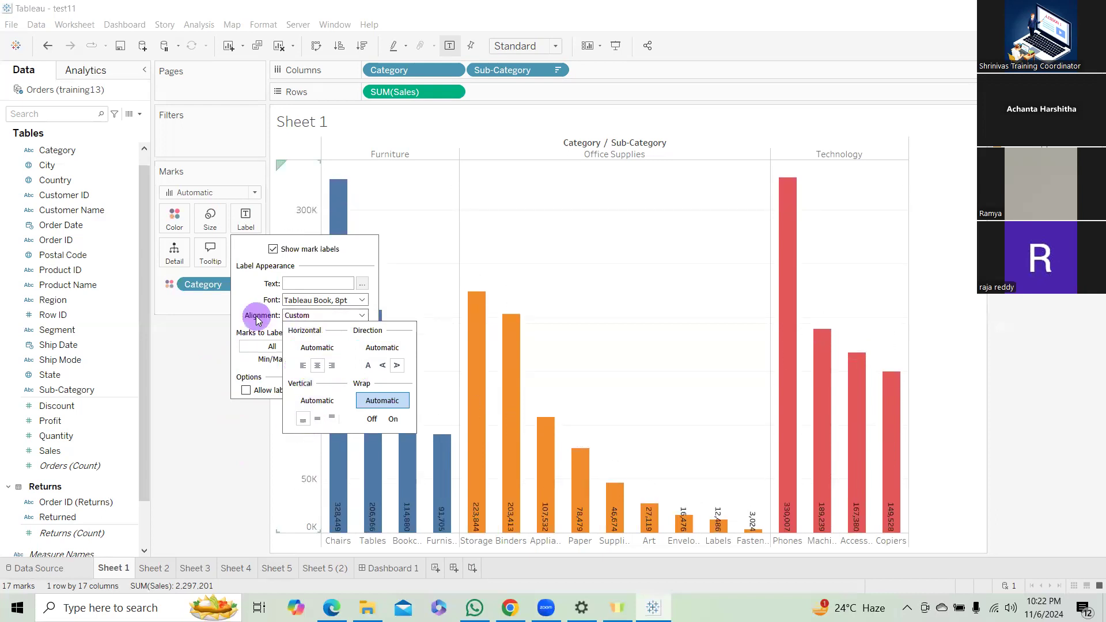
{"action": "left_click", "coordinate": [248, 442]}
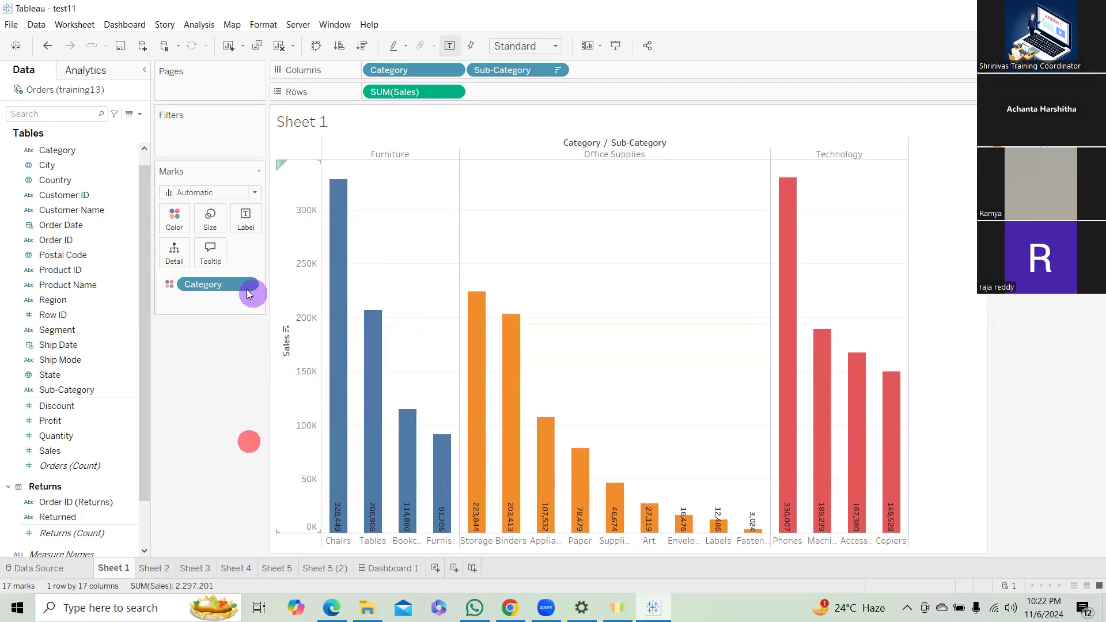
Try overlapping labels and labeling only selected or highlighted marks, and return to labeling all marks without overlap.
{"action": "left_click", "coordinate": [244, 219]}
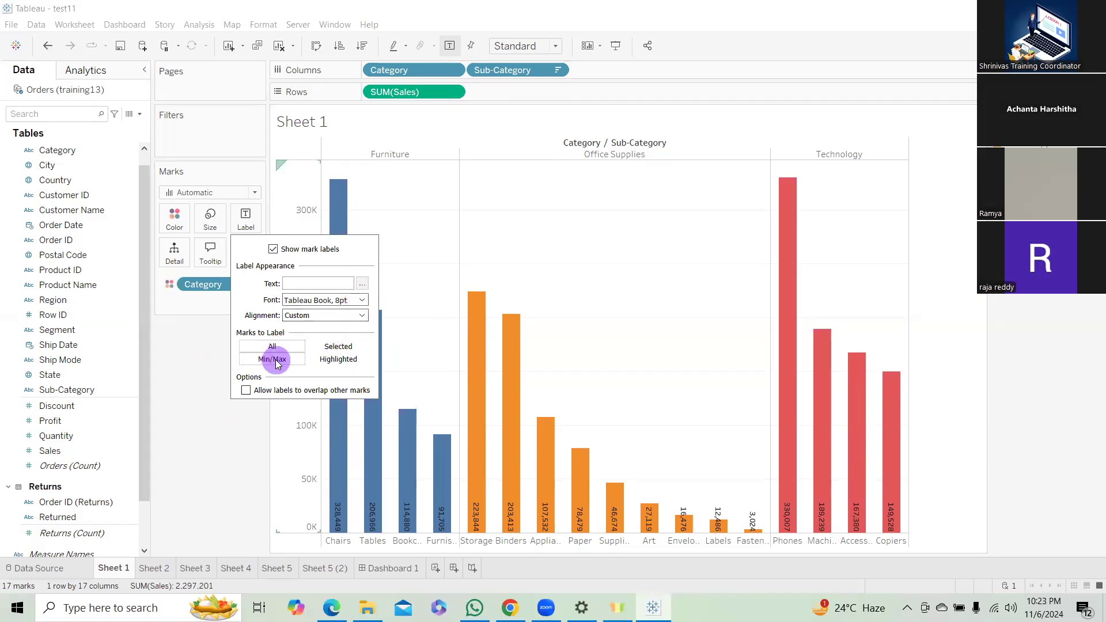
{"action": "left_click", "coordinate": [246, 392]}
{"action": "left_click", "coordinate": [345, 348]}
{"action": "left_click", "coordinate": [339, 358]}
{"action": "left_click", "coordinate": [273, 347]}
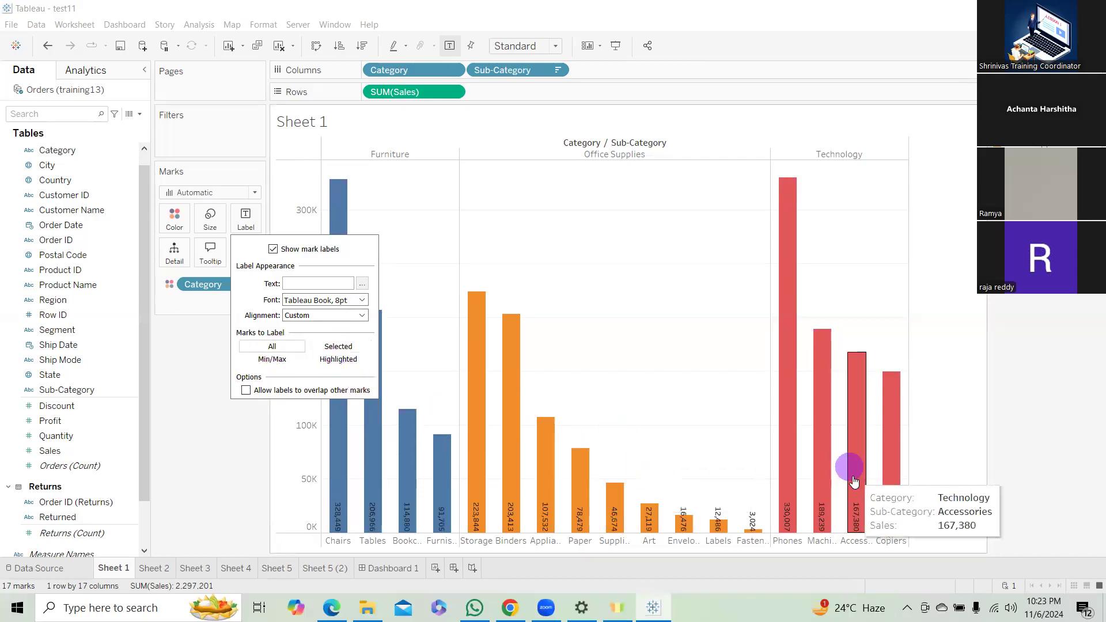
{"action": "left_click", "coordinate": [191, 333]}
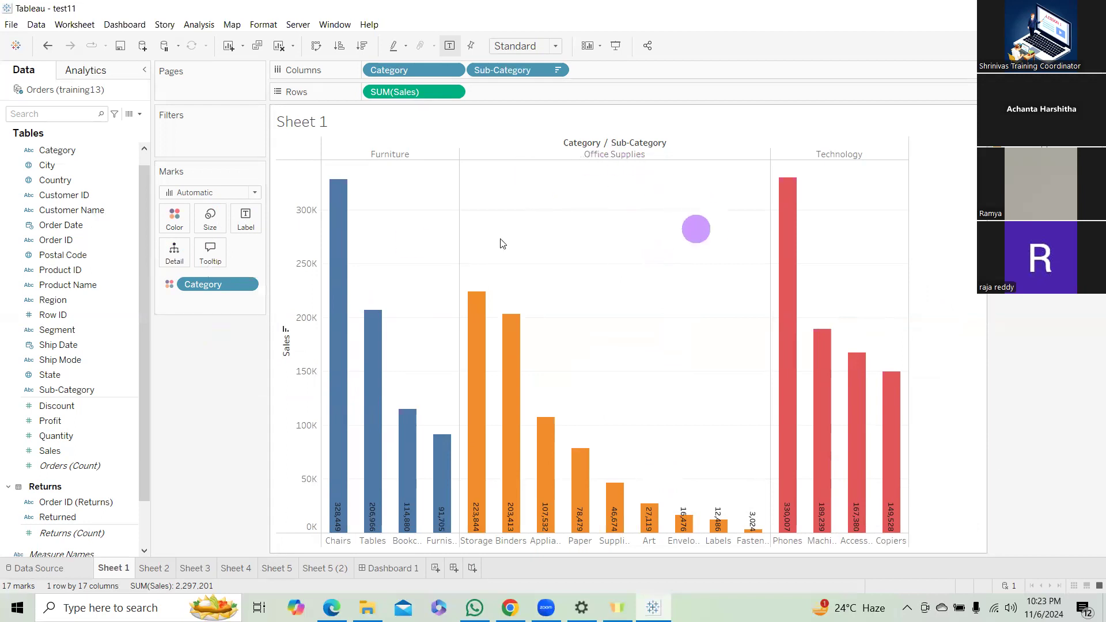
Add the Ship Mode field to the tooltip of the bar chart's marks.
{"action": "left_click", "coordinate": [99, 375]}
{"action": "left_click_drag", "start_coordinate": [81, 359], "coordinate": [222, 258]}
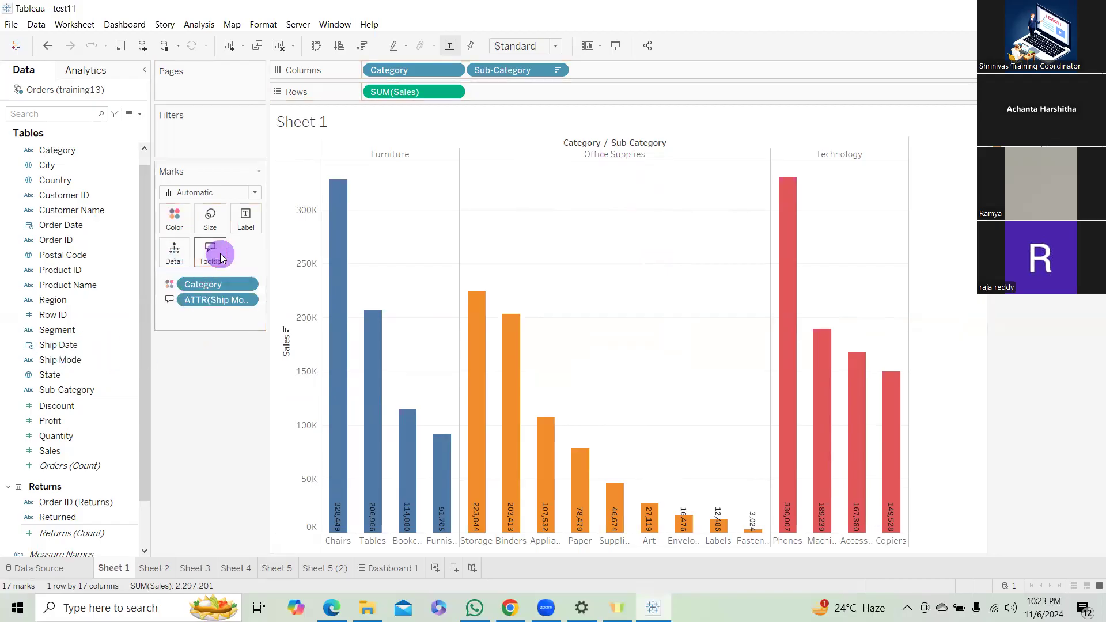
{"action": "mouse_move", "coordinate": [337, 265]}
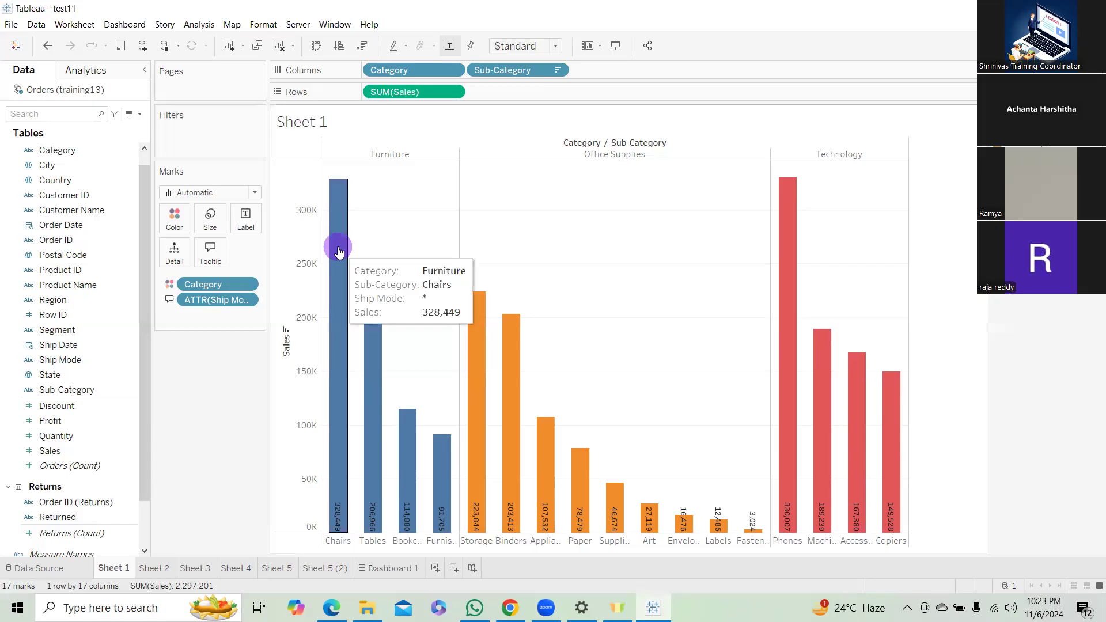
Try inserting All Fields into the tooltip text, delete the insertion and accept the tooltip.
{"action": "left_click", "coordinate": [168, 304]}
{"action": "left_click", "coordinate": [216, 260]}
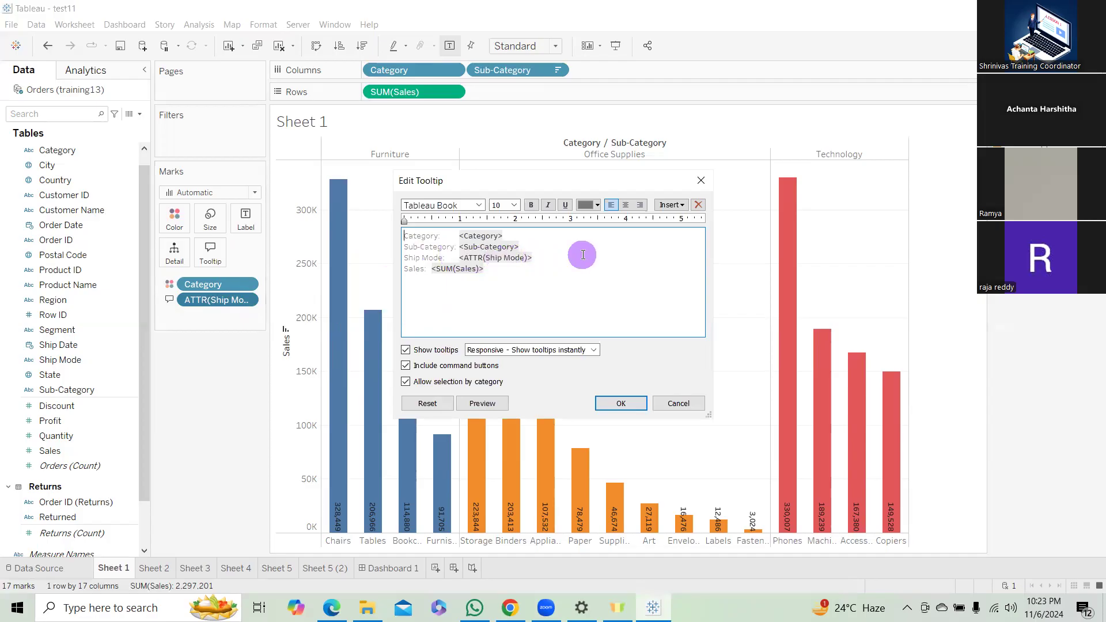
{"action": "left_click", "coordinate": [679, 205]}
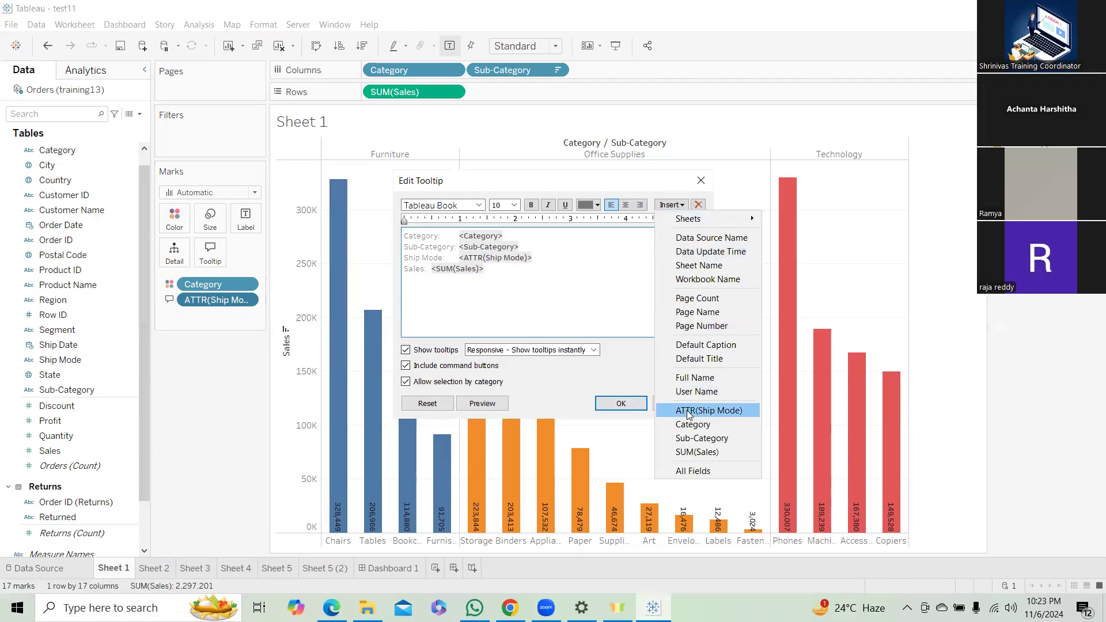
{"action": "left_click", "coordinate": [692, 471]}
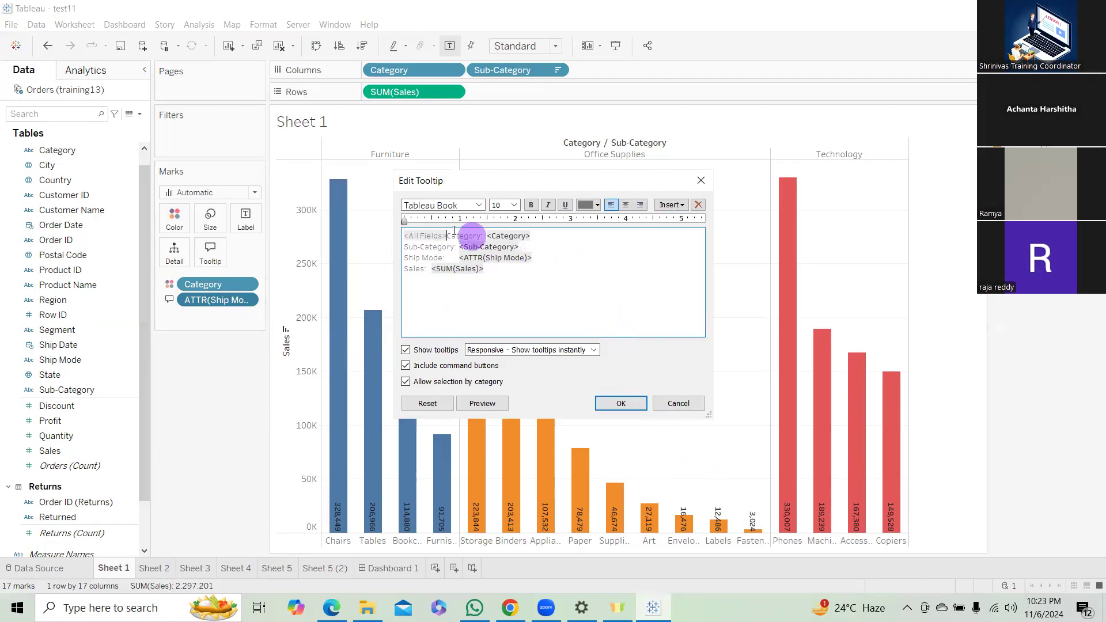
{"action": "left_click", "coordinate": [451, 235]}
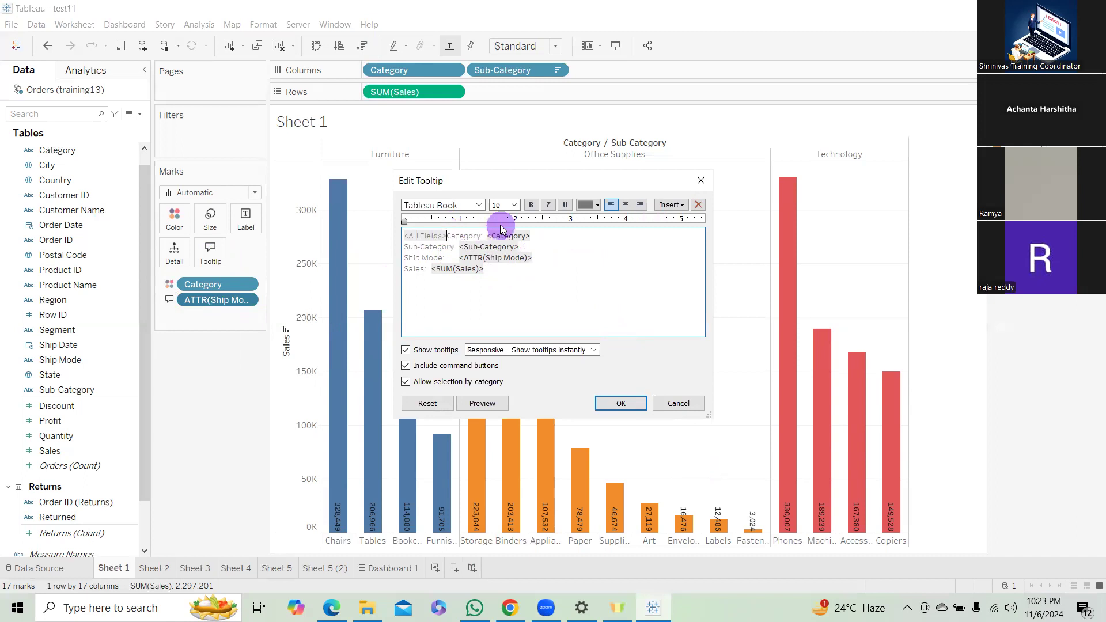
{"action": "key", "text": "BackSpace"}
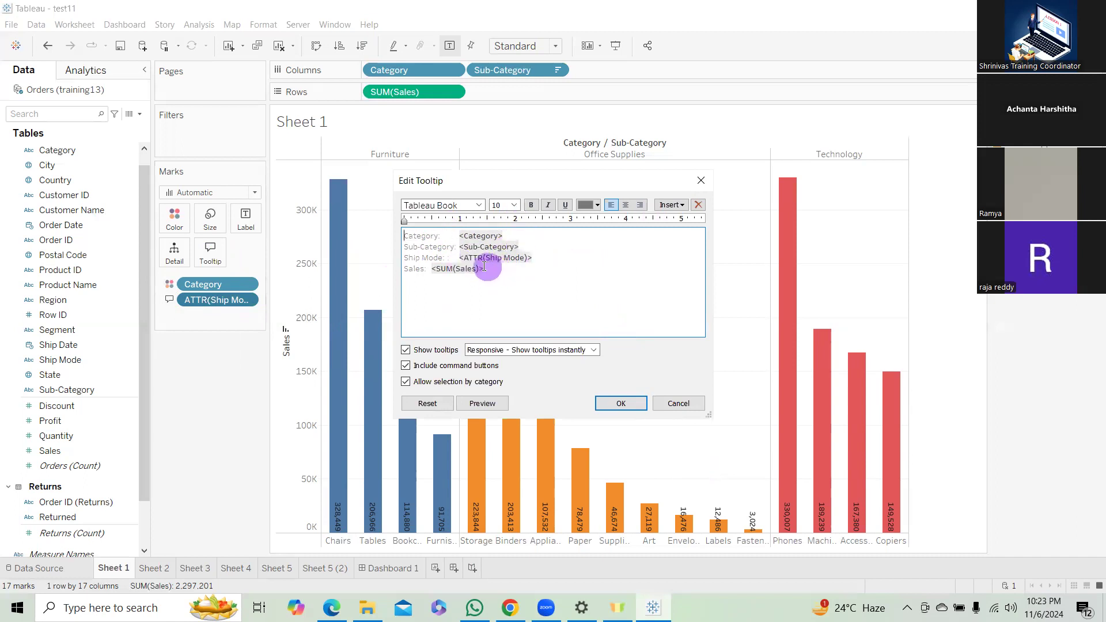
{"action": "left_click_drag", "start_coordinate": [440, 268], "coordinate": [531, 266]}
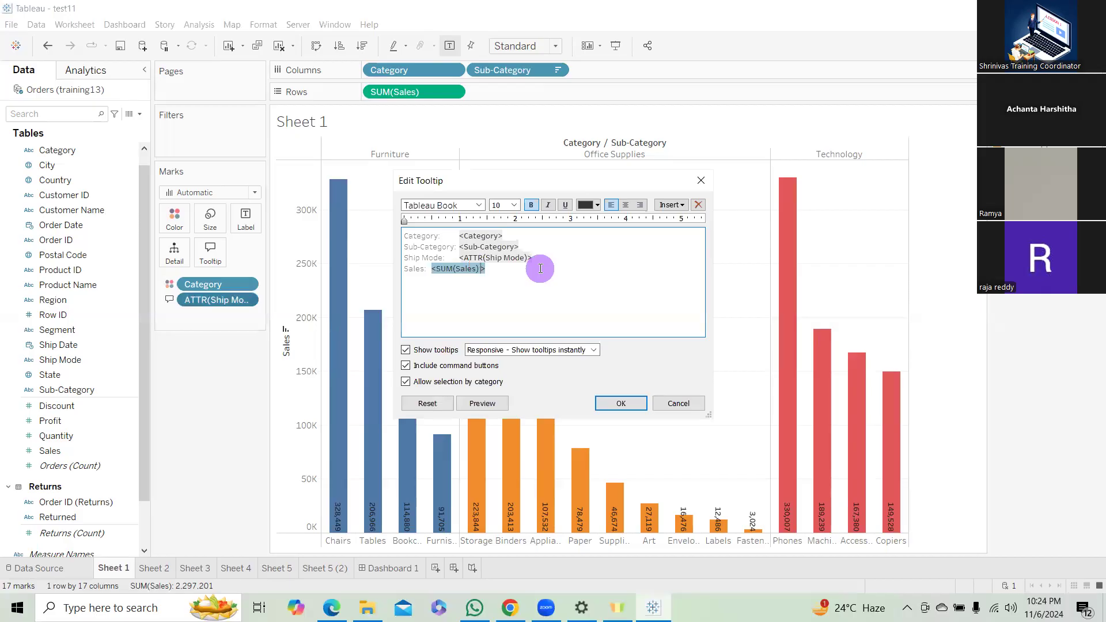
{"action": "left_click", "coordinate": [627, 404]}
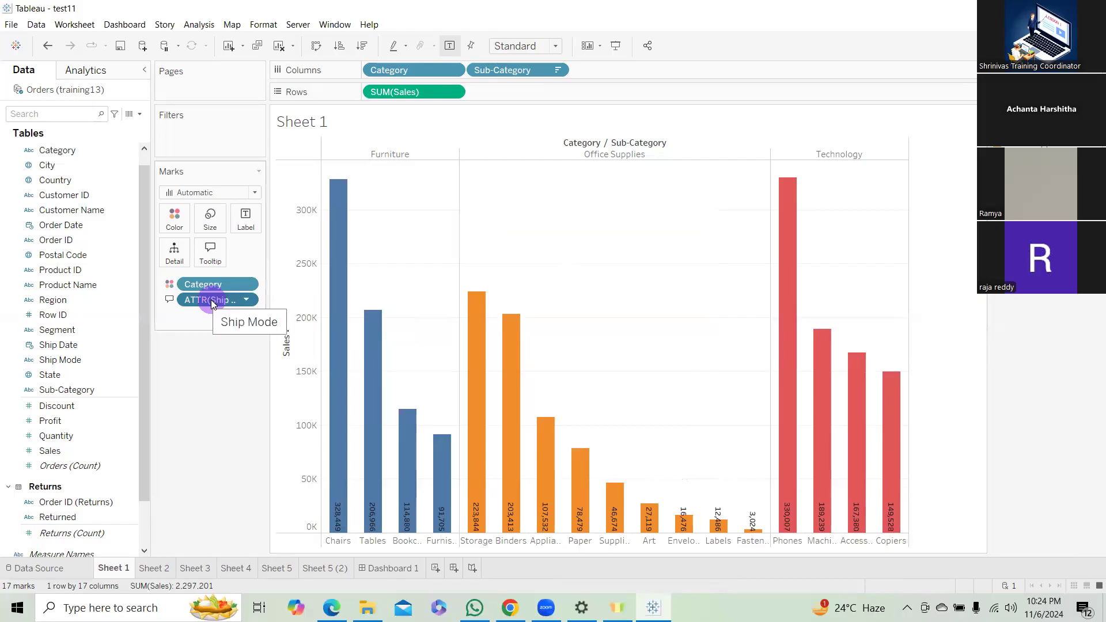
Remove Ship Mode from the marks and delete its leftover line from the tooltip text.
{"action": "left_click_drag", "start_coordinate": [211, 300], "coordinate": [216, 403]}
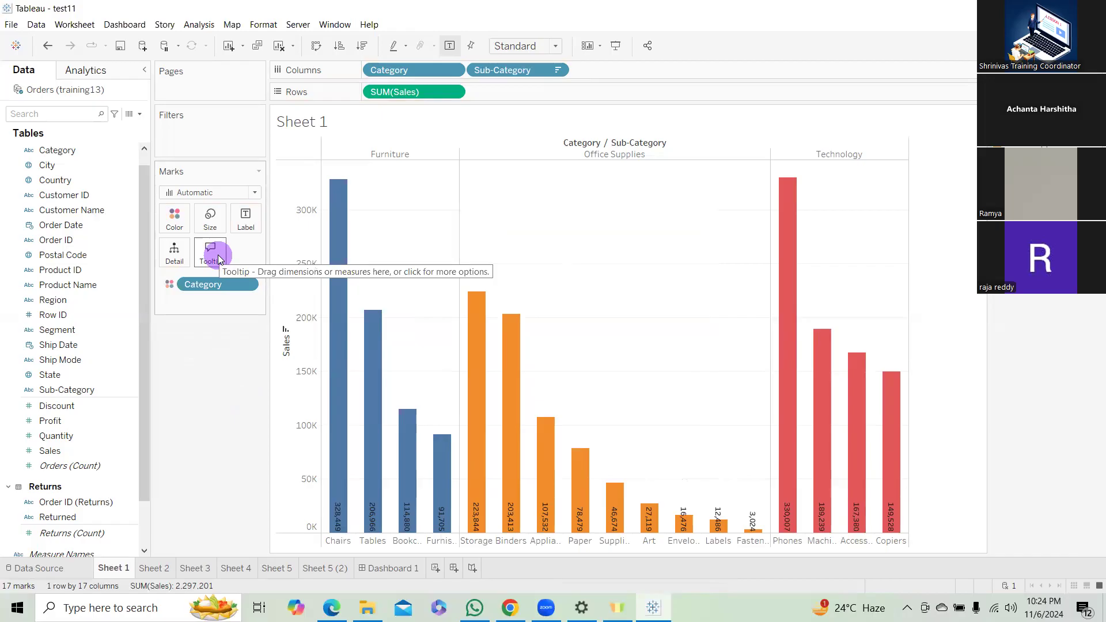
{"action": "mouse_move", "coordinate": [333, 507]}
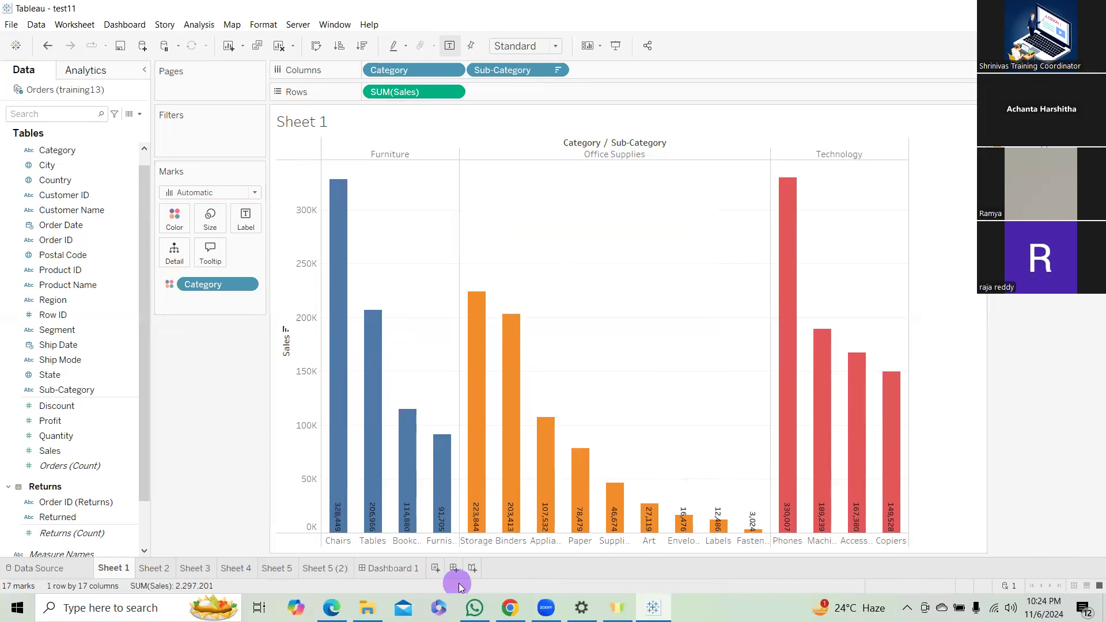
{"action": "left_click", "coordinate": [245, 220]}
{"action": "left_click", "coordinate": [203, 252]}
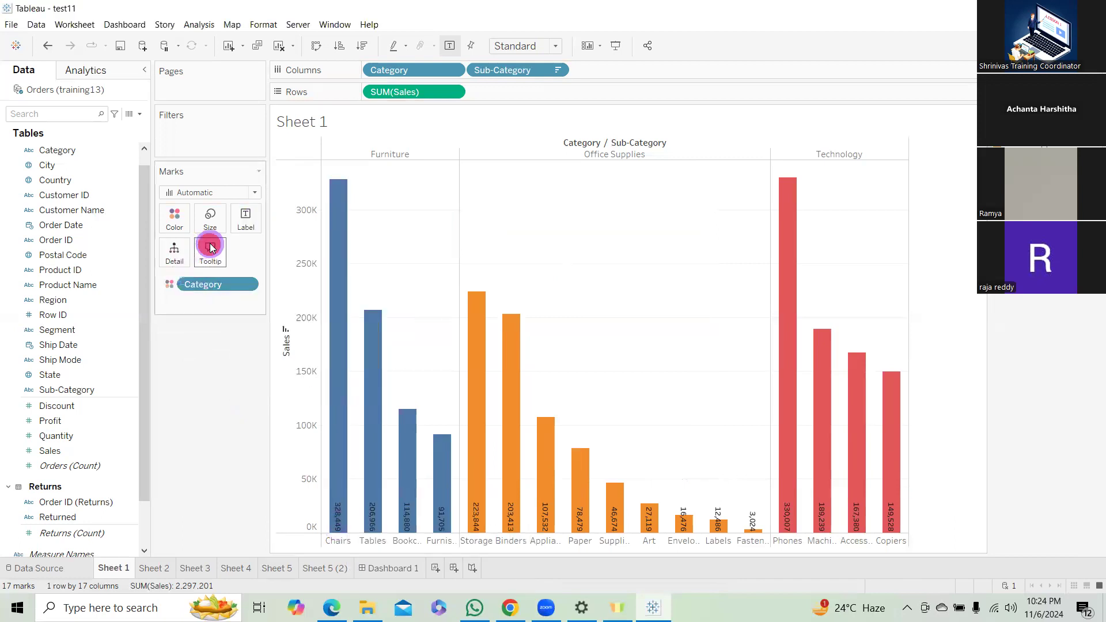
{"action": "left_click", "coordinate": [490, 267]}
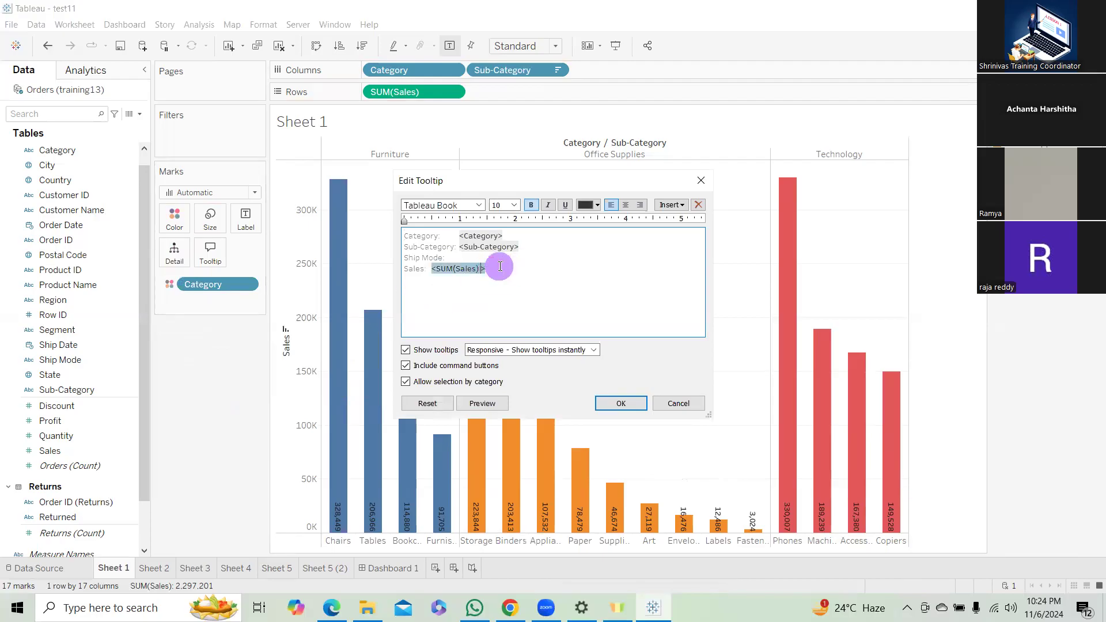
{"action": "left_click", "coordinate": [462, 259]}
{"action": "key", "text": "BackSpace"}
{"action": "key", "text": "BackSpace"}
{"action": "key", "text": "BackSpace"}
{"action": "key", "text": "BackSpace"}
{"action": "key", "text": "BackSpace"}
{"action": "key", "text": "BackSpace"}
{"action": "key", "text": "BackSpace"}
{"action": "key", "text": "BackSpace"}
{"action": "key", "text": "BackSpace"}
{"action": "key", "text": "BackSpace"}
{"action": "key", "text": "BackSpace"}
{"action": "key", "text": "BackSpace"}
{"action": "key", "text": "BackSpace"}
{"action": "key", "text": "BackSpace"}
{"action": "key", "text": "BackSpace"}
{"action": "key", "text": "BackSpace"}
{"action": "key", "text": "BackSpace"}
{"action": "key", "text": "BackSpace"}
{"action": "key", "text": "BackSpace"}
{"action": "key", "text": "BackSpace"}
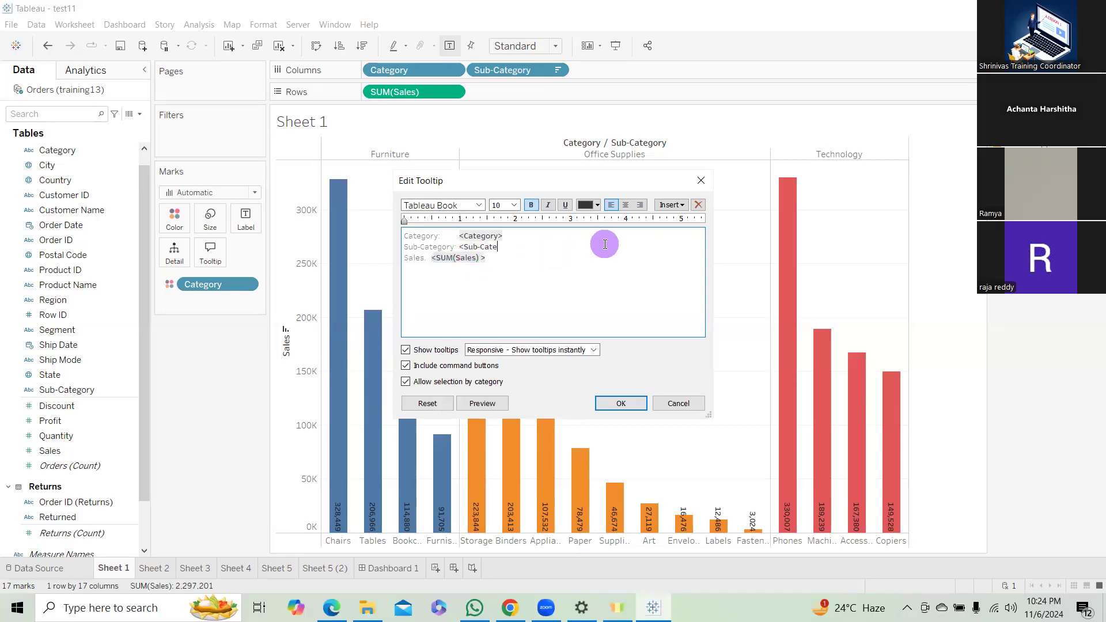
{"action": "key", "text": "ctrl+z"}
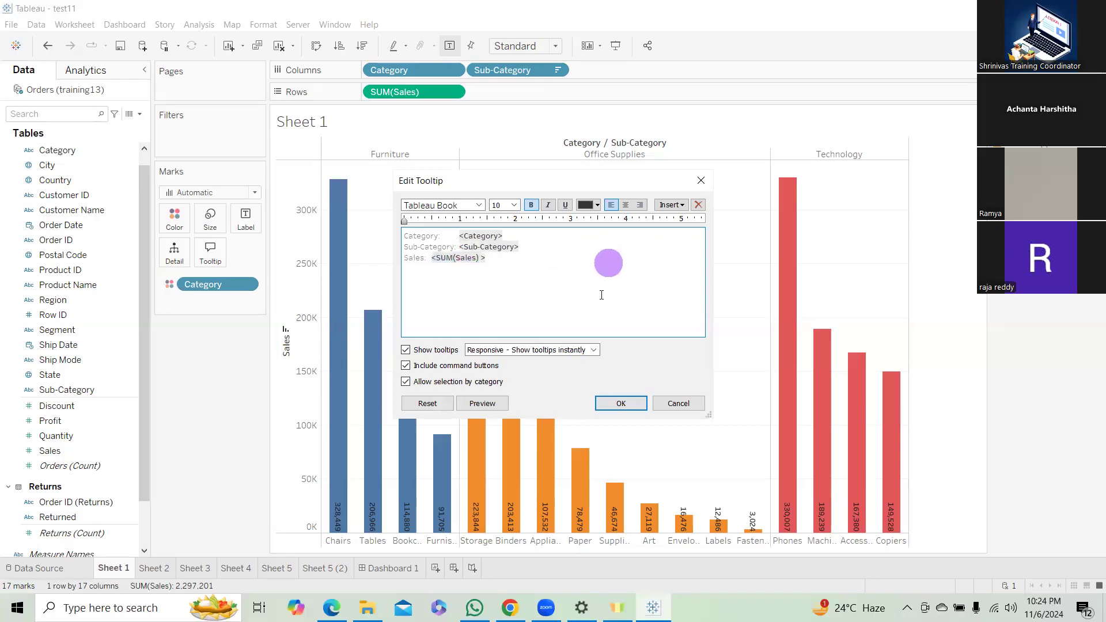
{"action": "left_click", "coordinate": [636, 403]}
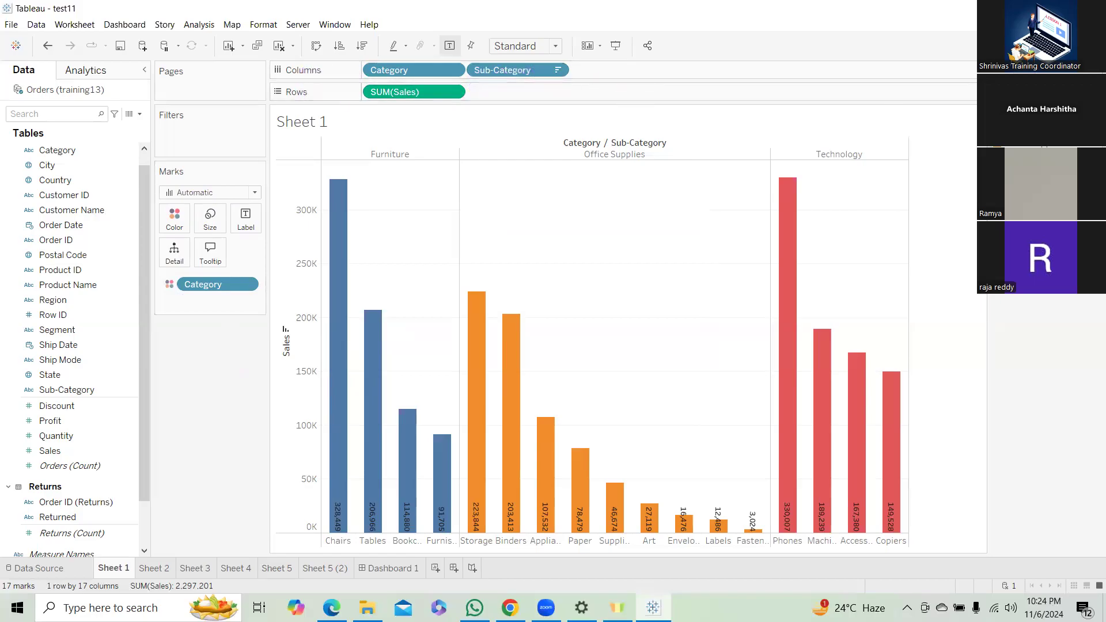
Convert the bar chart into a text table with Show Me and set its fit to Fit Width.
{"action": "key", "text": "ctrl+1"}
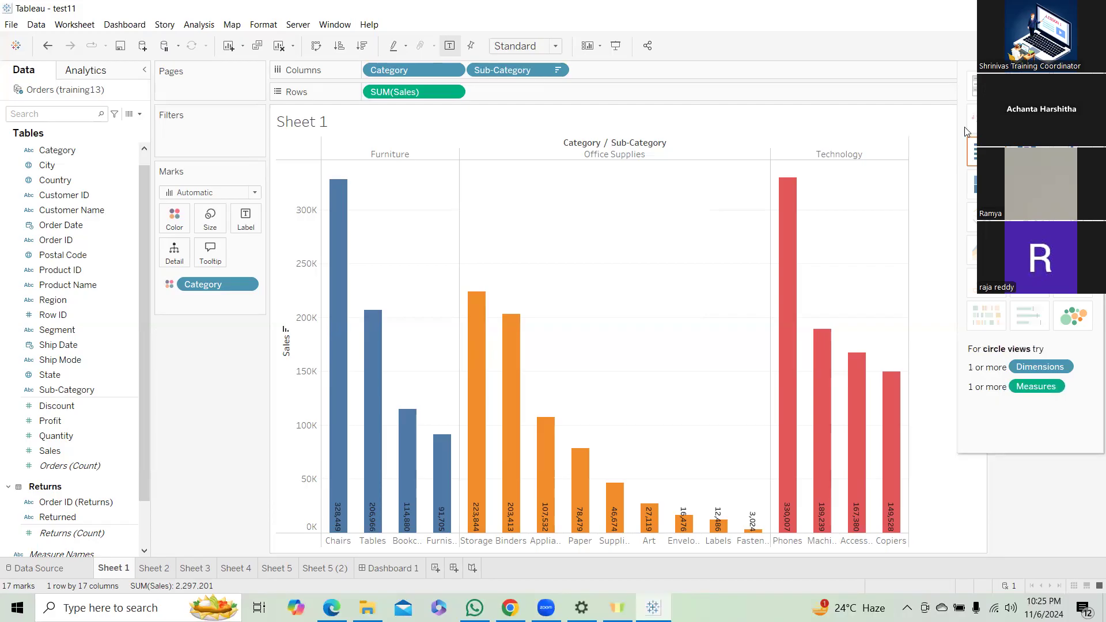
{"action": "left_click", "coordinate": [973, 86]}
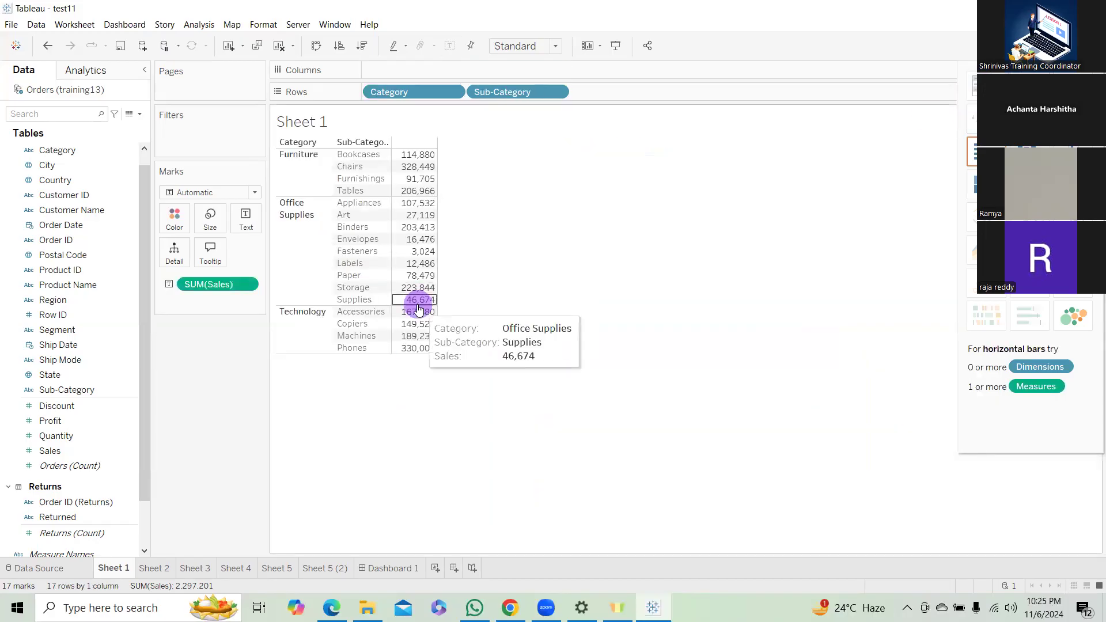
{"action": "left_click", "coordinate": [555, 46]}
{"action": "left_click", "coordinate": [528, 73]}
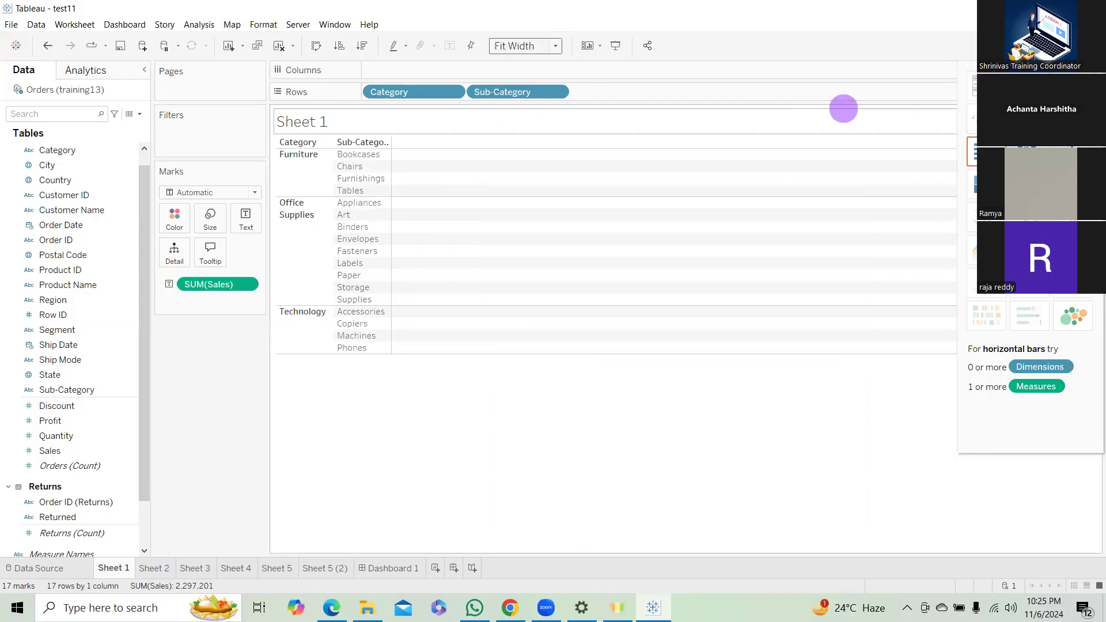
{"action": "left_click", "coordinate": [1069, 46]}
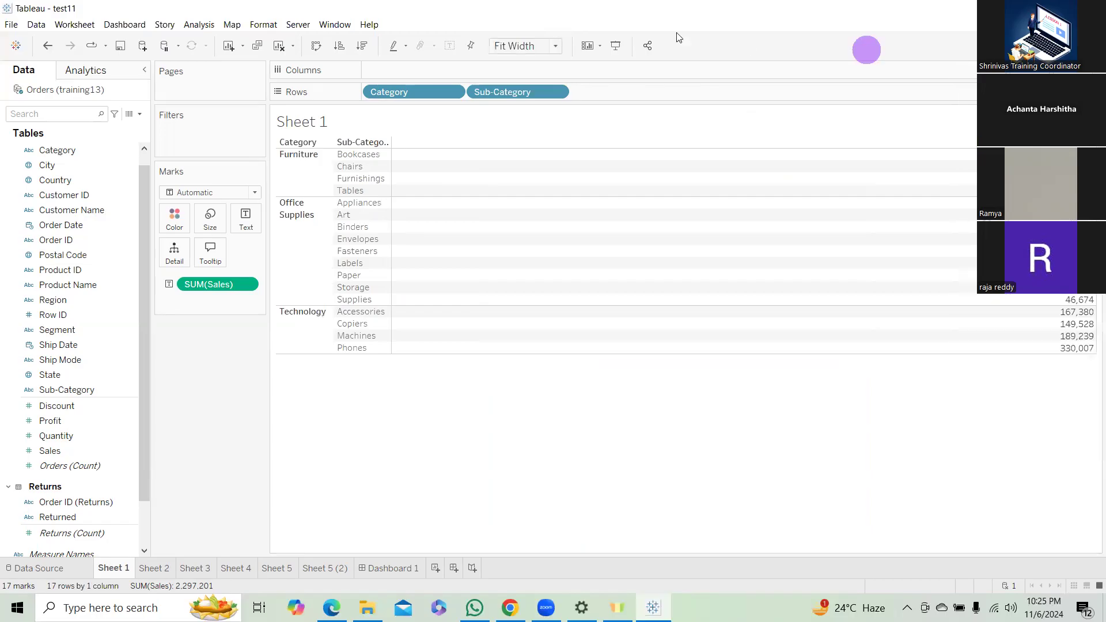
Try the Entire View and Fit Height options for the text table and return to Standard.
{"action": "left_click", "coordinate": [555, 46]}
{"action": "left_click", "coordinate": [521, 98]}
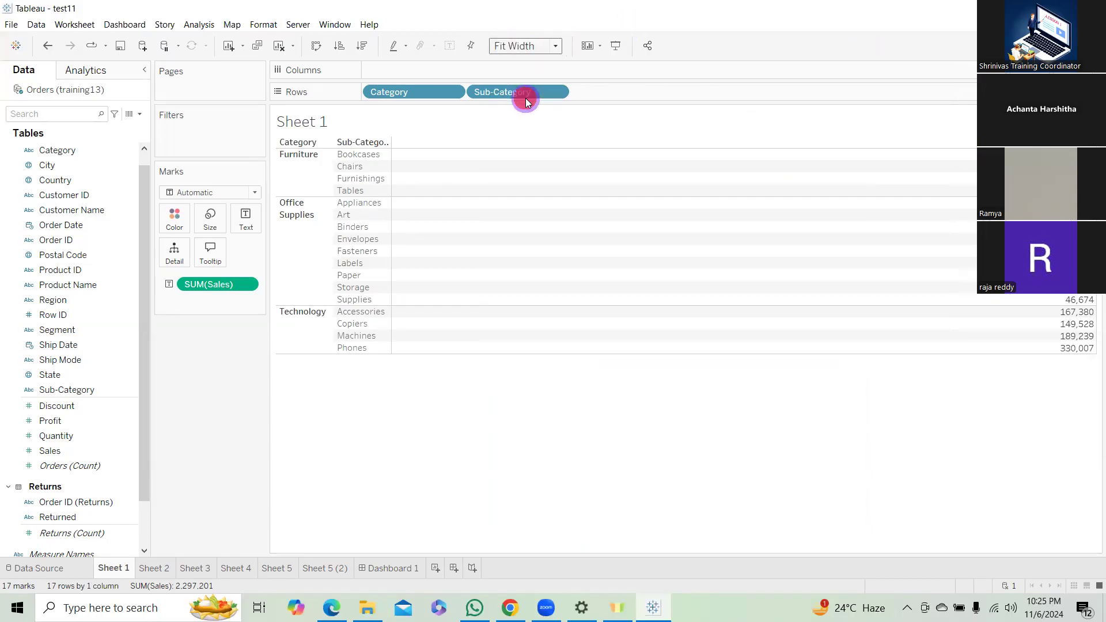
{"action": "left_click", "coordinate": [555, 45]}
{"action": "left_click", "coordinate": [539, 85]}
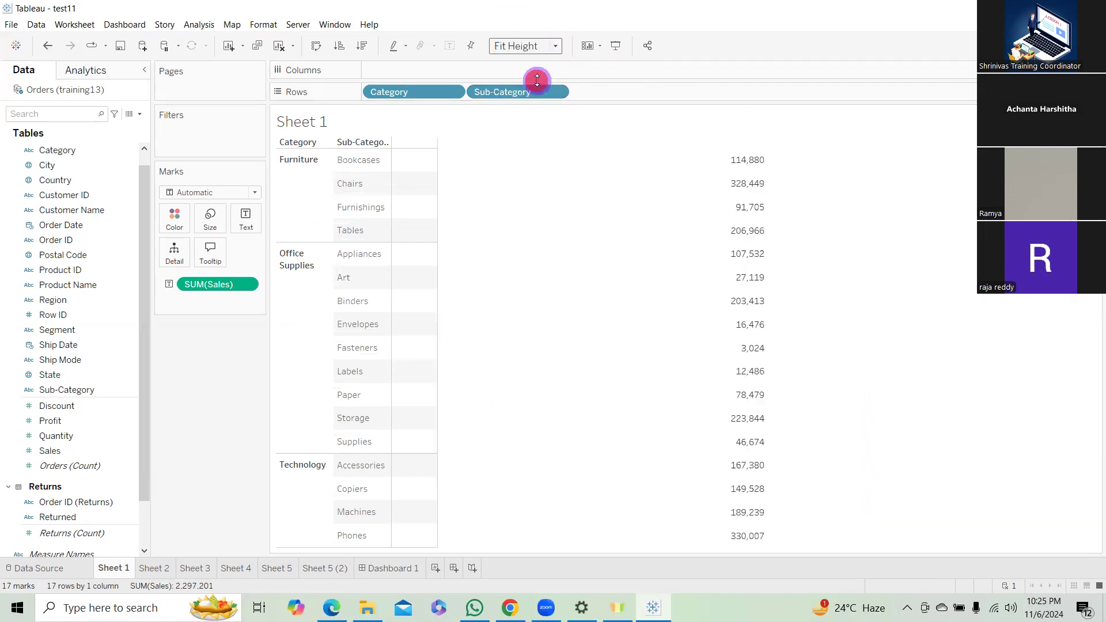
{"action": "left_click", "coordinate": [556, 46]}
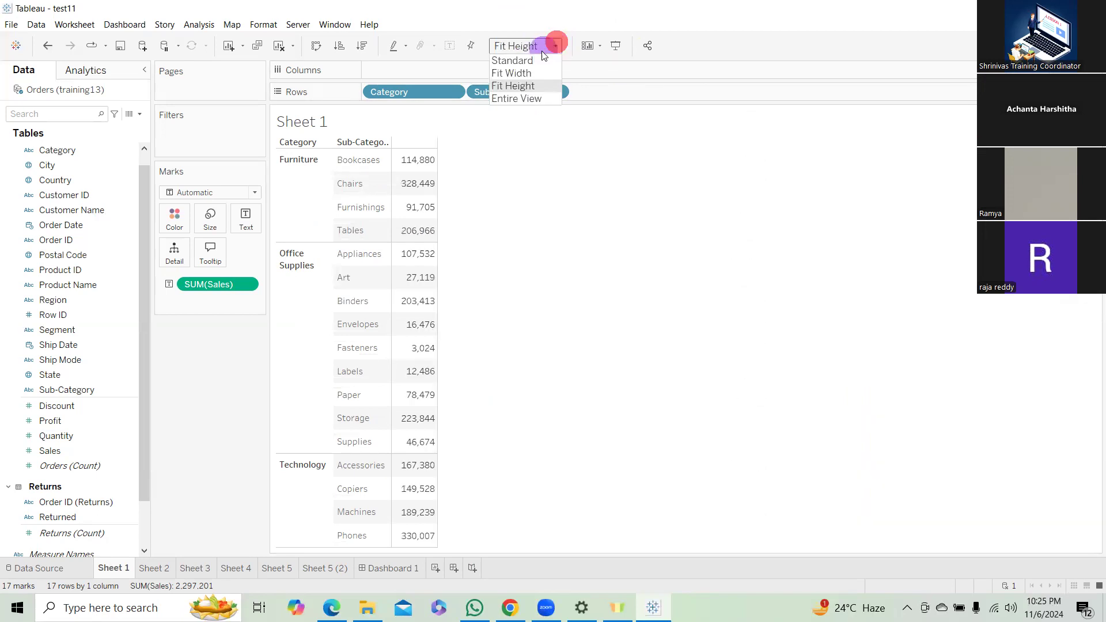
{"action": "left_click", "coordinate": [525, 59]}
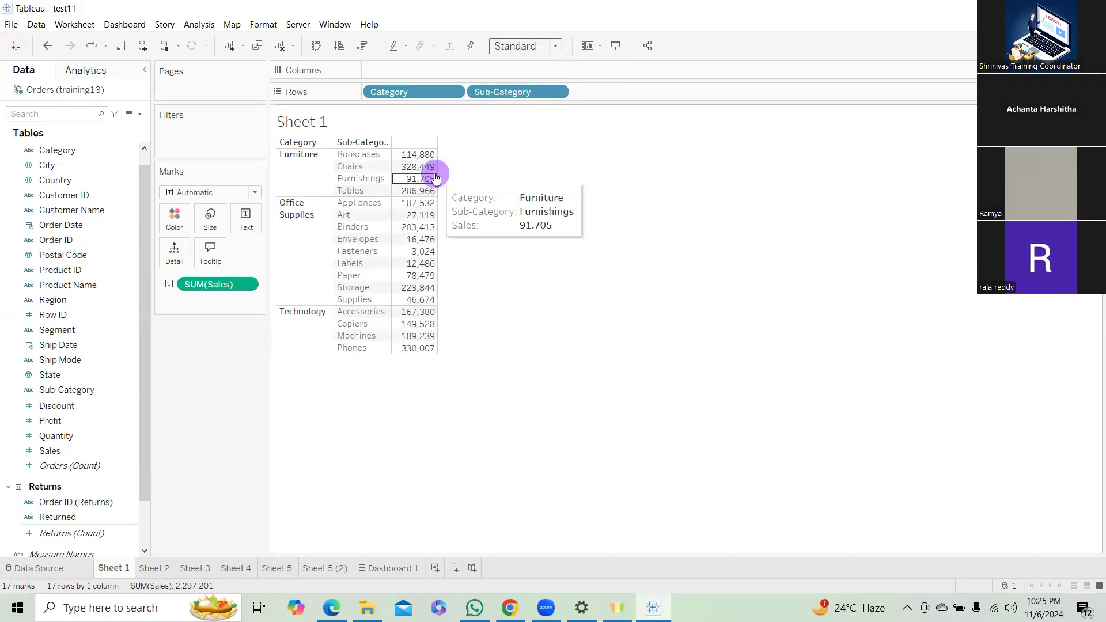
Widen the text table's sales column manually, try much taller rows and undo the row height change.
{"action": "left_click_drag", "start_coordinate": [438, 172], "coordinate": [609, 173]}
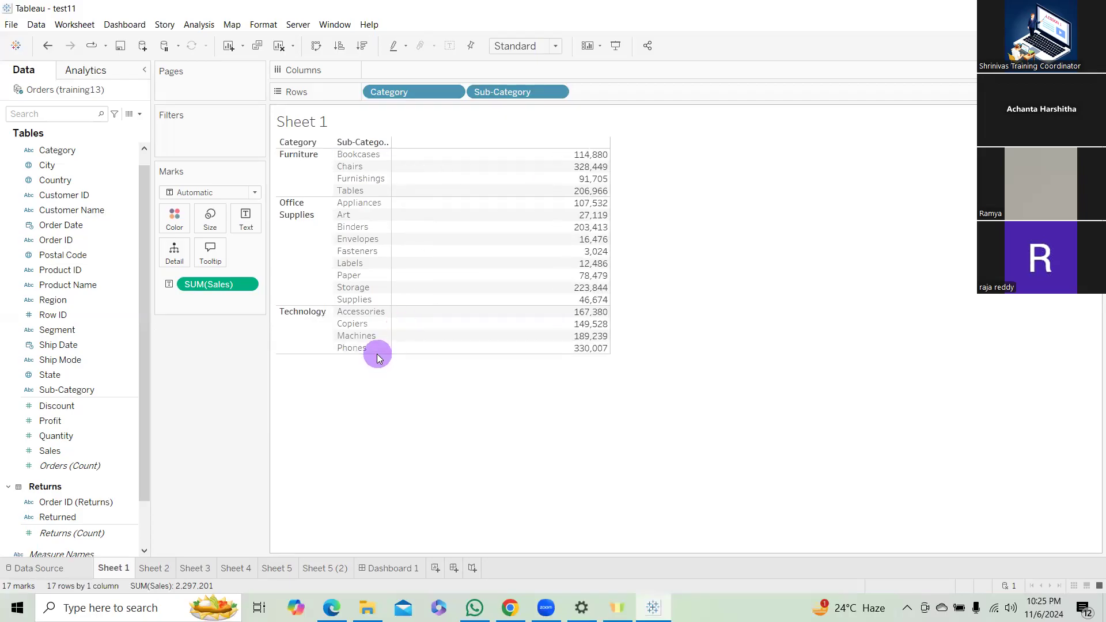
{"action": "left_click_drag", "start_coordinate": [380, 354], "coordinate": [384, 461]}
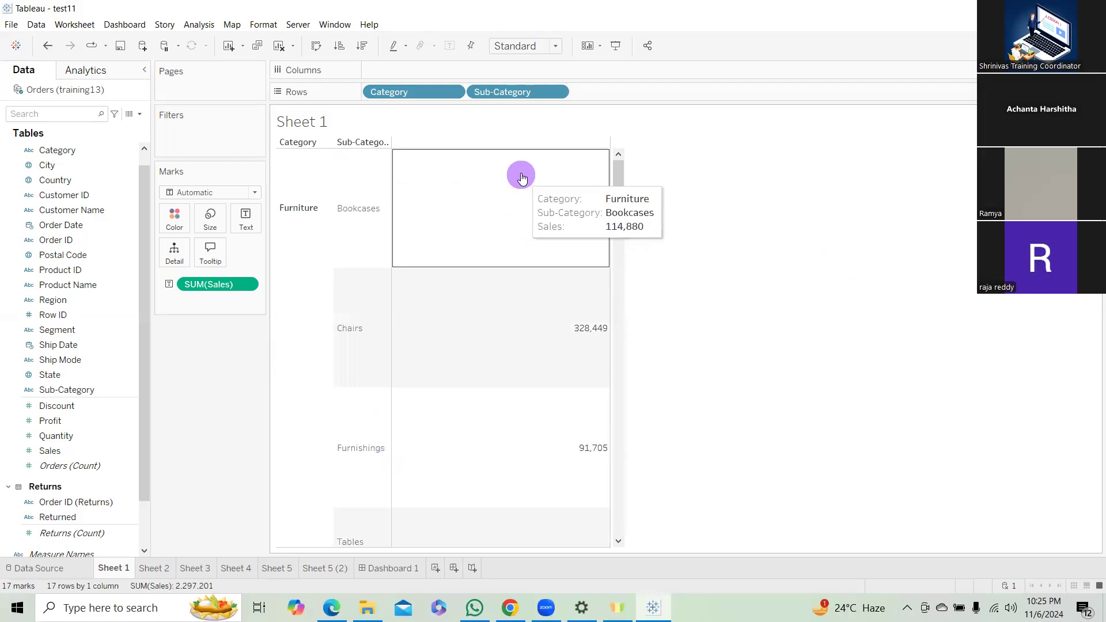
{"action": "key", "text": "ctrl+z"}
{"action": "left_click", "coordinate": [864, 305]}
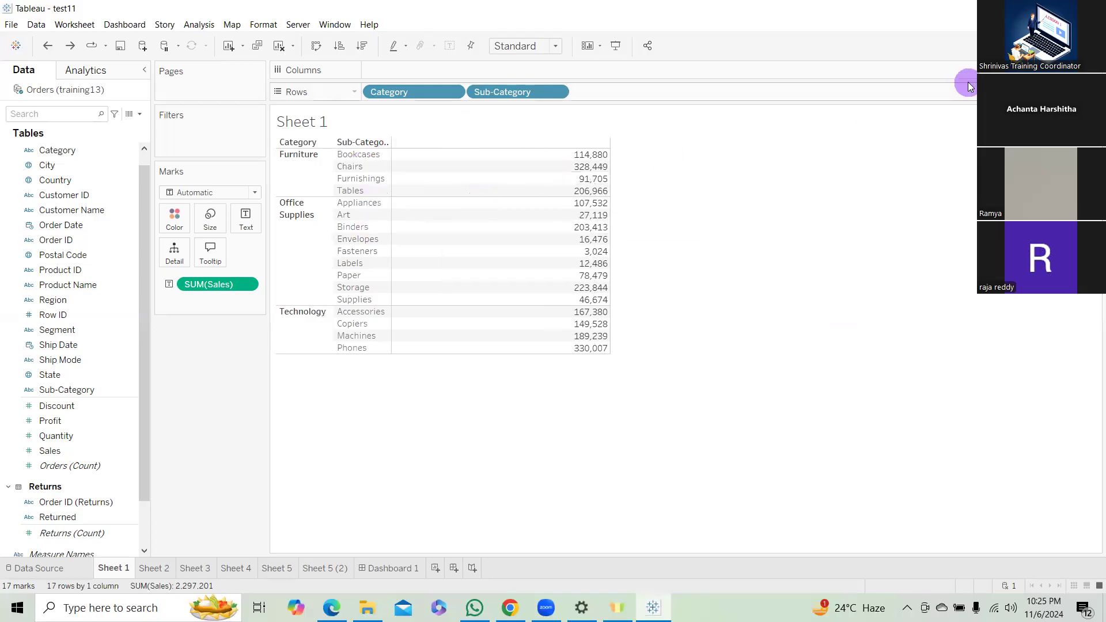
Try Show Me's heat map, pie chart, and horizontal, stacked and side-by-side bars for the sales data, and settle on a highlight table.
{"action": "left_click", "coordinate": [1075, 45]}
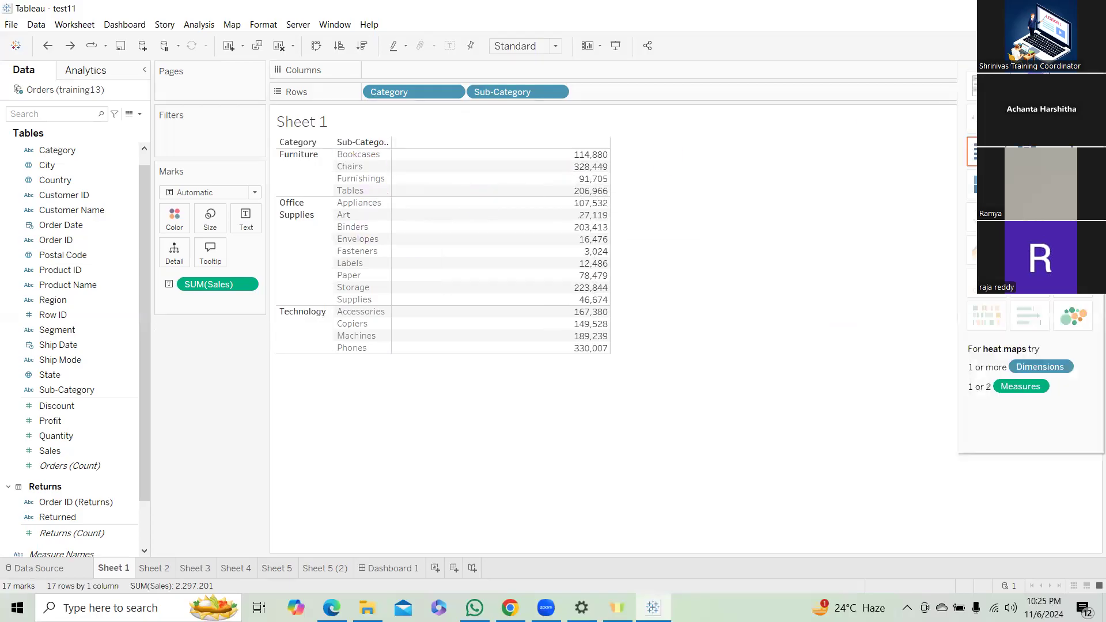
{"action": "left_click", "coordinate": [1029, 86]}
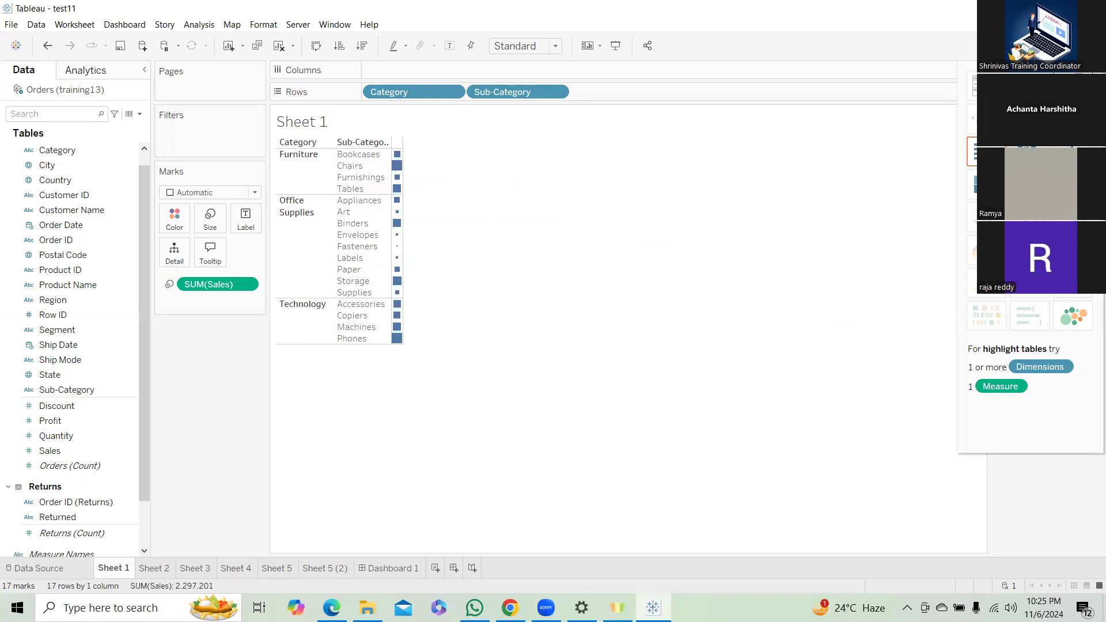
{"action": "left_click", "coordinate": [1072, 86]}
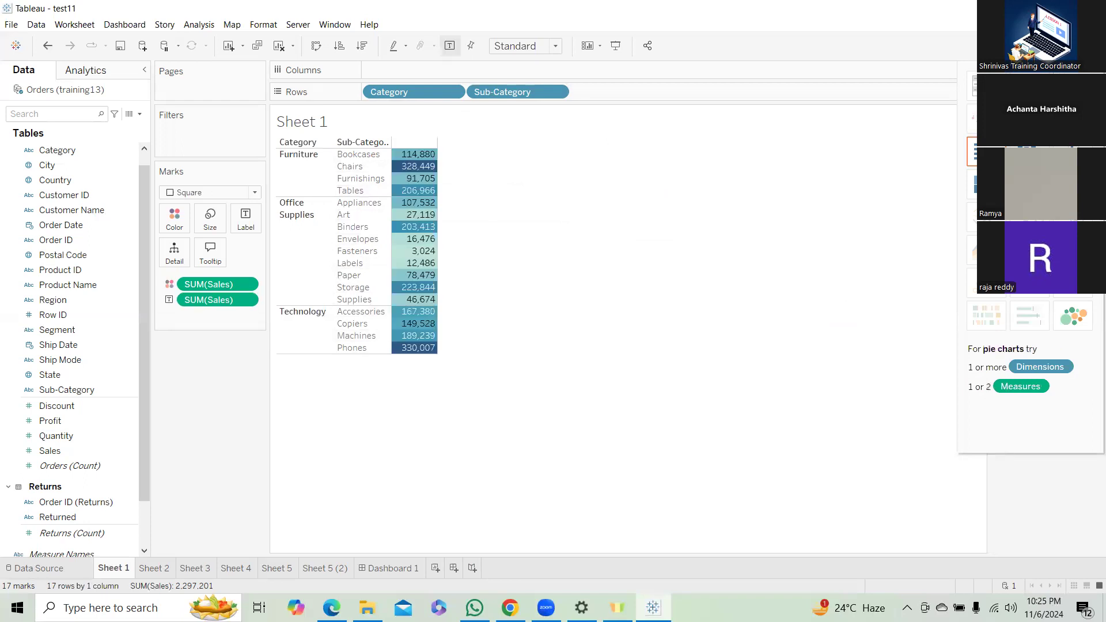
{"action": "left_click", "coordinate": [1072, 119]}
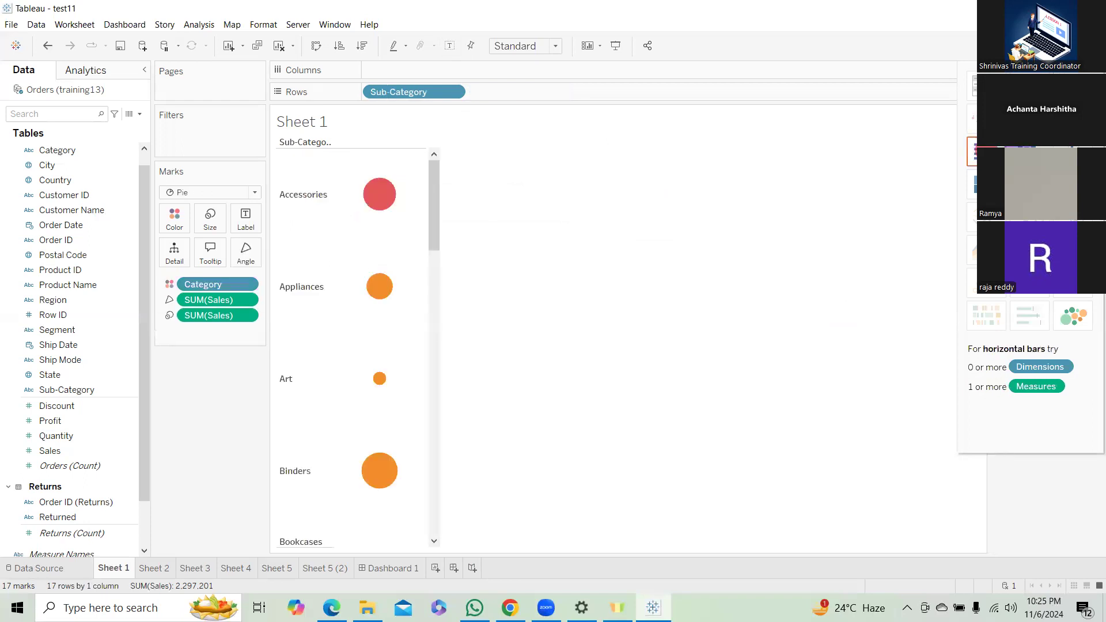
{"action": "left_click", "coordinate": [986, 152]}
{"action": "left_click", "coordinate": [1029, 151]}
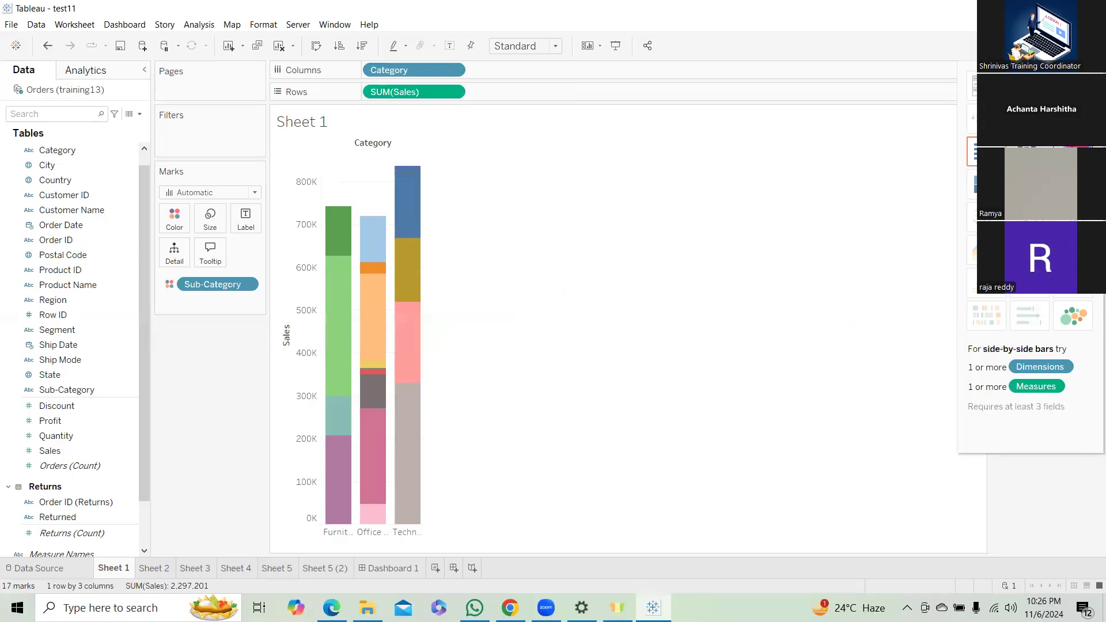
{"action": "left_click", "coordinate": [1072, 151]}
{"action": "left_click", "coordinate": [1072, 119]}
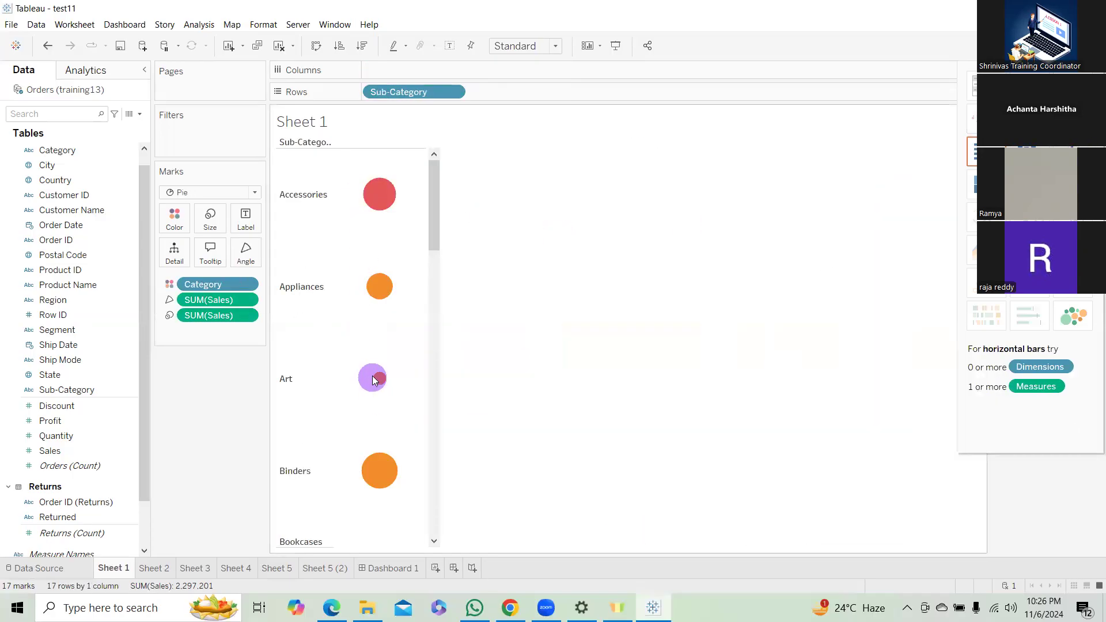
{"action": "left_click", "coordinate": [1072, 86]}
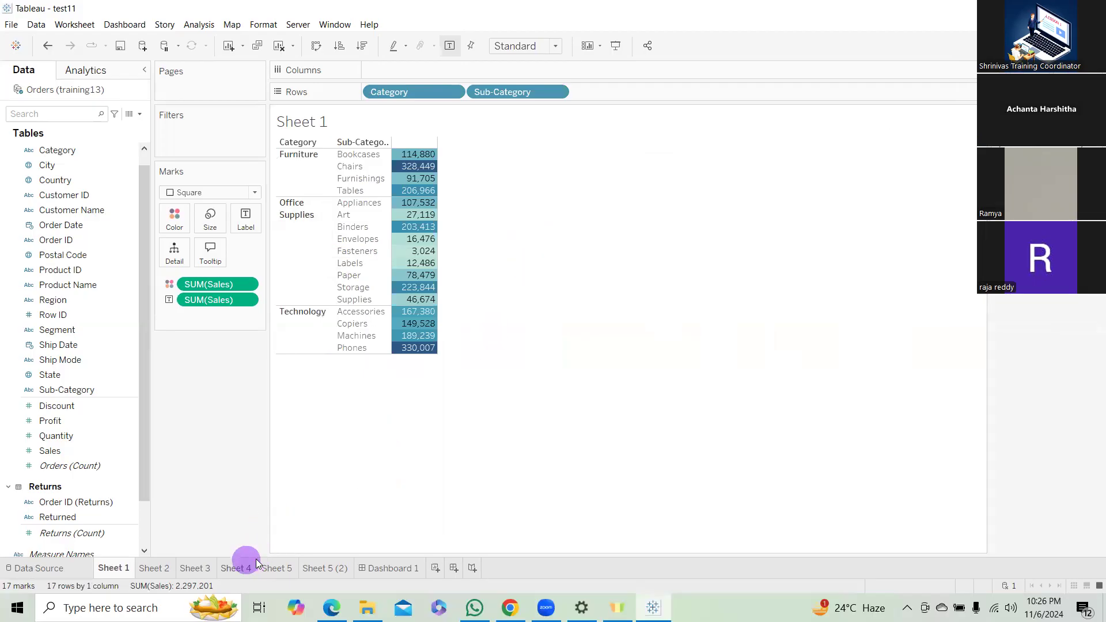
Look through the worksheets from Sheet 2 to Sheet 5 (2).
{"action": "left_click", "coordinate": [155, 568]}
{"action": "left_click", "coordinate": [195, 568]}
{"action": "left_click", "coordinate": [235, 568]}
{"action": "left_click", "coordinate": [274, 569]}
{"action": "left_click", "coordinate": [322, 568]}
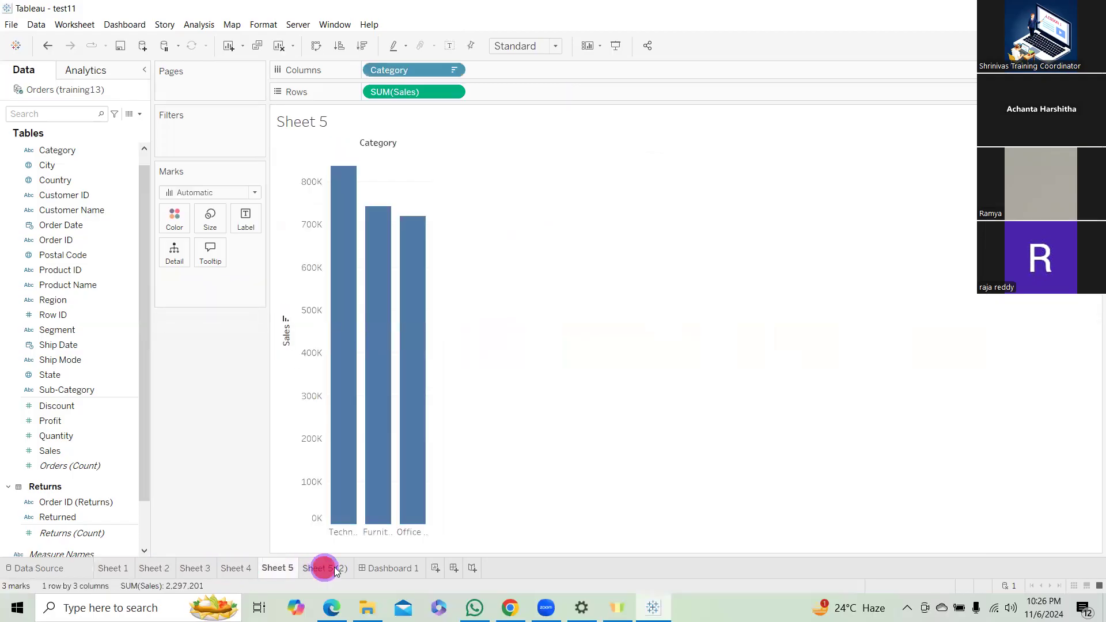
Set the Sheet 1 highlight table on Dashboard 1 to fit the Entire View.
{"action": "left_click", "coordinate": [382, 569]}
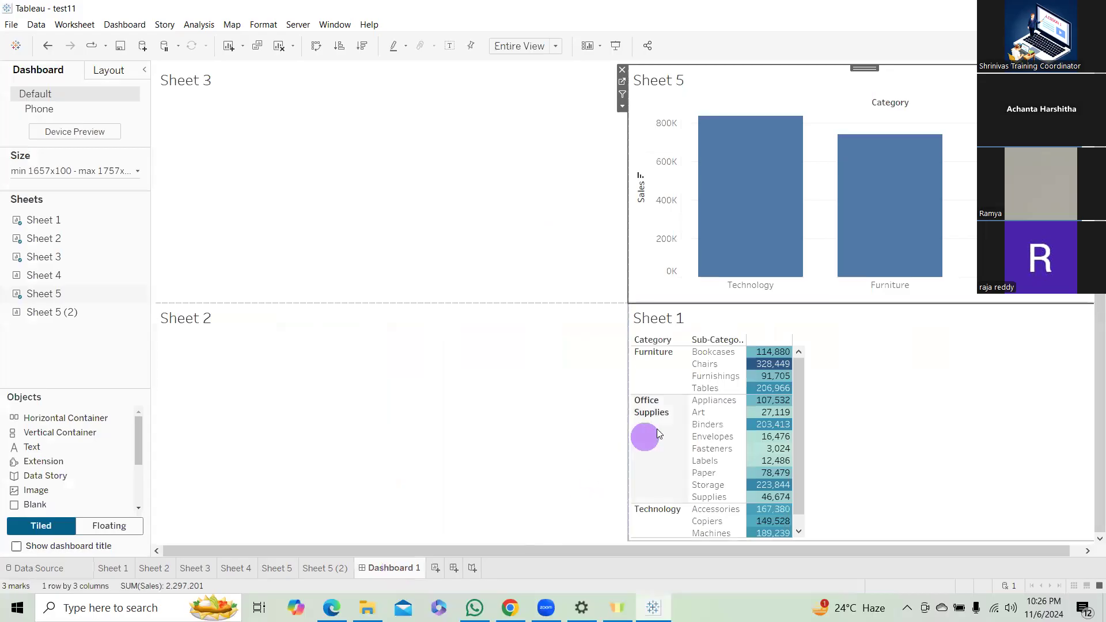
{"action": "left_click", "coordinate": [775, 320]}
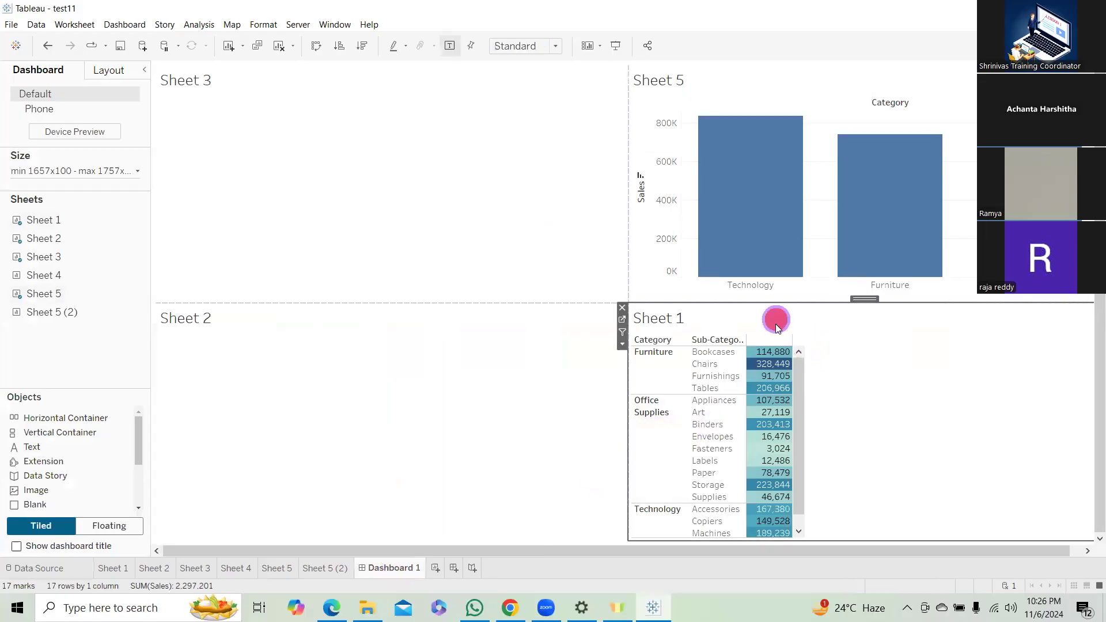
{"action": "left_click", "coordinate": [621, 345]}
{"action": "mouse_move", "coordinate": [668, 367]}
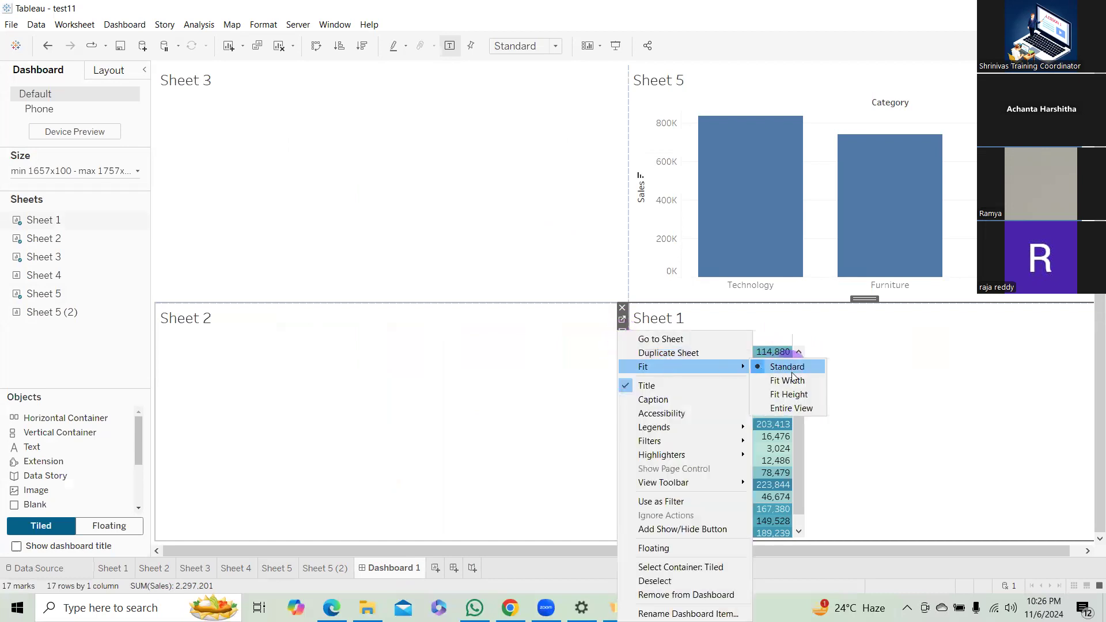
{"action": "left_click", "coordinate": [791, 409]}
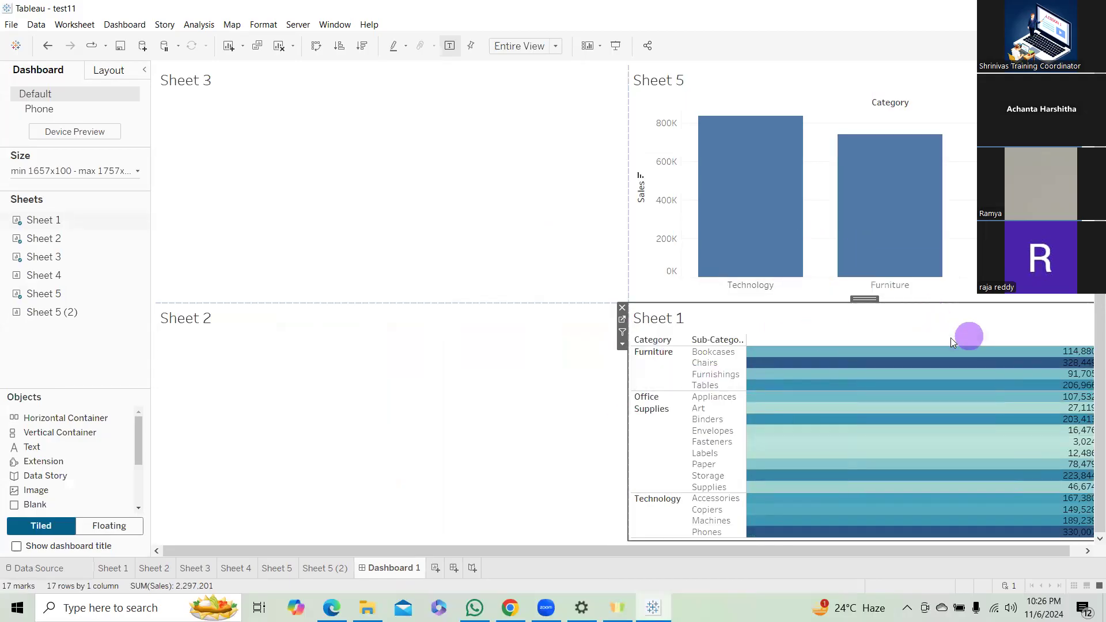
{"action": "left_click", "coordinate": [527, 357]}
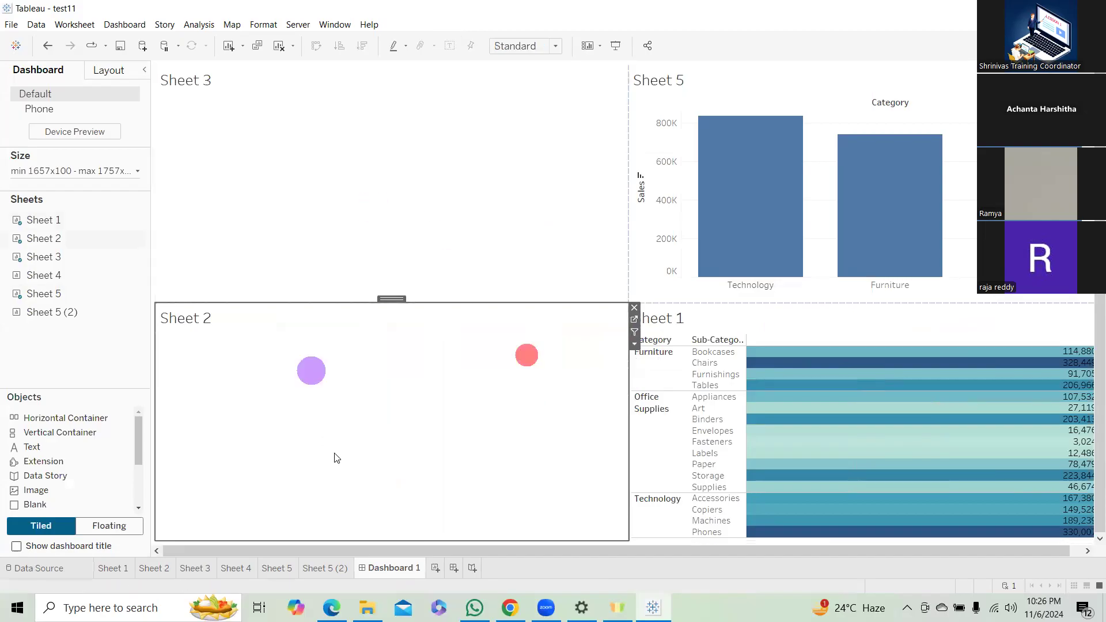
Add Order Date by year to the columns of Sheet 1 and view its date level options.
{"action": "left_click", "coordinate": [110, 568]}
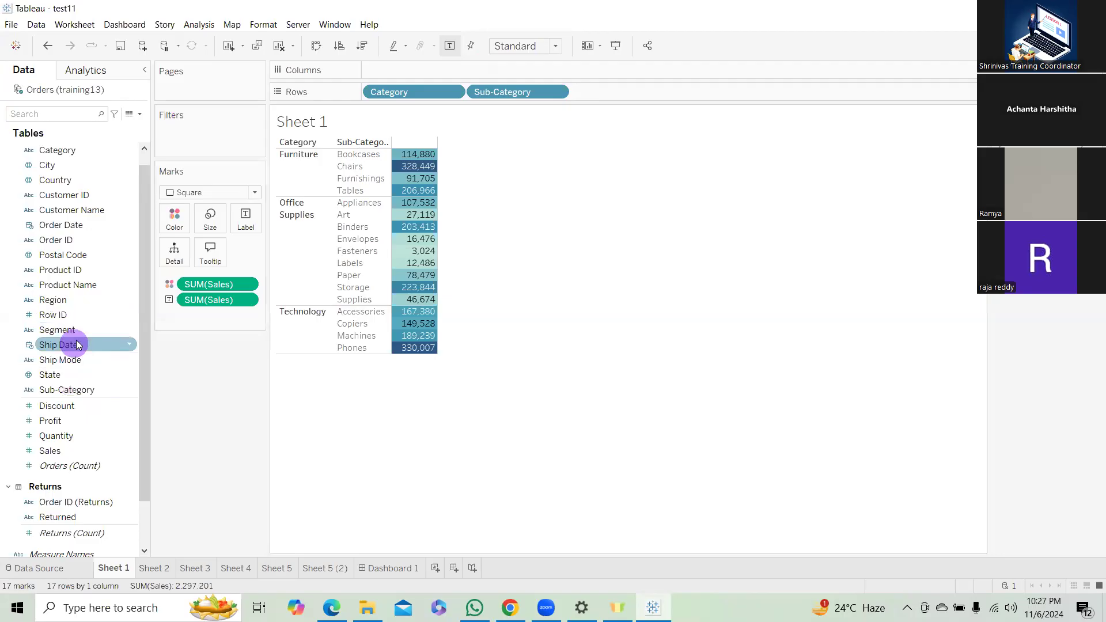
{"action": "mouse_move", "coordinate": [68, 224]}
{"action": "left_mouse_down"}
{"action": "mouse_move", "coordinate": [374, 55]}
{"action": "mouse_move", "coordinate": [416, 74]}
{"action": "left_mouse_up"}
{"action": "left_click", "coordinate": [453, 69]}
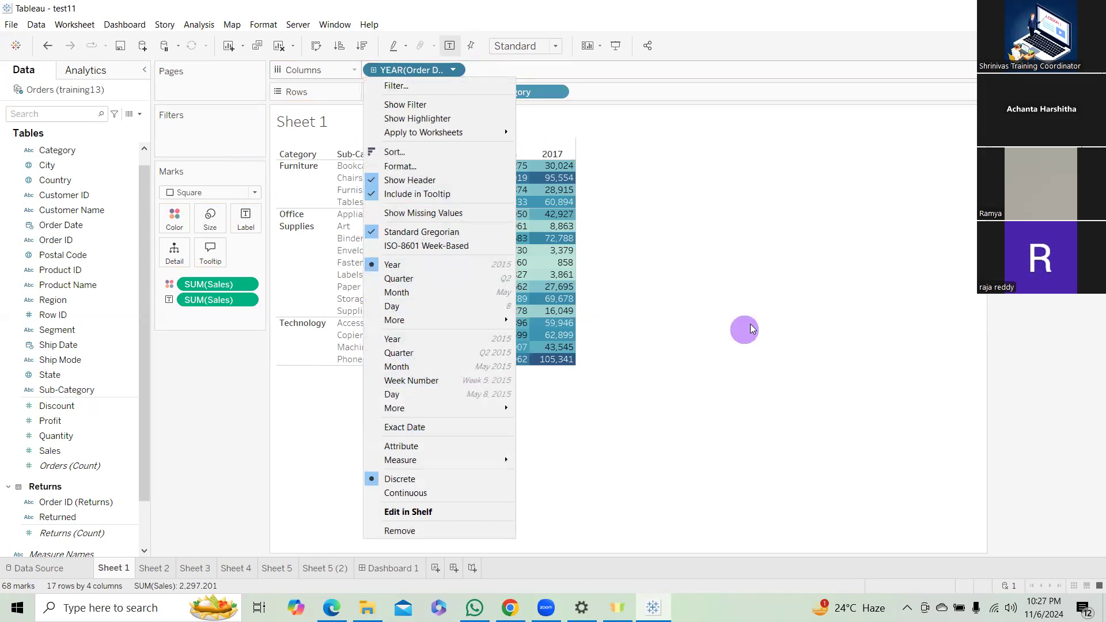
{"action": "left_click", "coordinate": [749, 326]}
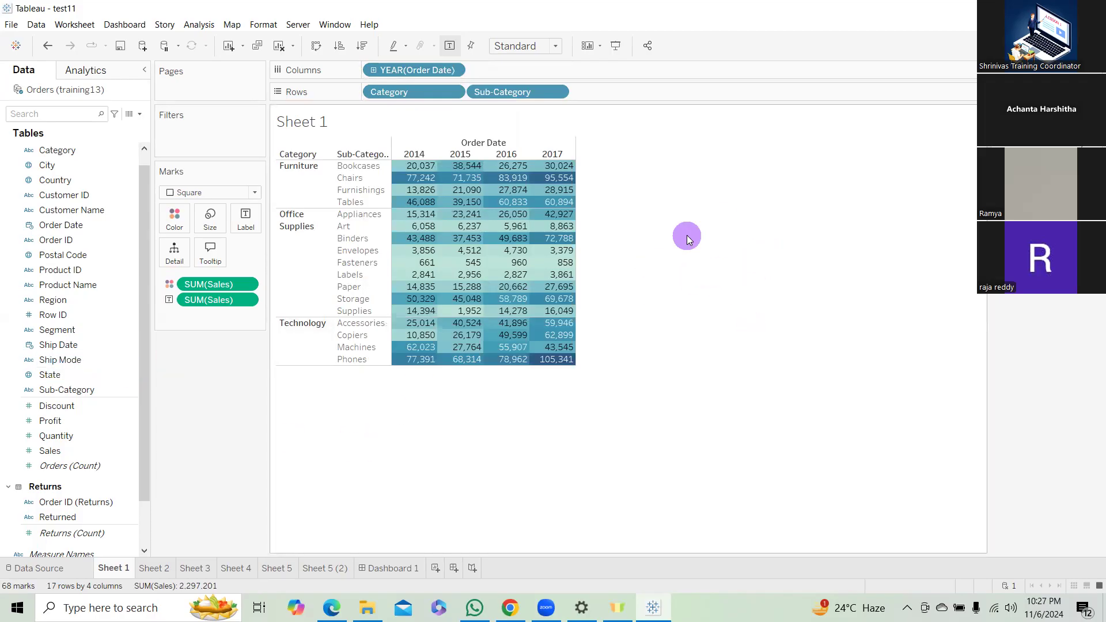
{"action": "left_click", "coordinate": [1075, 45]}
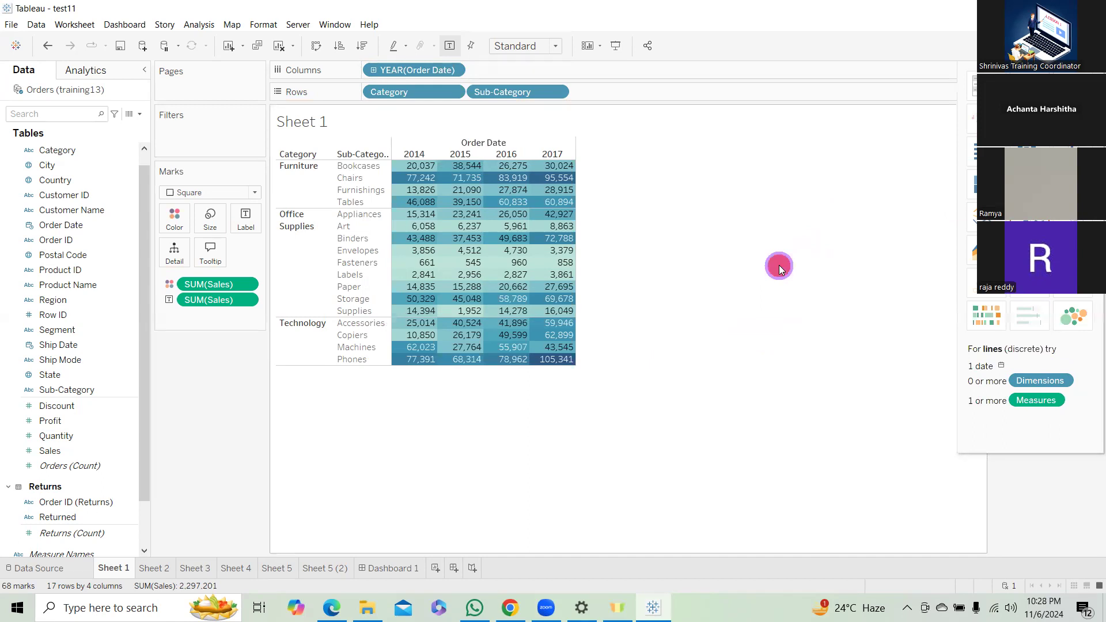
{"action": "left_click", "coordinate": [1066, 46]}
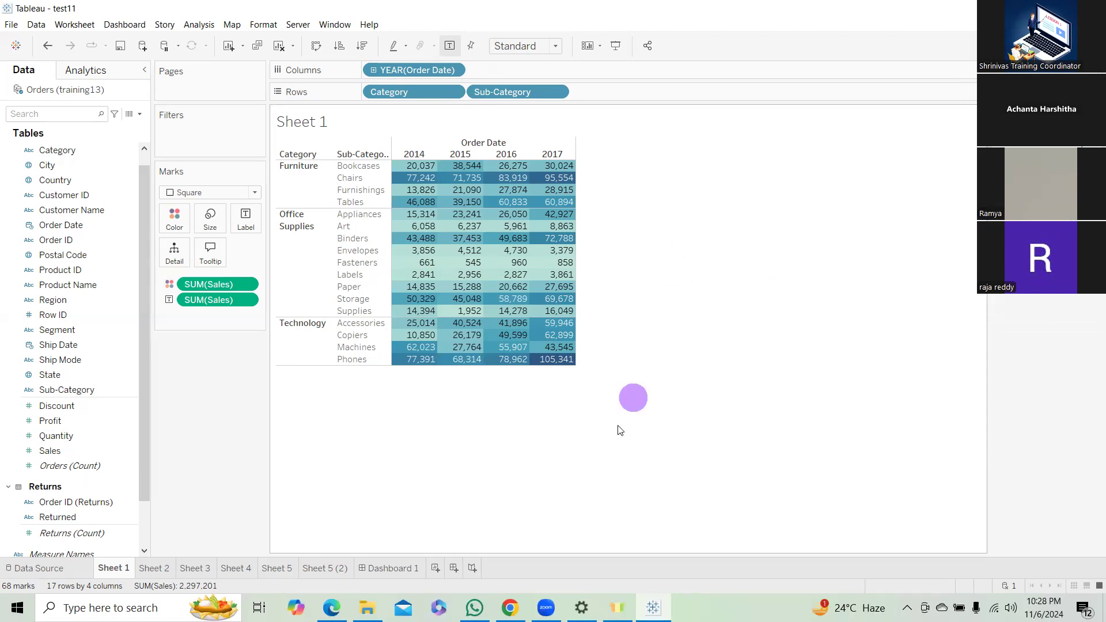
{"action": "mouse_move", "coordinate": [550, 603]}
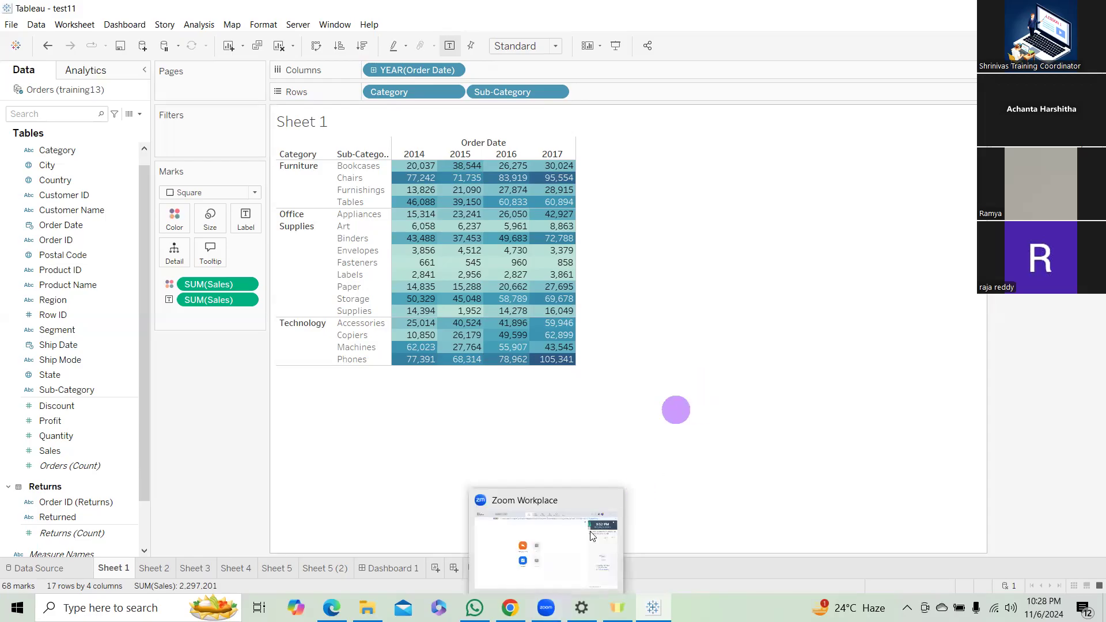
{"action": "left_click", "coordinate": [545, 606]}
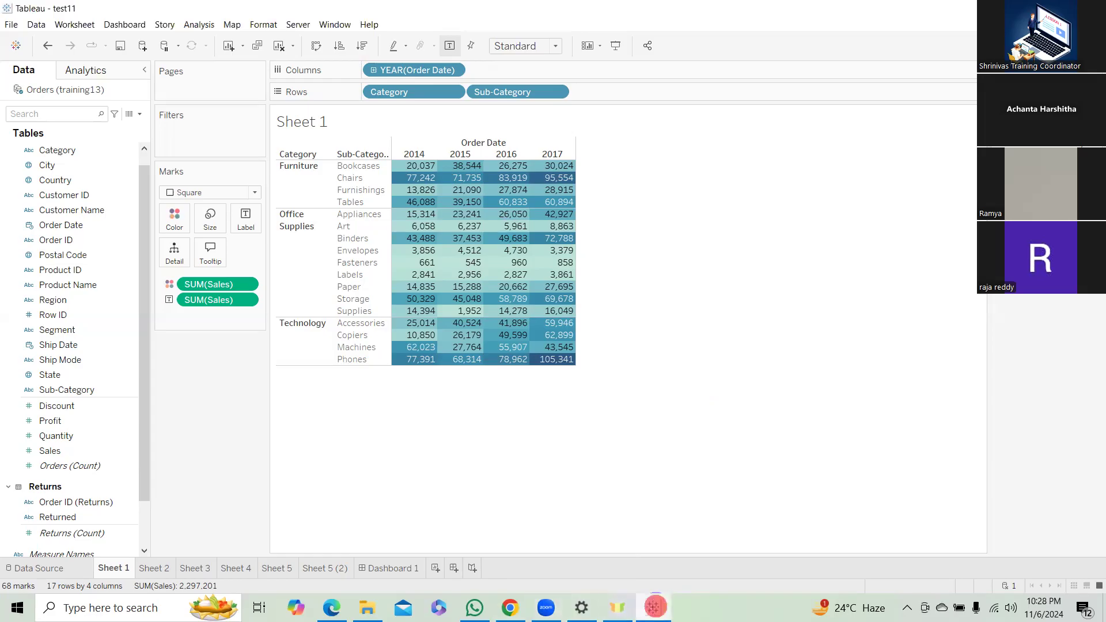
{"action": "left_click", "coordinate": [547, 607]}
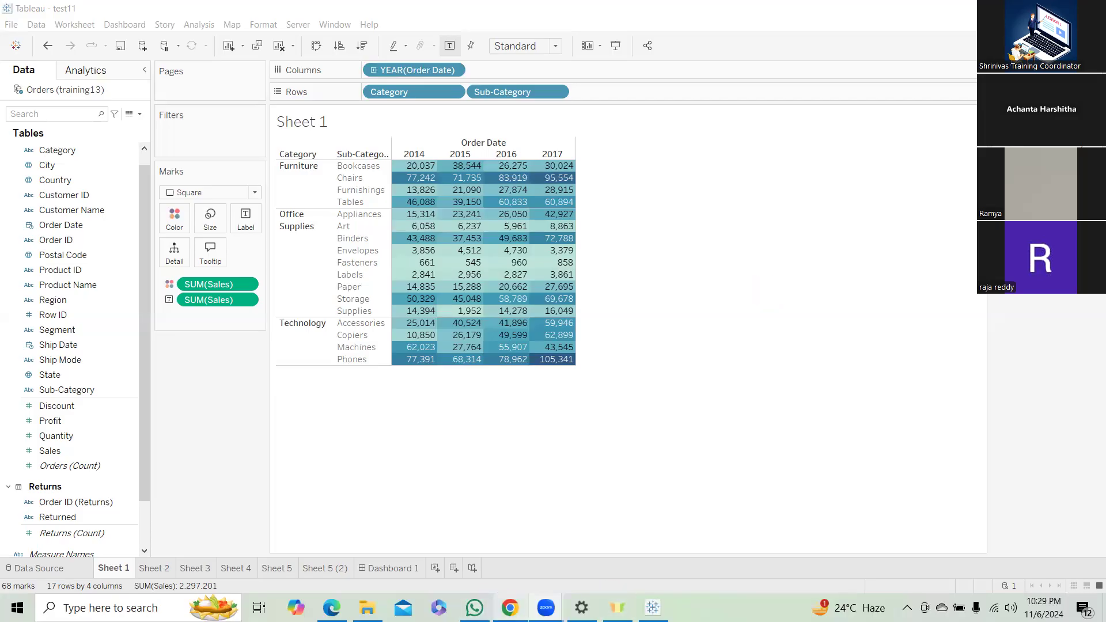
Switch to Chrome, open google.com and search for "tableau student license".
{"action": "left_click", "coordinate": [510, 607]}
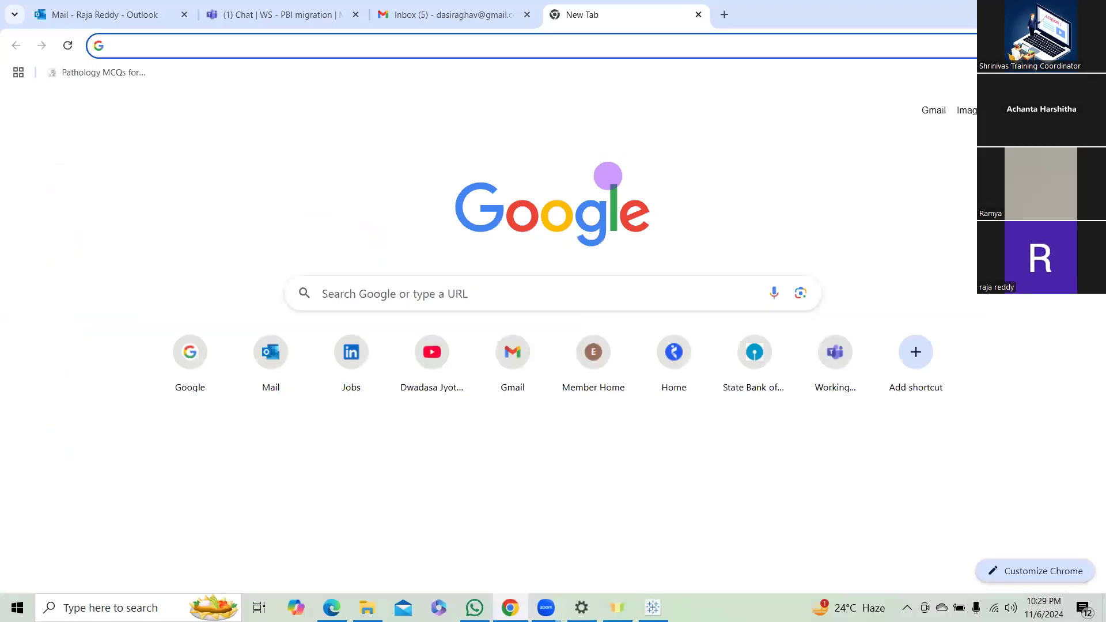
{"action": "left_click", "coordinate": [586, 49]}
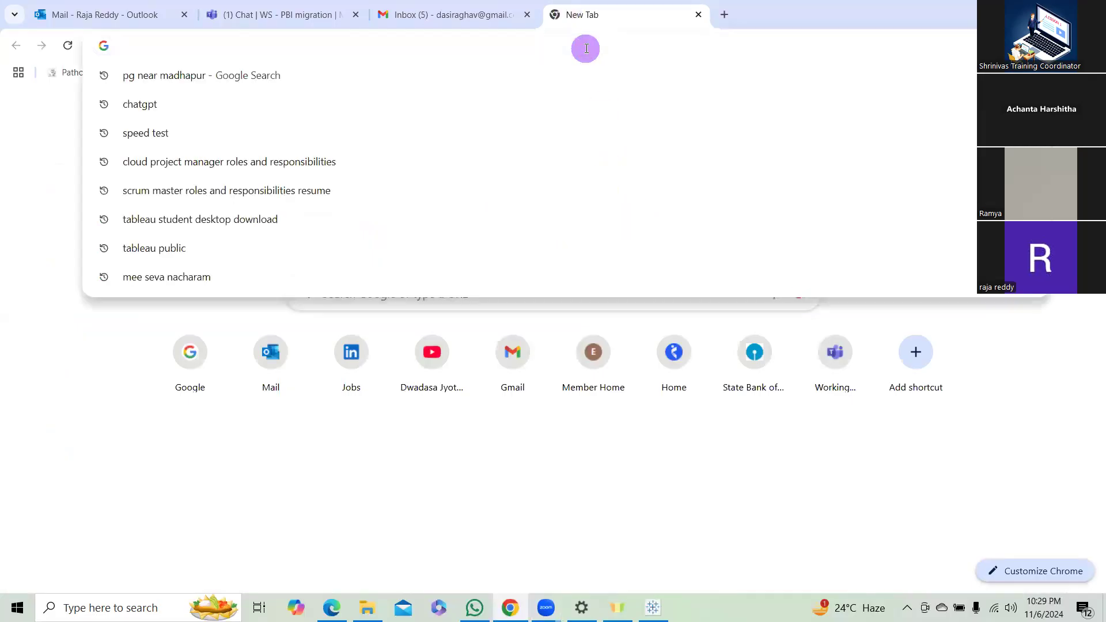
{"action": "type", "text": "goo"}
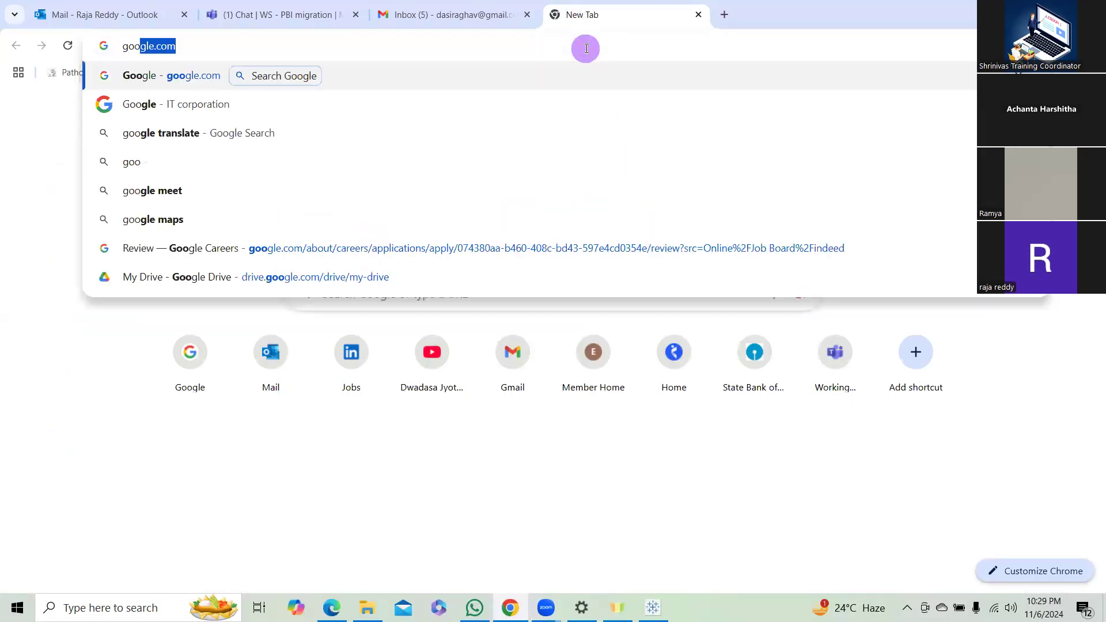
{"action": "key", "text": "Return"}
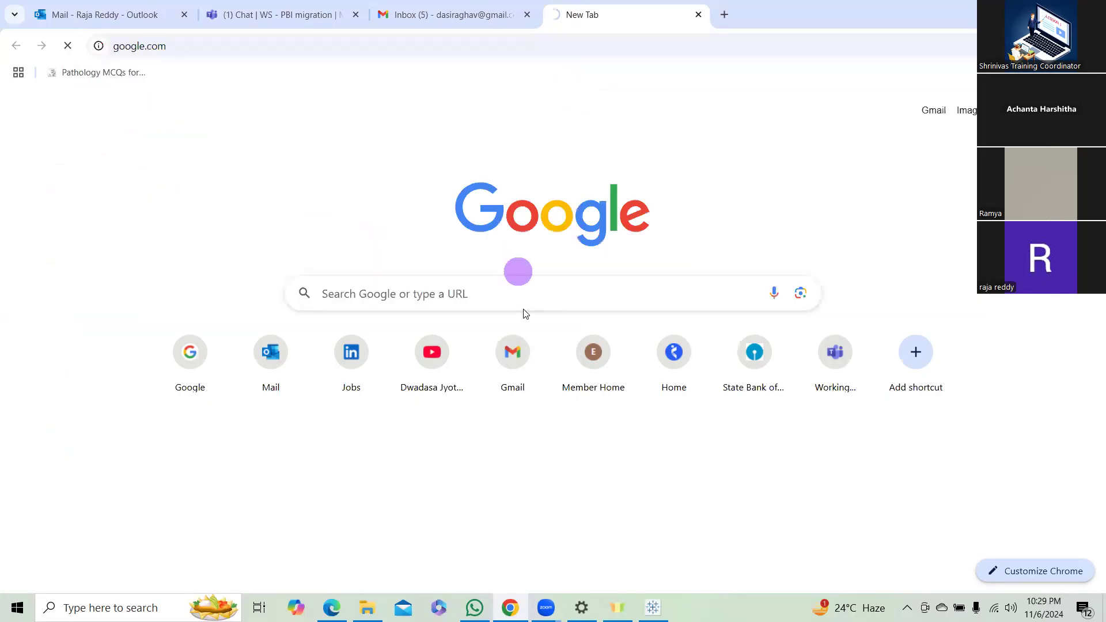
{"action": "left_click", "coordinate": [531, 272]}
{"action": "type", "text": "tab"}
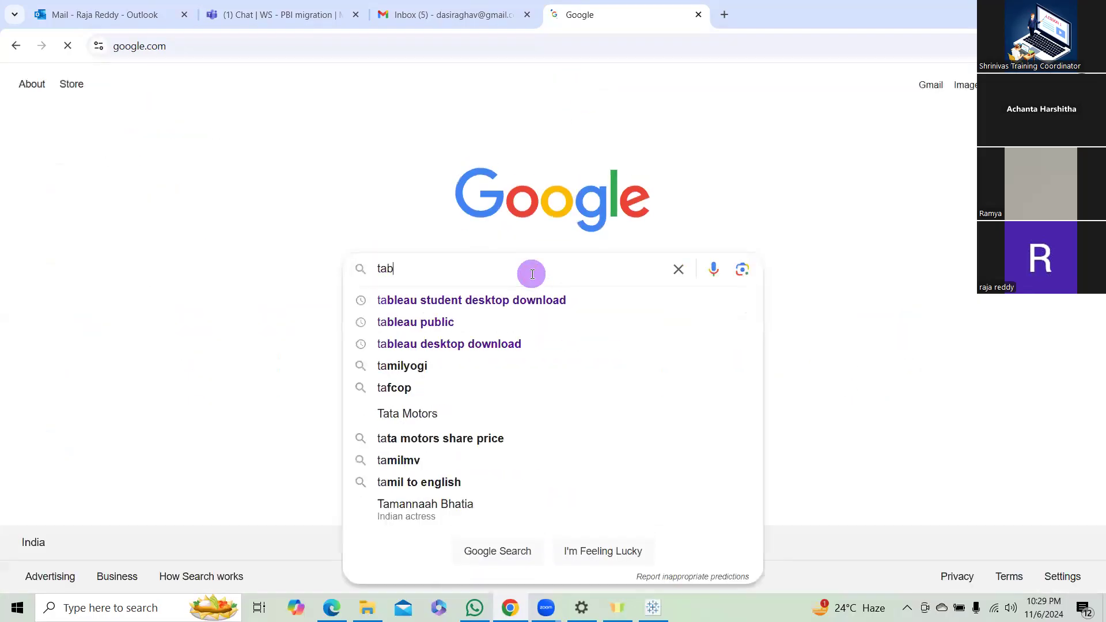
{"action": "type", "text": "leau student"}
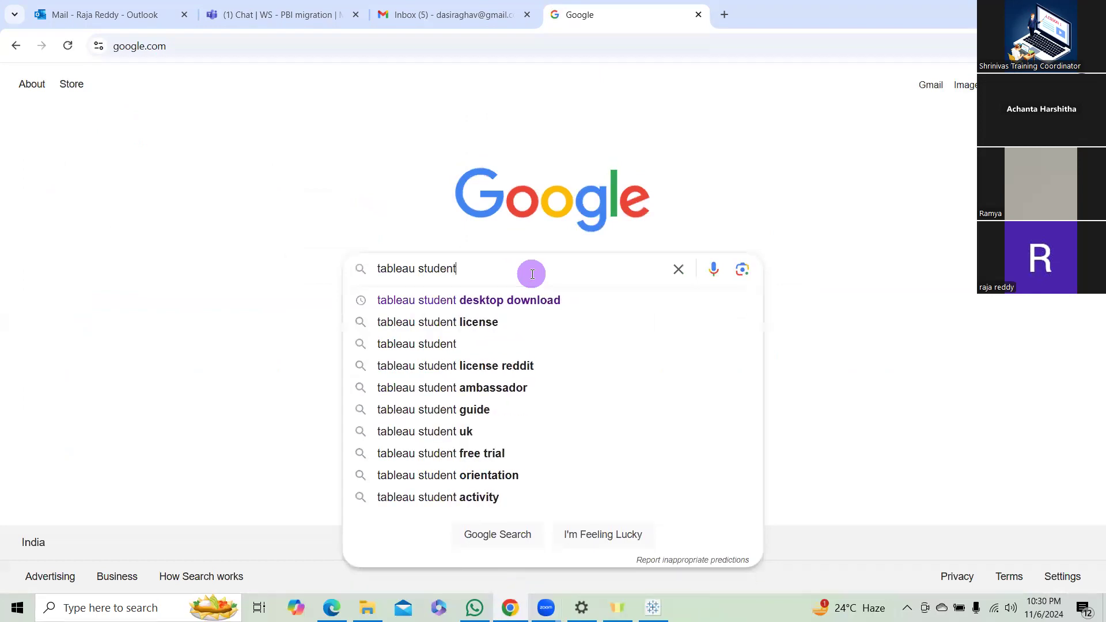
{"action": "left_click", "coordinate": [479, 324]}
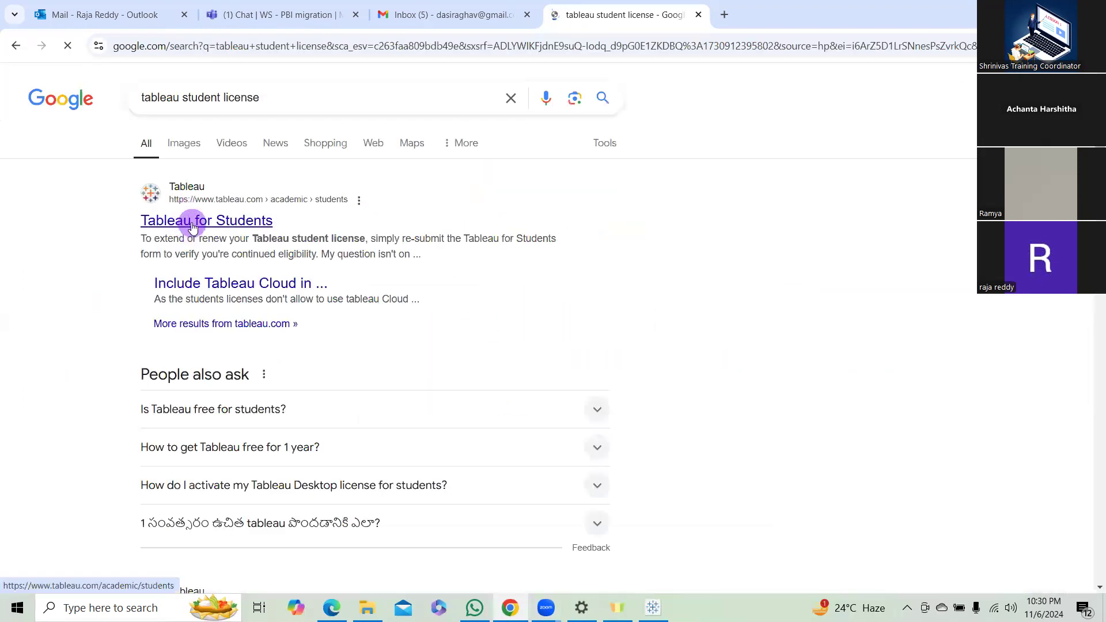
Open the free licence request form on the Tableau for Students page and examine its contact, school and licence usage fields.
{"action": "left_click", "coordinate": [193, 224]}
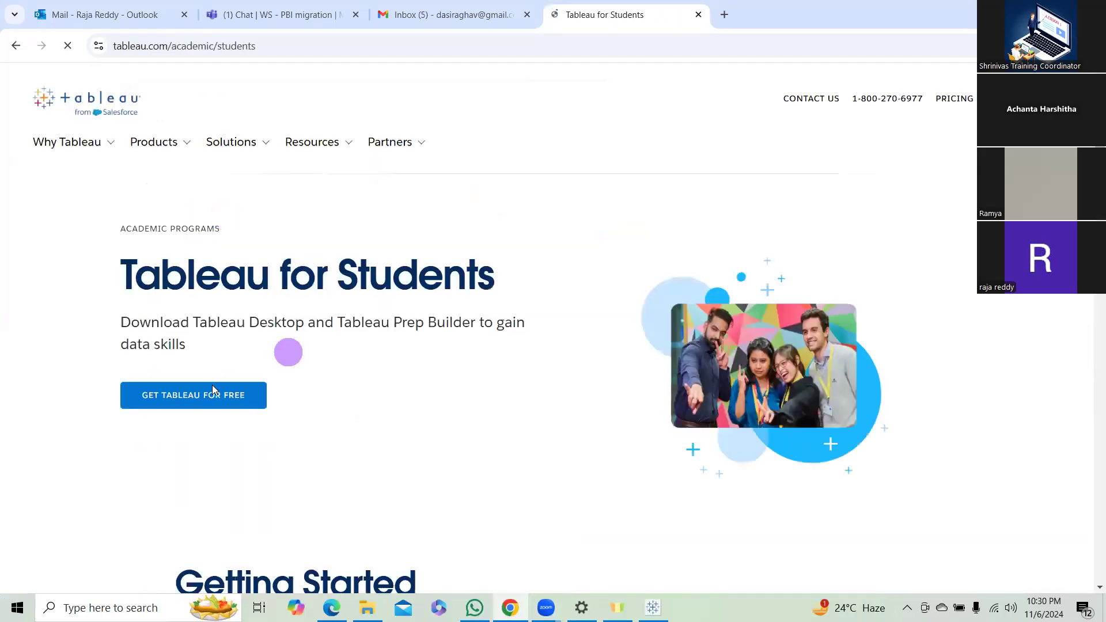
{"action": "left_click", "coordinate": [197, 403]}
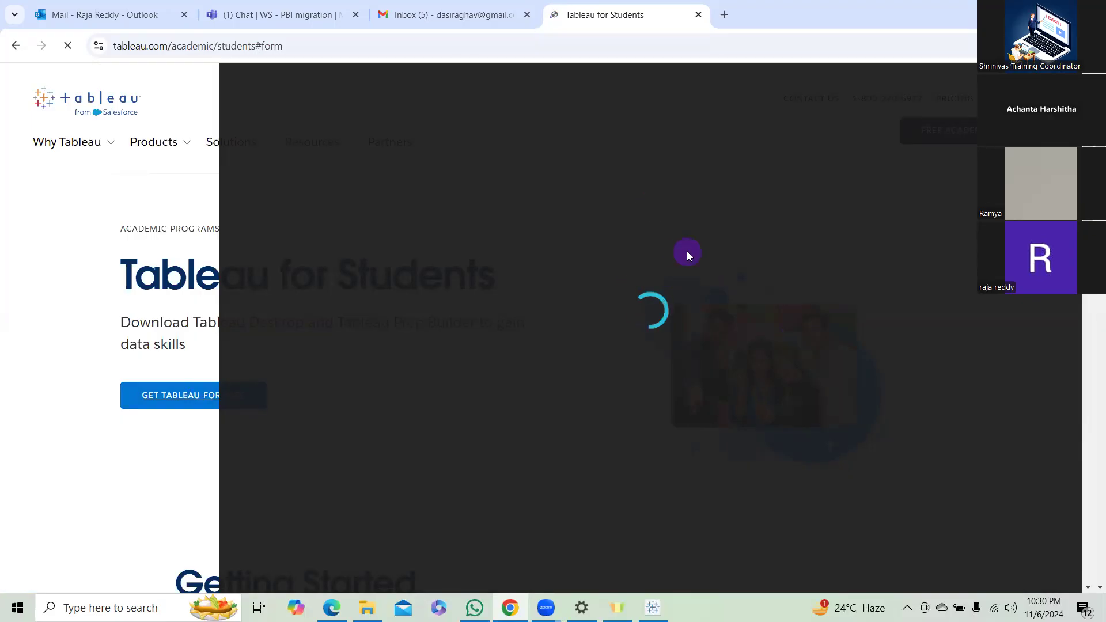
{"action": "scroll", "coordinate": [697, 267], "scroll_direction": "down", "scroll_amount": 3}
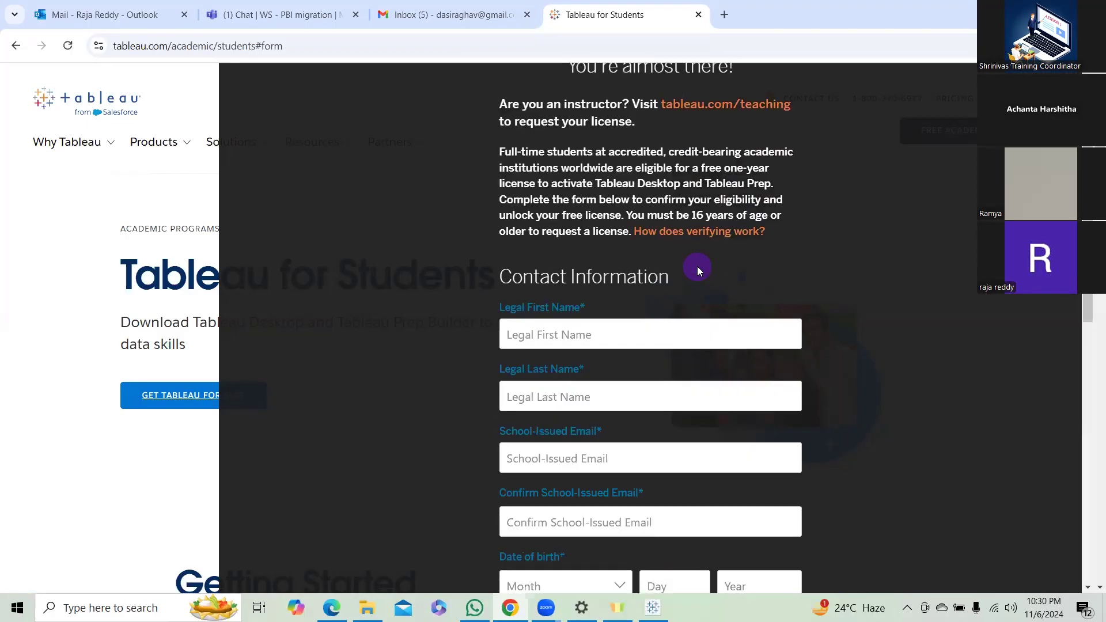
{"action": "scroll", "coordinate": [696, 267], "scroll_direction": "down", "scroll_amount": 1}
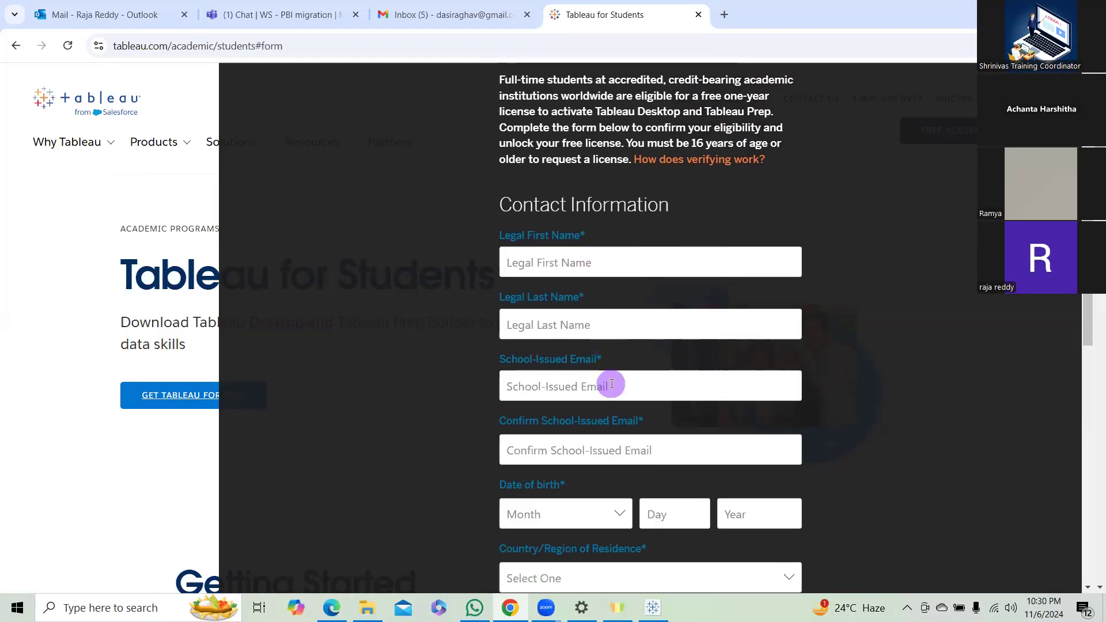
{"action": "scroll", "coordinate": [612, 384], "scroll_direction": "down", "scroll_amount": 2}
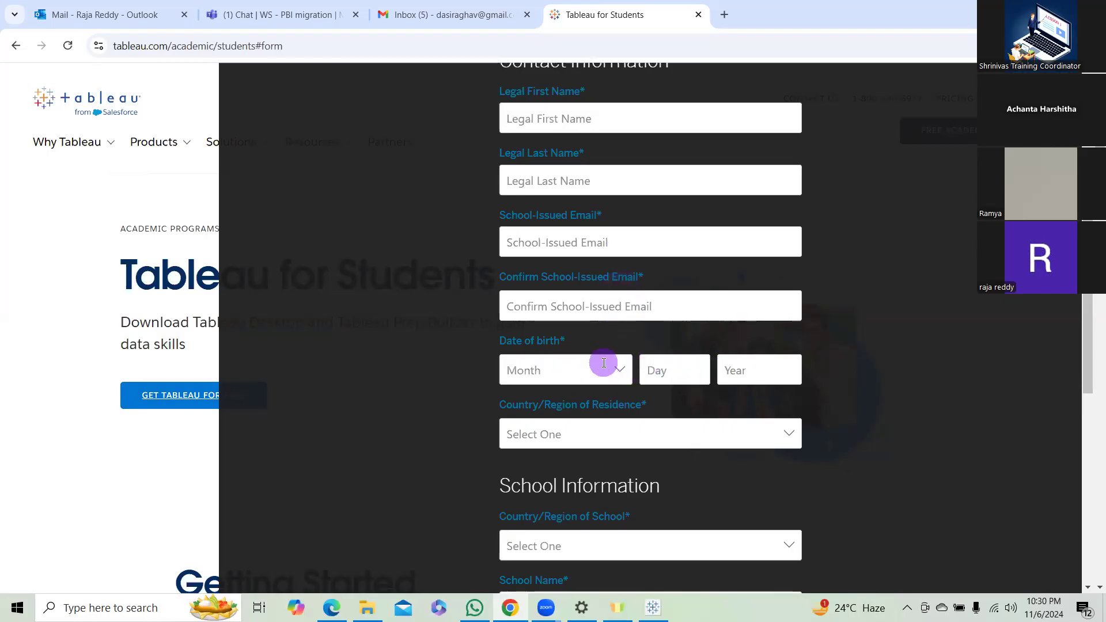
{"action": "scroll", "coordinate": [604, 363], "scroll_direction": "down", "scroll_amount": 1}
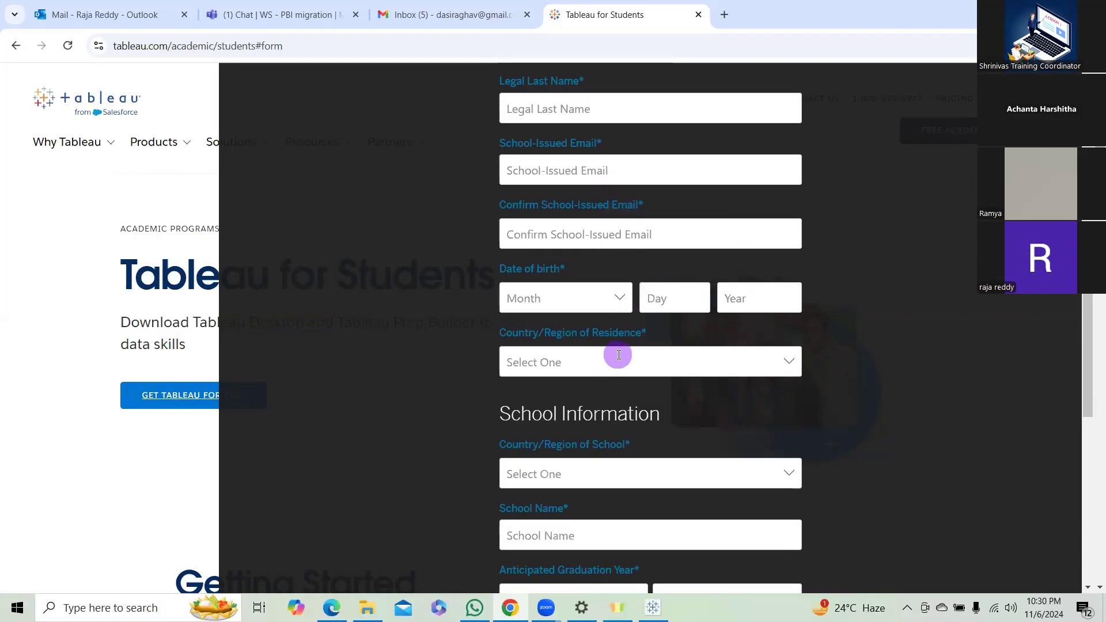
{"action": "scroll", "coordinate": [618, 354], "scroll_direction": "down", "scroll_amount": 2}
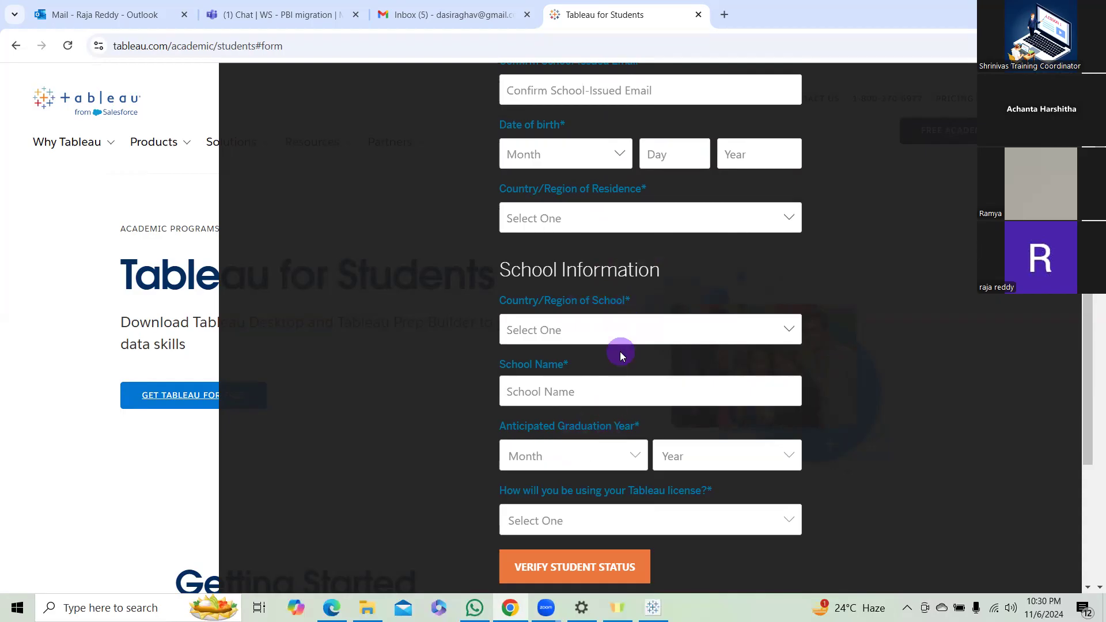
{"action": "scroll", "coordinate": [662, 455], "scroll_direction": "down", "scroll_amount": 2}
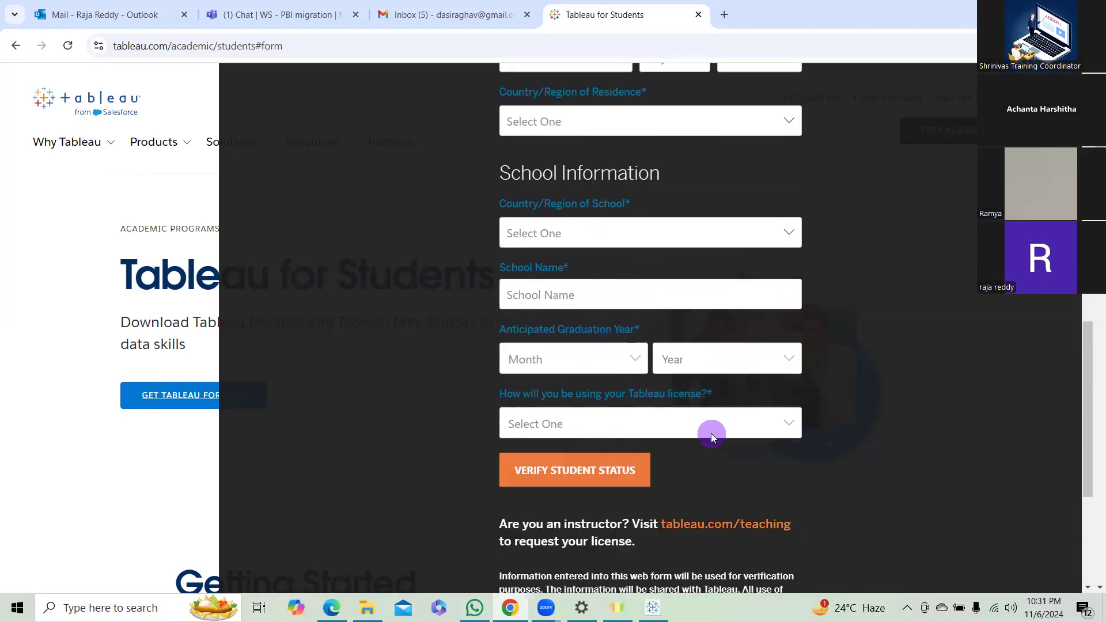
{"action": "left_click", "coordinate": [744, 385]}
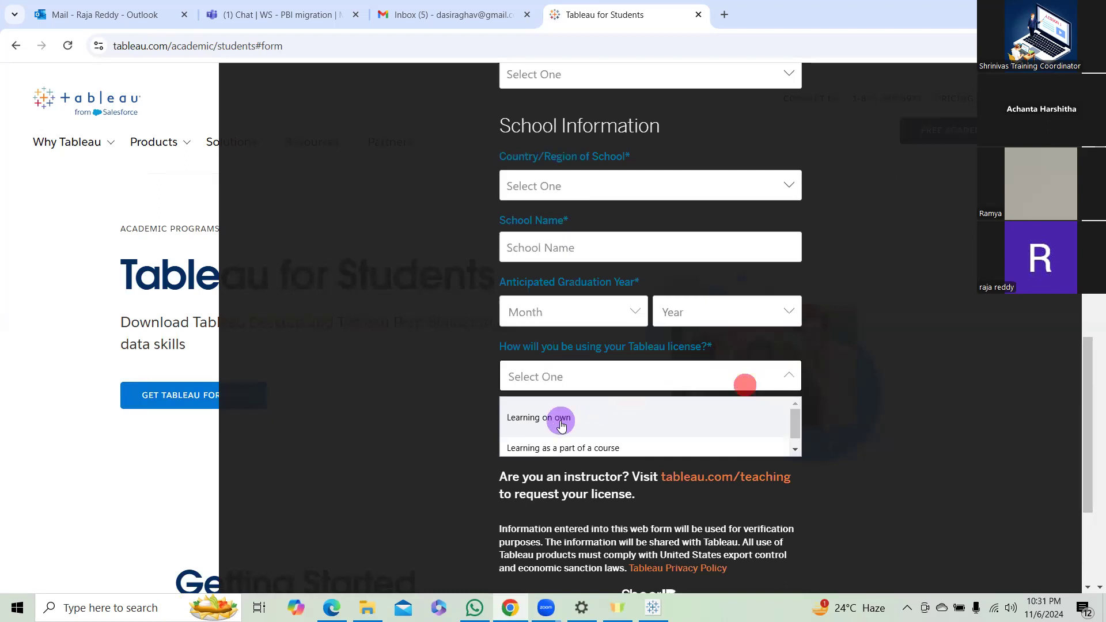
{"action": "left_click", "coordinate": [1002, 330]}
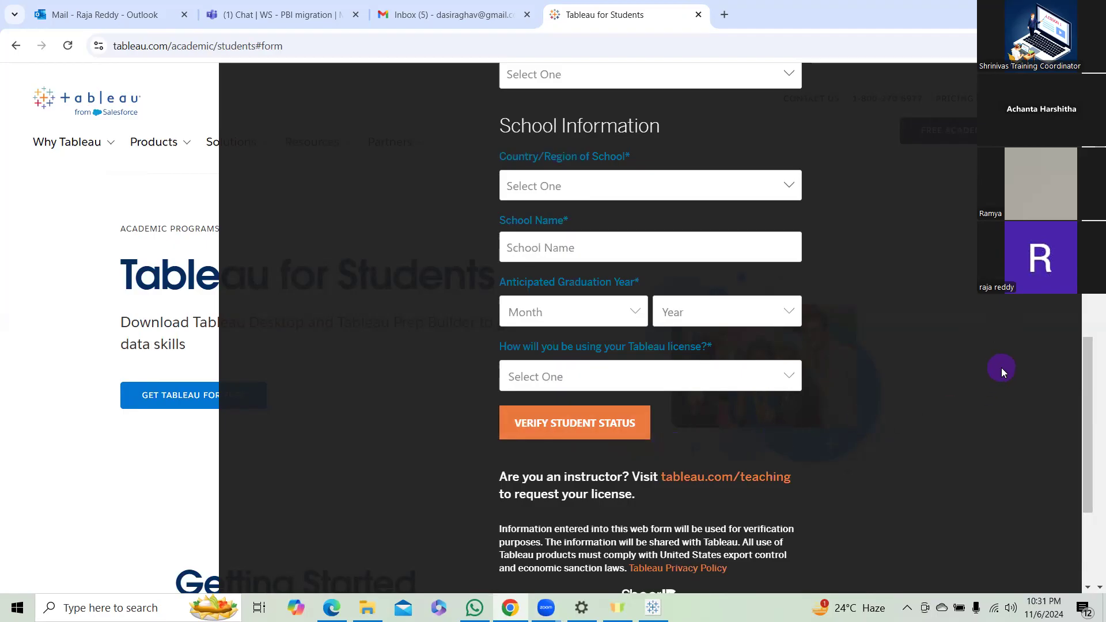
{"action": "scroll", "coordinate": [1001, 368], "scroll_direction": "up", "scroll_amount": 2}
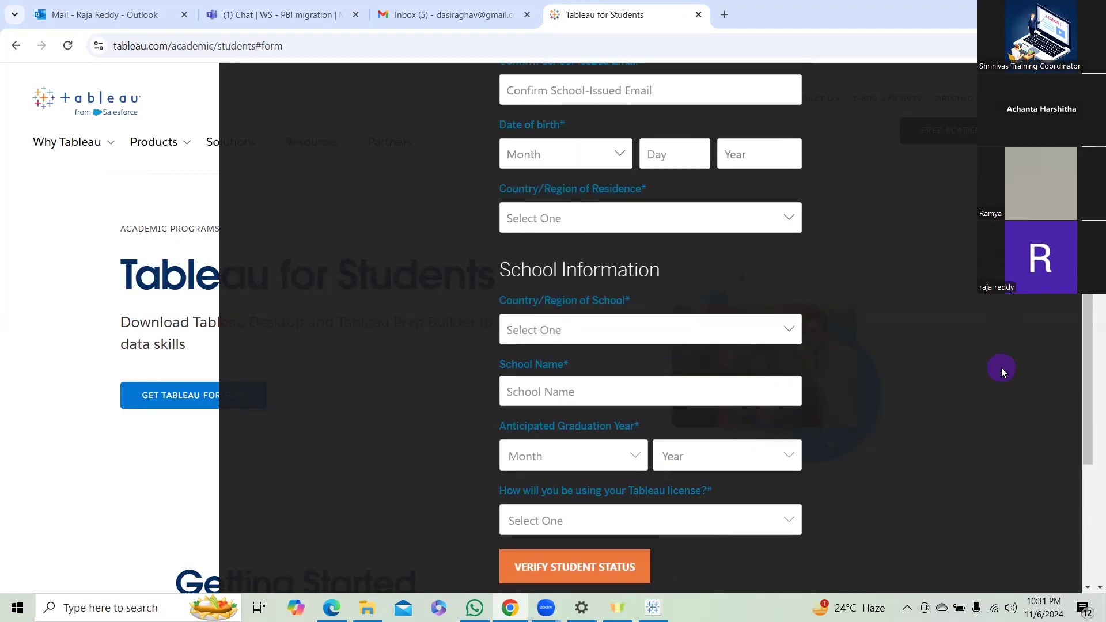
{"action": "scroll", "coordinate": [1001, 367], "scroll_direction": "up", "scroll_amount": 3}
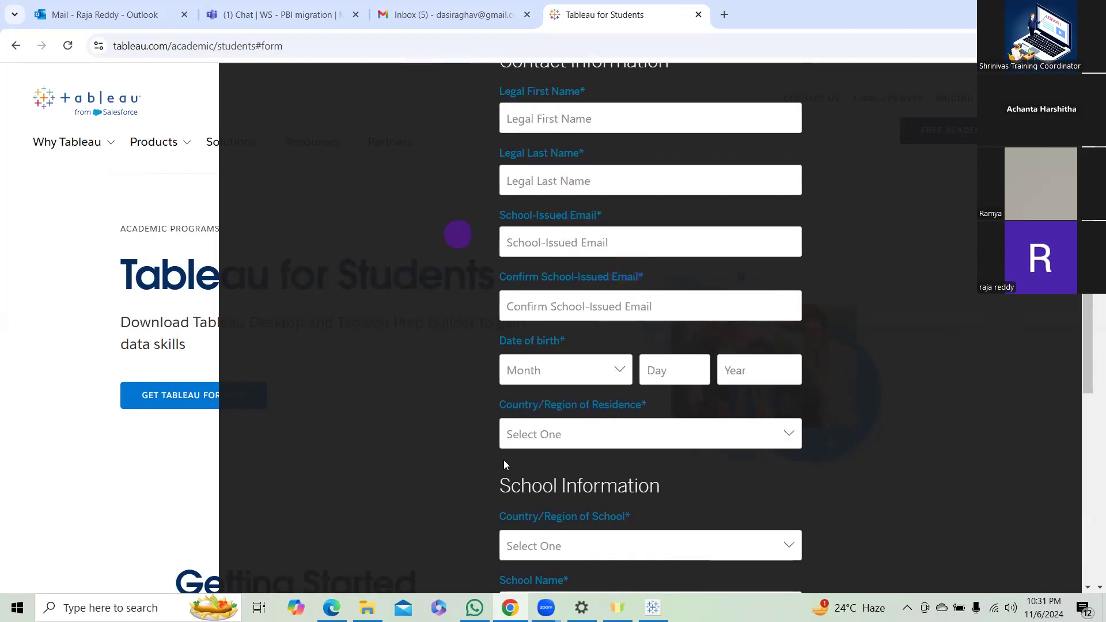
Switch back to Tableau and examine the installed licence and its expiry in Manage Product Keys, then close the dialog.
{"action": "left_click", "coordinate": [653, 608]}
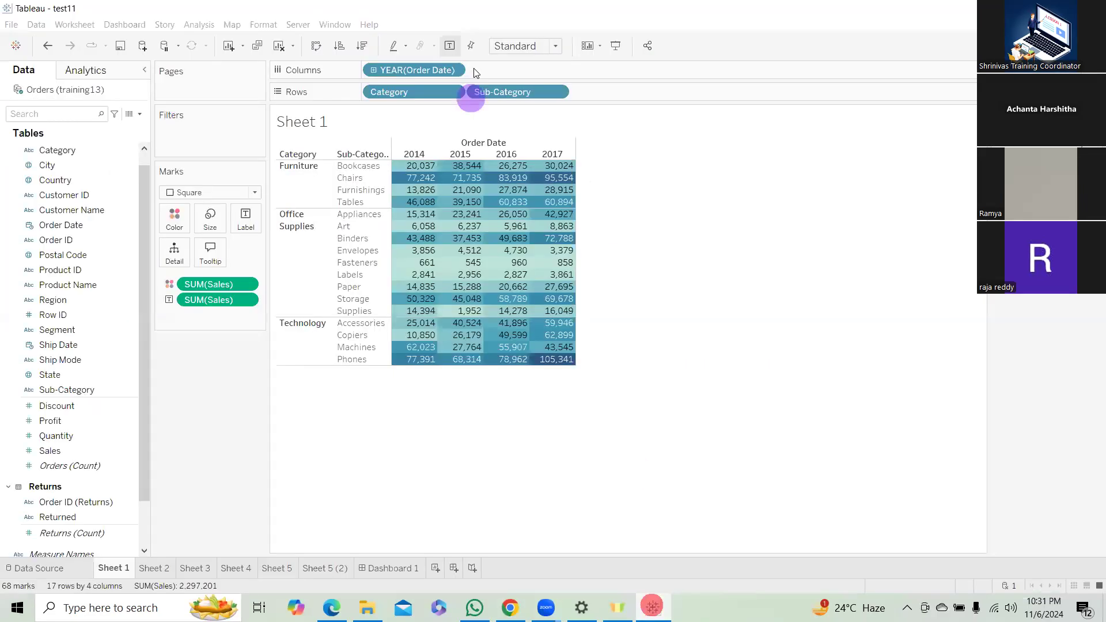
{"action": "left_click", "coordinate": [369, 24]}
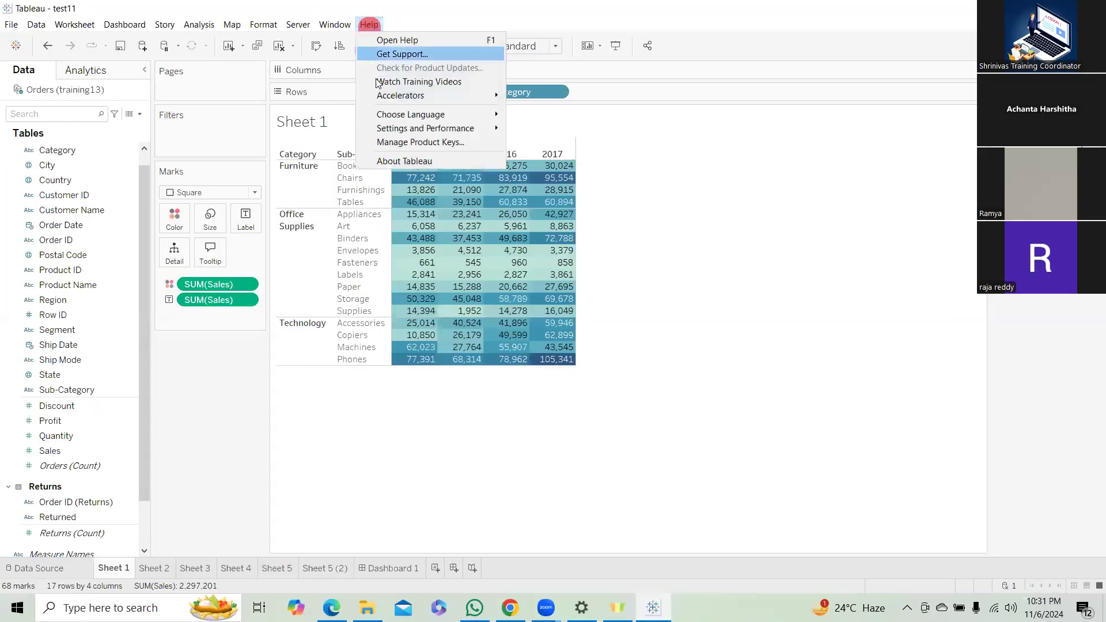
{"action": "left_click", "coordinate": [419, 143]}
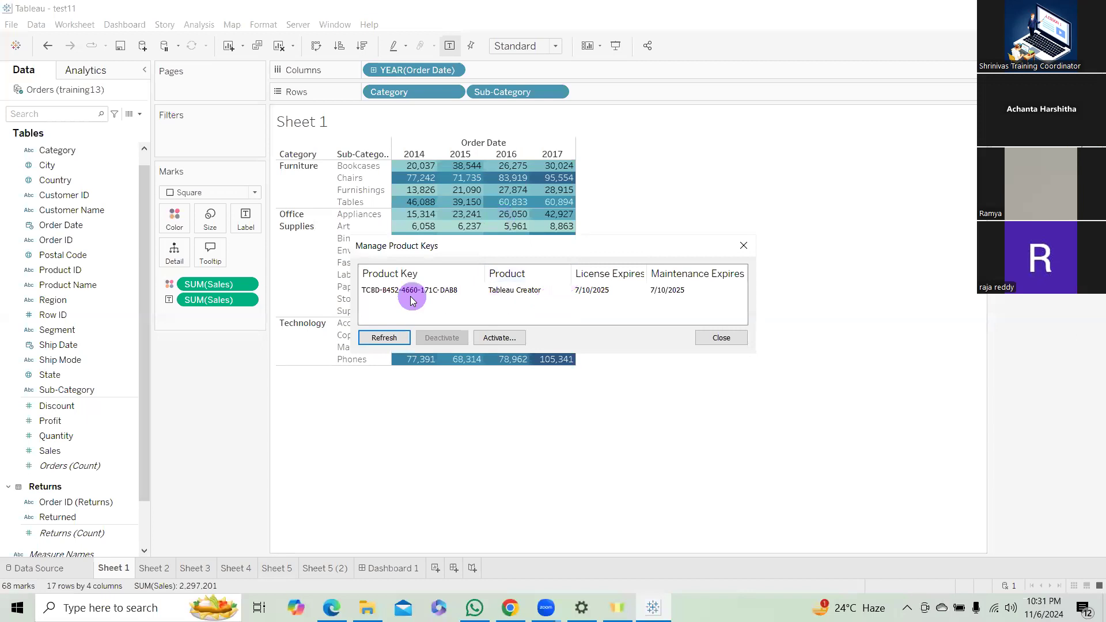
{"action": "left_click", "coordinate": [439, 290]}
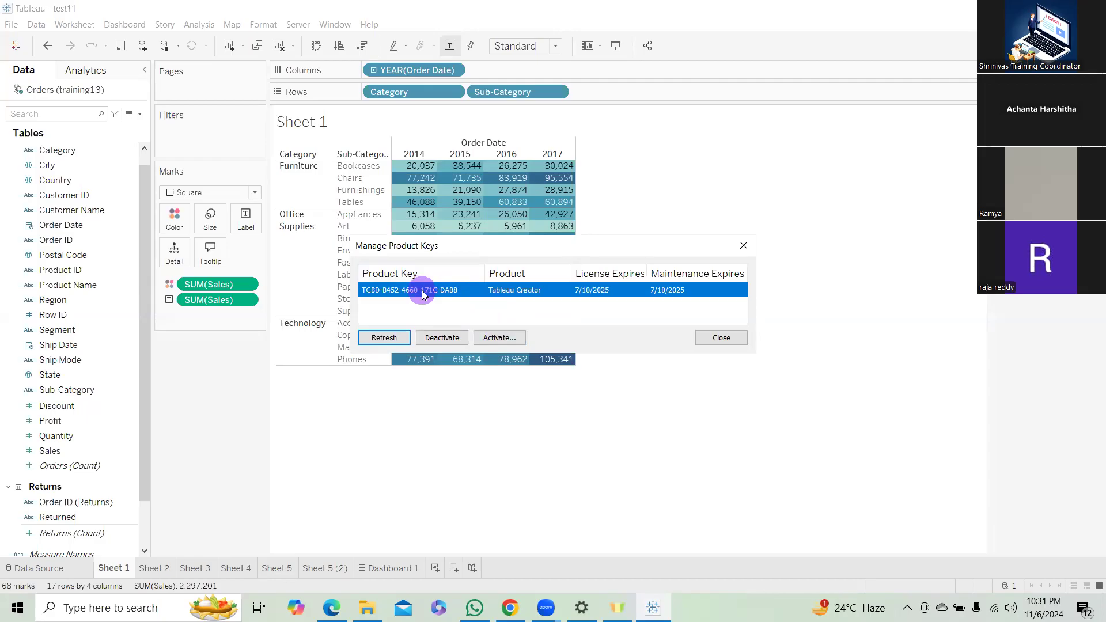
{"action": "left_click", "coordinate": [746, 245]}
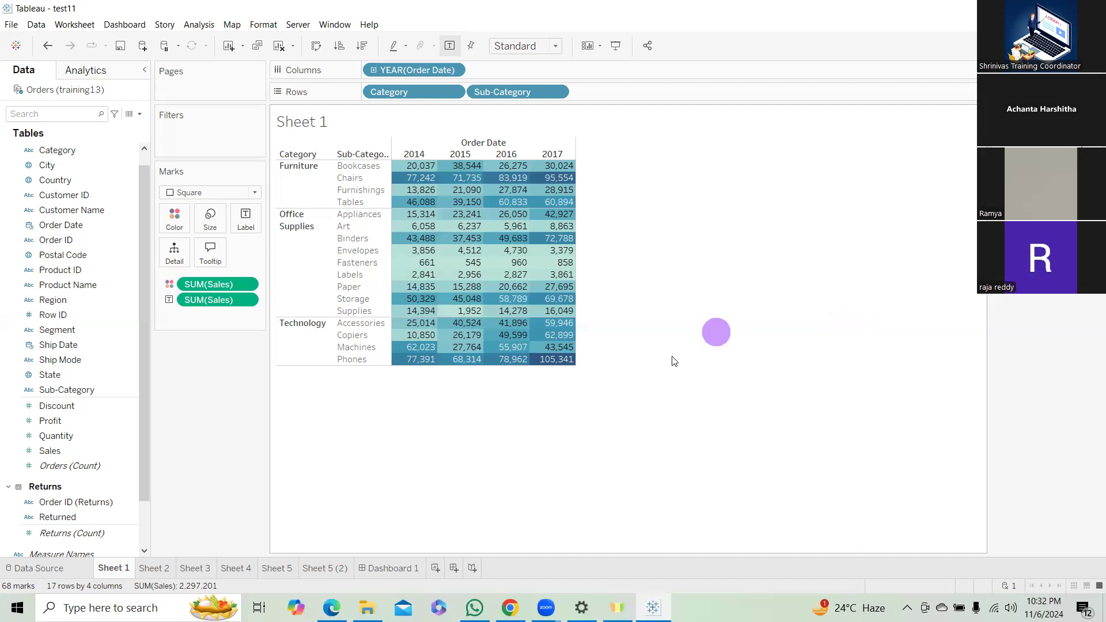
{"action": "left_click", "coordinate": [437, 528]}
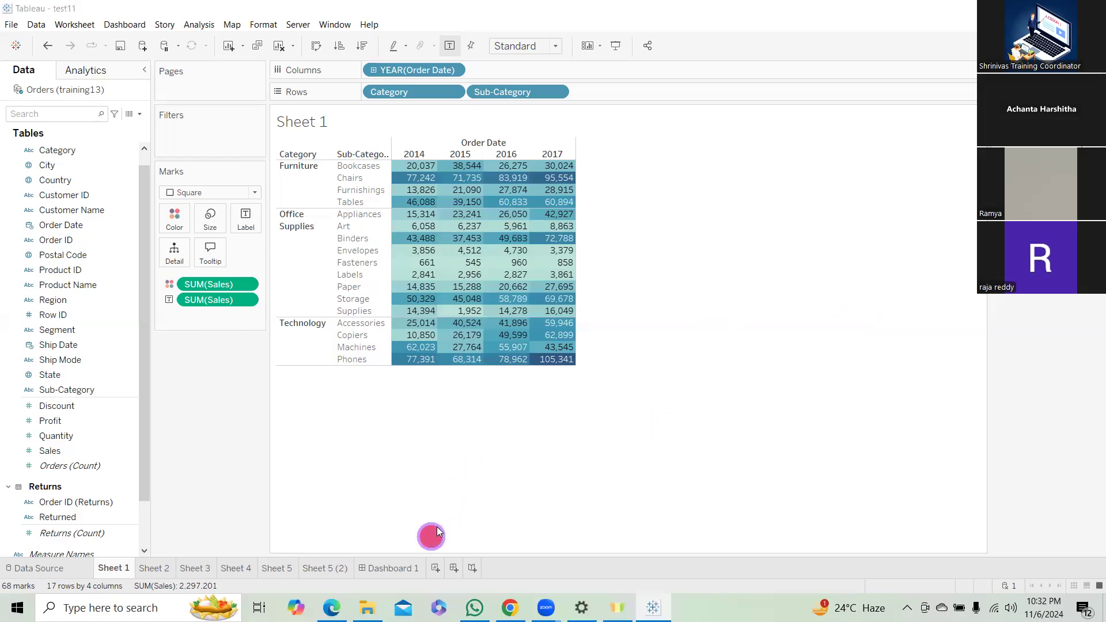